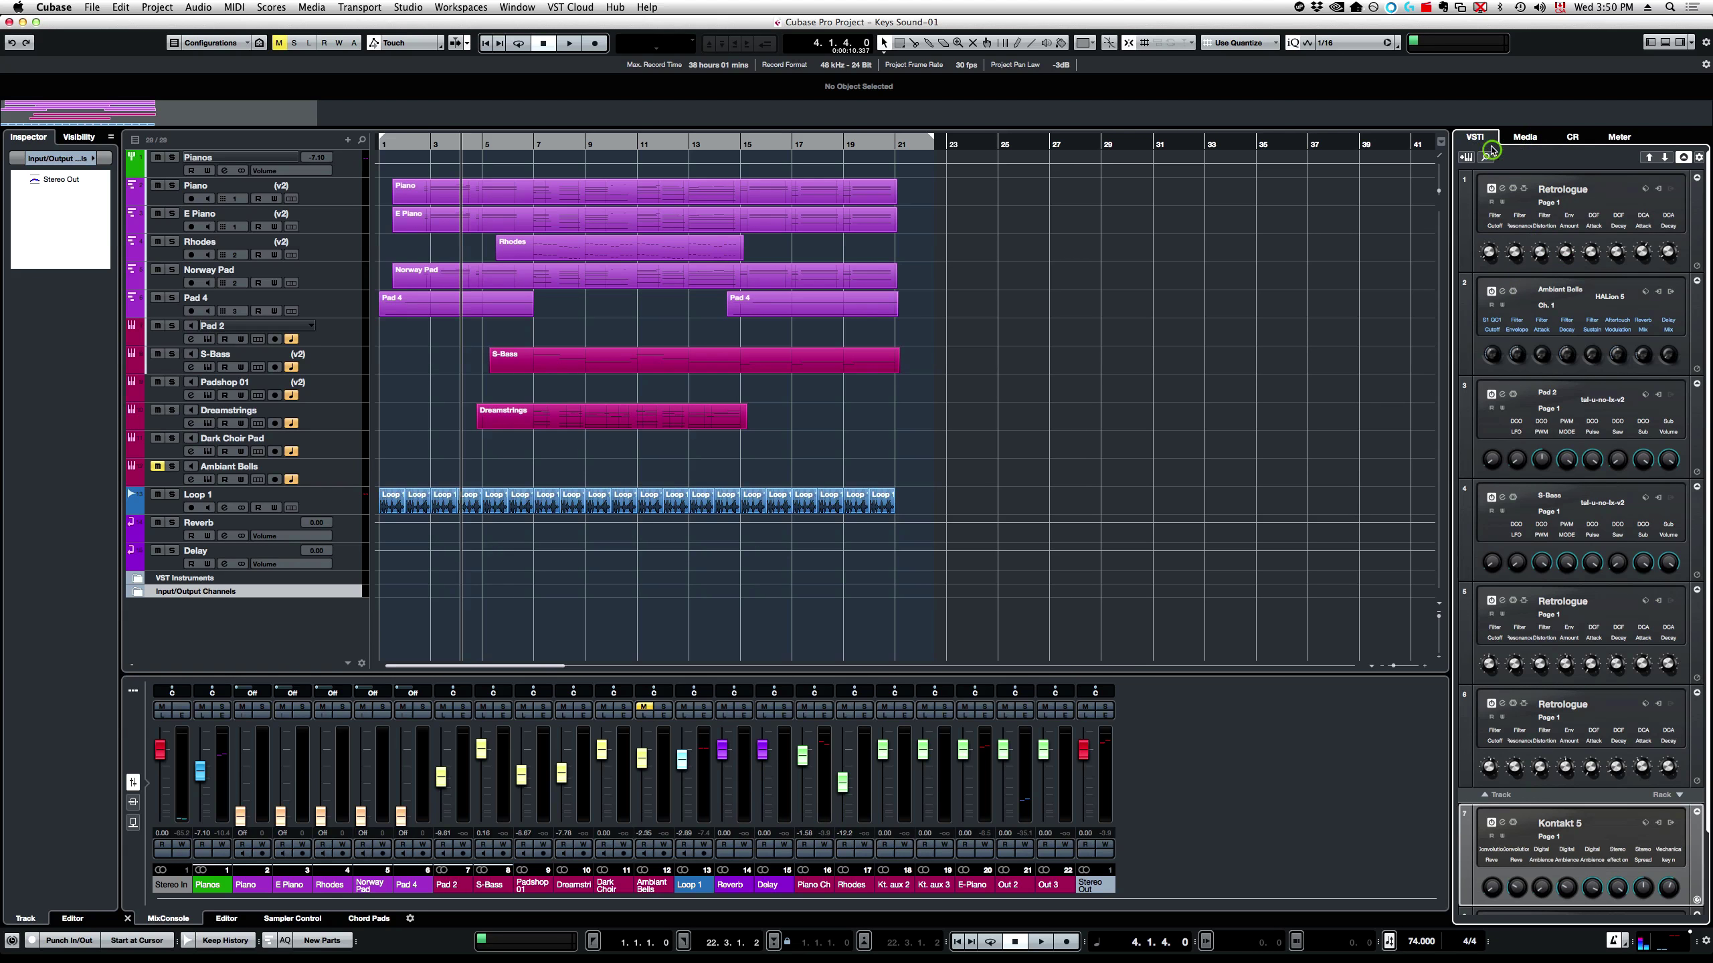
- View the Media home page, the Control Room settings and the master level meter in turn
click(1525, 137)
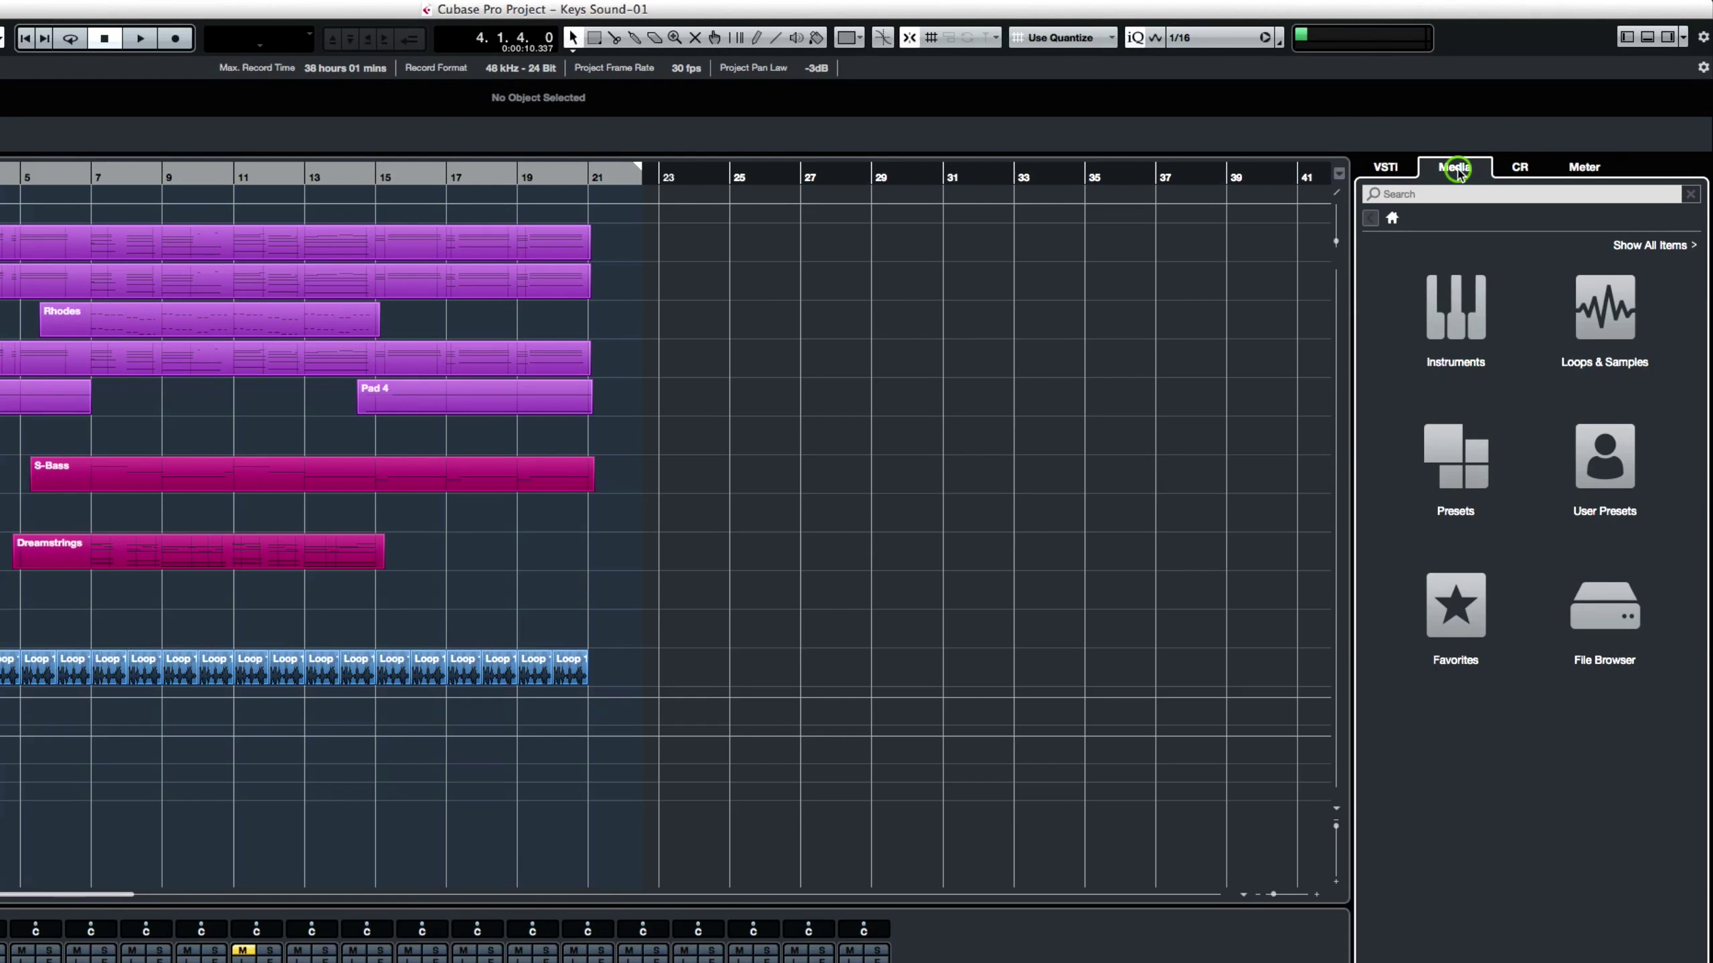
click(1520, 169)
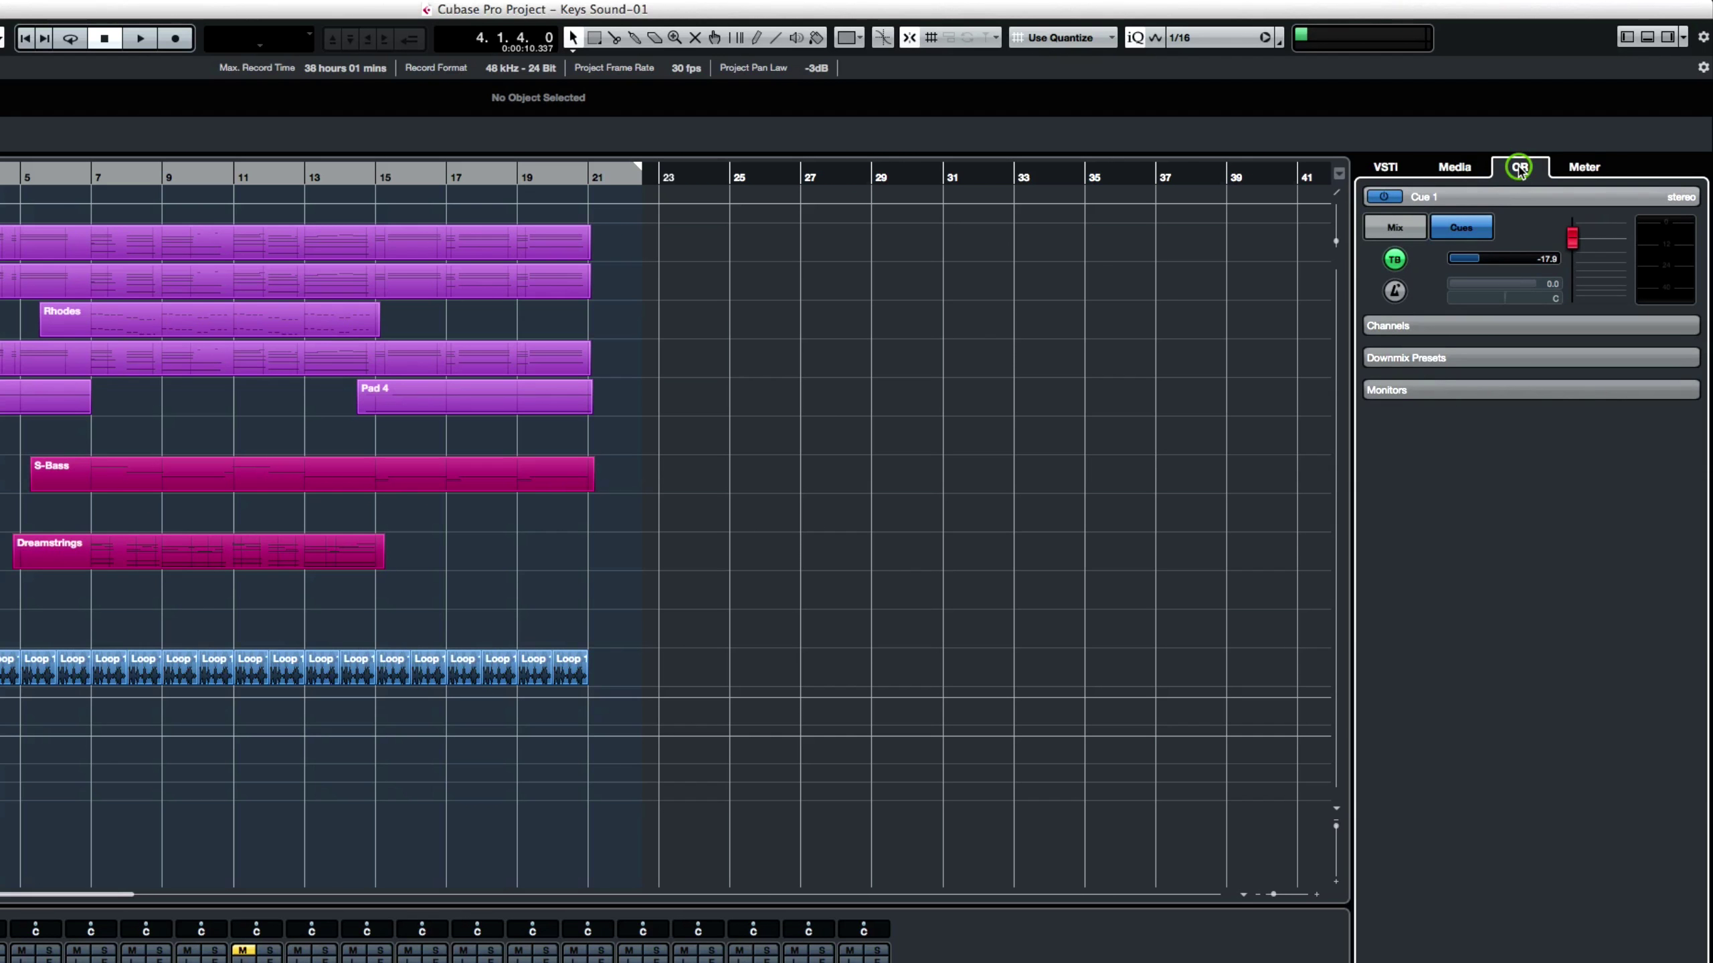
click(1583, 169)
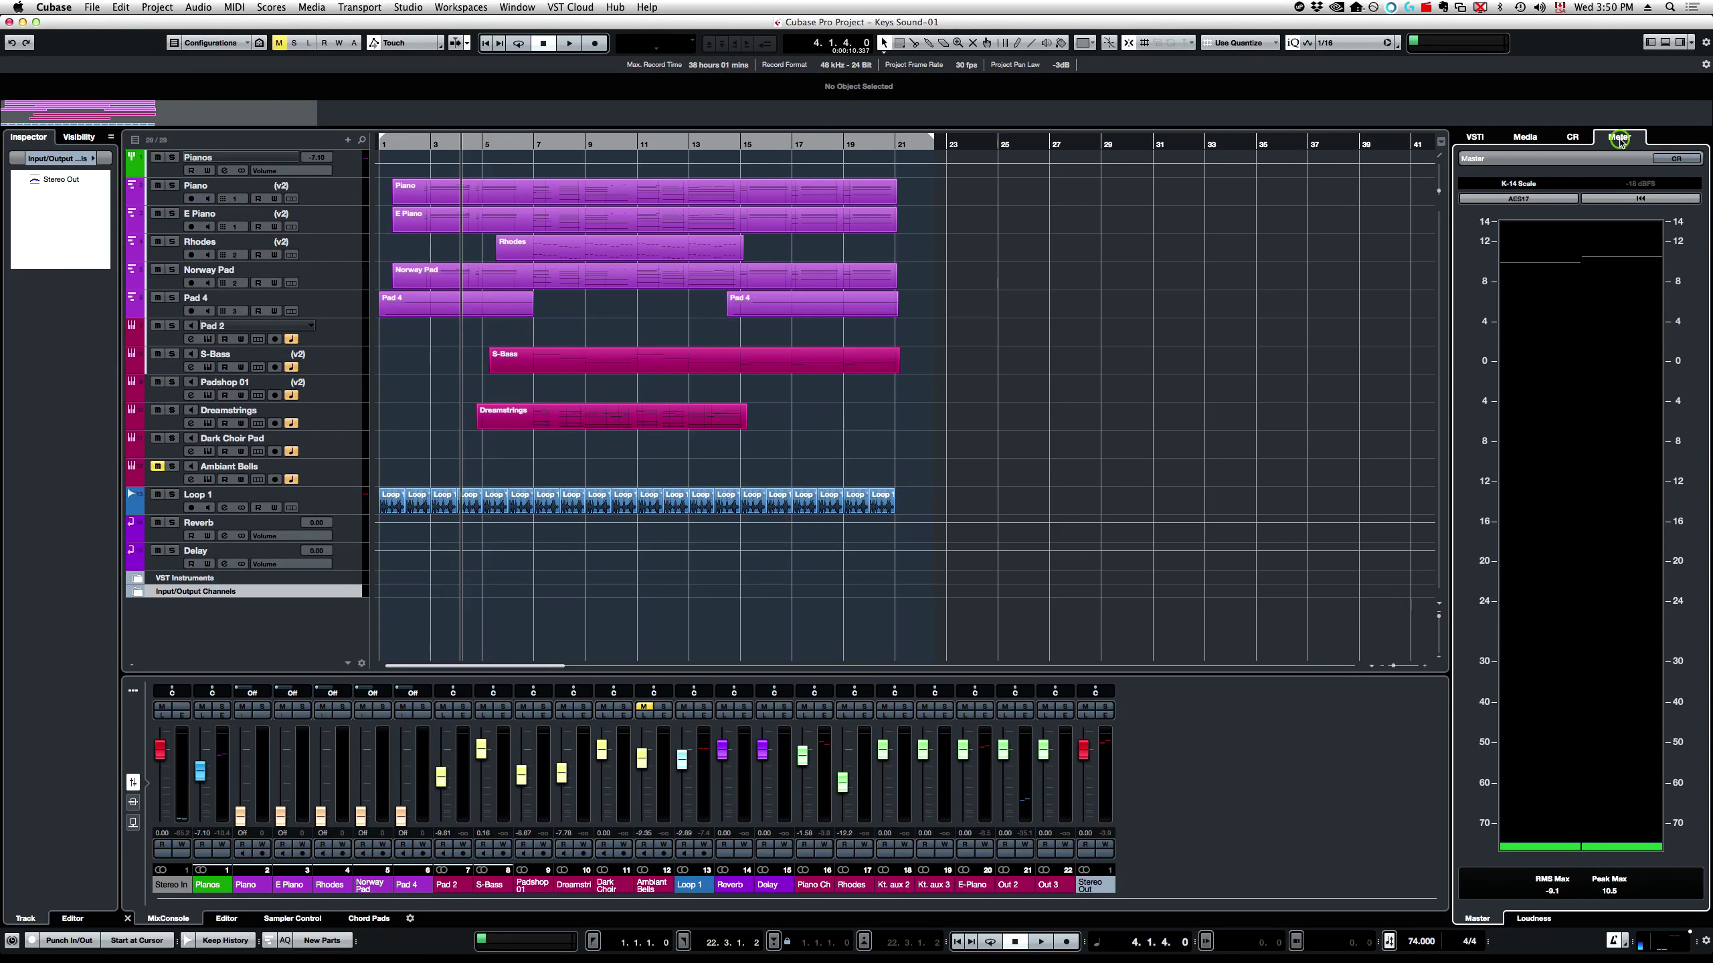
click(1618, 139)
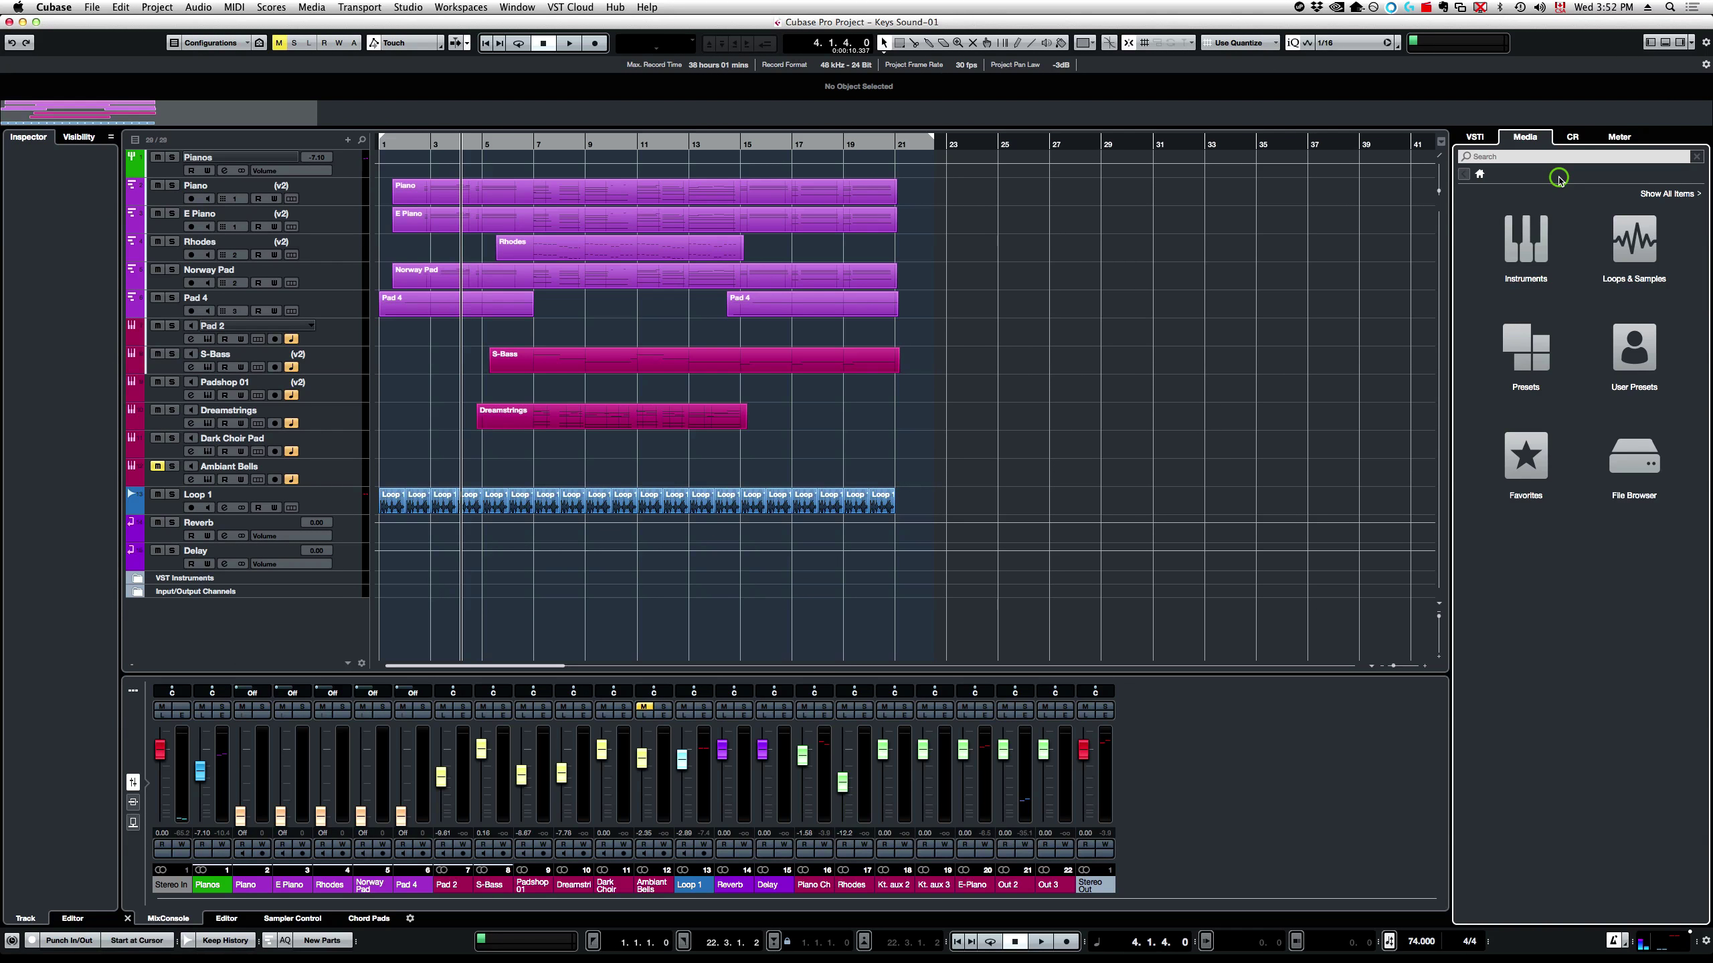
- Add a HALion Sonic SE instrument track below the existing tracks from the Media instruments, close its plug-in window and undo the addition
click(1525, 240)
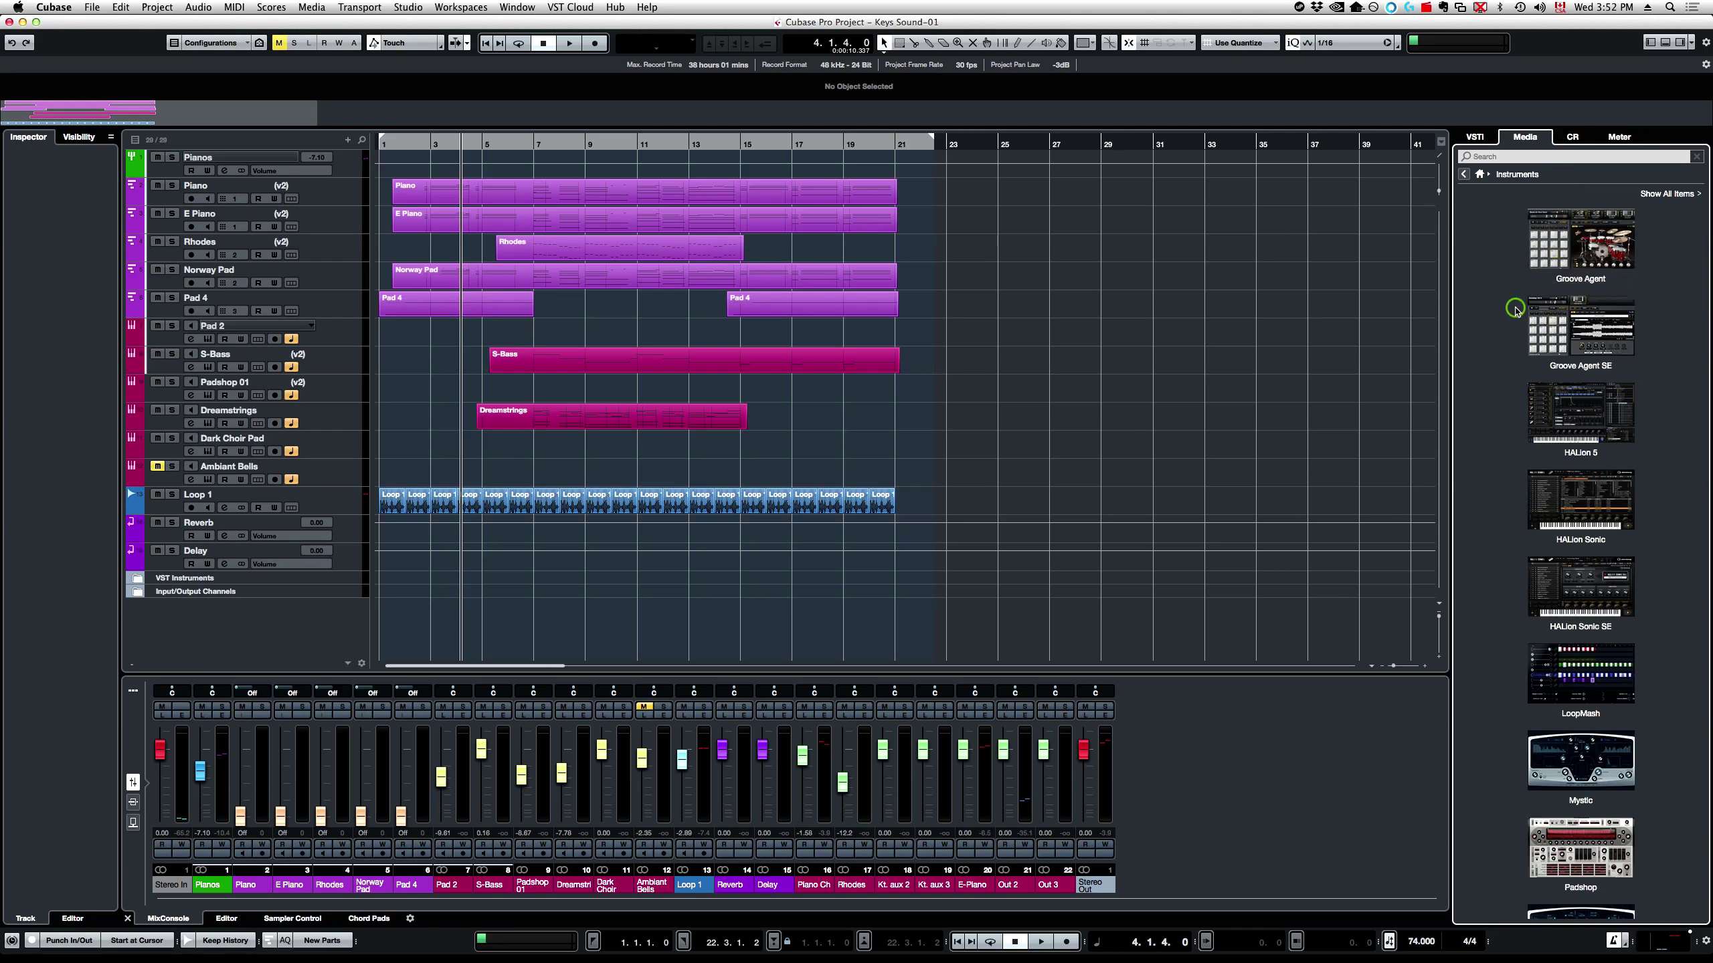
scroll(1503, 291, down, 2)
scroll(1503, 291, up, 3)
scroll(1503, 291, down, 3)
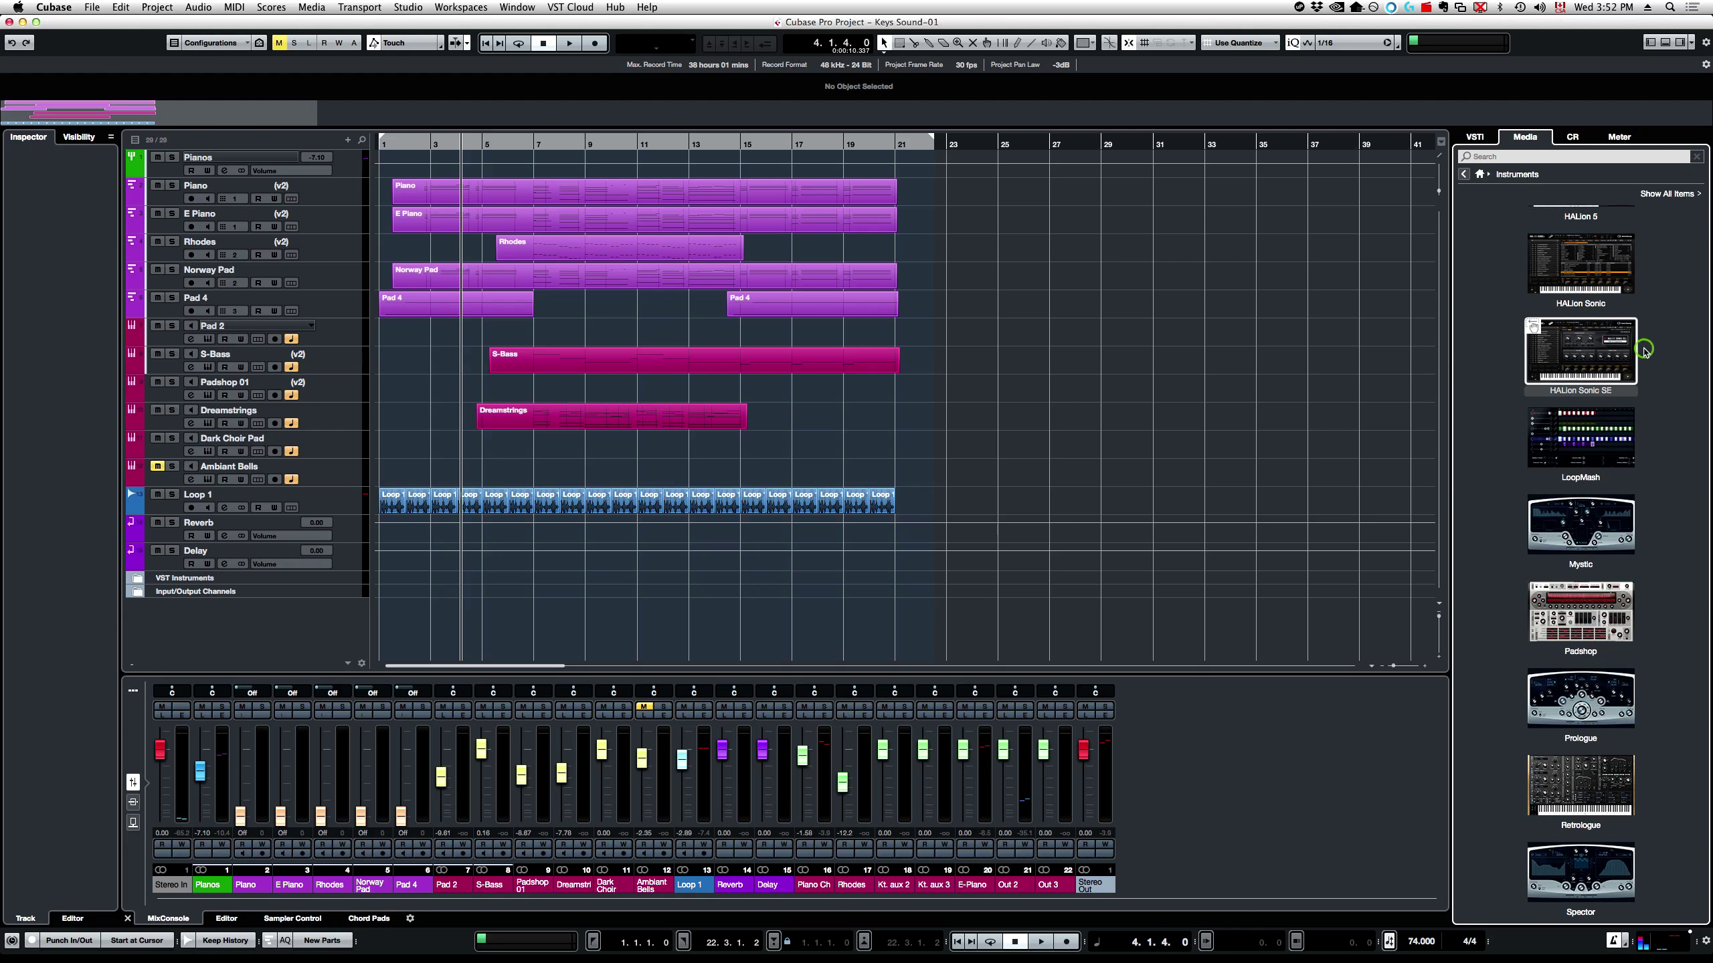
drag(1610, 344, 311, 609)
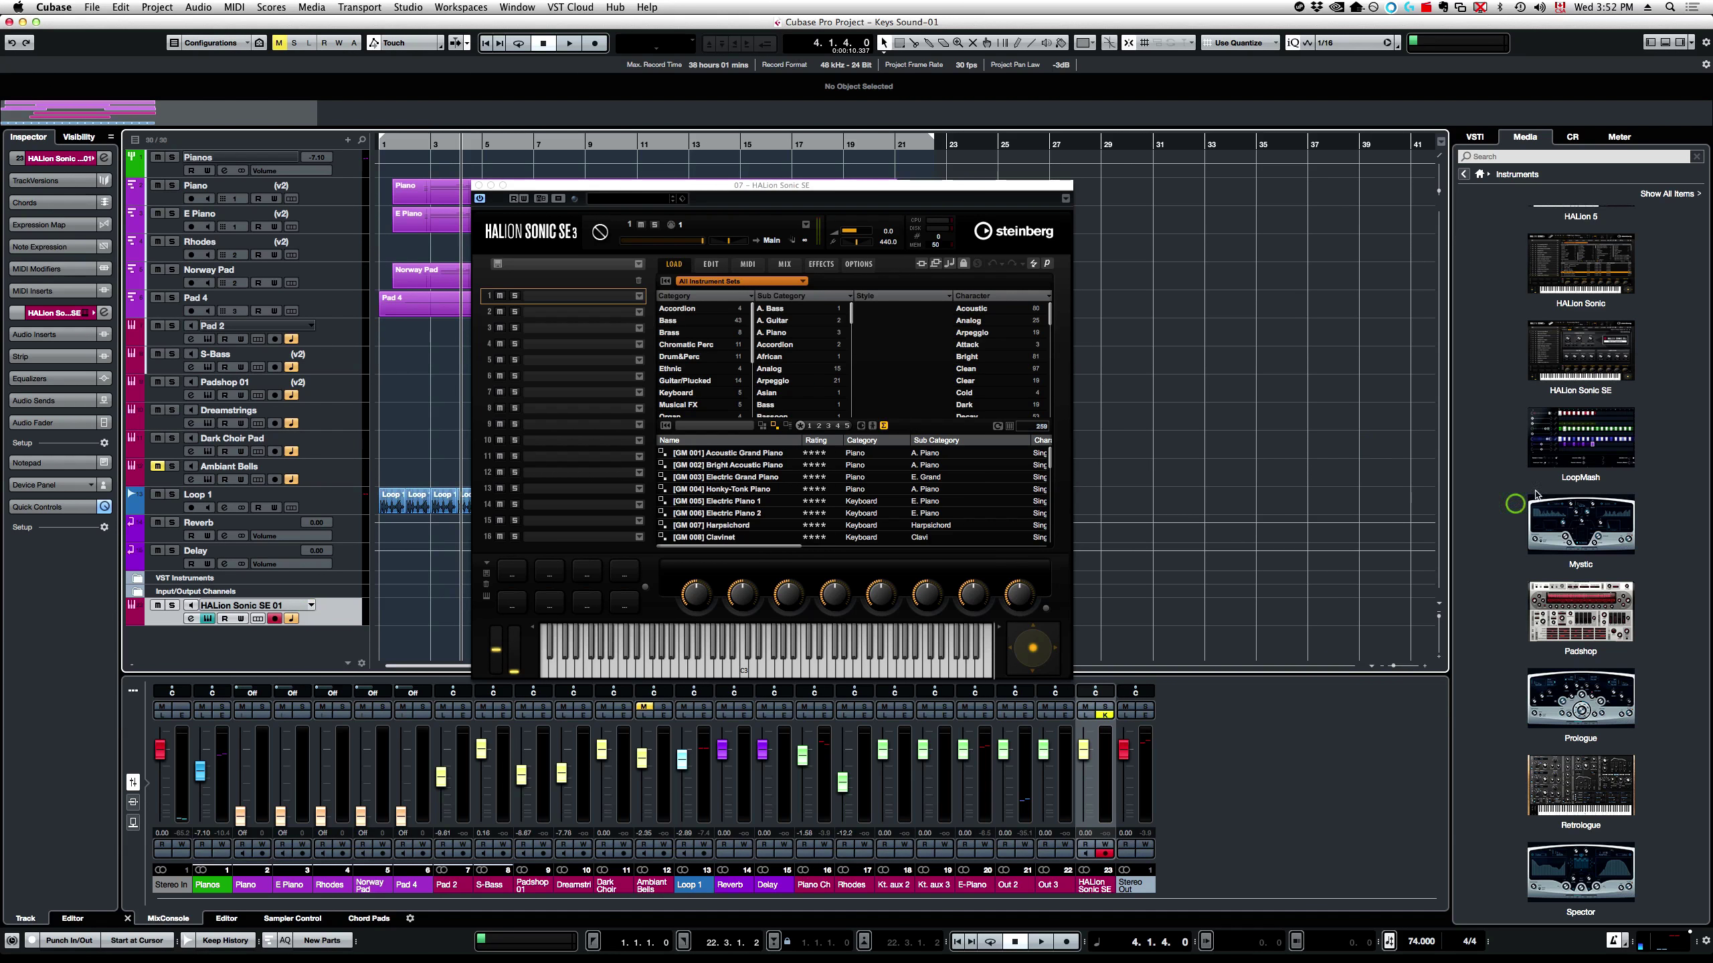
click(479, 184)
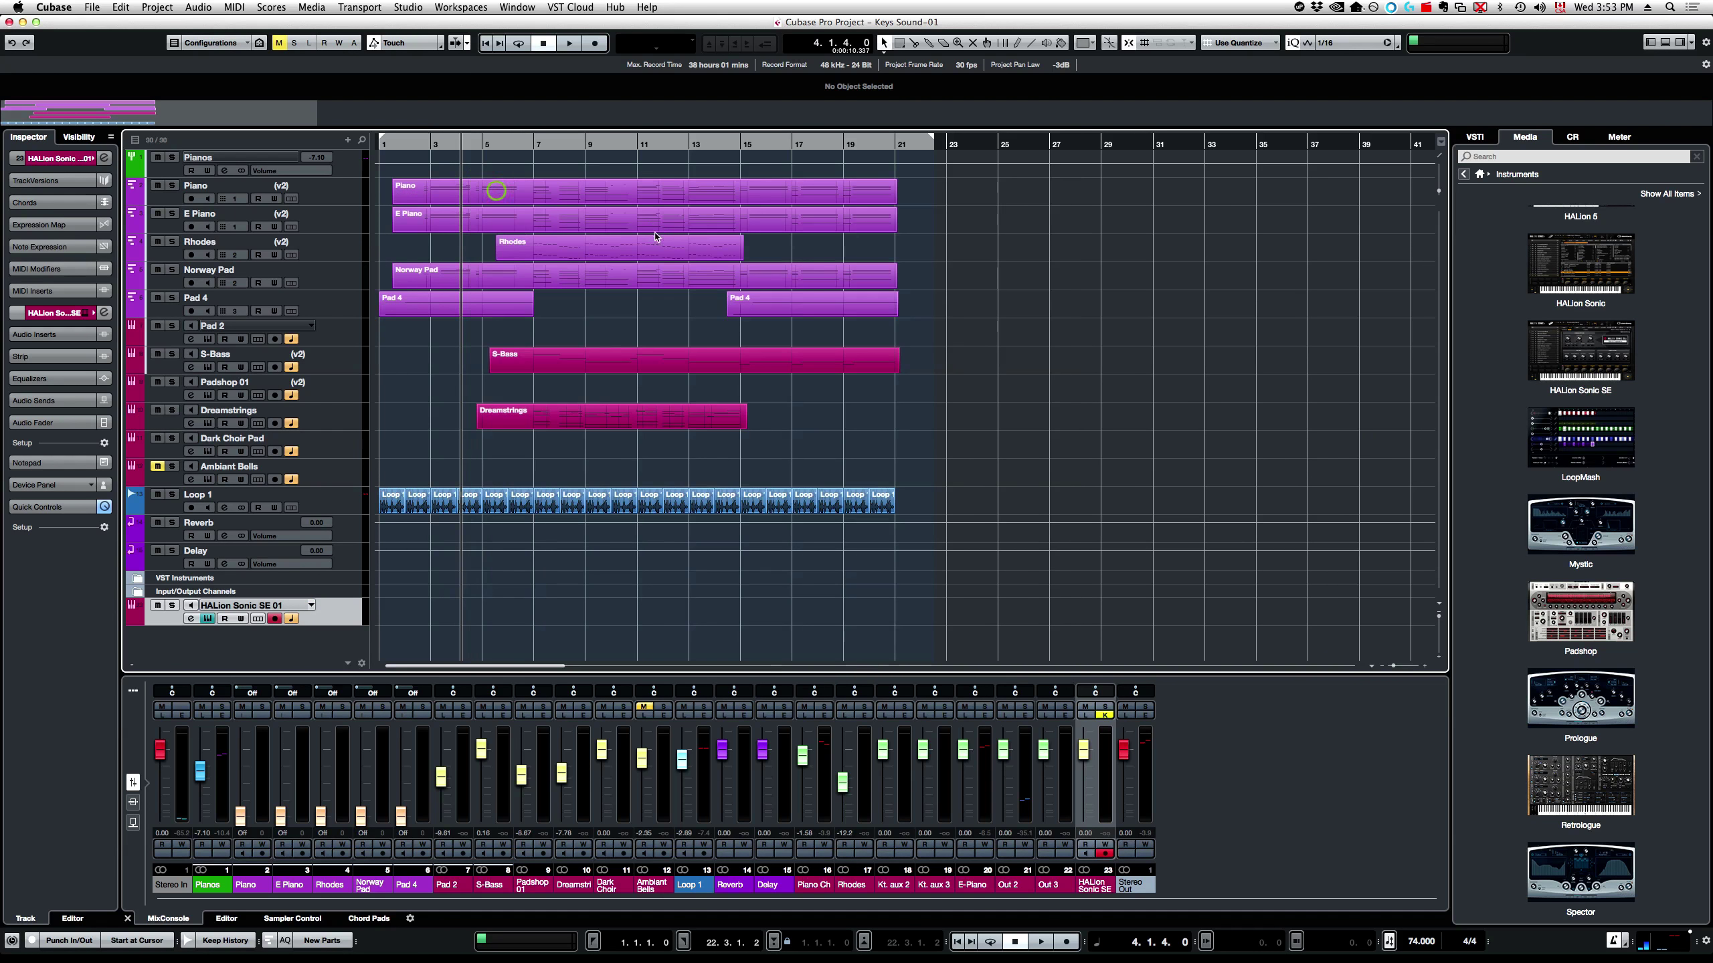
key(super+z)
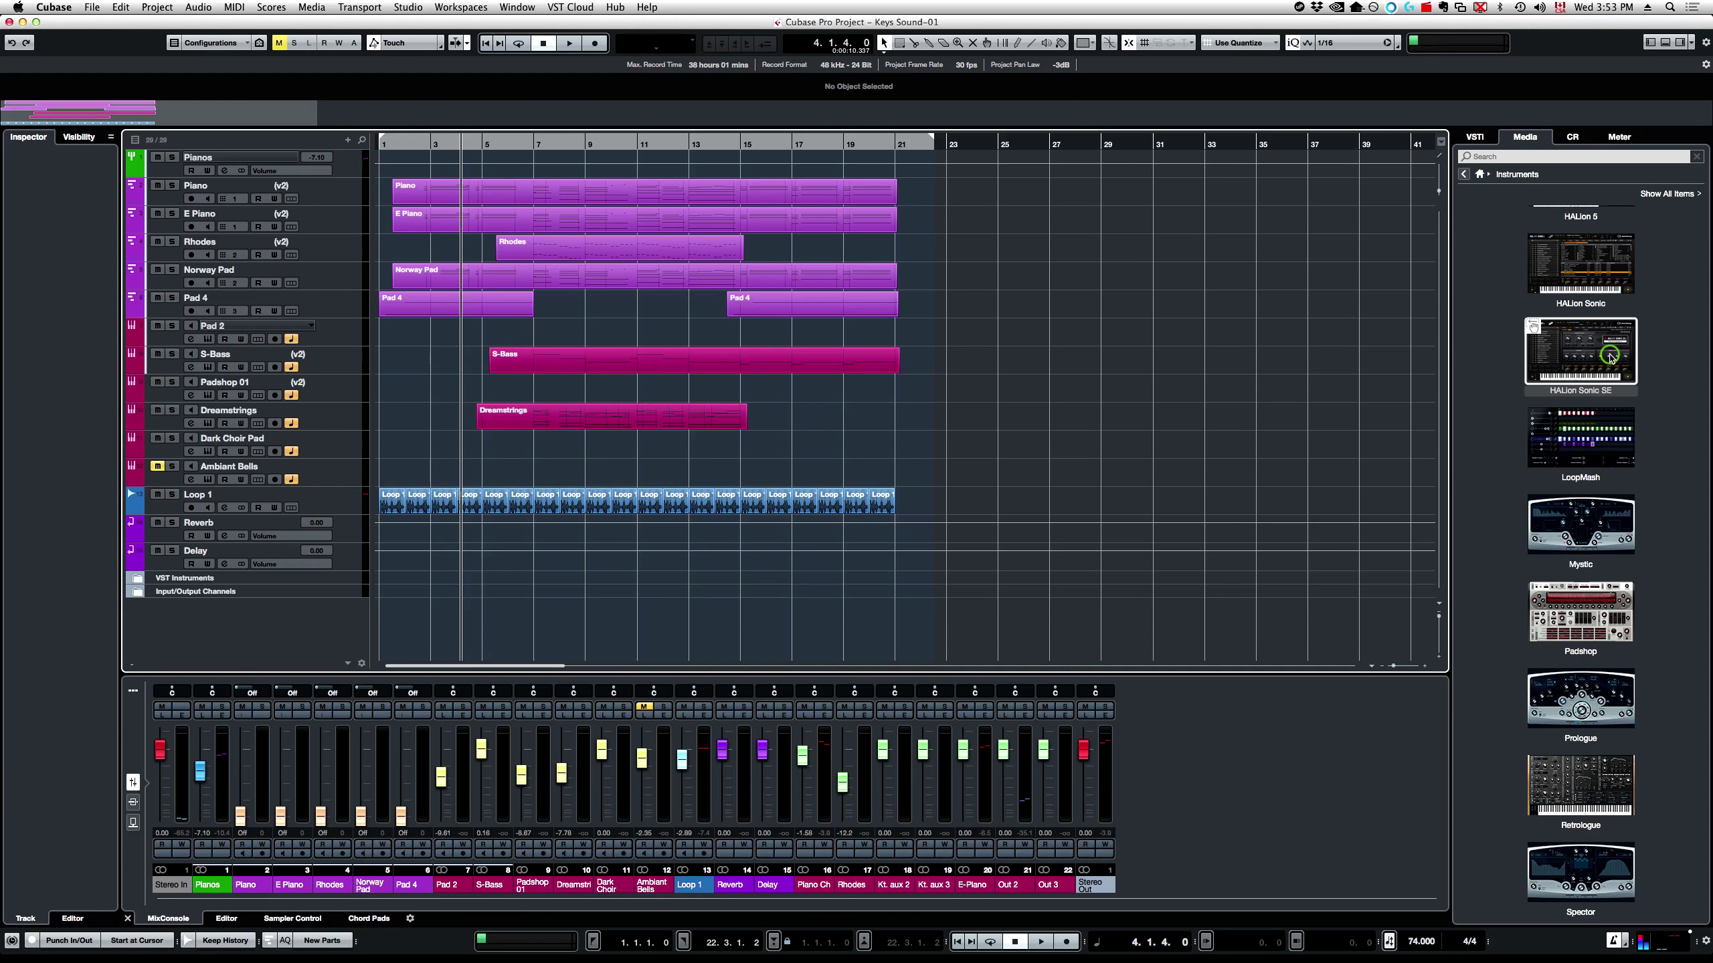
- Return to the Media home page, view and close the MediaBay window, and open the built-in File Browser
click(1464, 173)
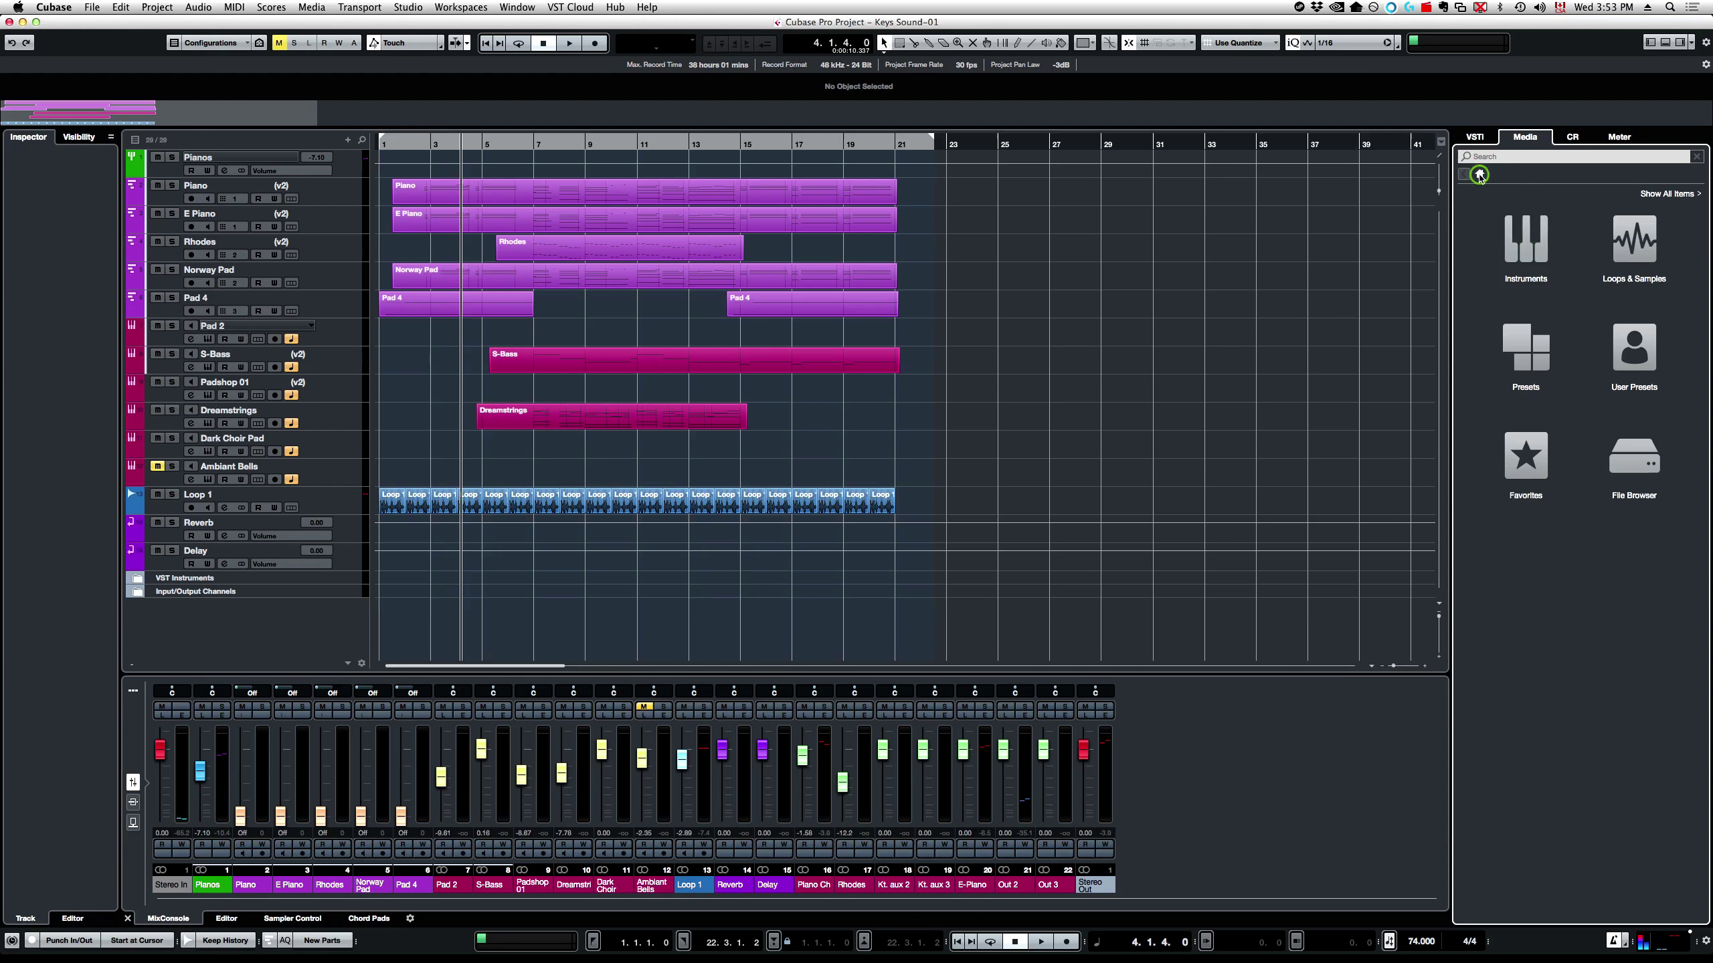
click(1647, 467)
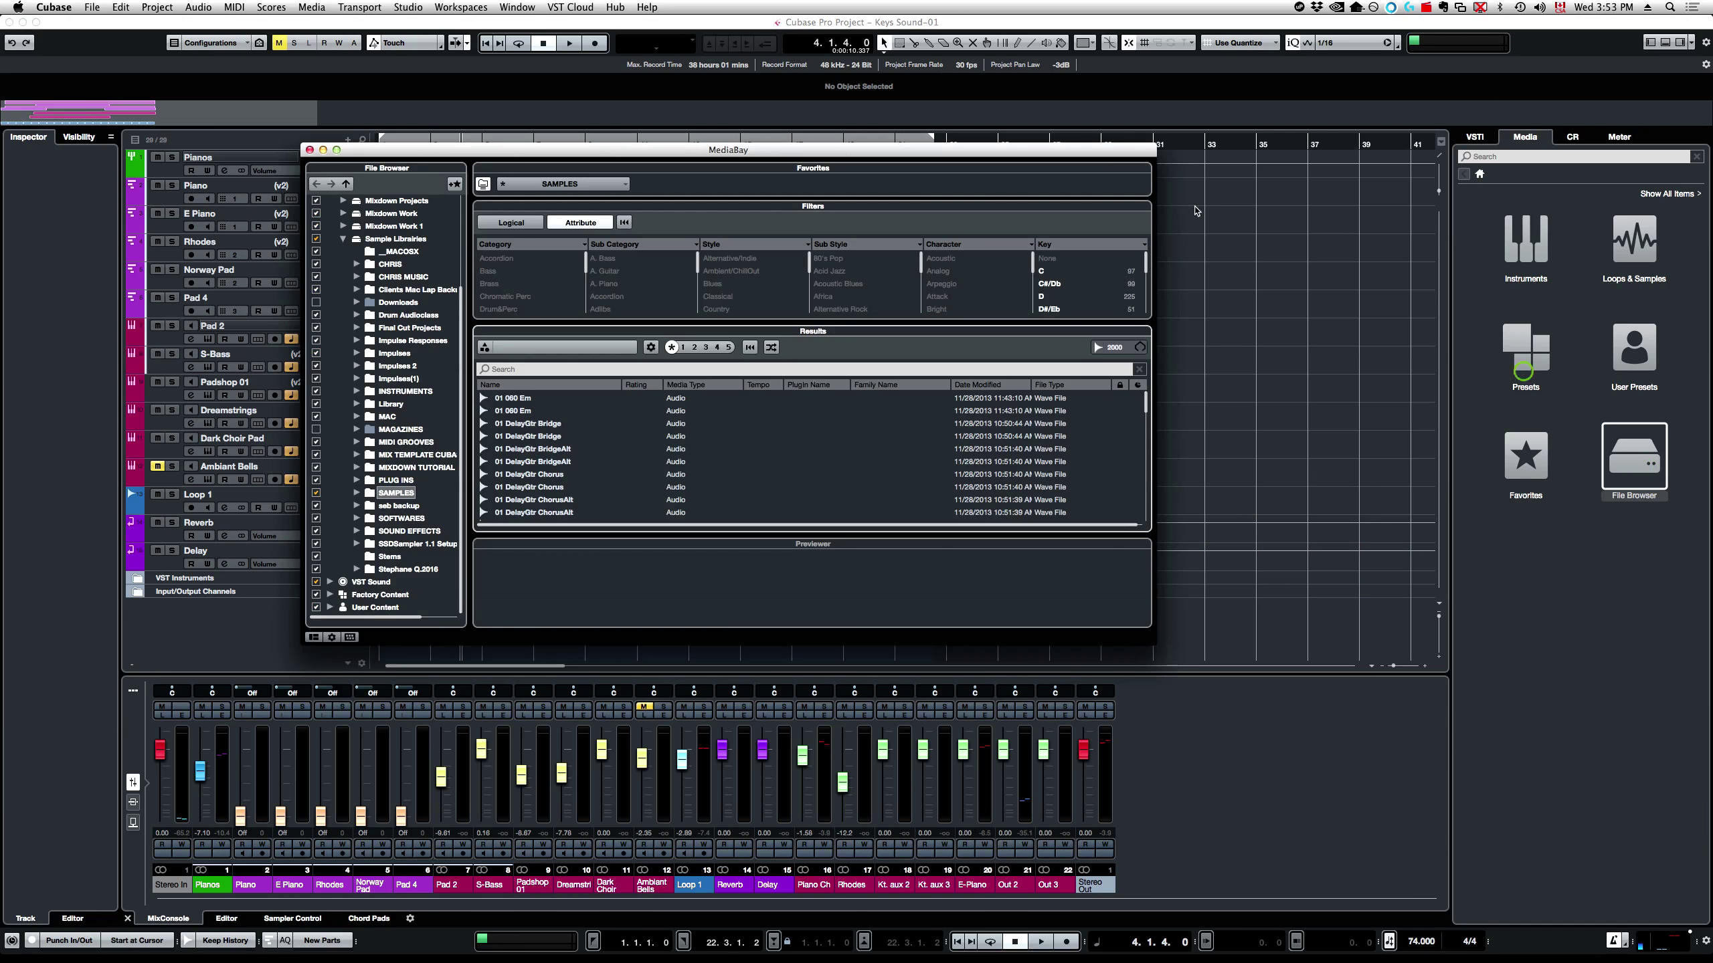
drag(1020, 150, 1089, 151)
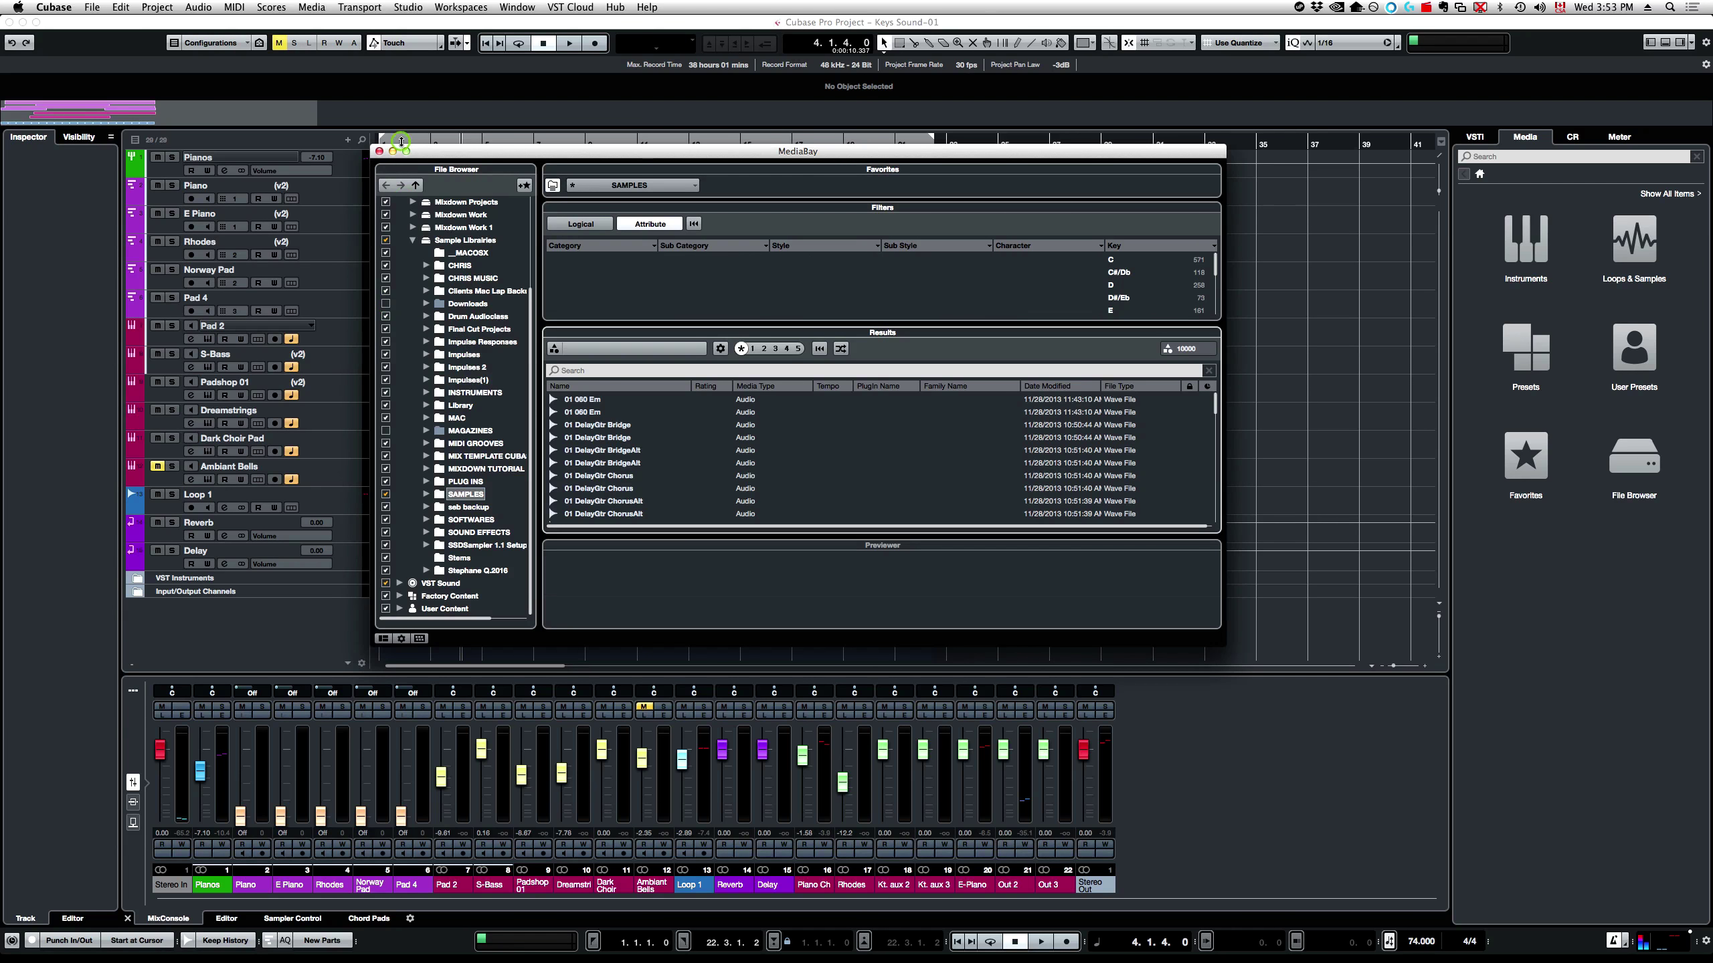
click(379, 152)
click(619, 285)
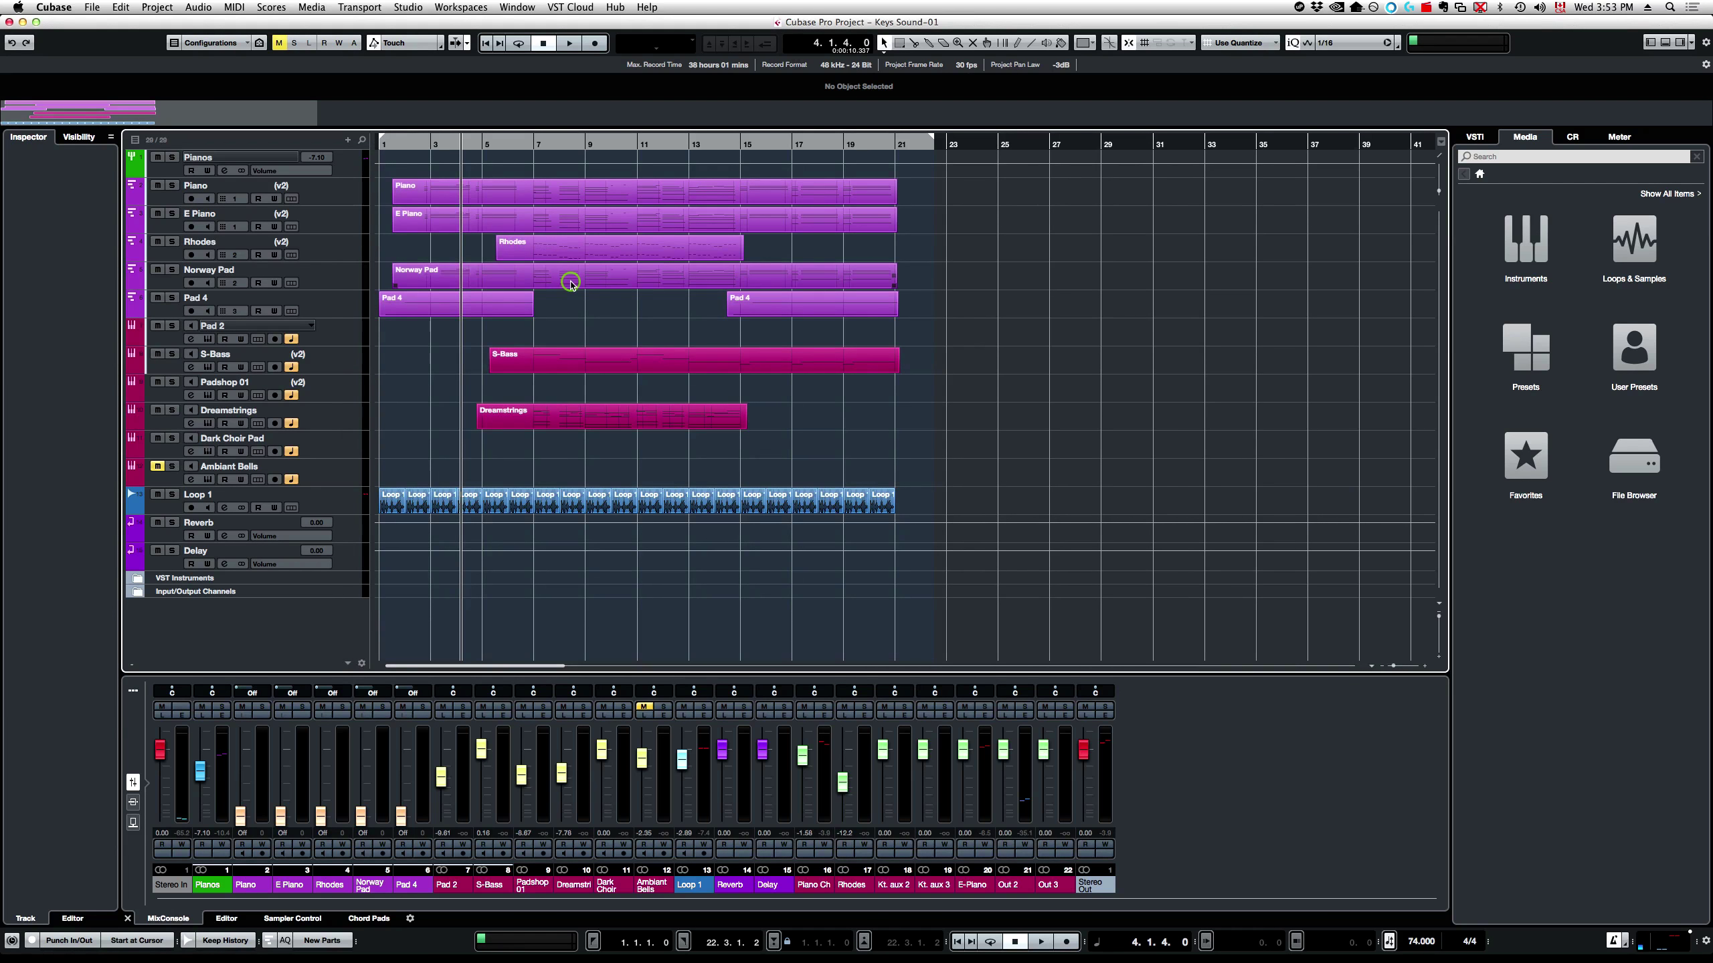
click(1641, 452)
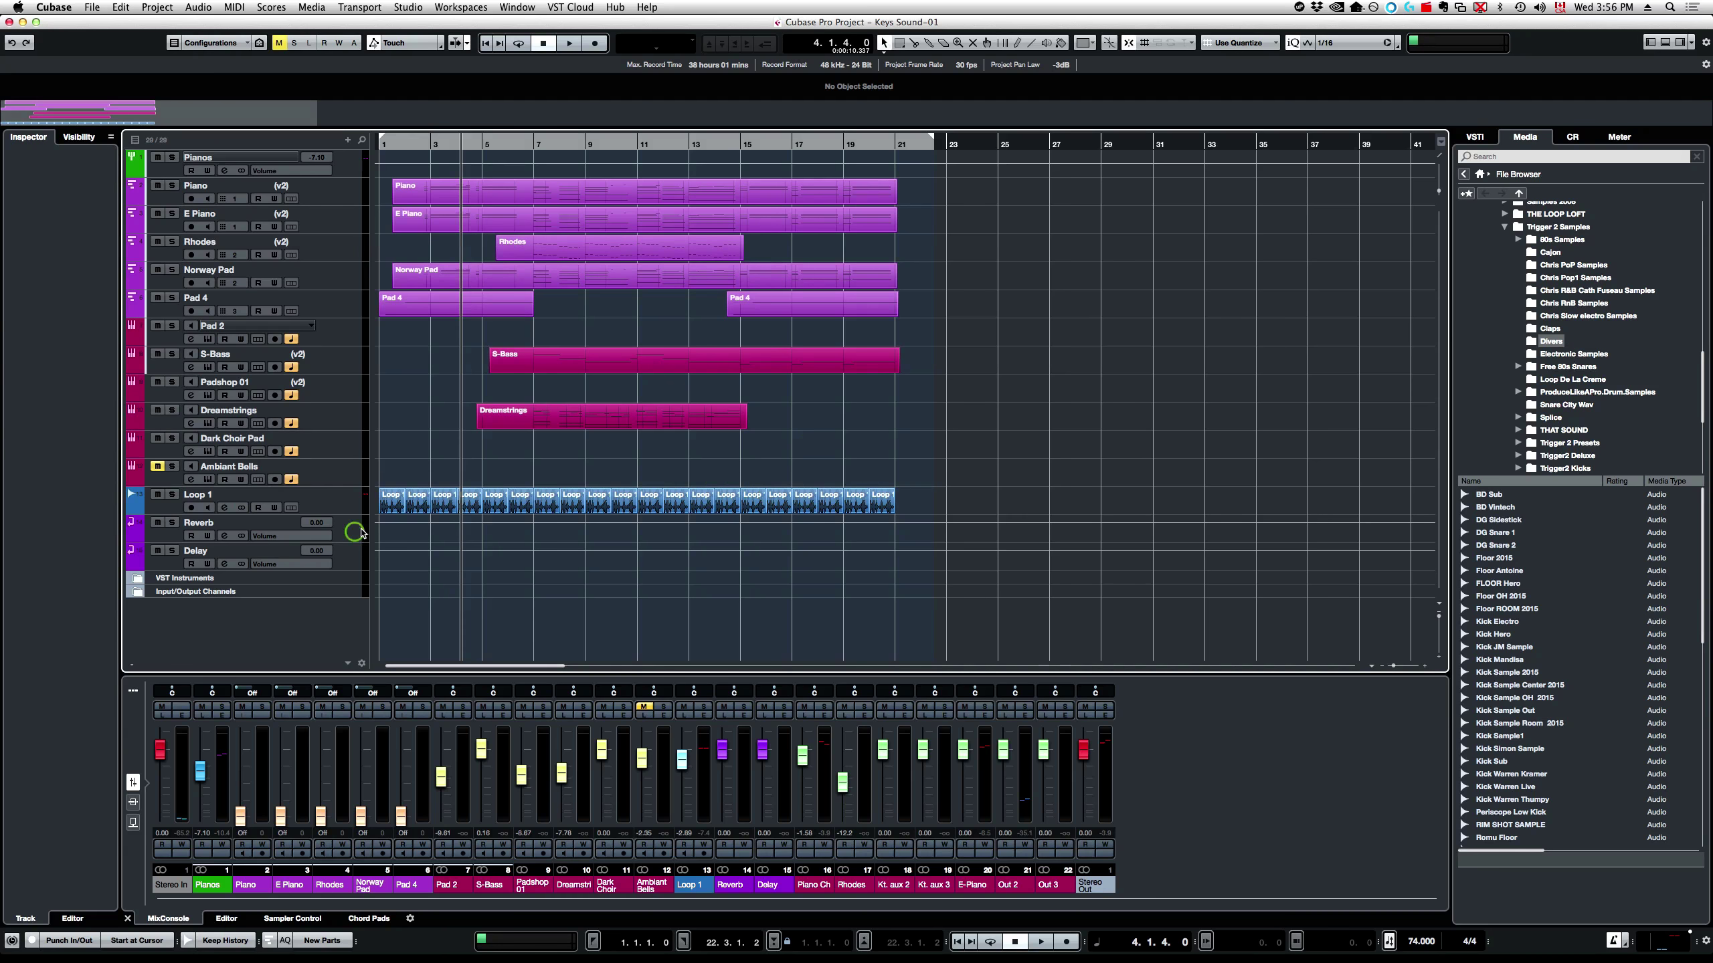
- Show the Loop 1 track's inserts and move the pre/post-fader divider beneath the second slot
click(345, 506)
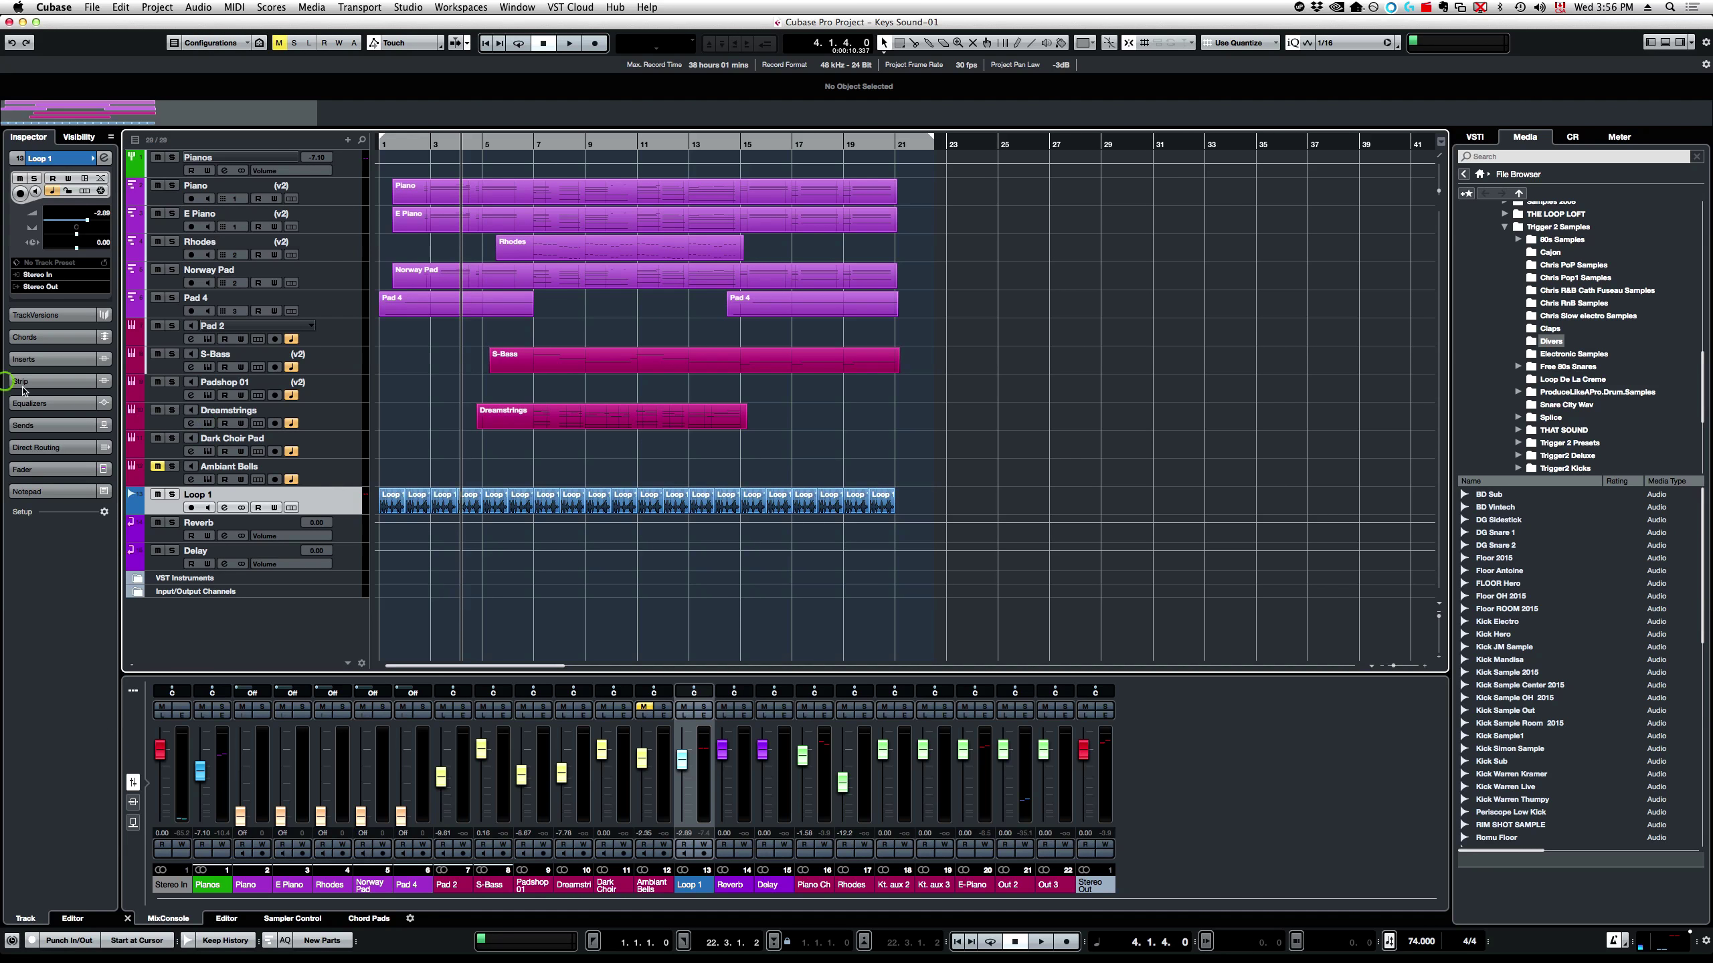
click(52, 358)
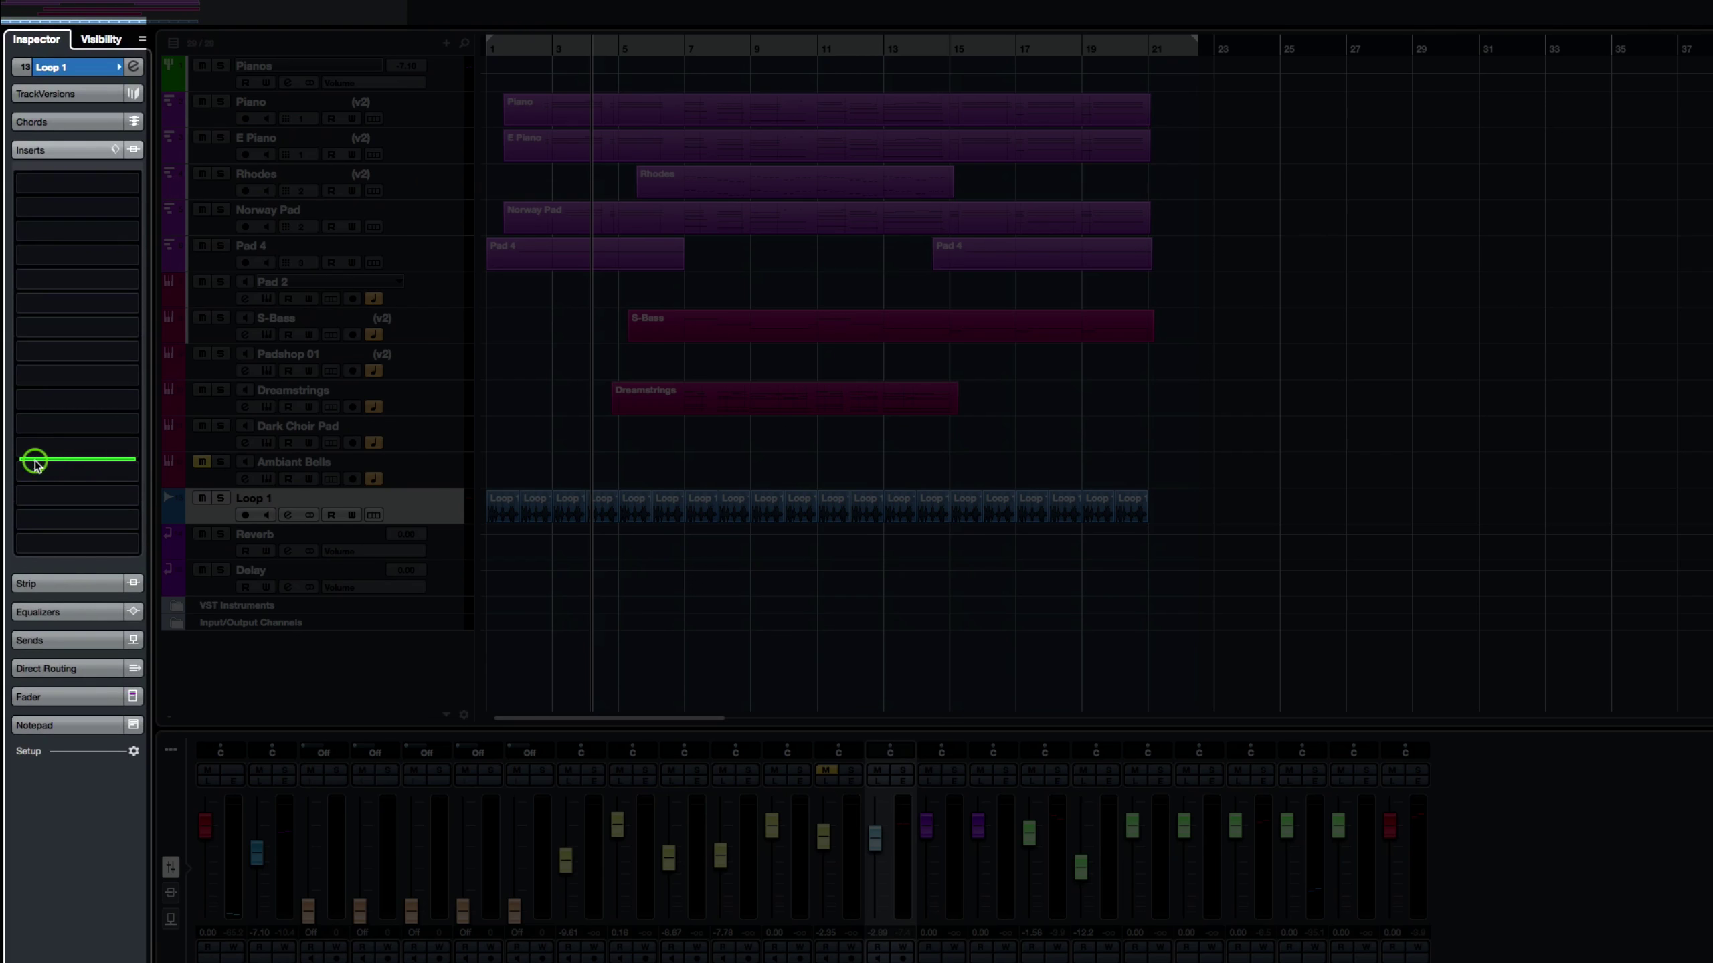
drag(72, 459, 74, 575)
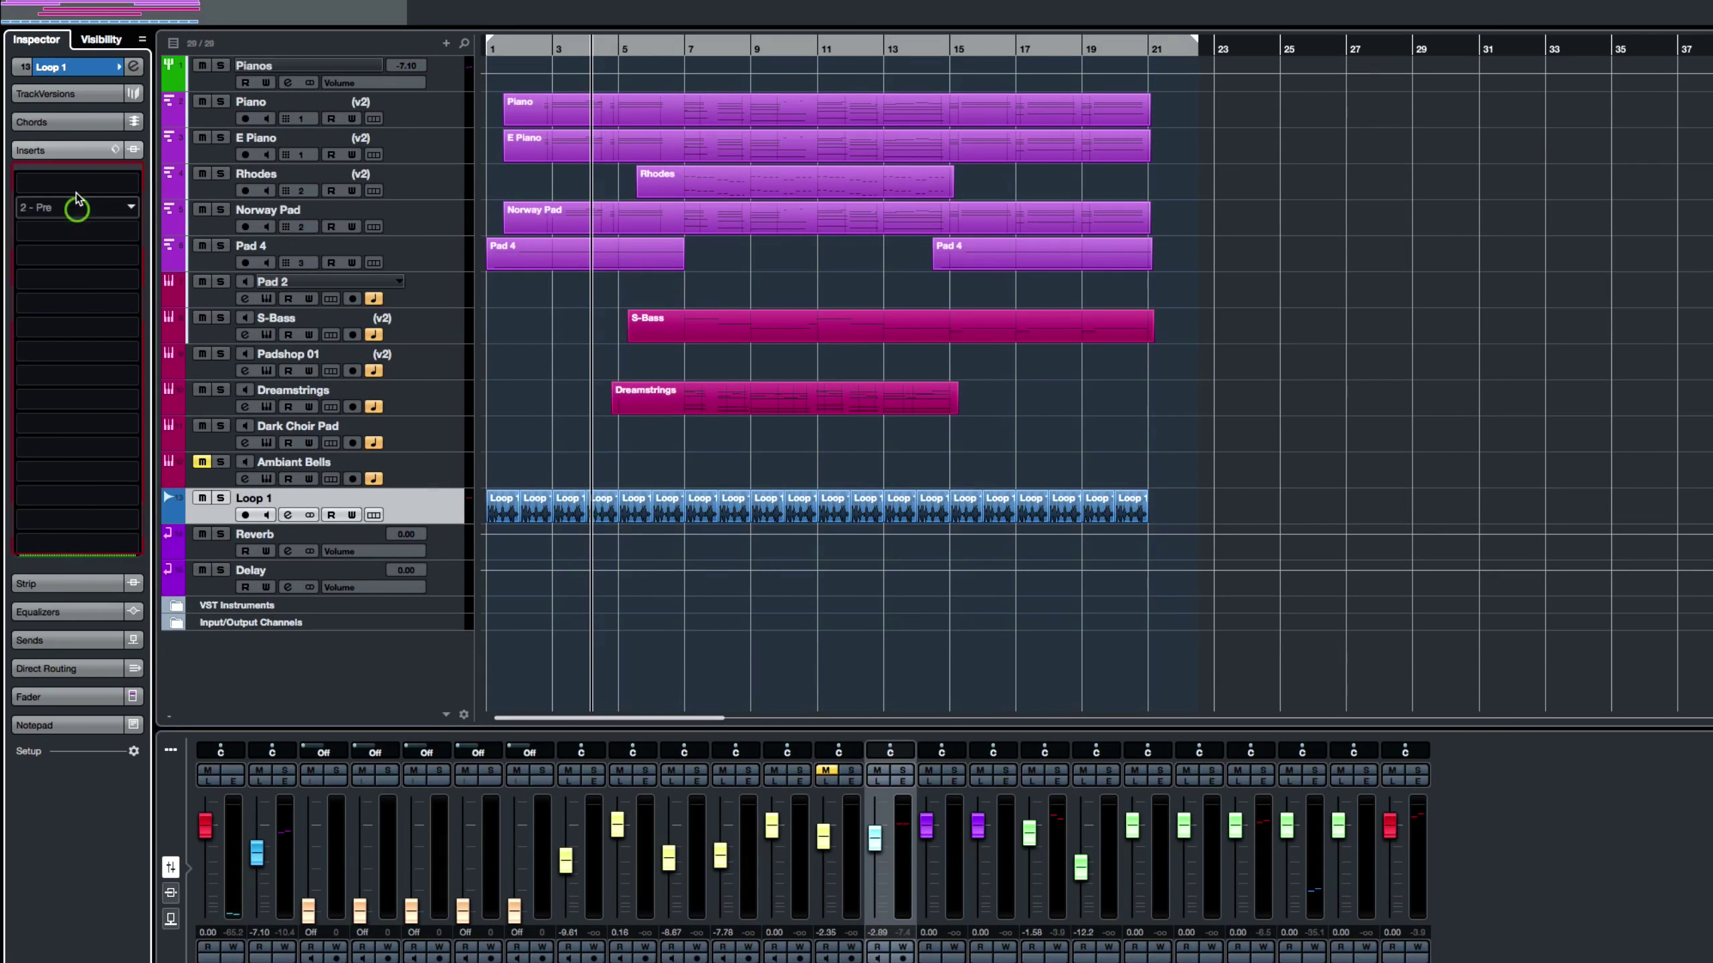
drag(76, 197, 77, 191)
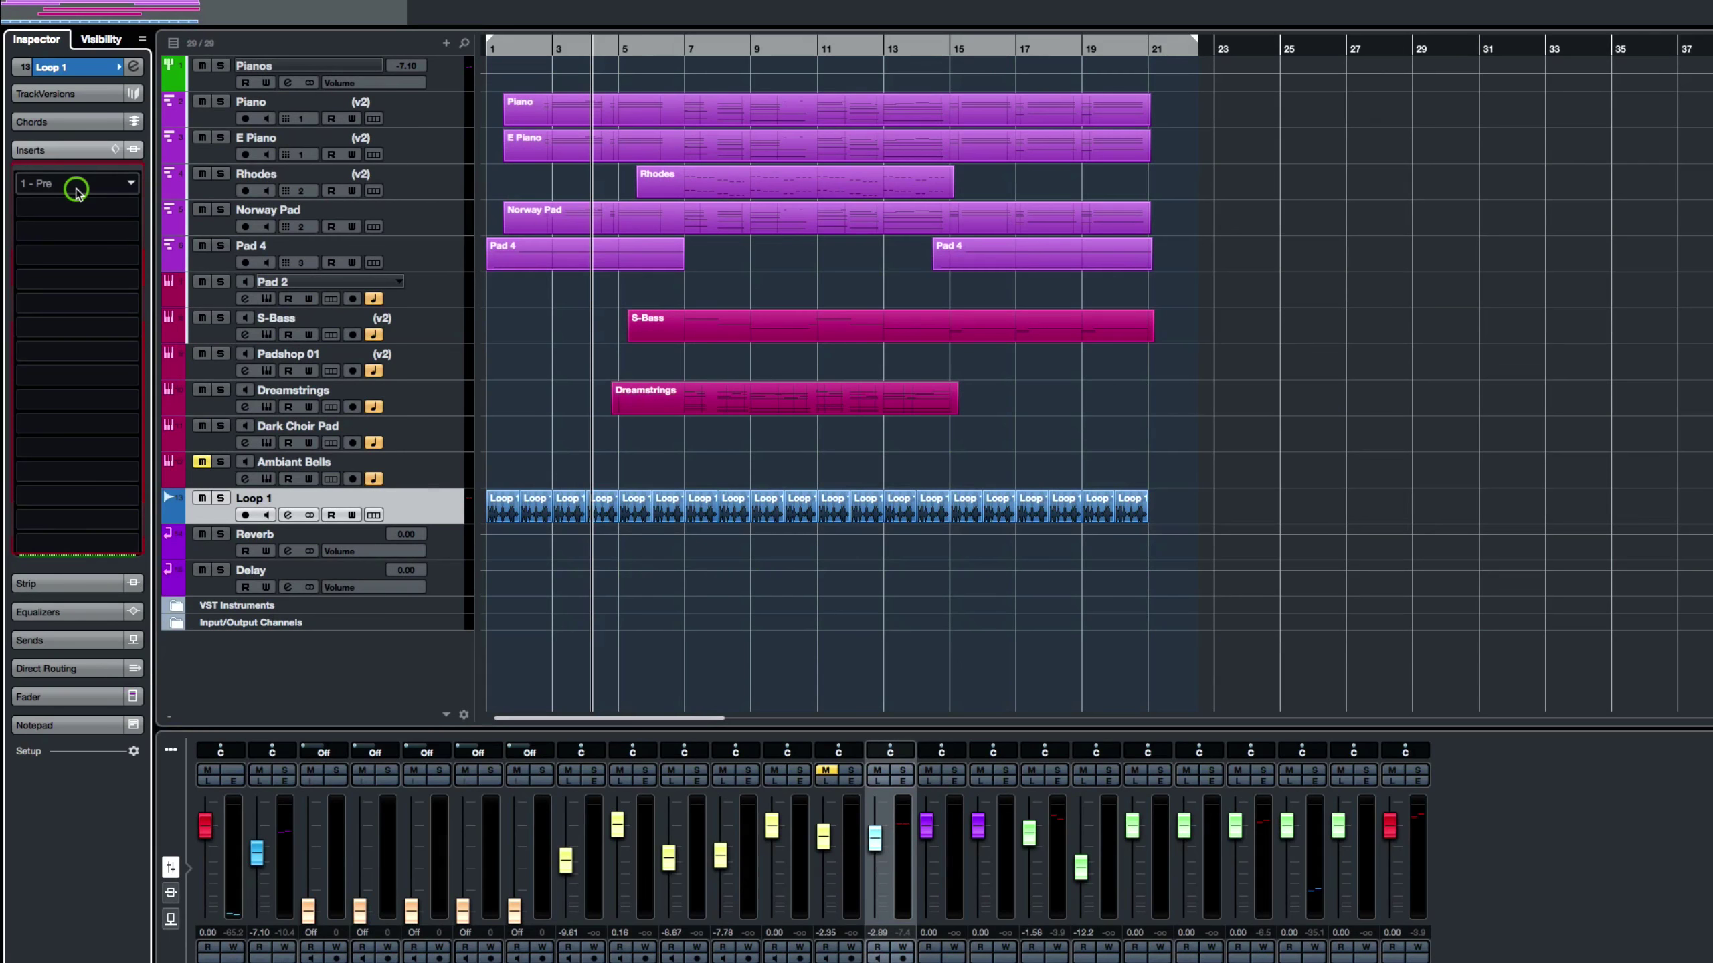
drag(76, 191, 65, 229)
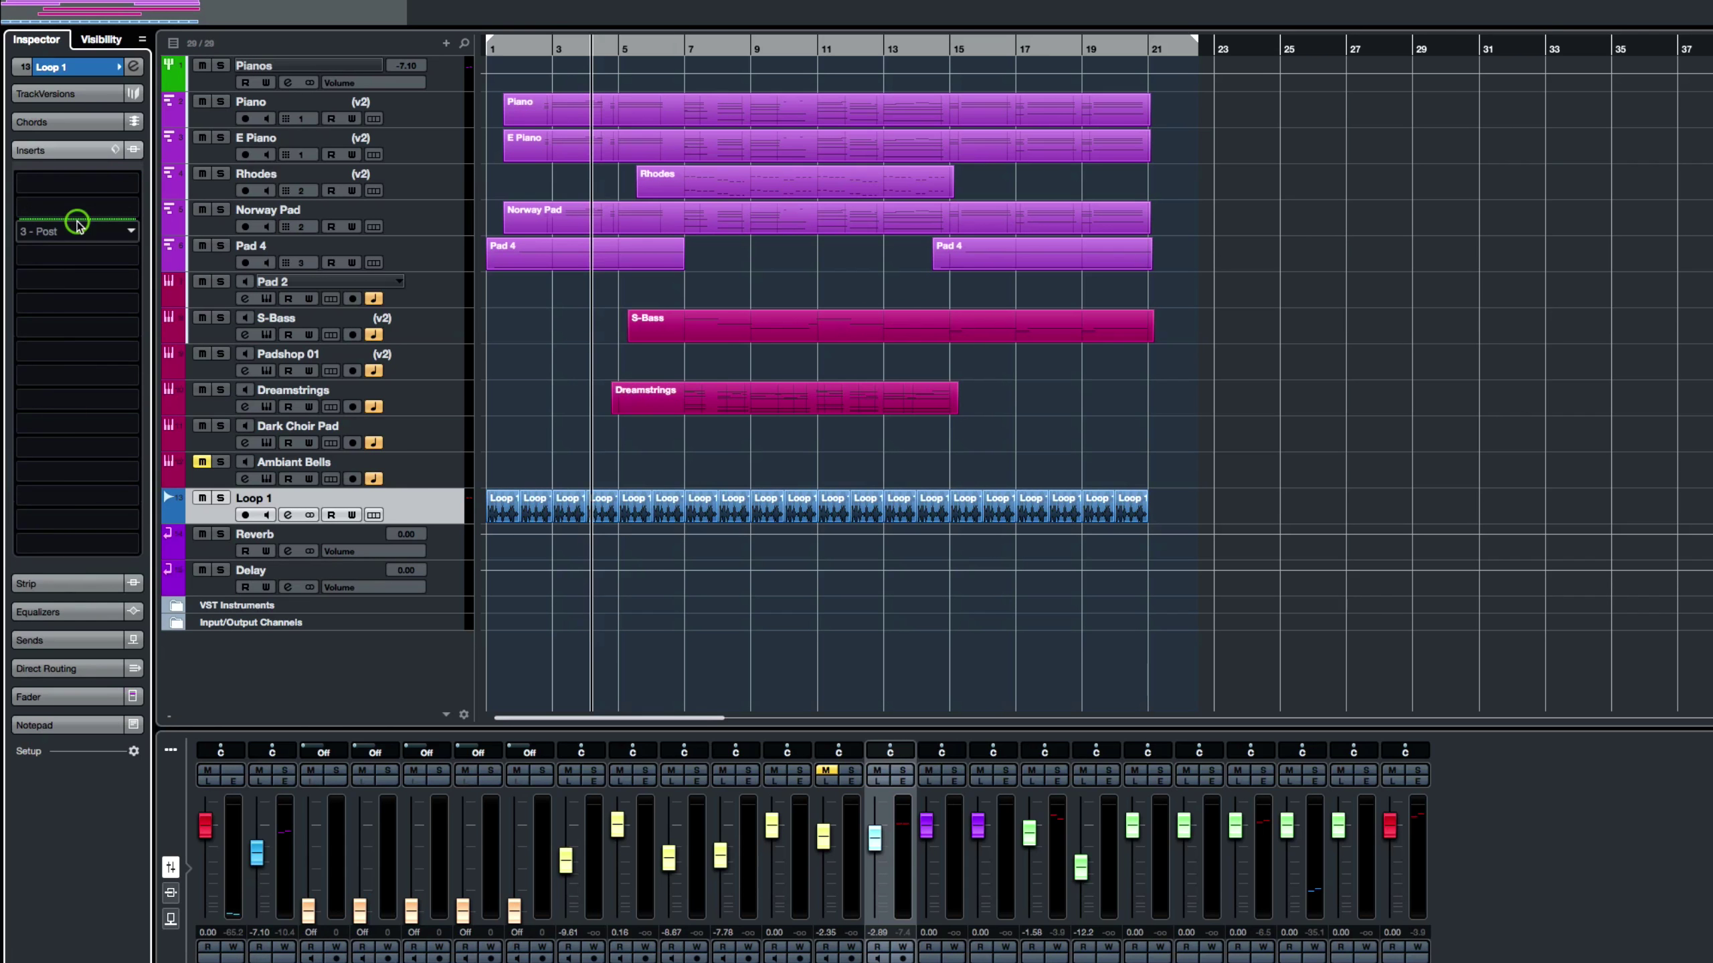
- Try moving the pre/post-fader divider farther down Loop 1's insert rack and back beneath the second slot
drag(78, 225, 79, 451)
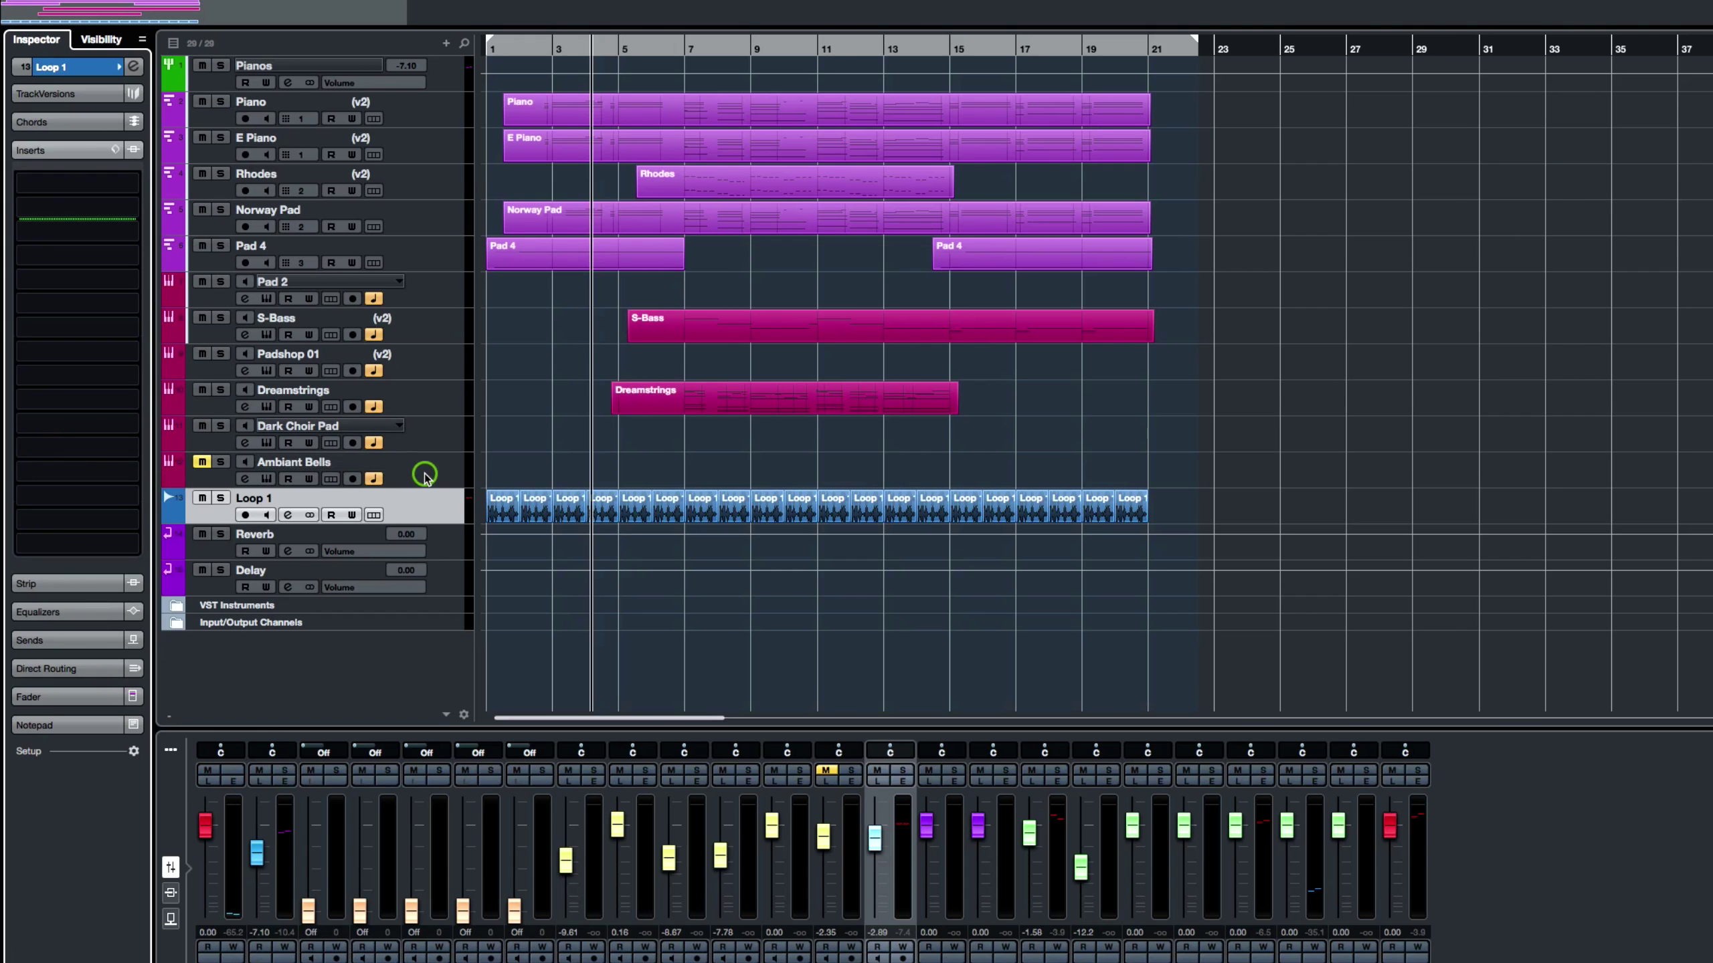
drag(79, 221, 81, 359)
drag(87, 428, 67, 228)
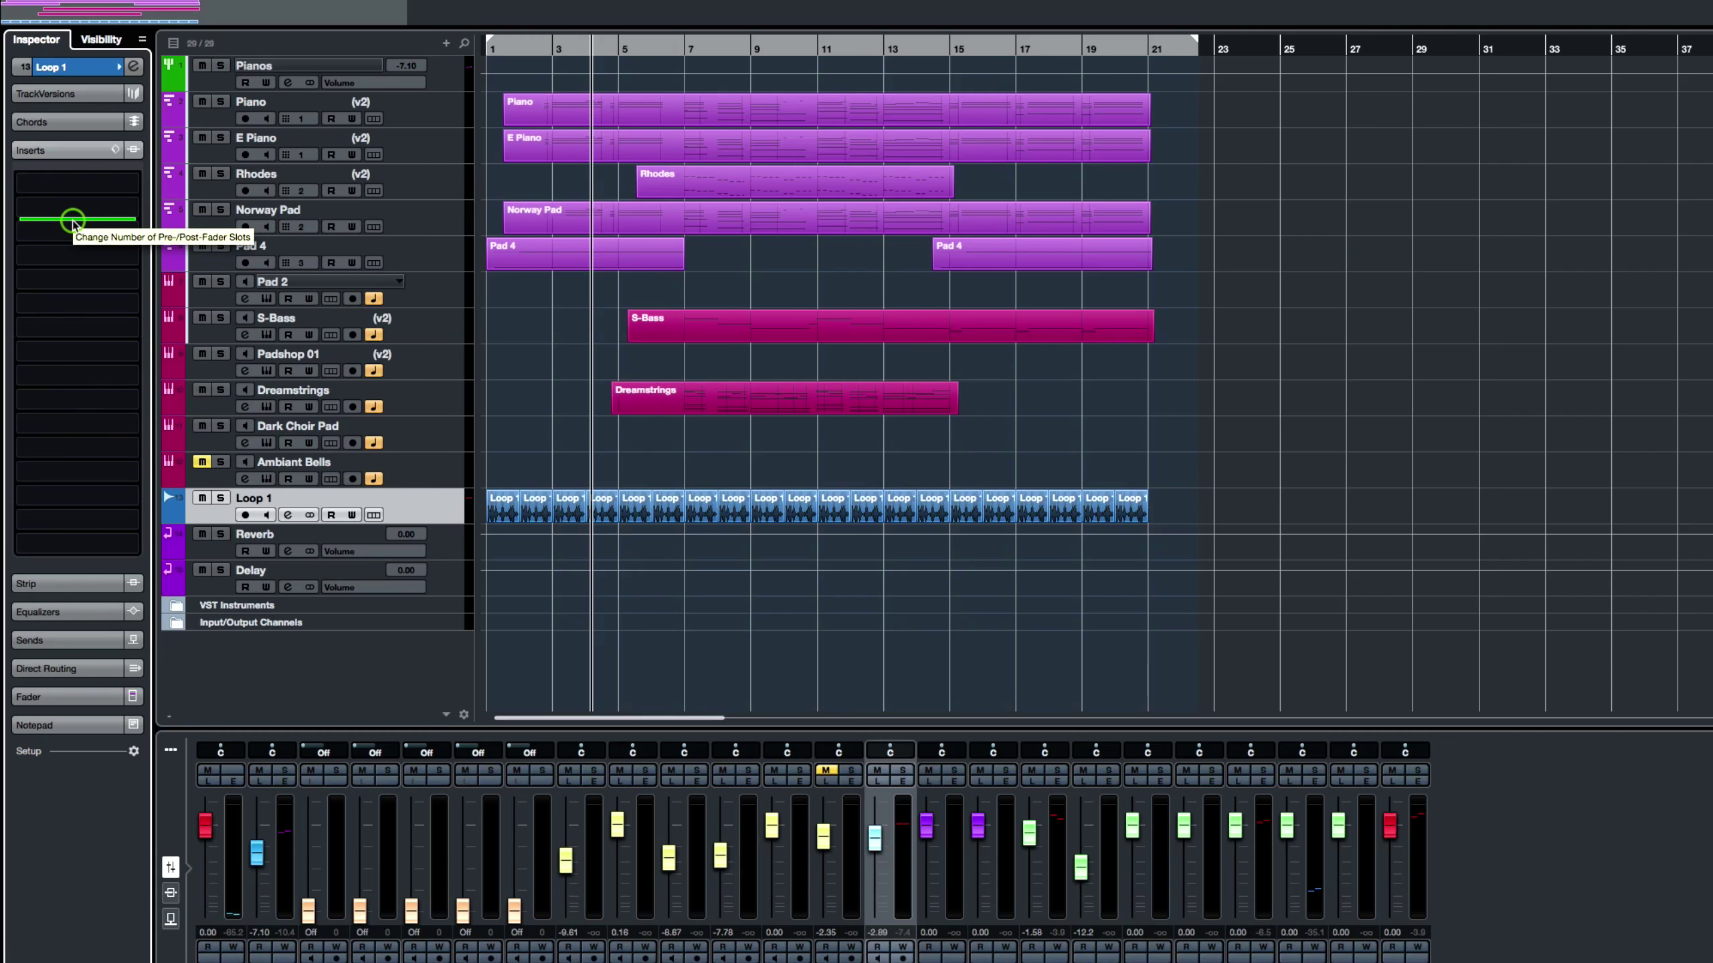
mouse_move(73, 222)
mouse_down()
mouse_move(76, 409)
mouse_move(72, 223)
mouse_up()
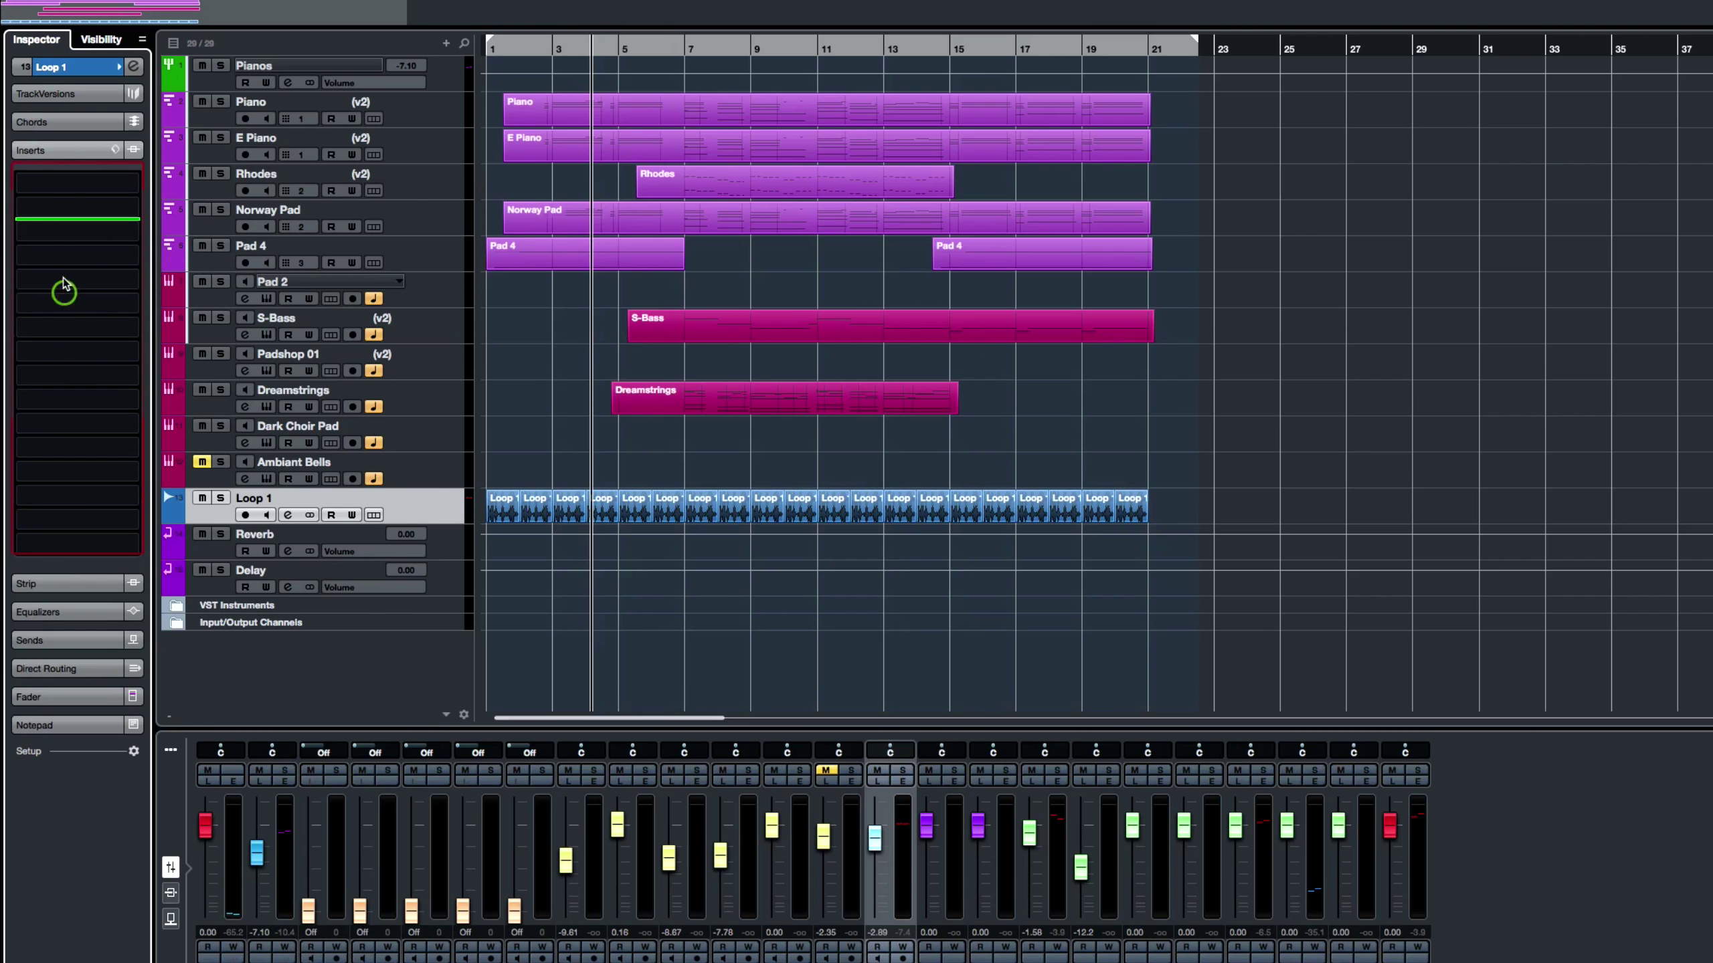
drag(69, 229, 73, 472)
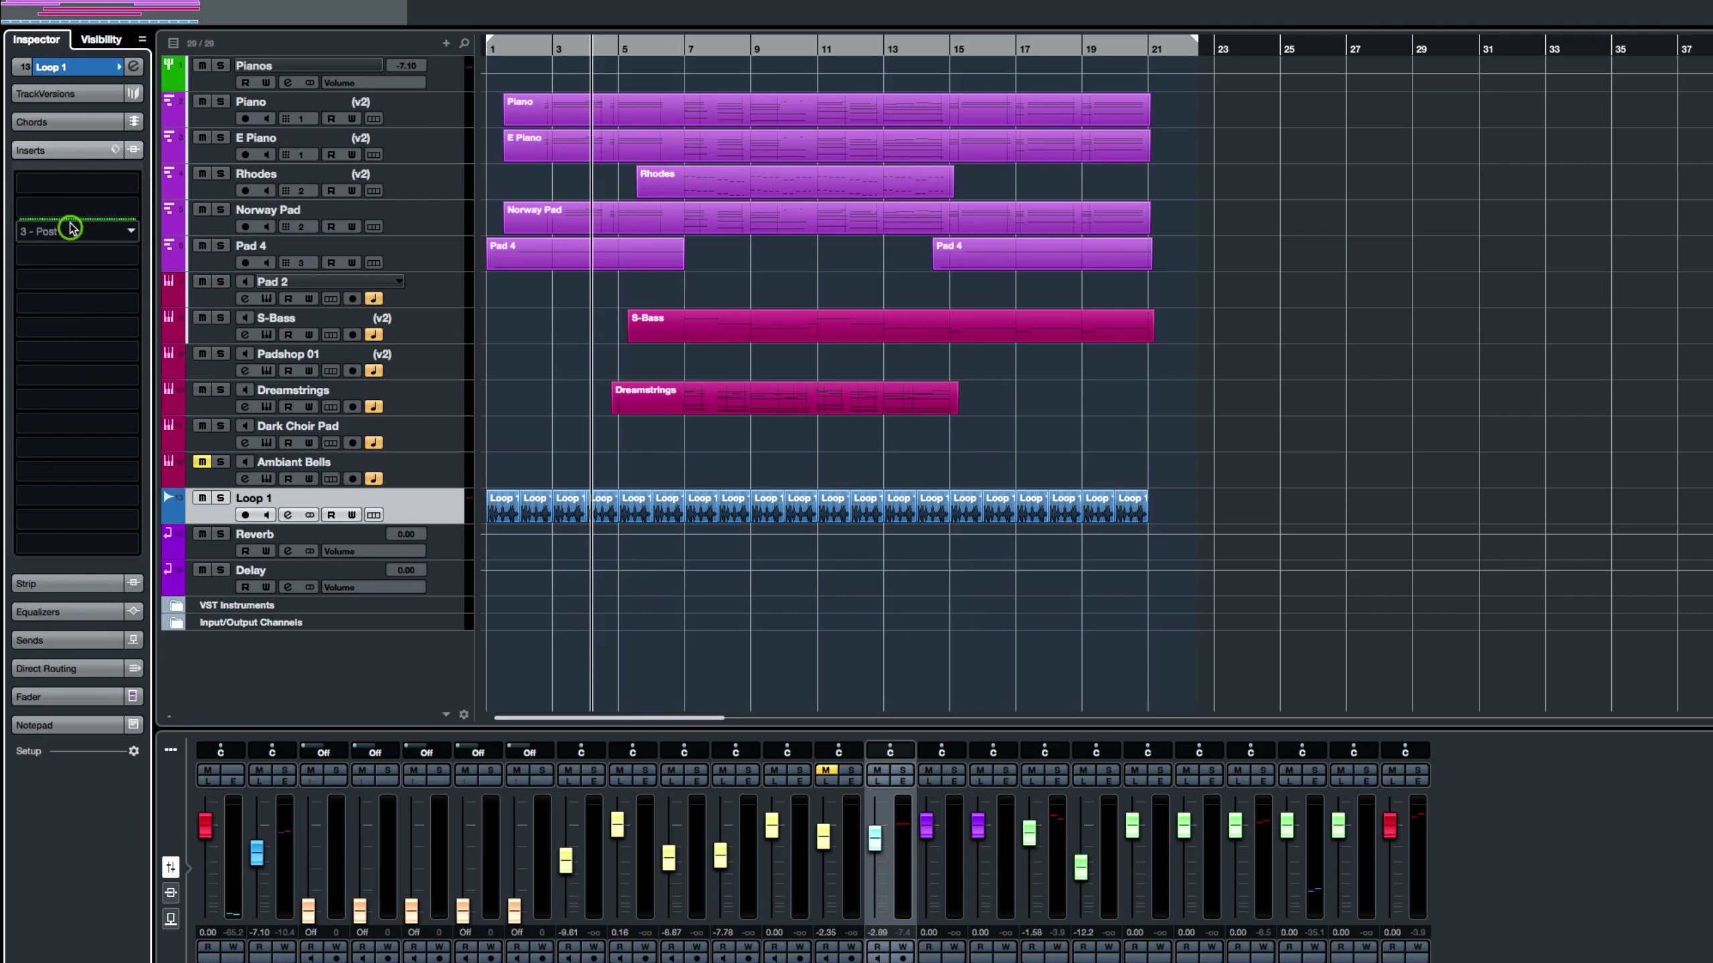
- Set insert slot 13, slot 16 and finally slot 7 as Loop 1's last pre-fader slot
right_click(61, 474)
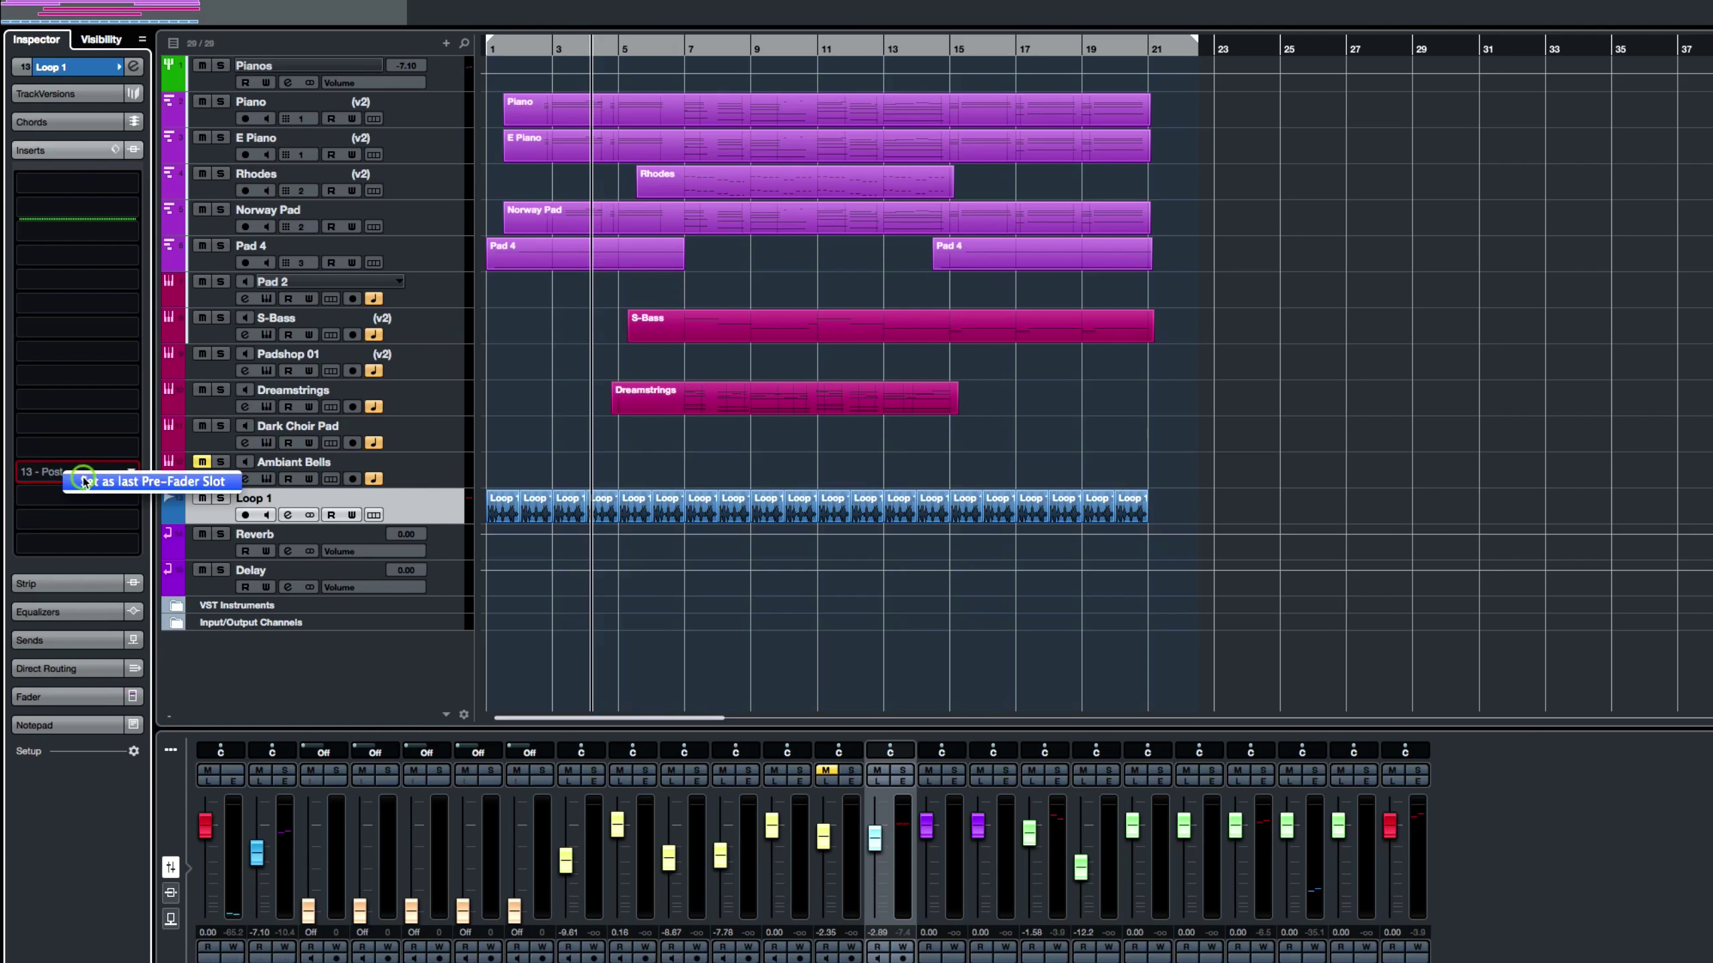
click(83, 479)
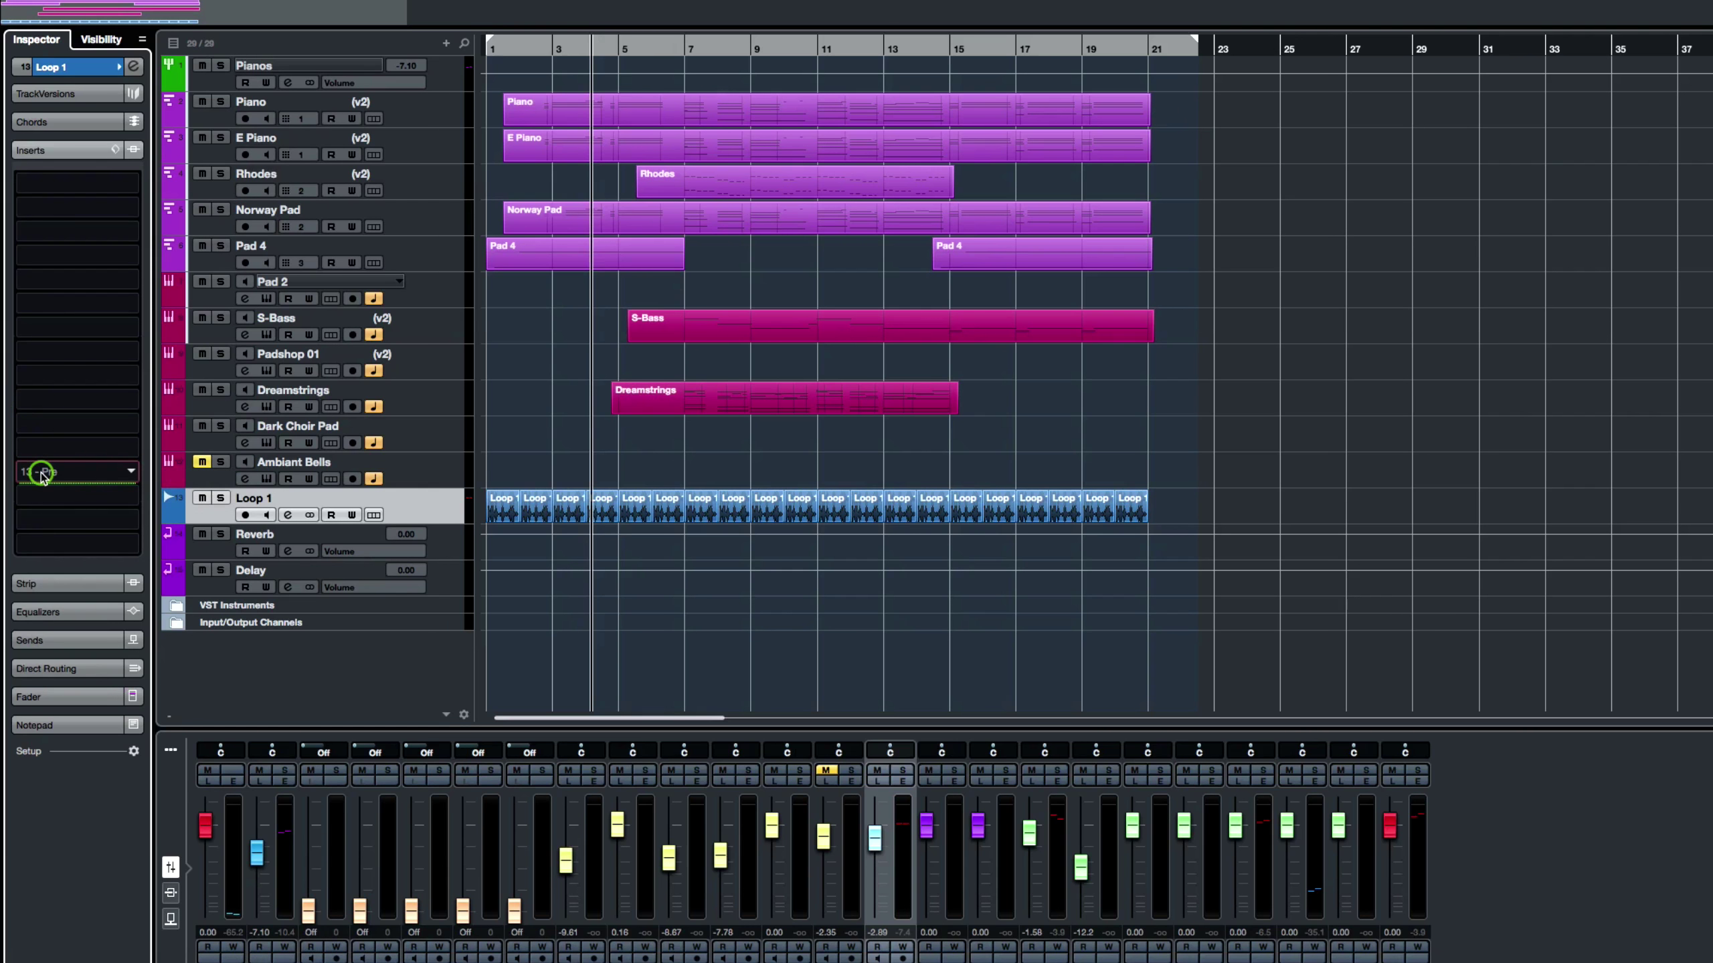
drag(42, 476, 63, 543)
right_click(63, 543)
click(82, 546)
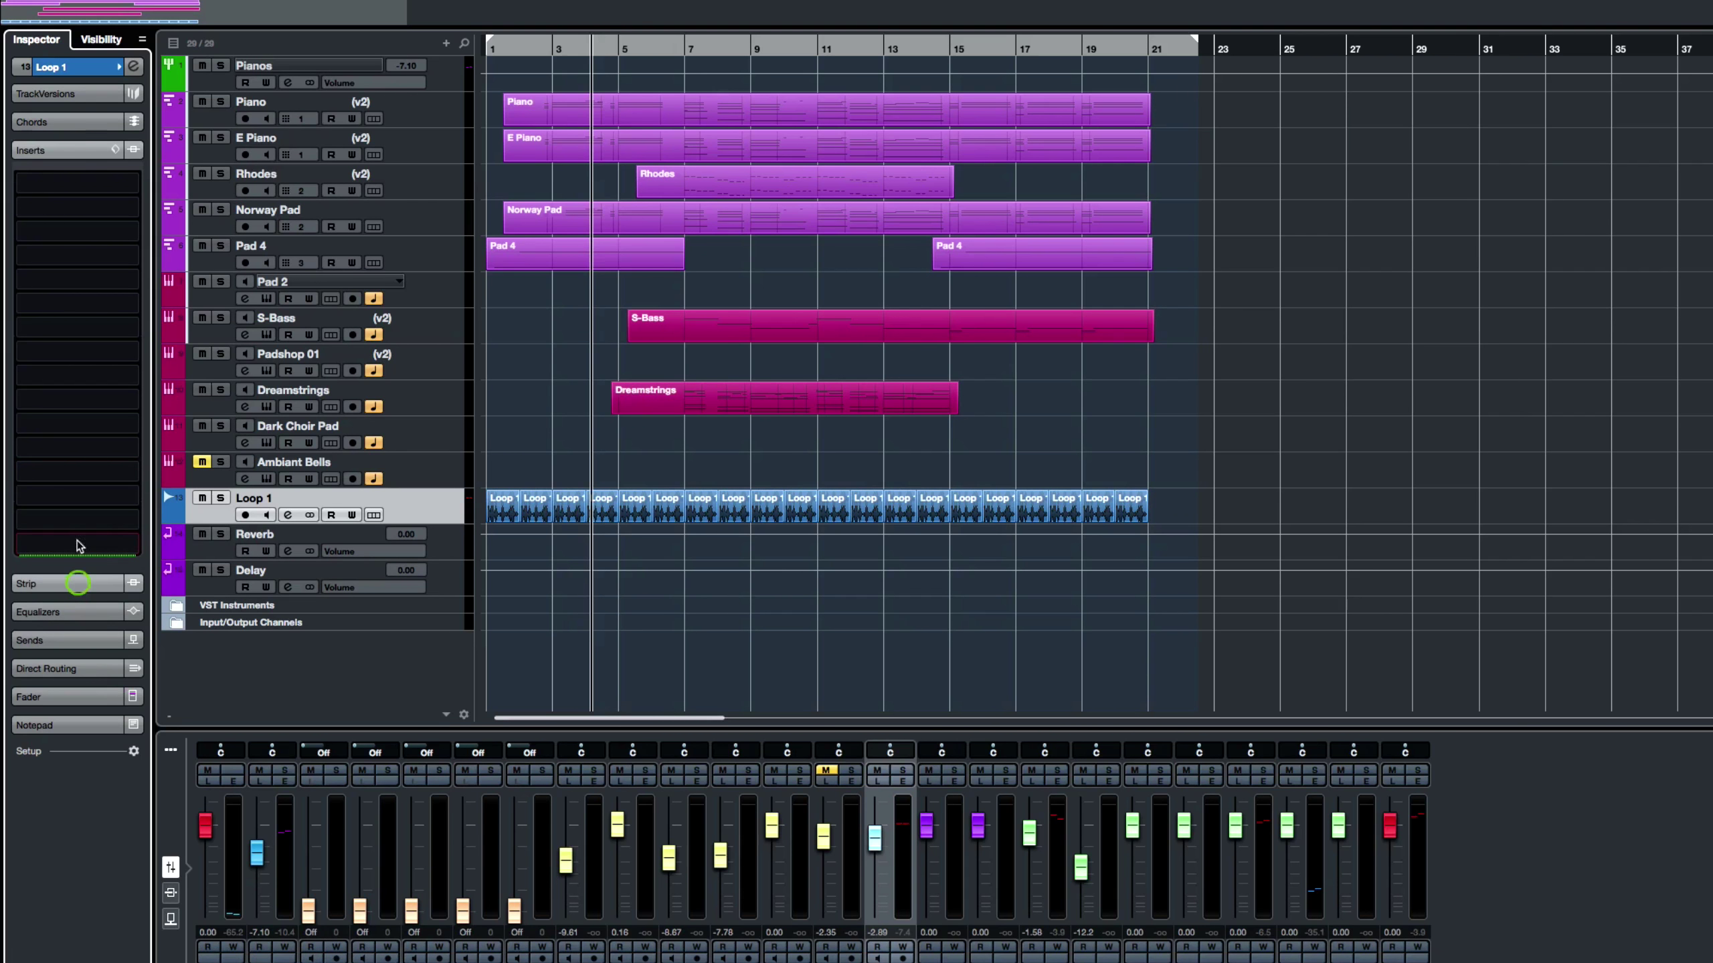
right_click(84, 327)
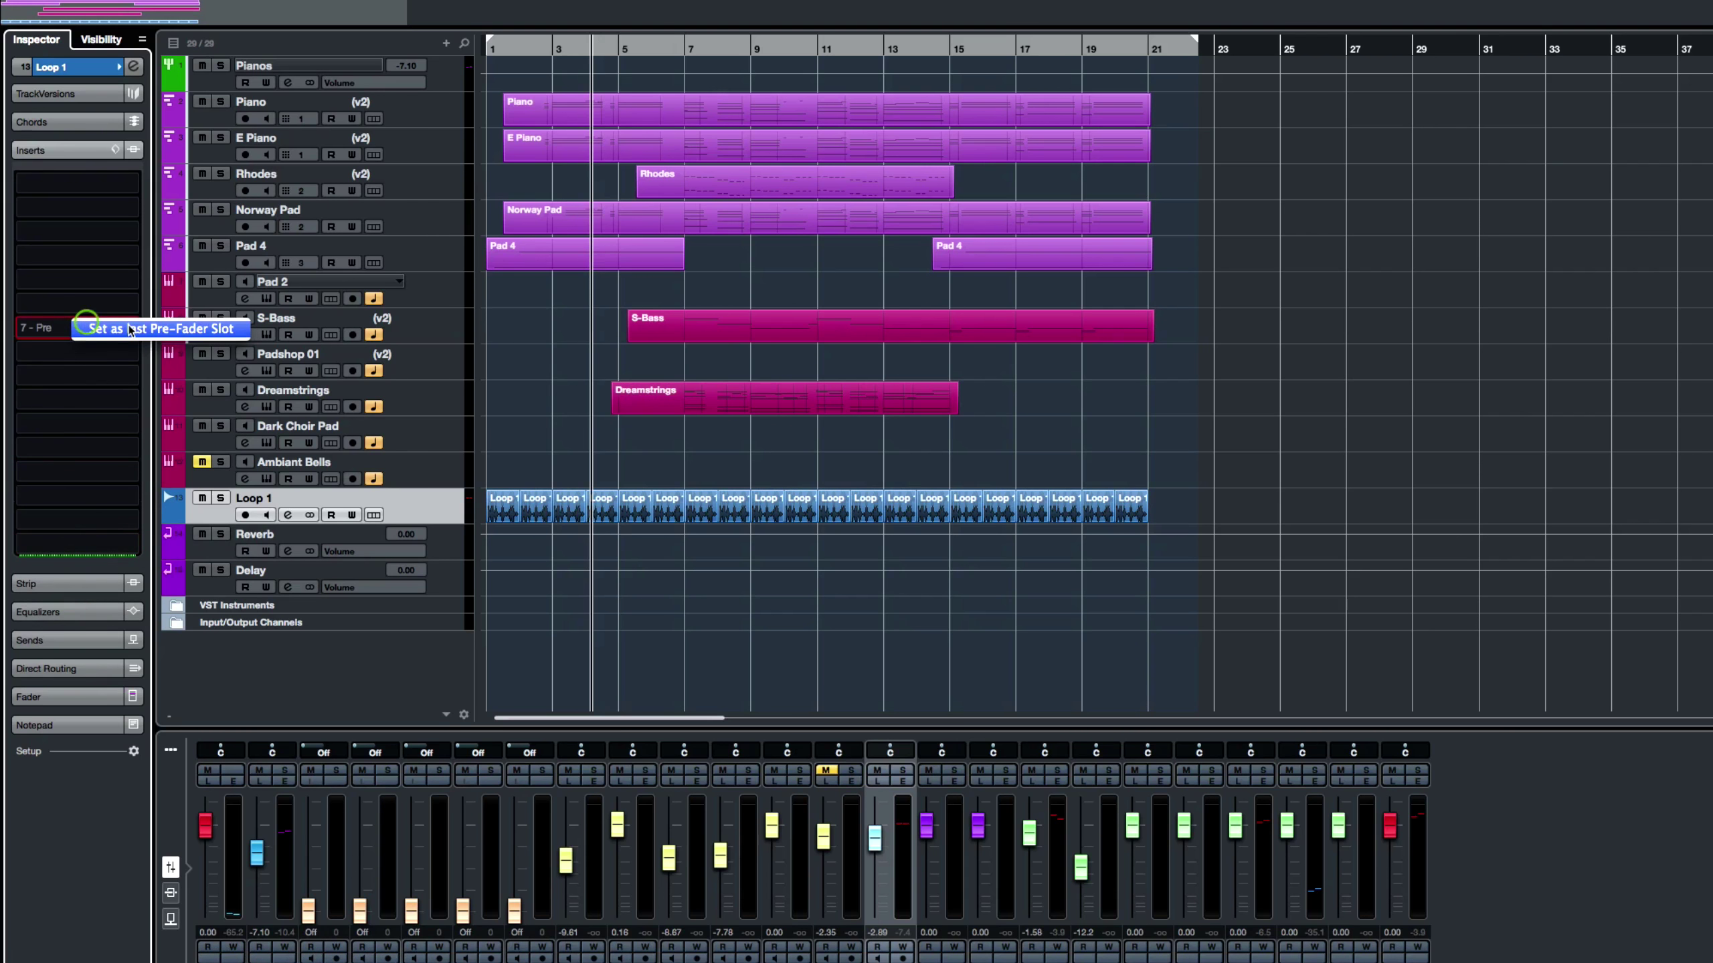
click(130, 329)
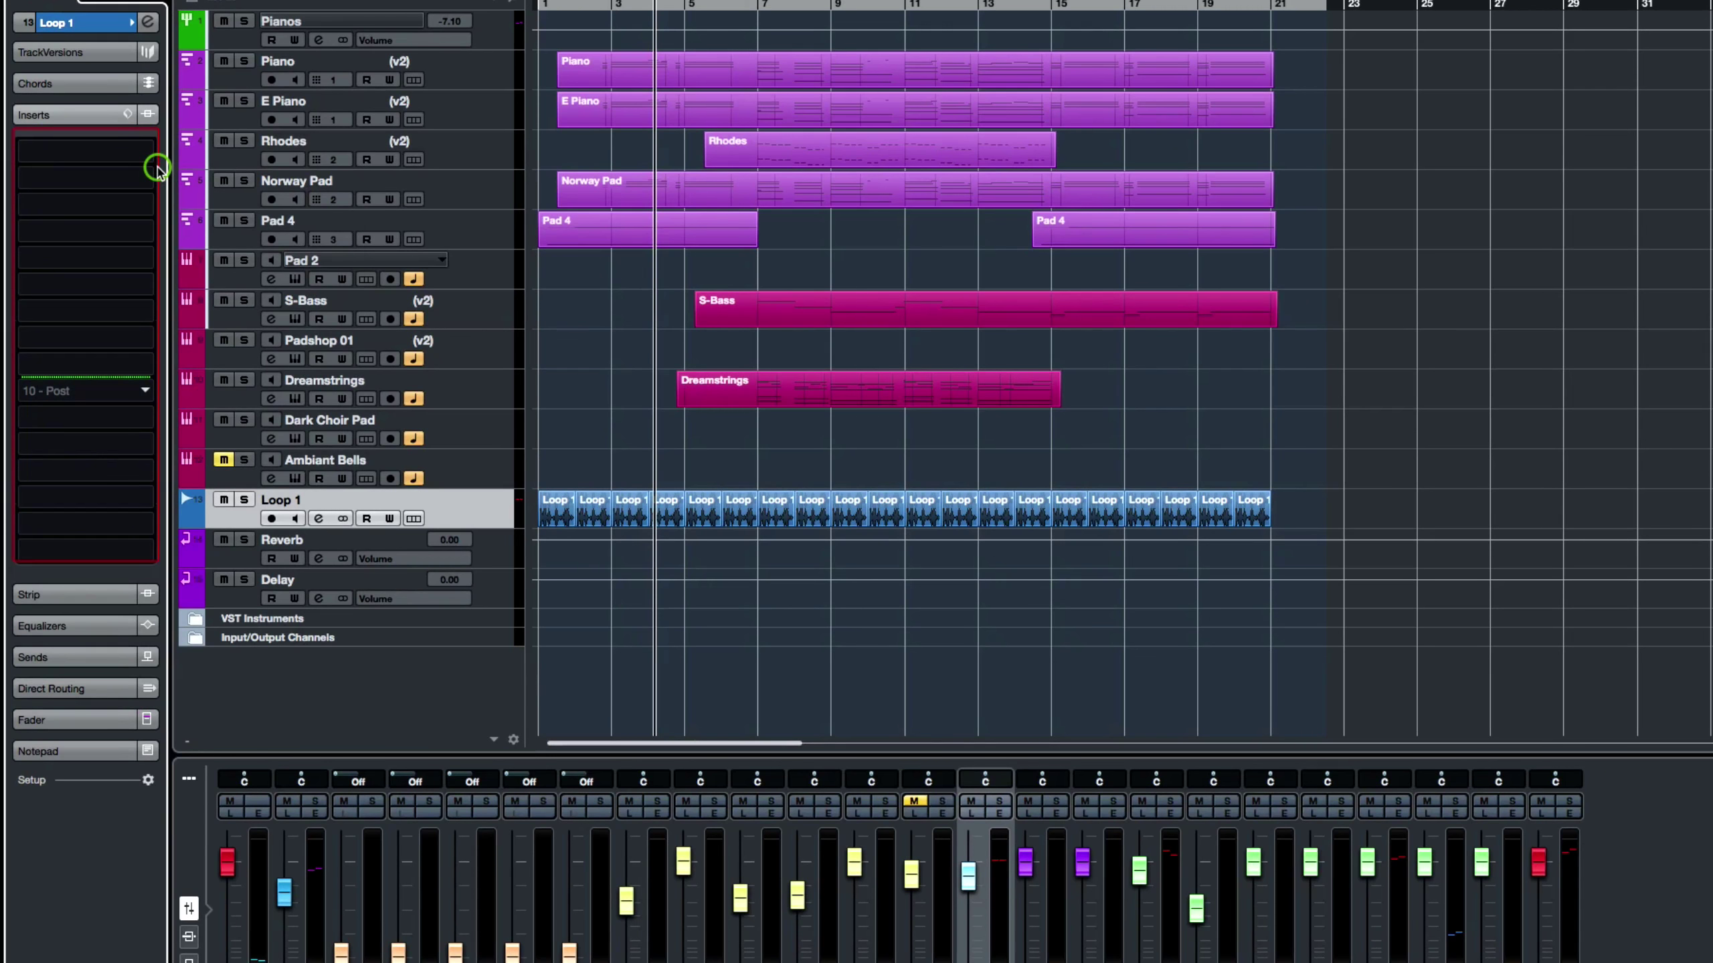
- View the commands for loading and saving FX chain presets on the Loop 1 inserts, without choosing any
right_click(157, 169)
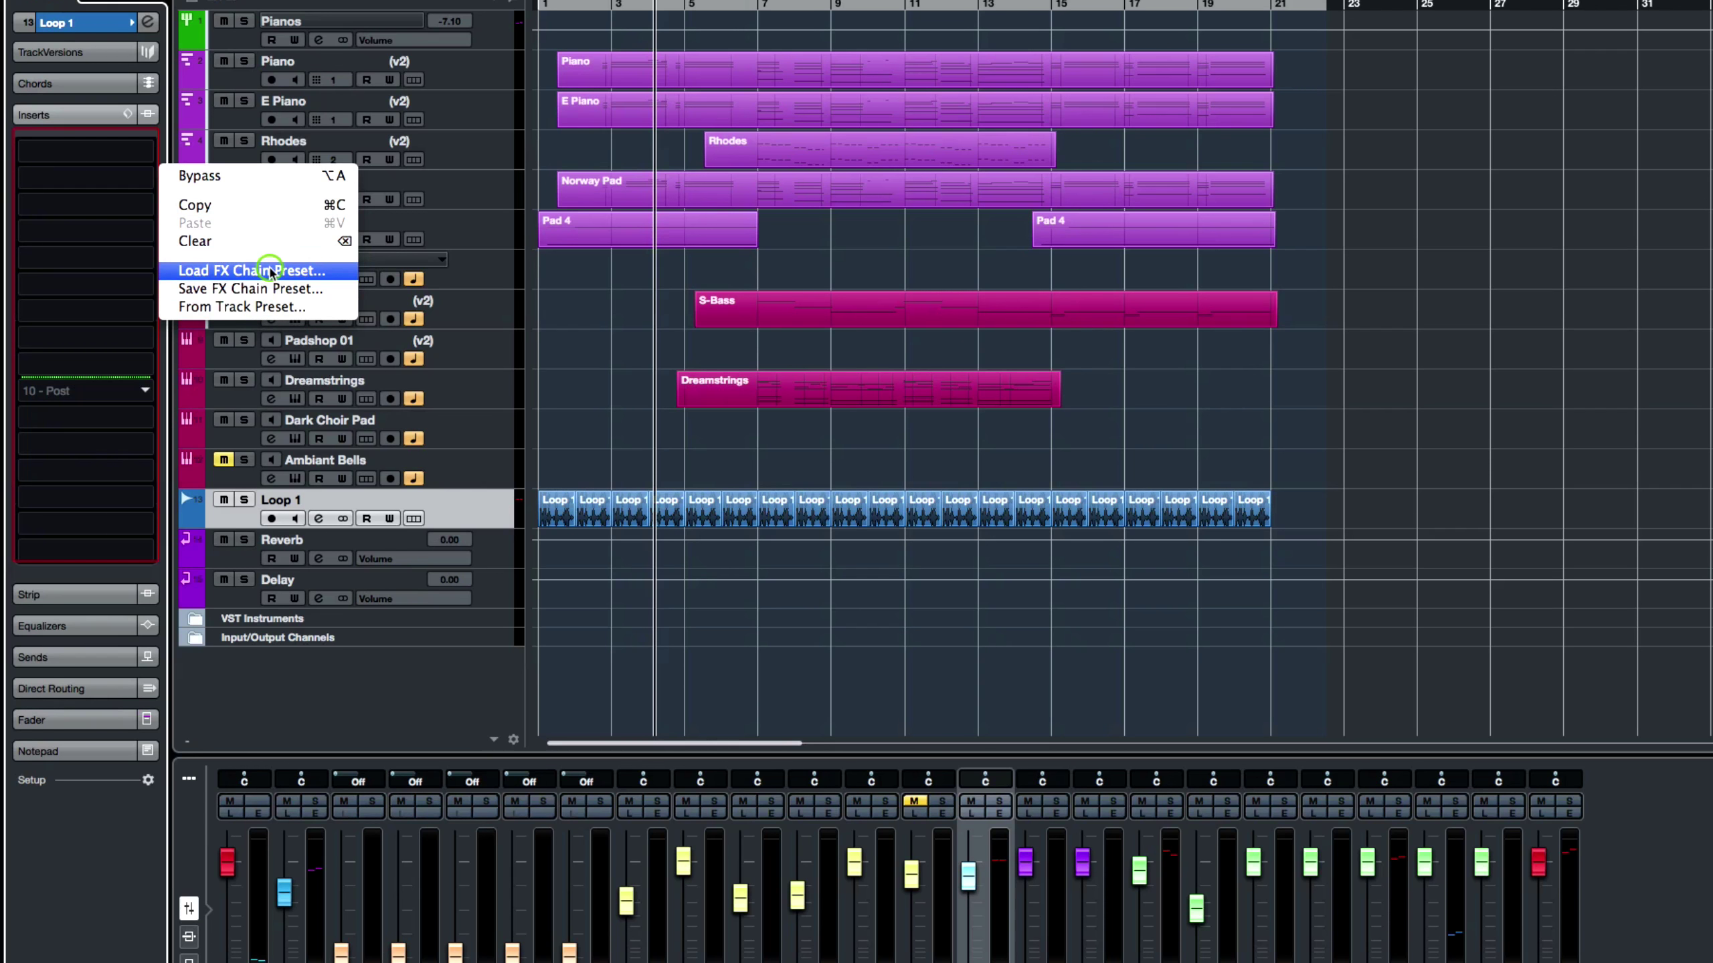
click(78, 115)
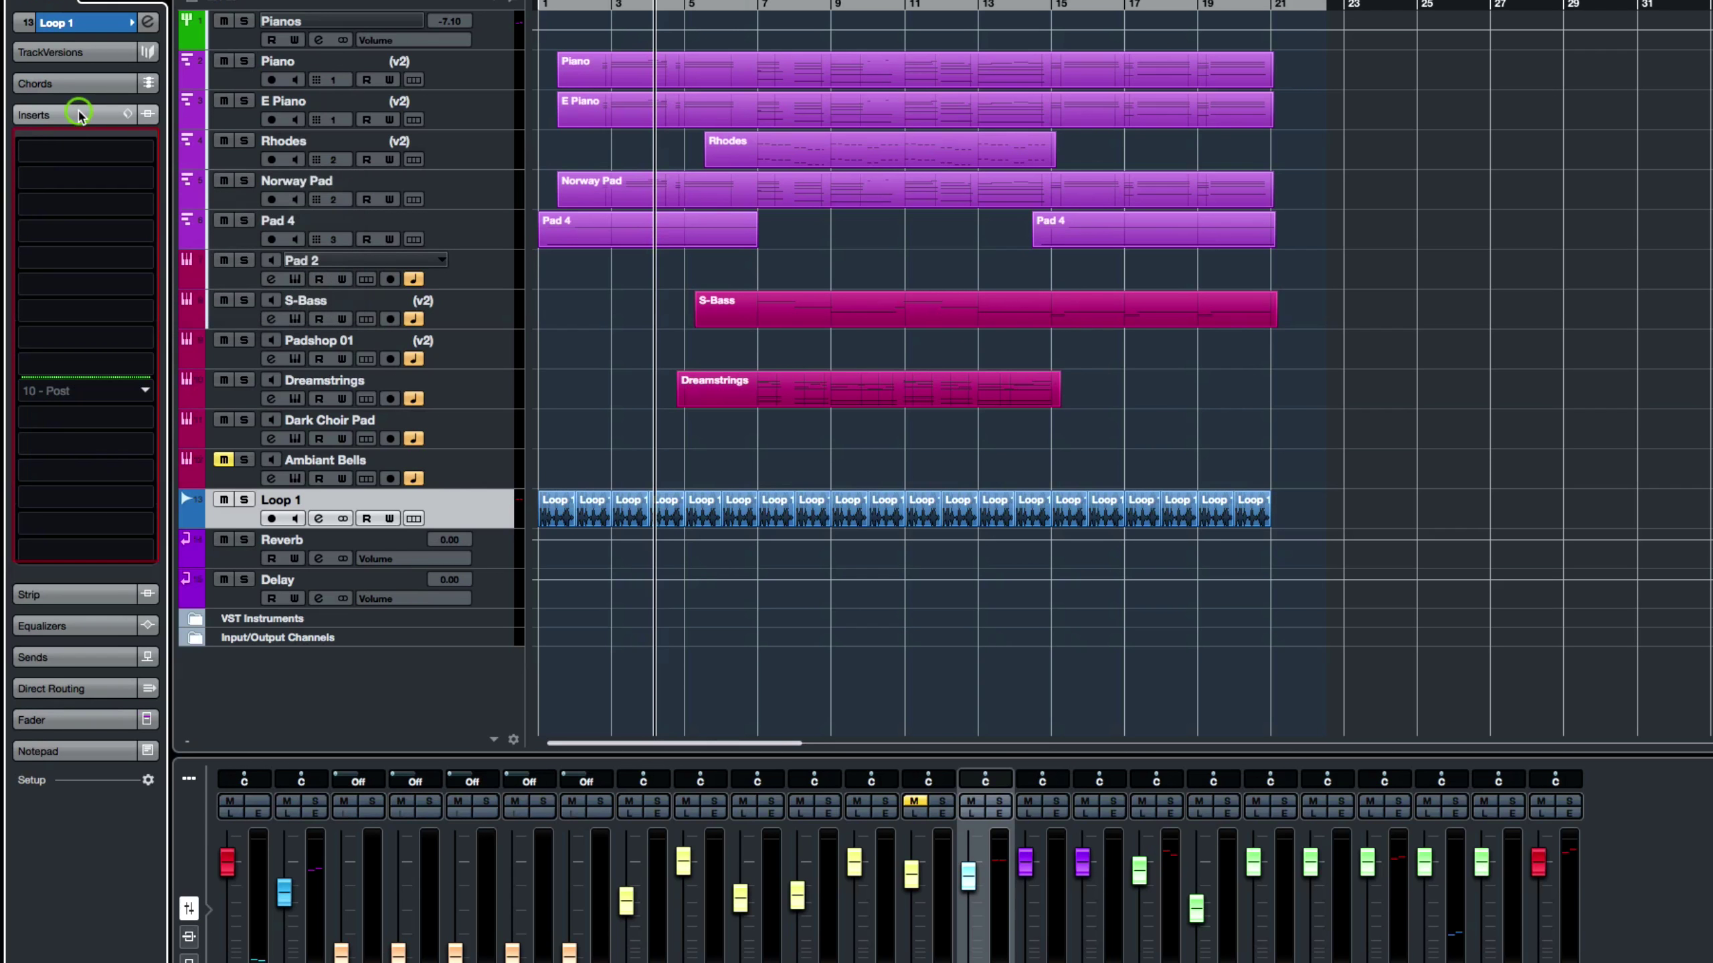
click(129, 113)
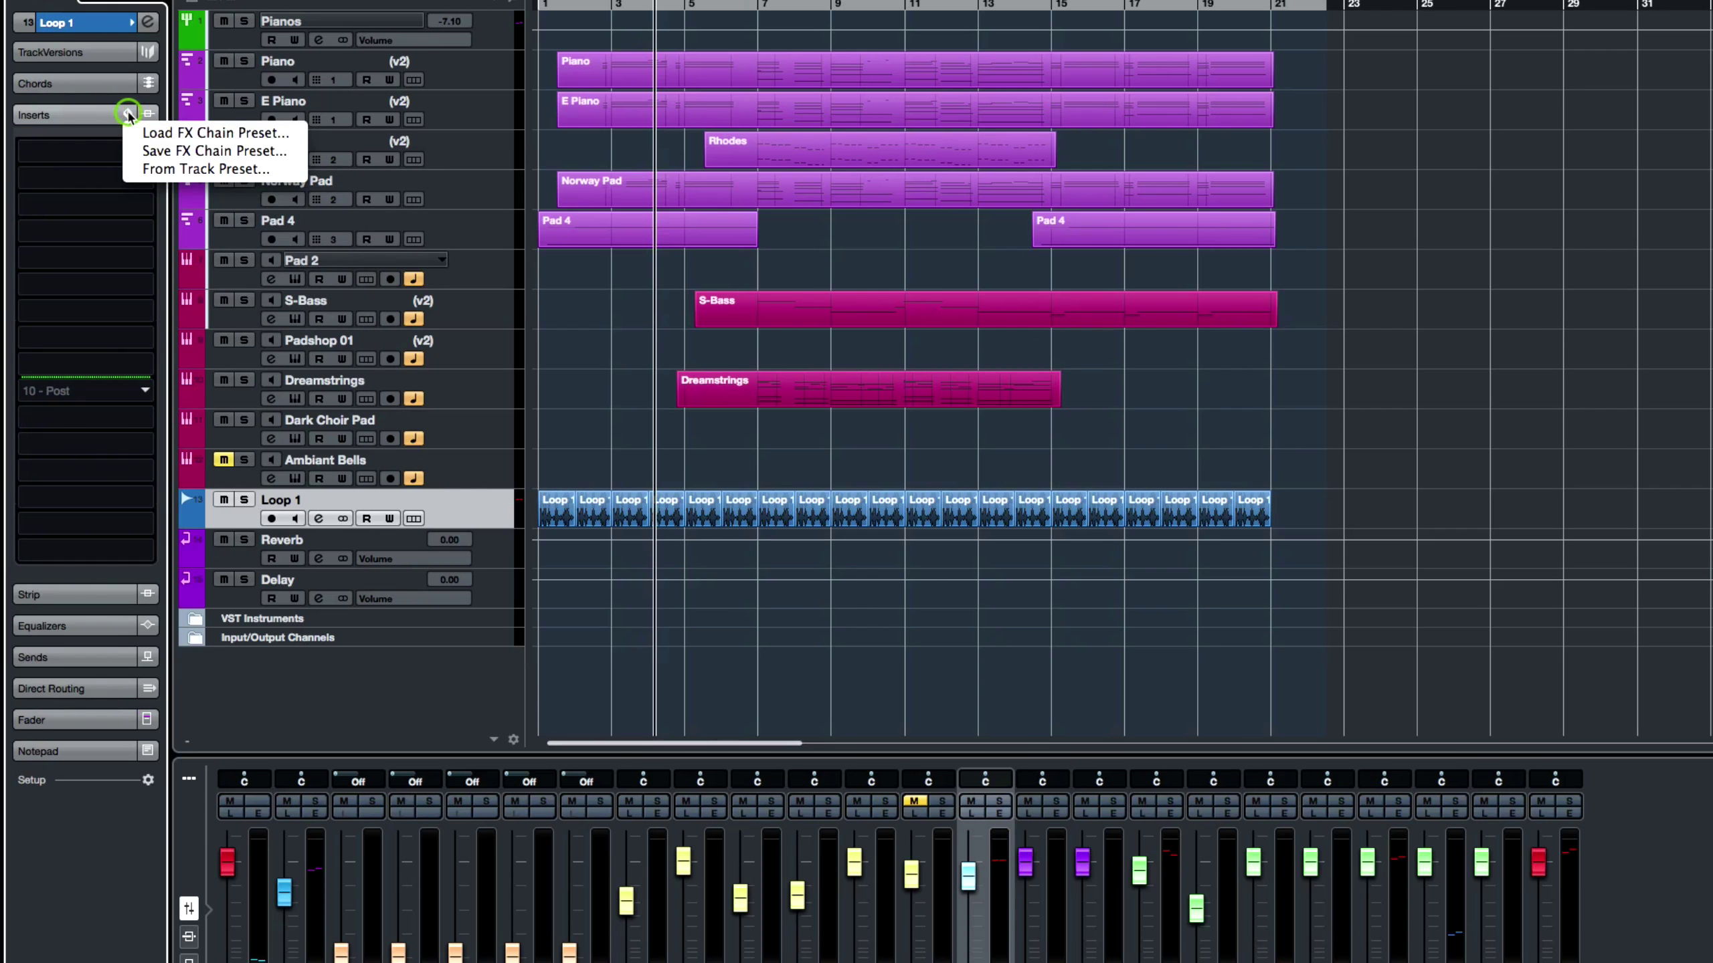
click(106, 119)
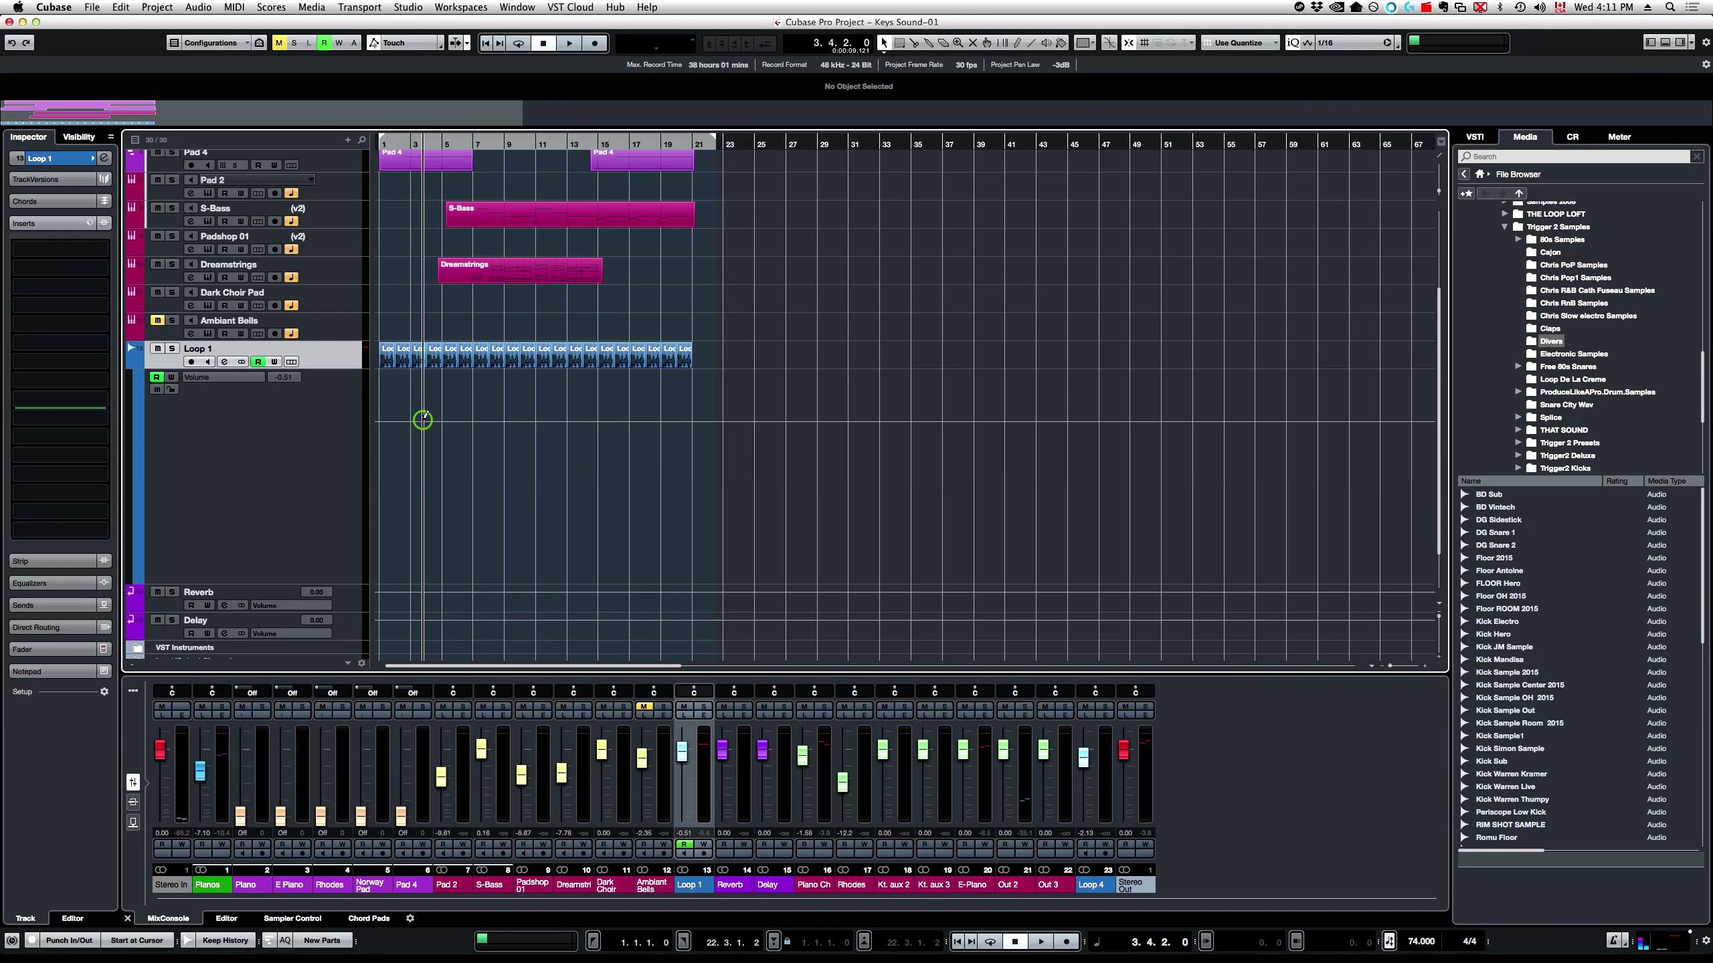
- Turn off automation reading for Loop 1's volume and draw a descending volume ramp from just before bar 3 to just before bar 4
key(h)
key(h)
key(h)
key(h)
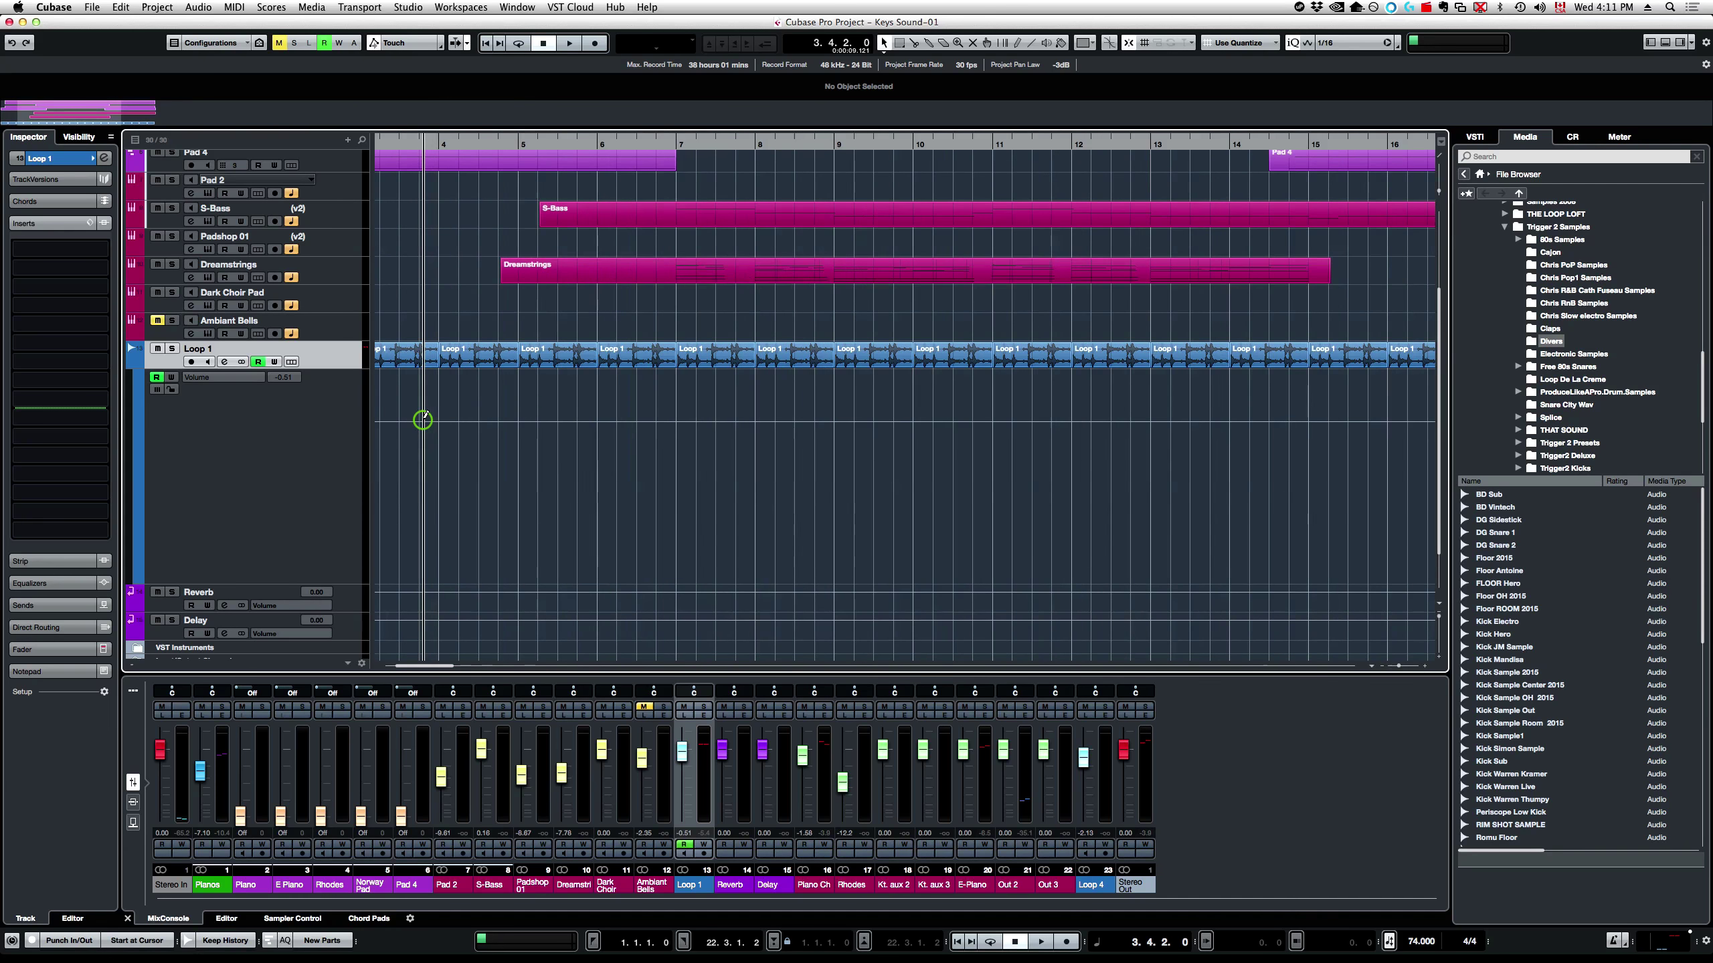
click(156, 377)
scroll(514, 493, down, 3)
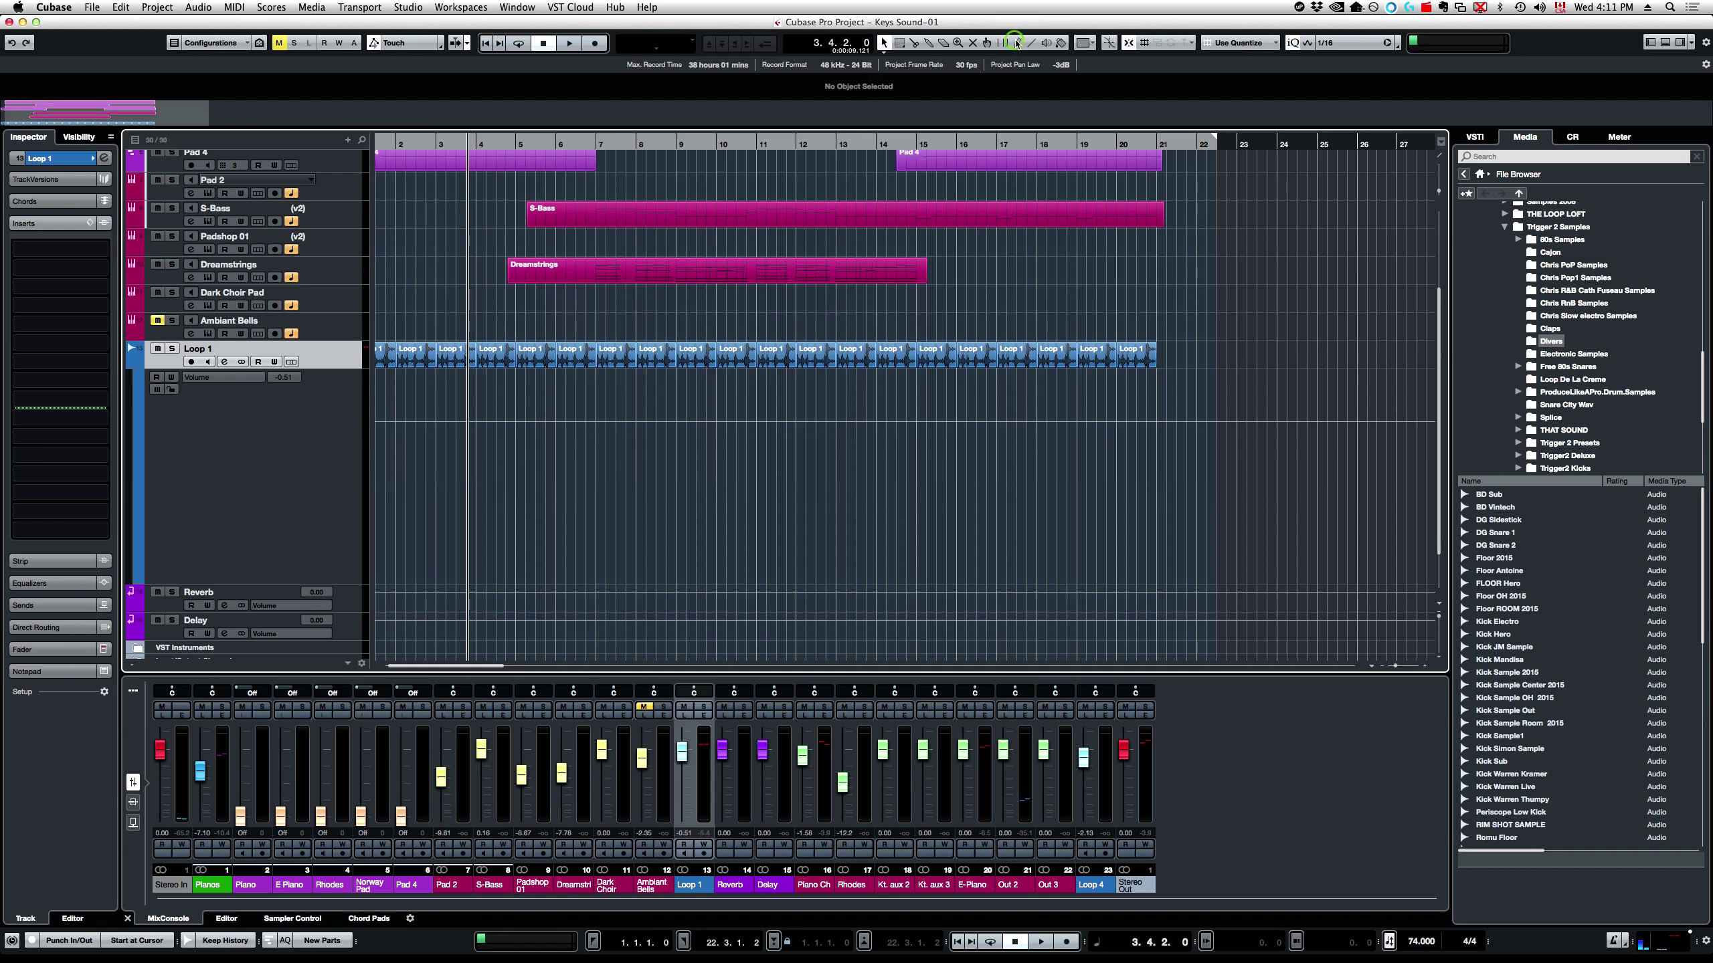
drag(425, 422, 473, 470)
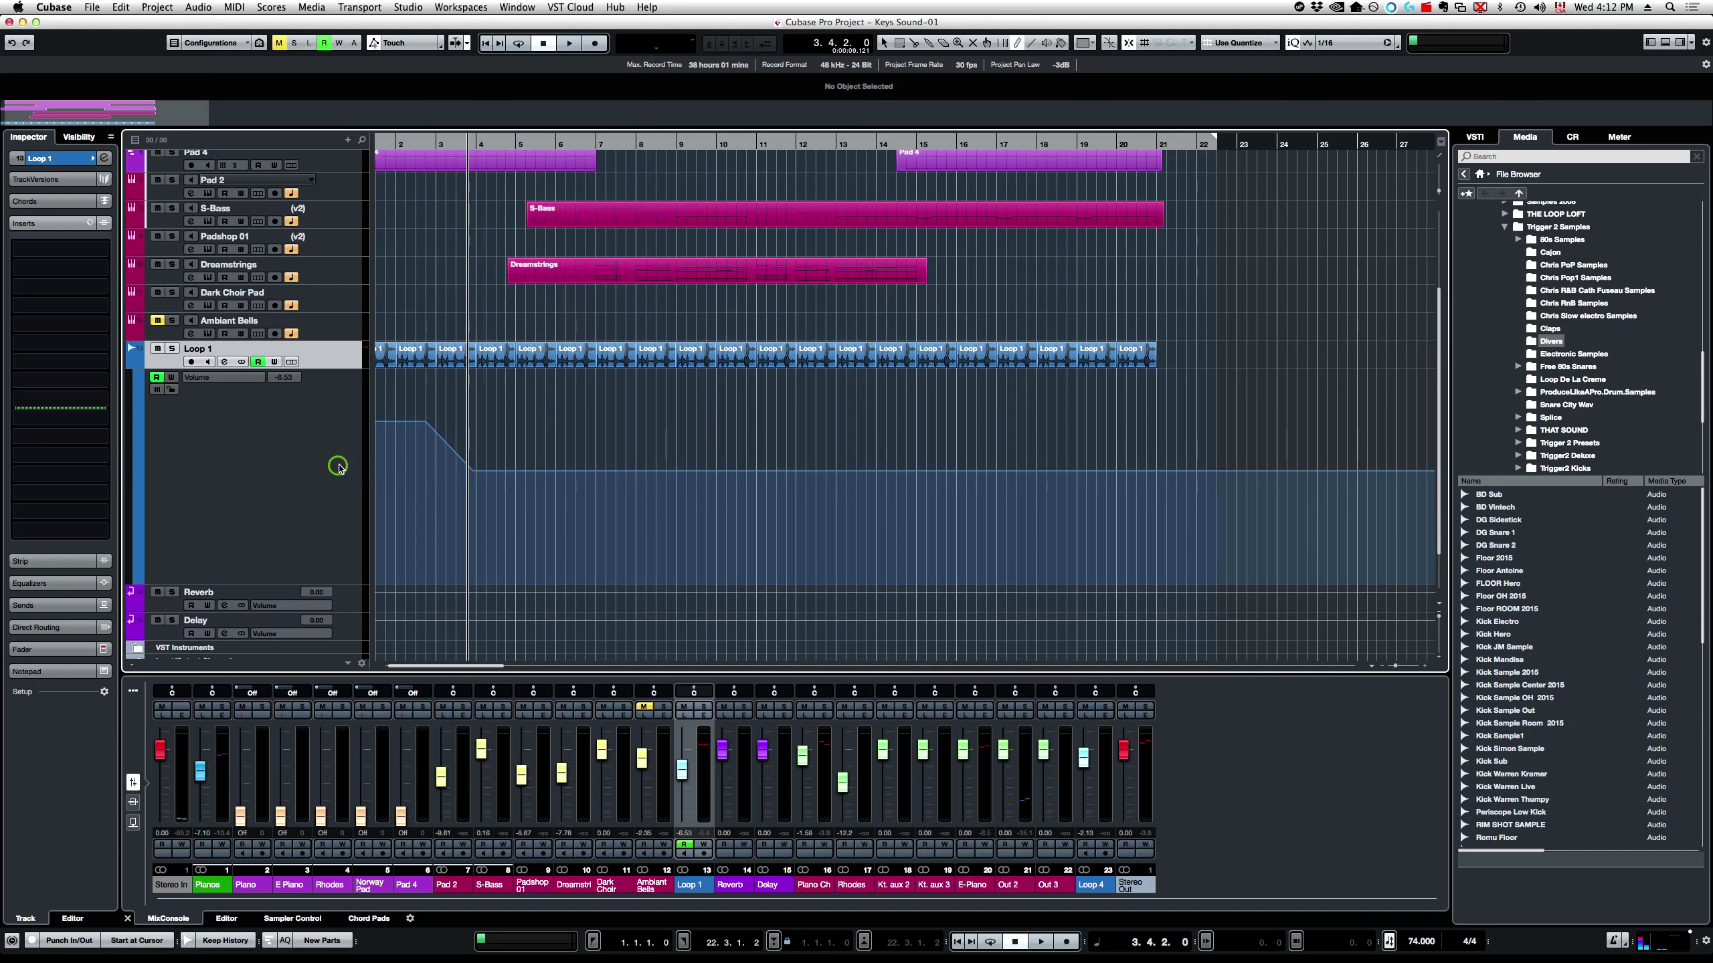
- Bend Loop 1's descending volume ramp before bar 4 upward and back into a sagging curve, and lower the whole curved segment slightly
scroll(403, 426, down, 1)
scroll(406, 427, up, 5)
scroll(465, 438, up, 1)
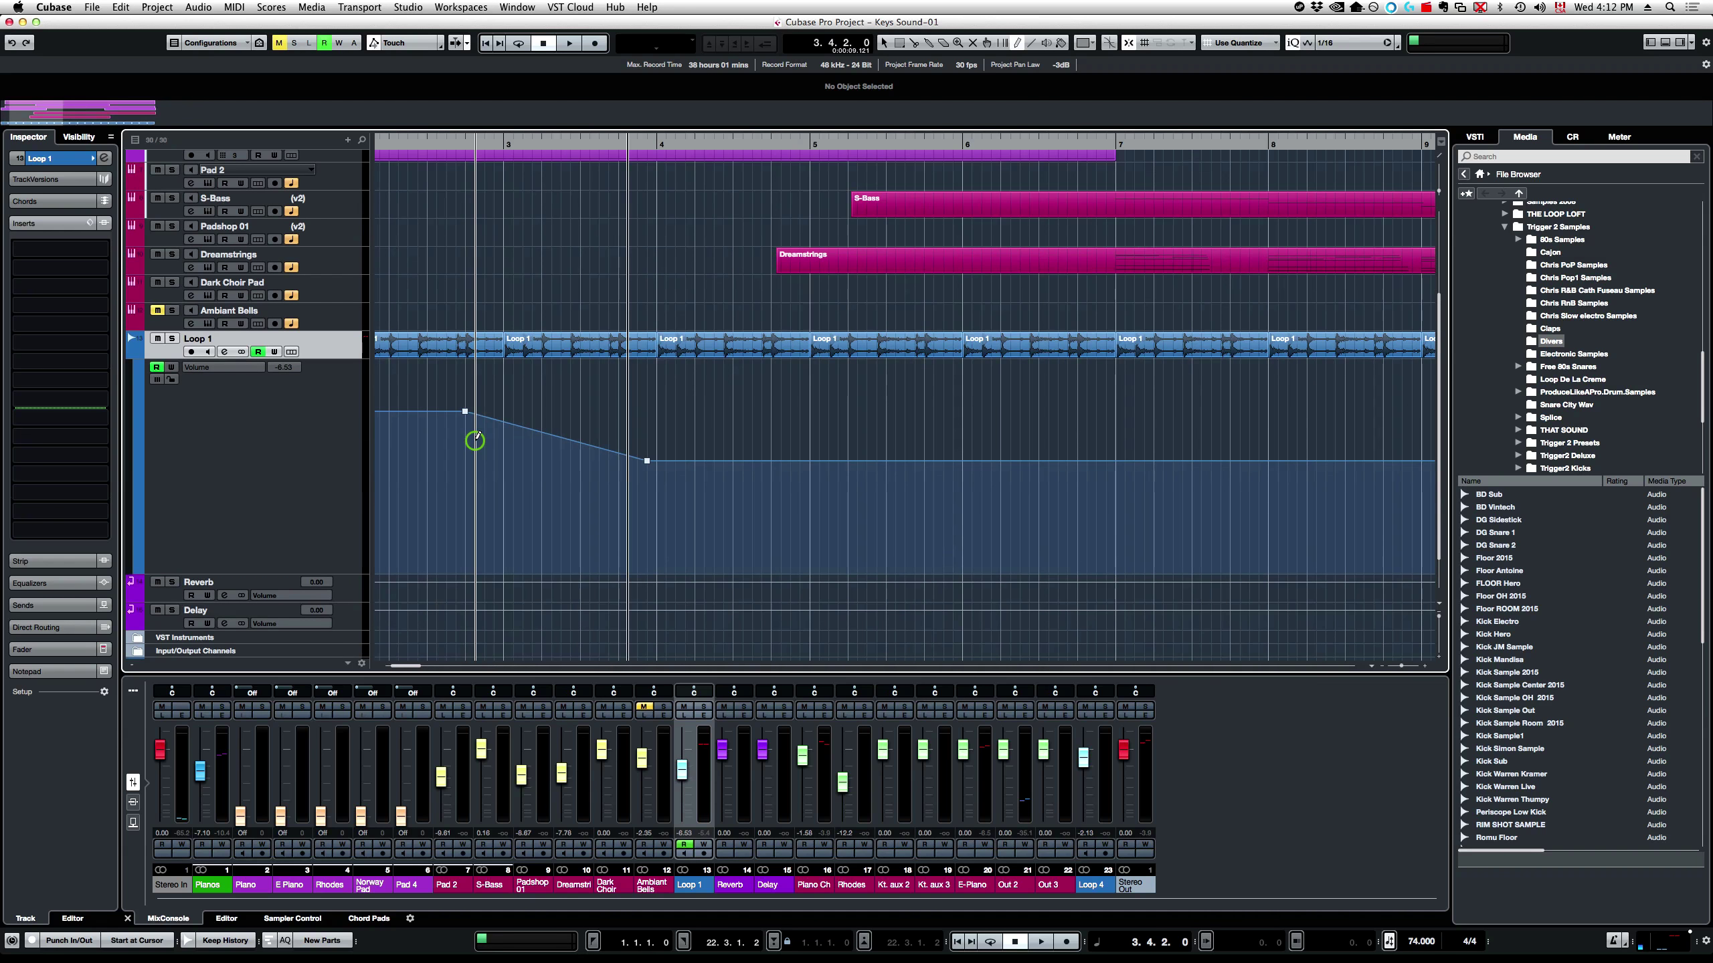
key(1)
scroll(523, 448, up, 1)
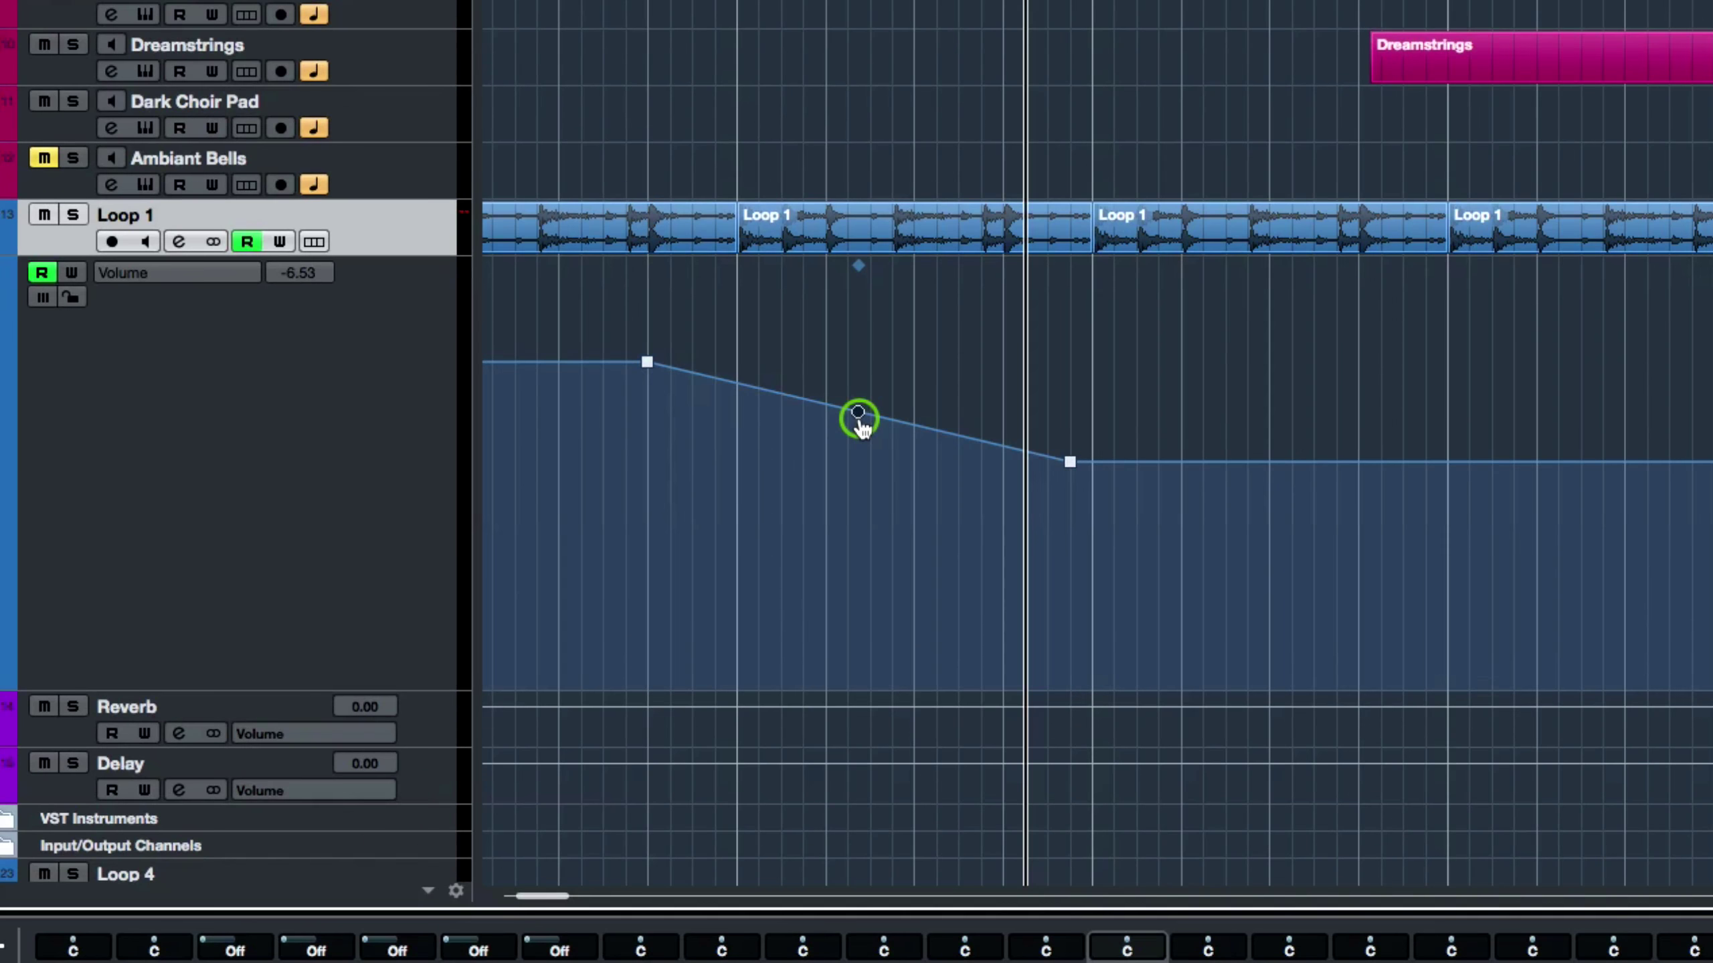
drag(859, 418, 823, 446)
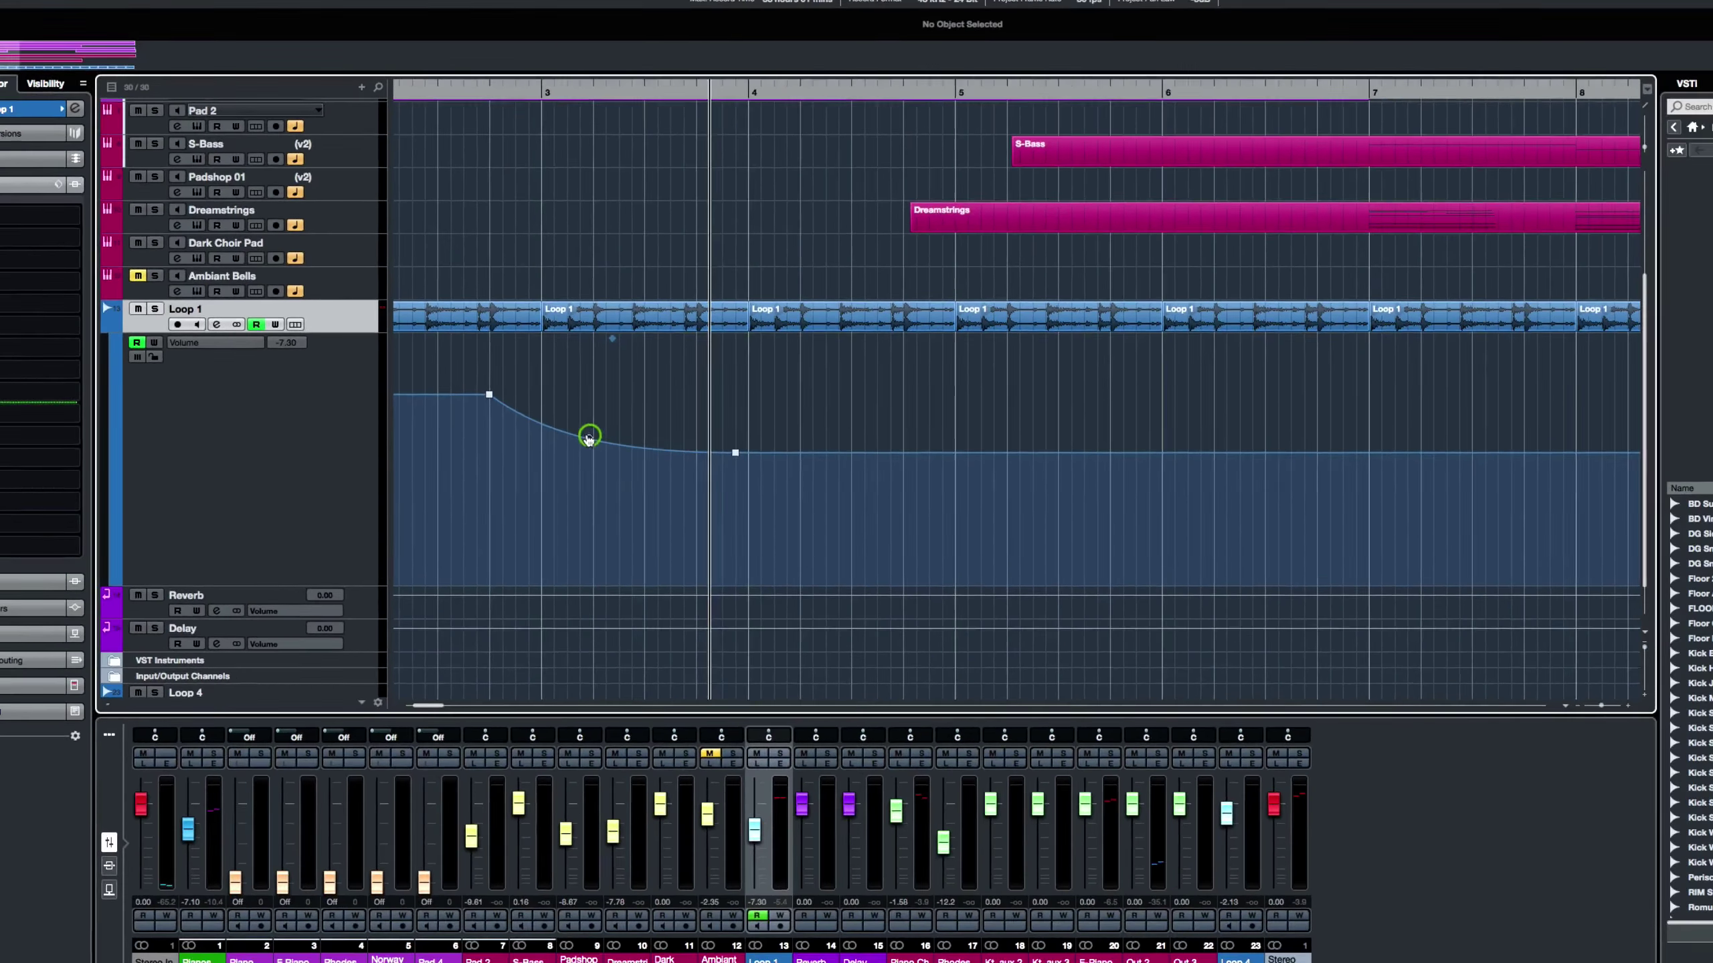
drag(820, 438, 864, 366)
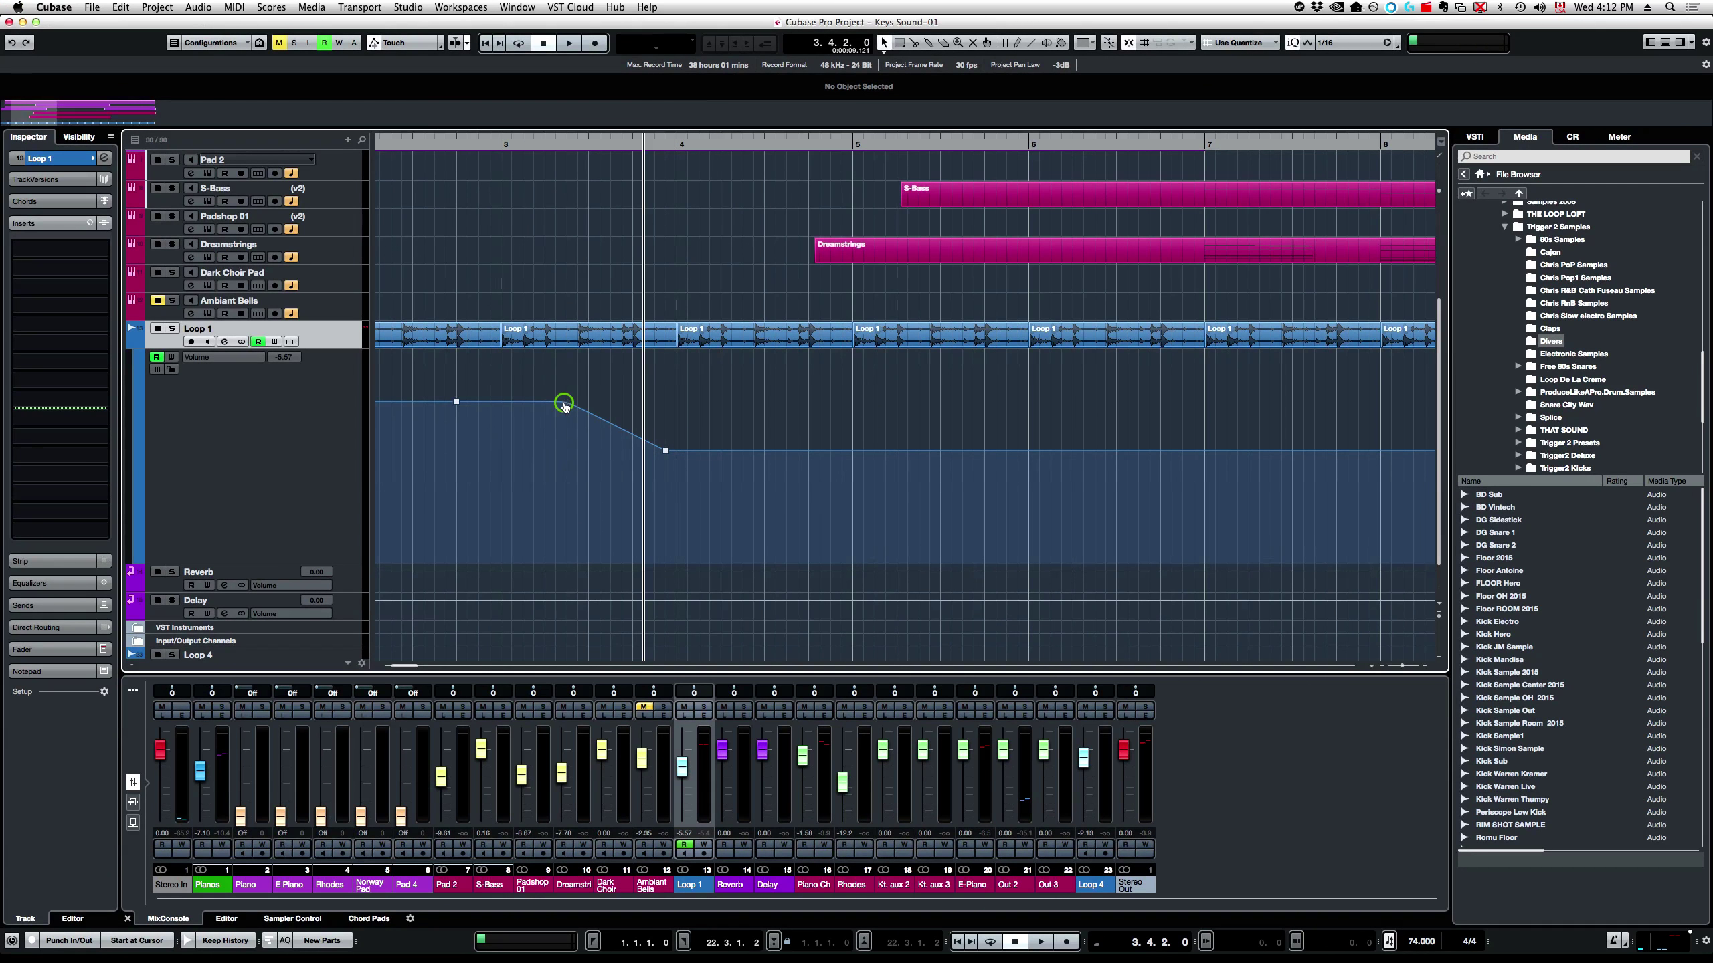
drag(564, 404, 555, 353)
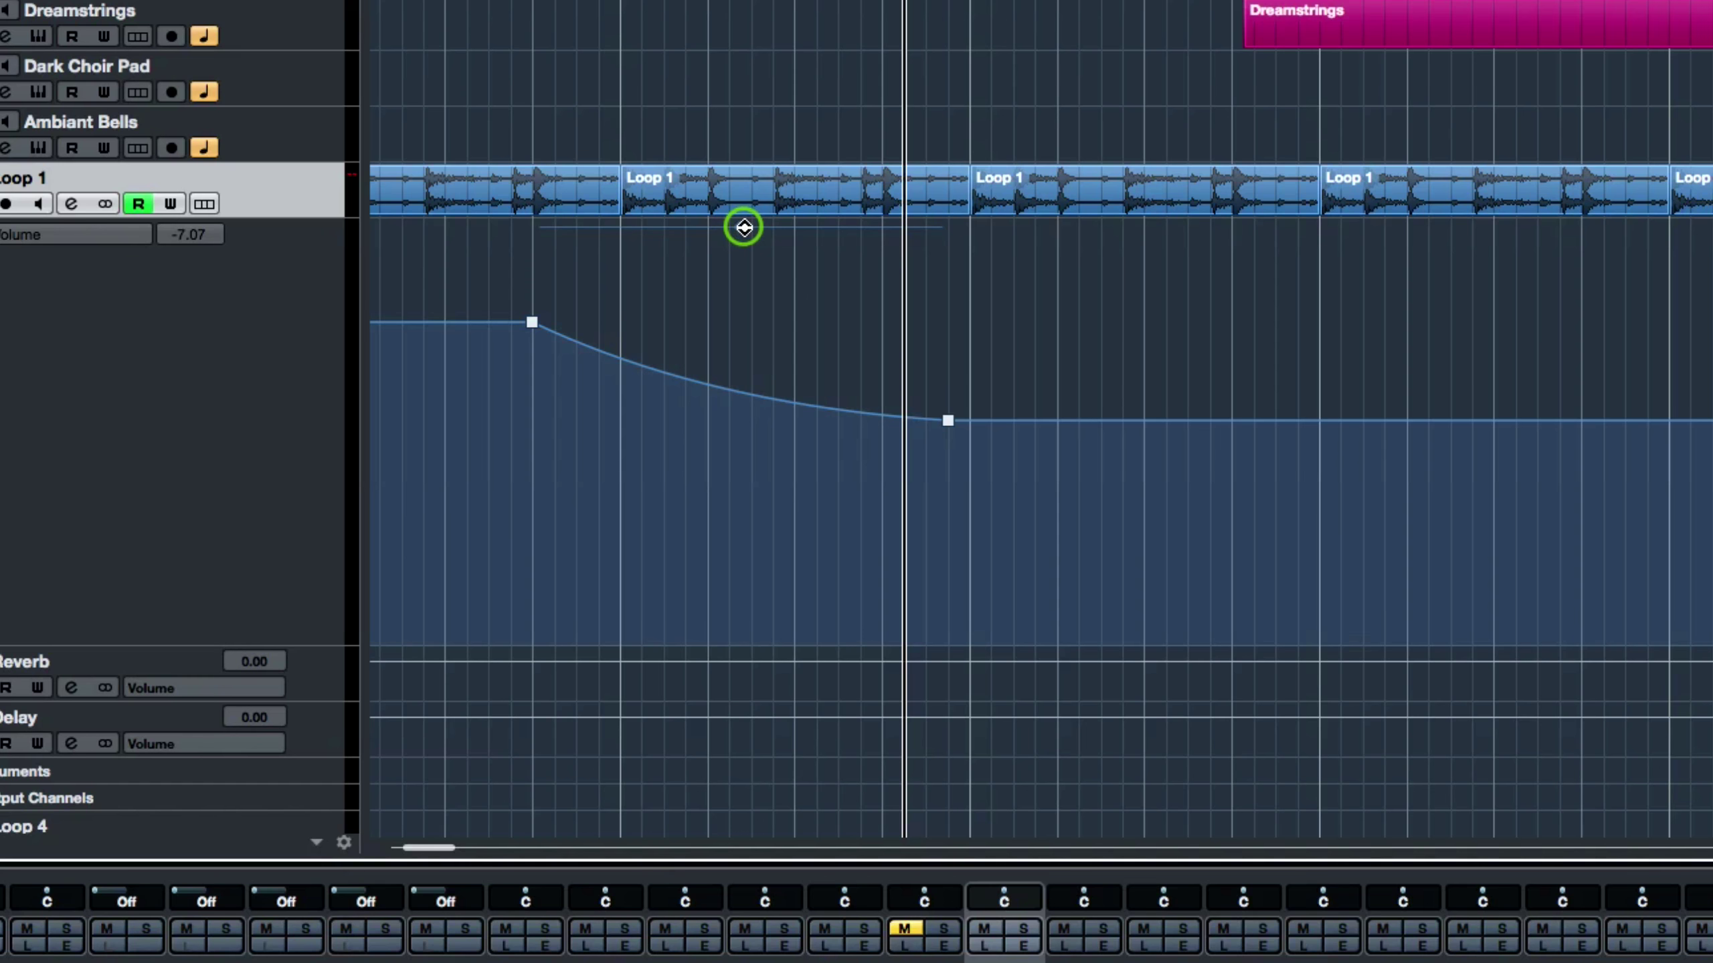
mouse_move(744, 228)
mouse_down()
mouse_move(746, 340)
mouse_move(742, 237)
mouse_move(745, 251)
mouse_up()
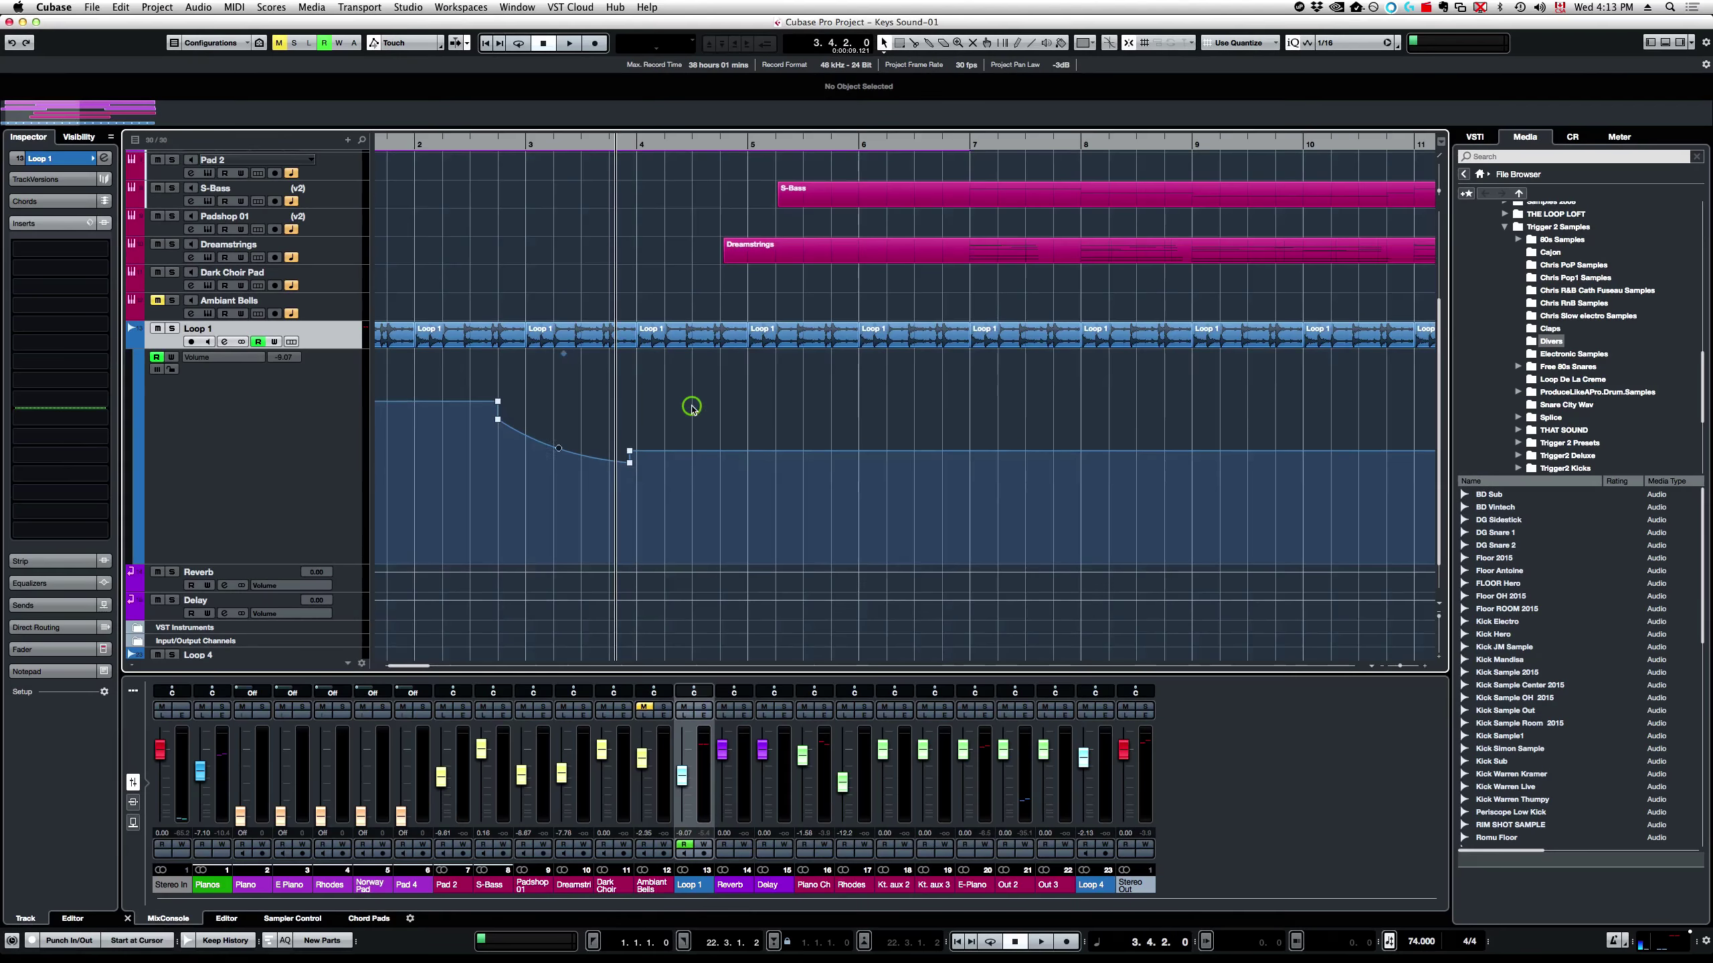
- Lower Loop 1's volume automation over a range from about bar 5 to bar 8 and fine-tune the level of that dip
key(g)
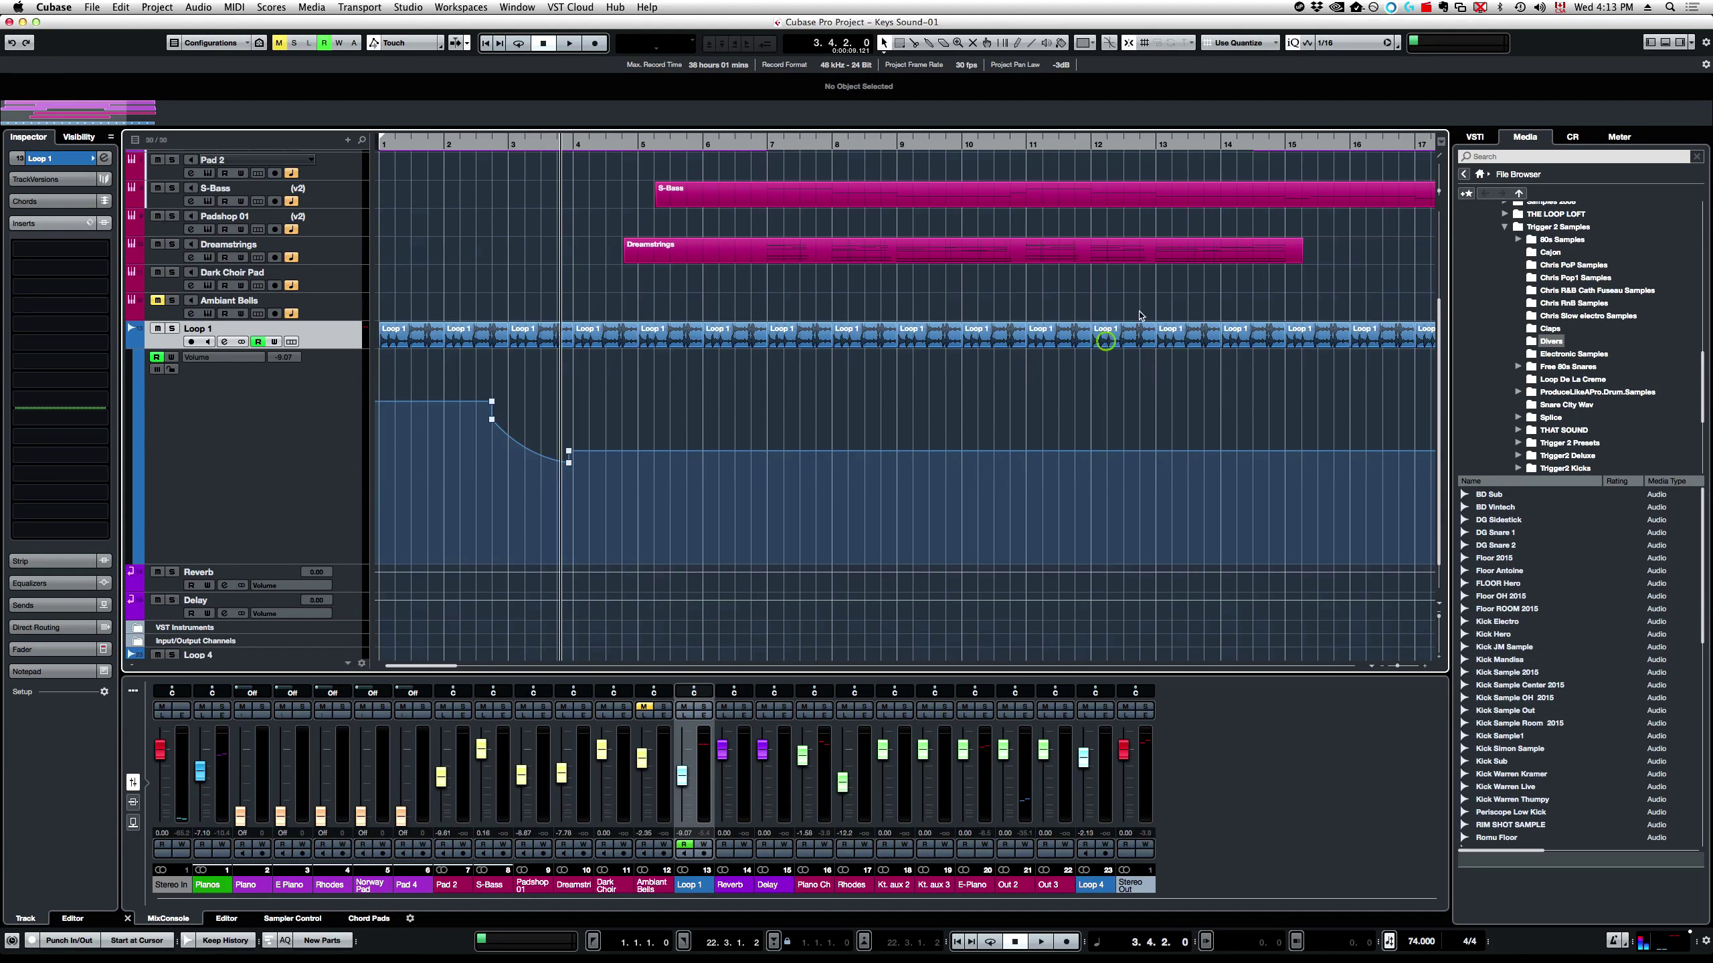
click(901, 43)
click(735, 428)
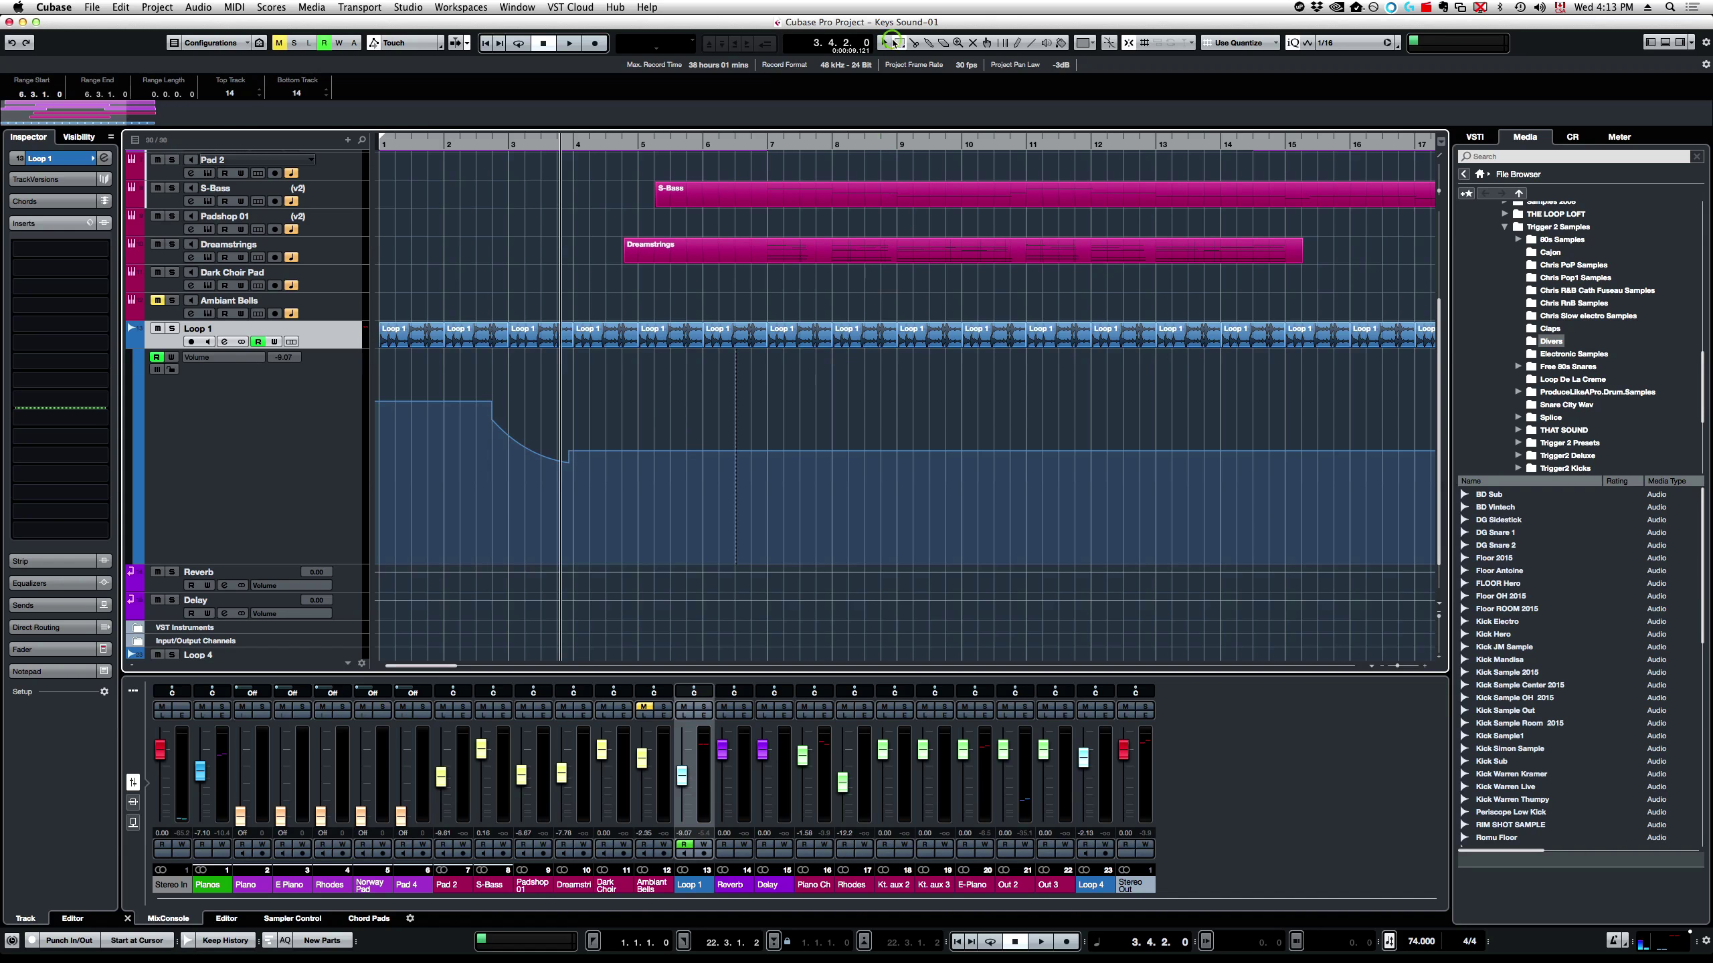
drag(646, 434, 845, 437)
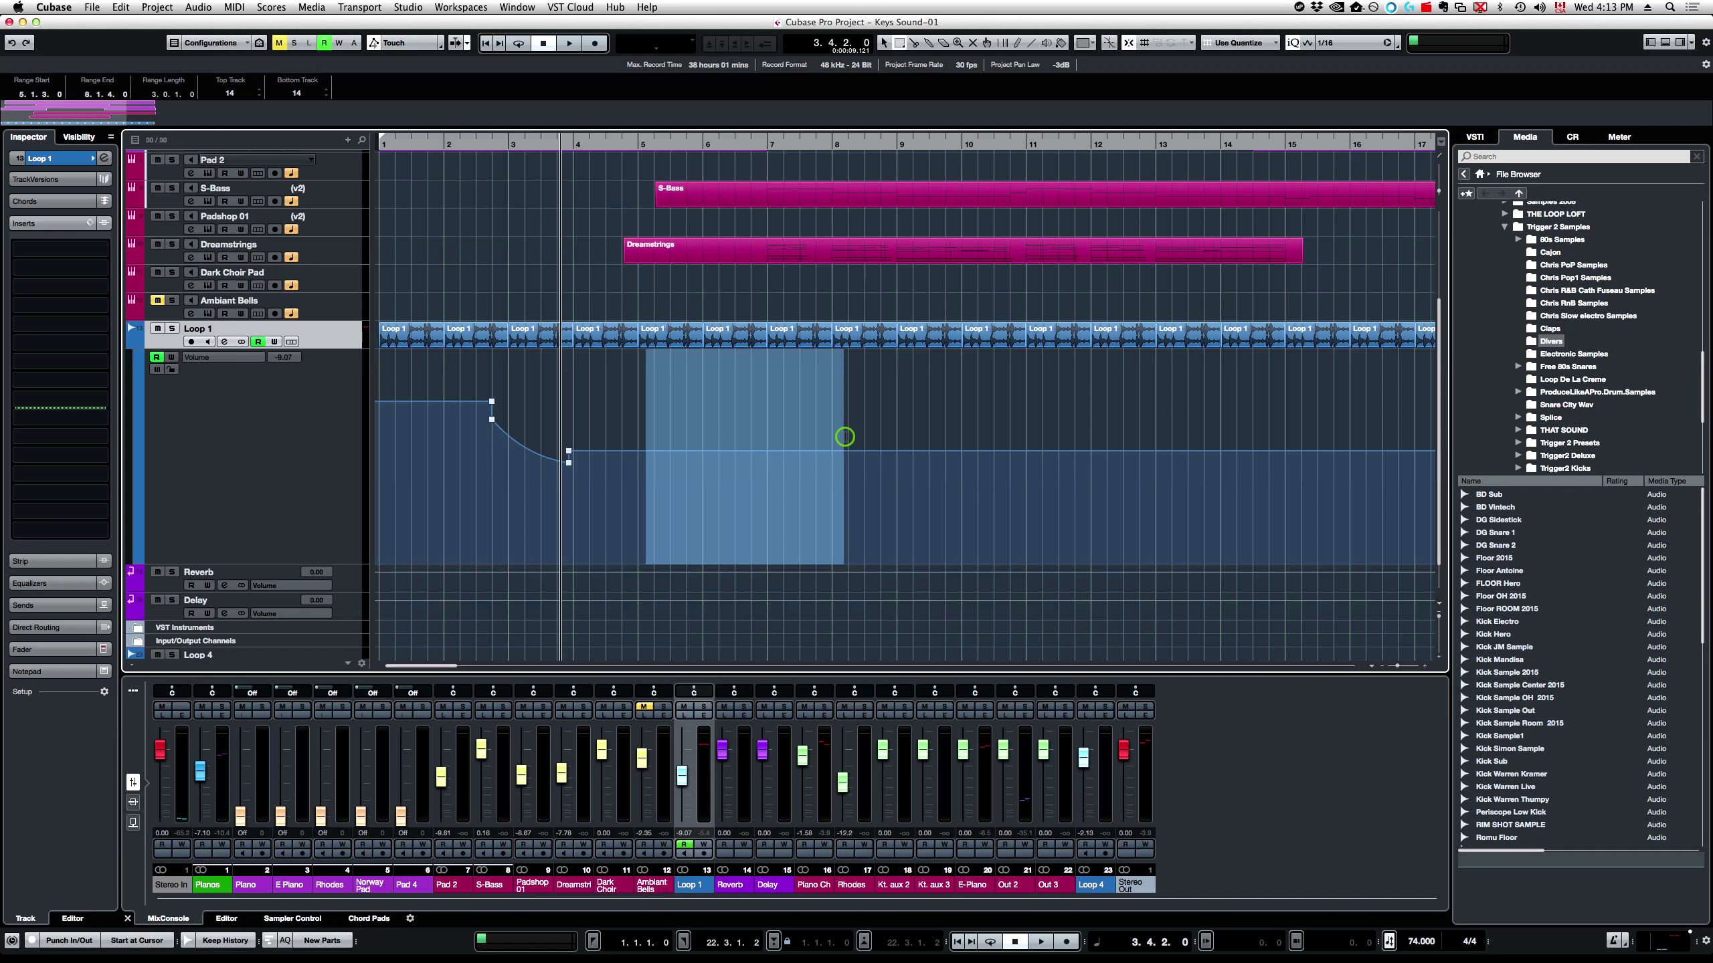
mouse_move(742, 356)
mouse_move(742, 356)
mouse_down()
mouse_move(745, 384)
mouse_move(742, 328)
mouse_move(742, 390)
mouse_up()
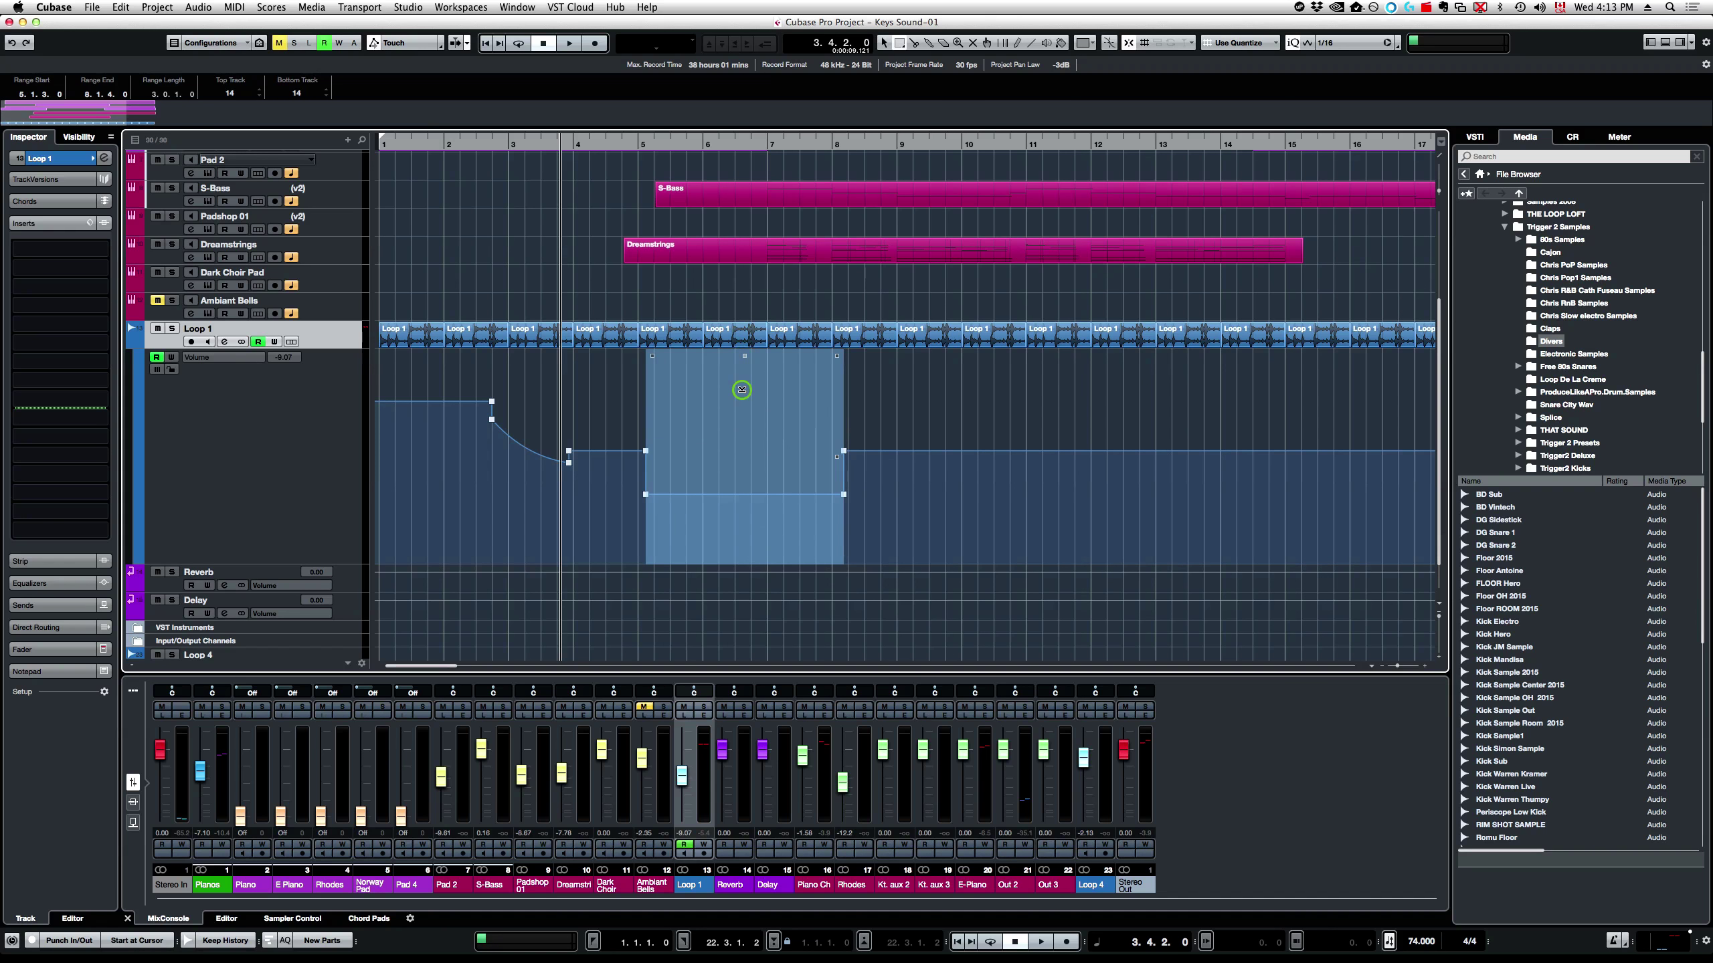
click(906, 431)
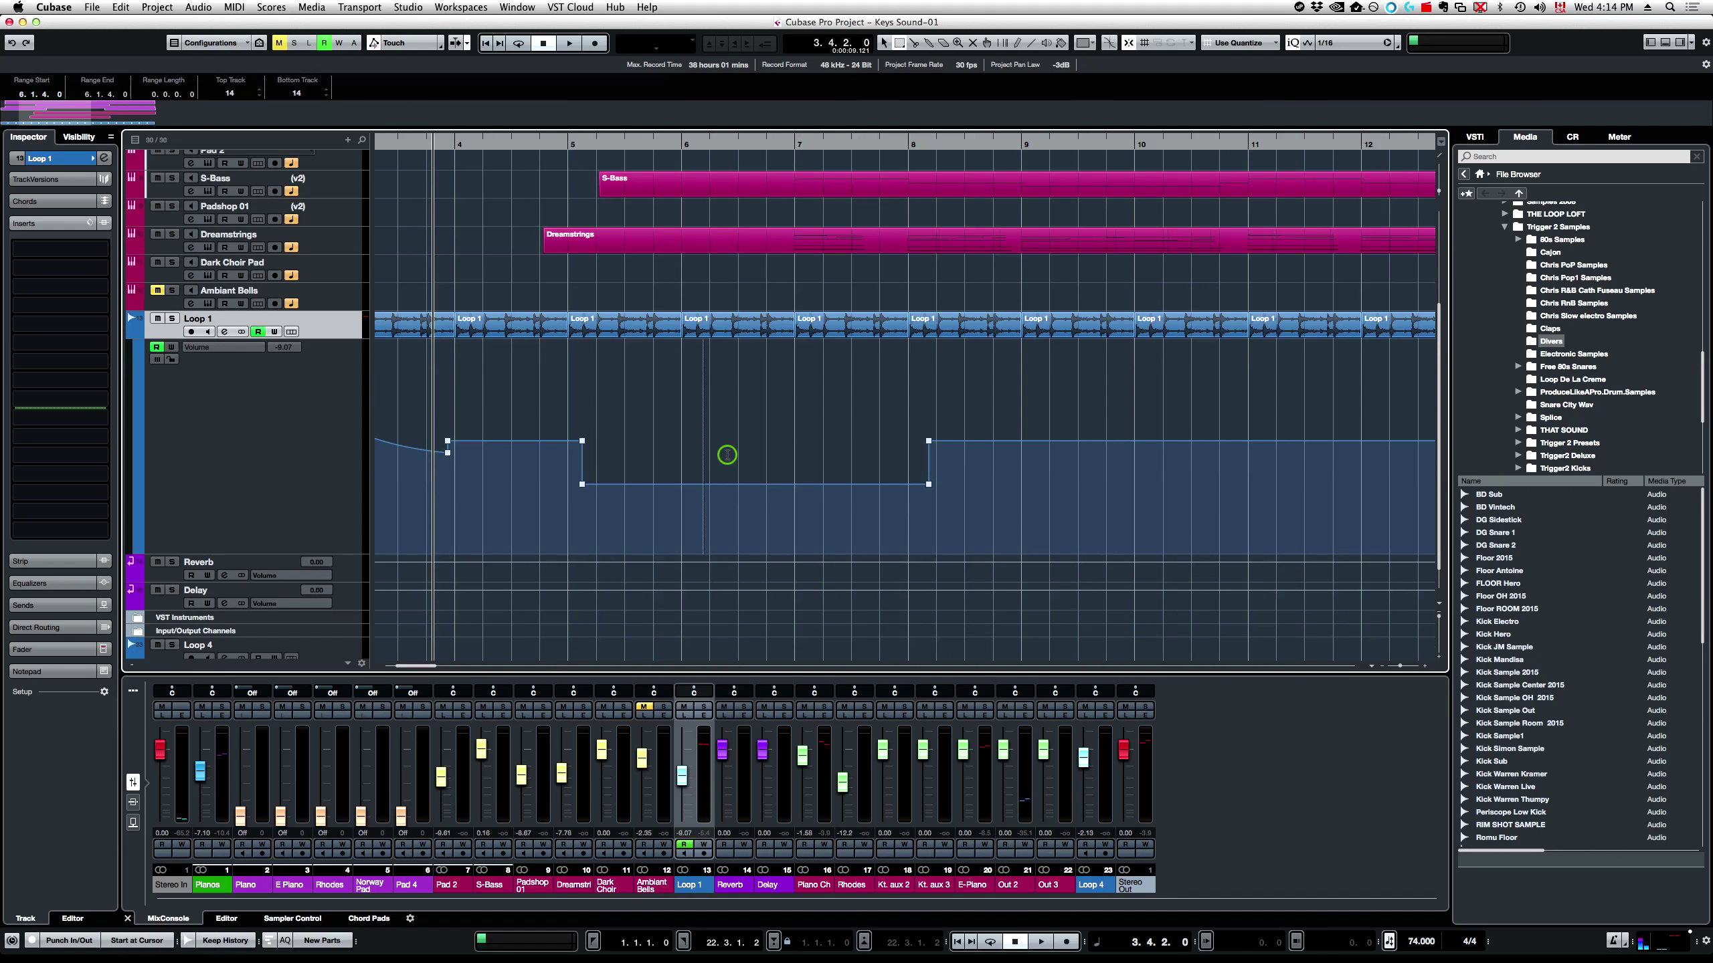
click(727, 455)
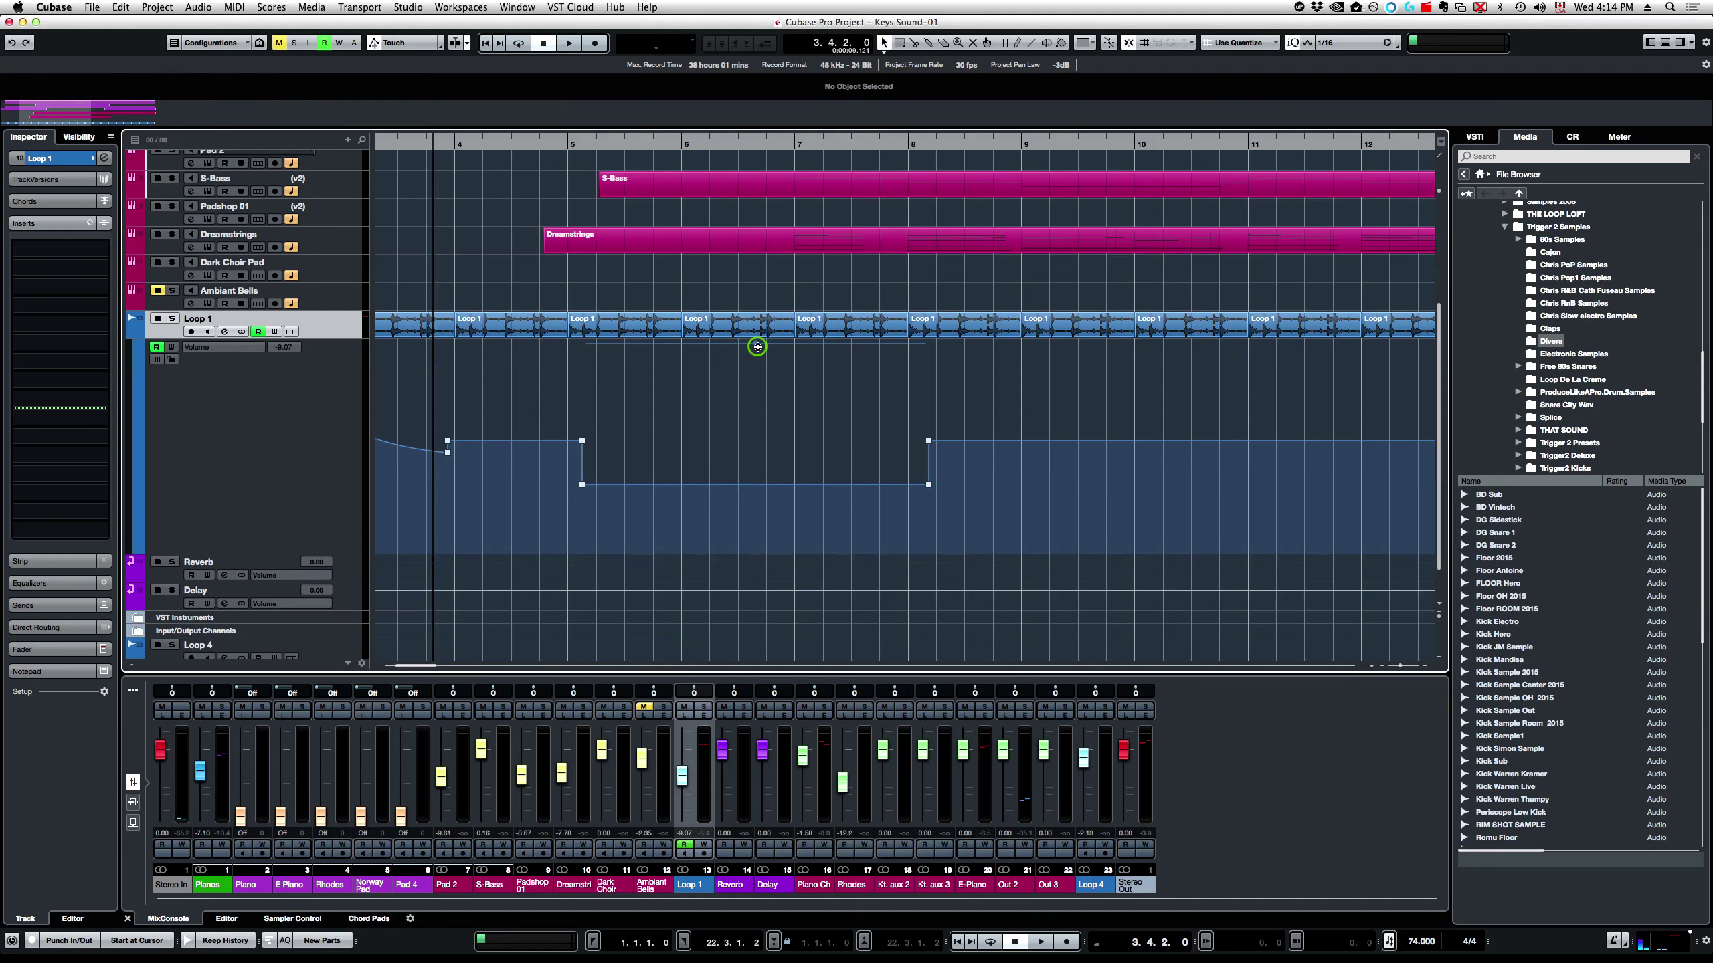
mouse_move(757, 346)
mouse_down()
mouse_move(754, 268)
mouse_move(752, 372)
mouse_up()
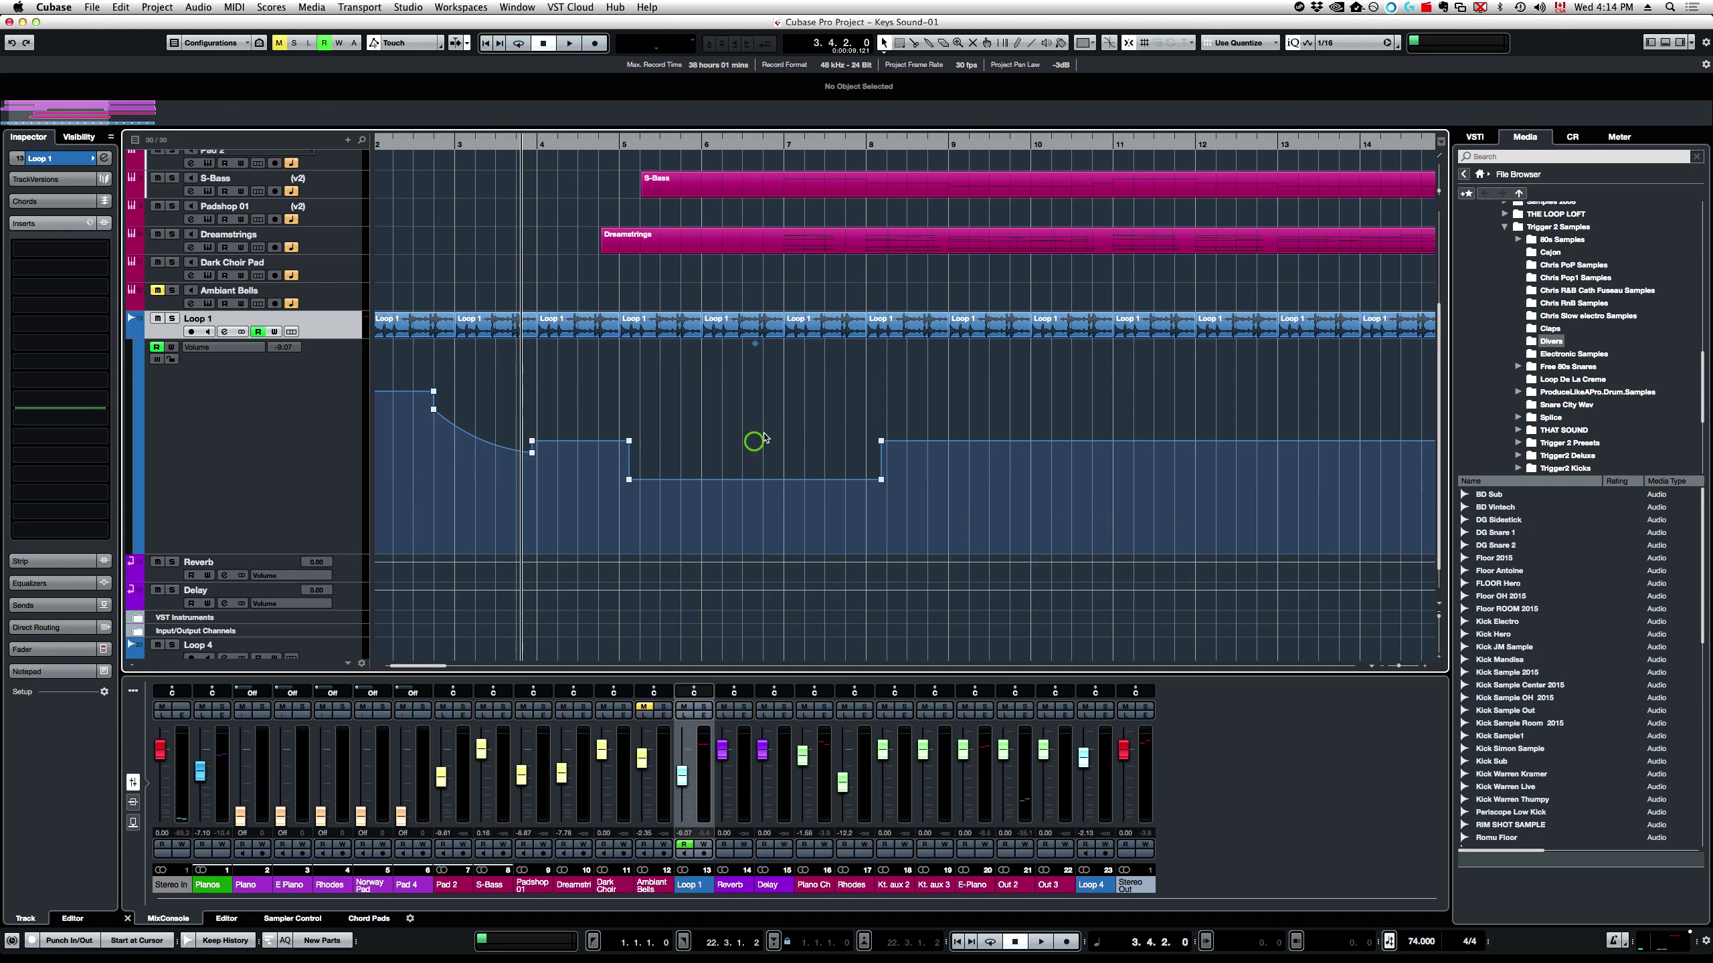
- Select the range of Loop 1's event at bar 9, transfer it to the volume lane and lower the automation within it
click(983, 334)
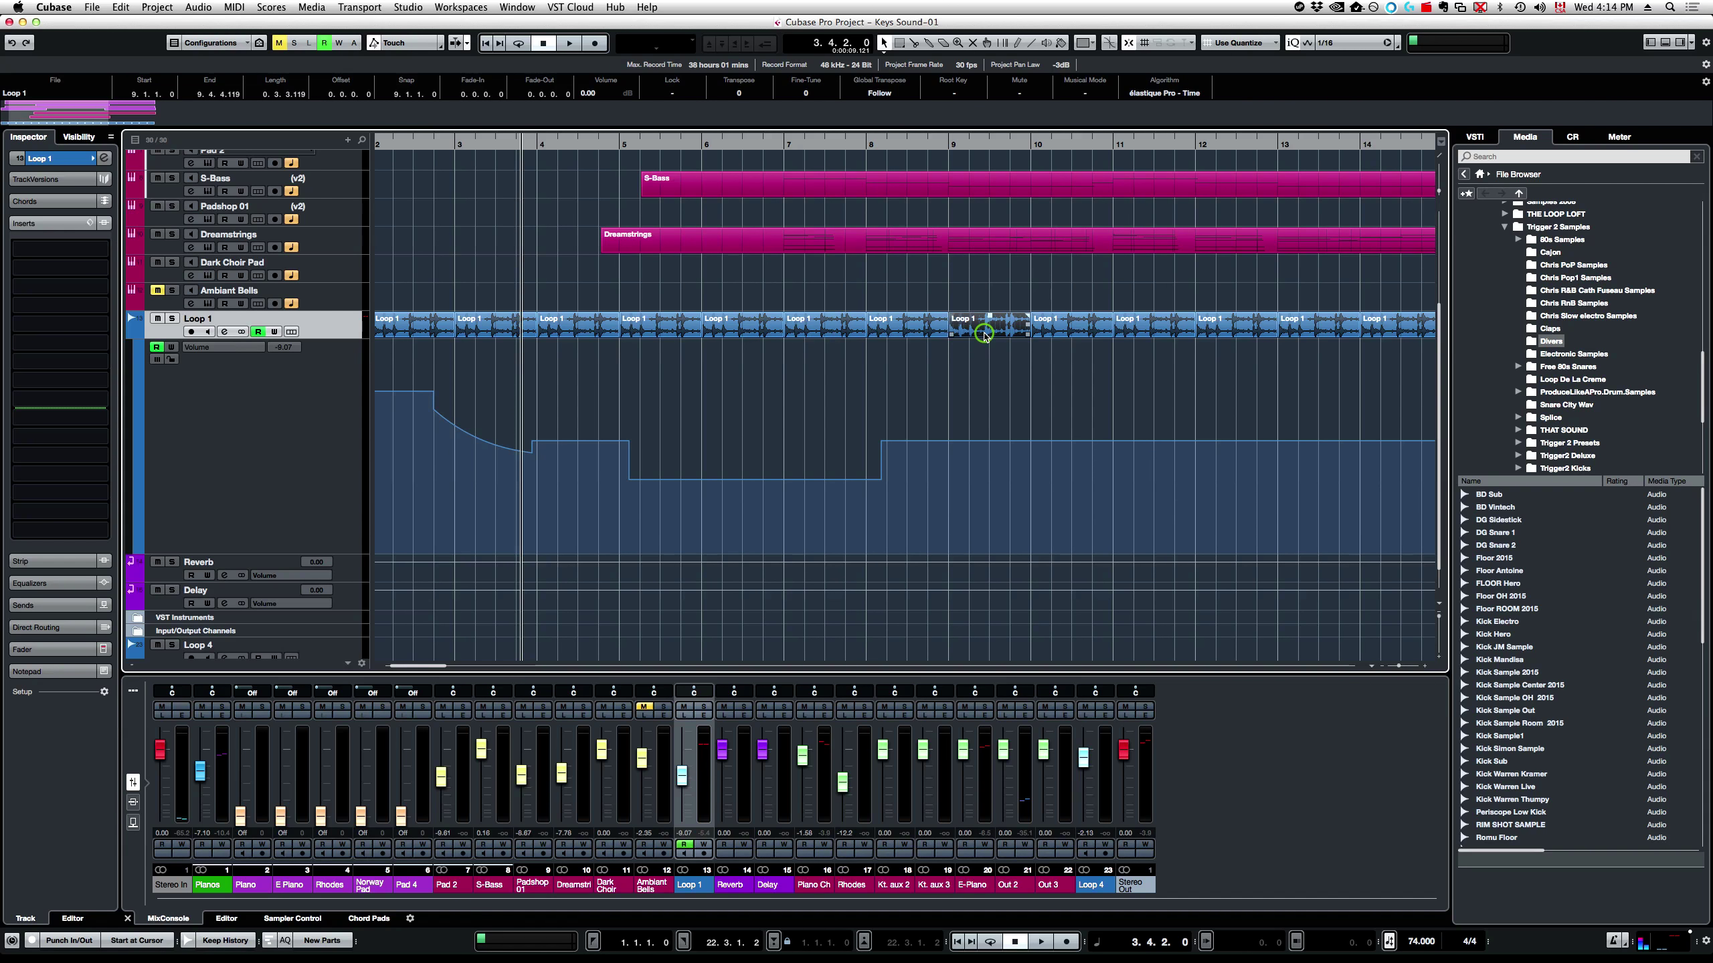
click(901, 45)
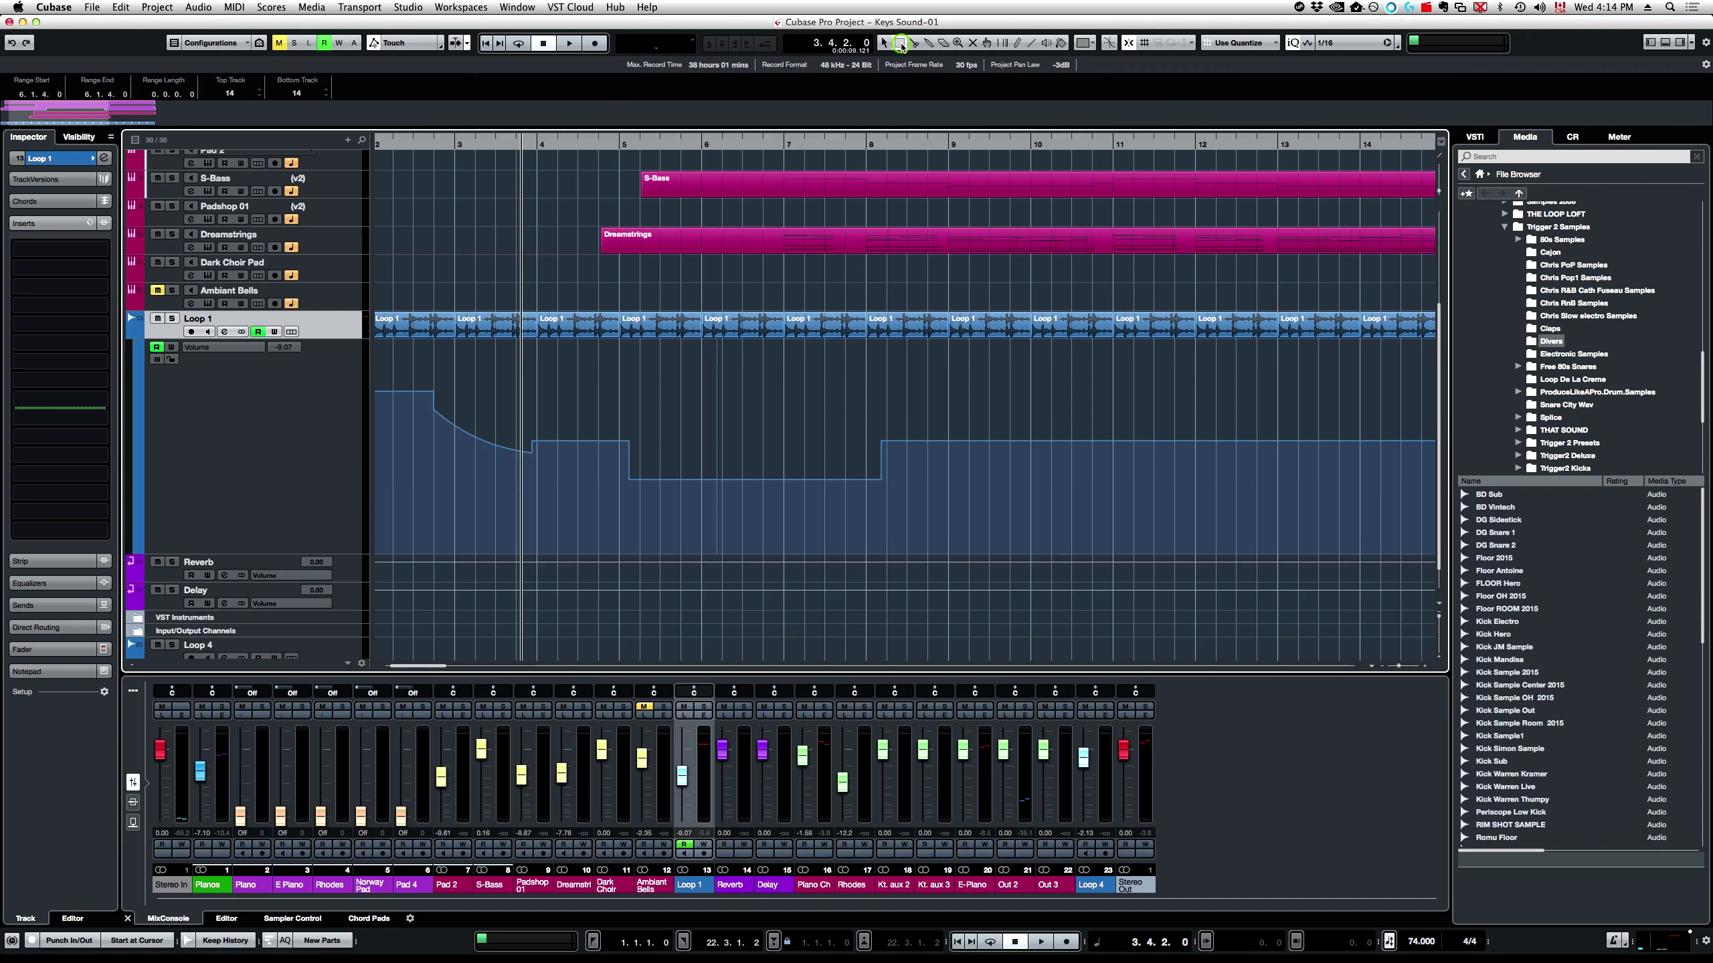
double_click(992, 328)
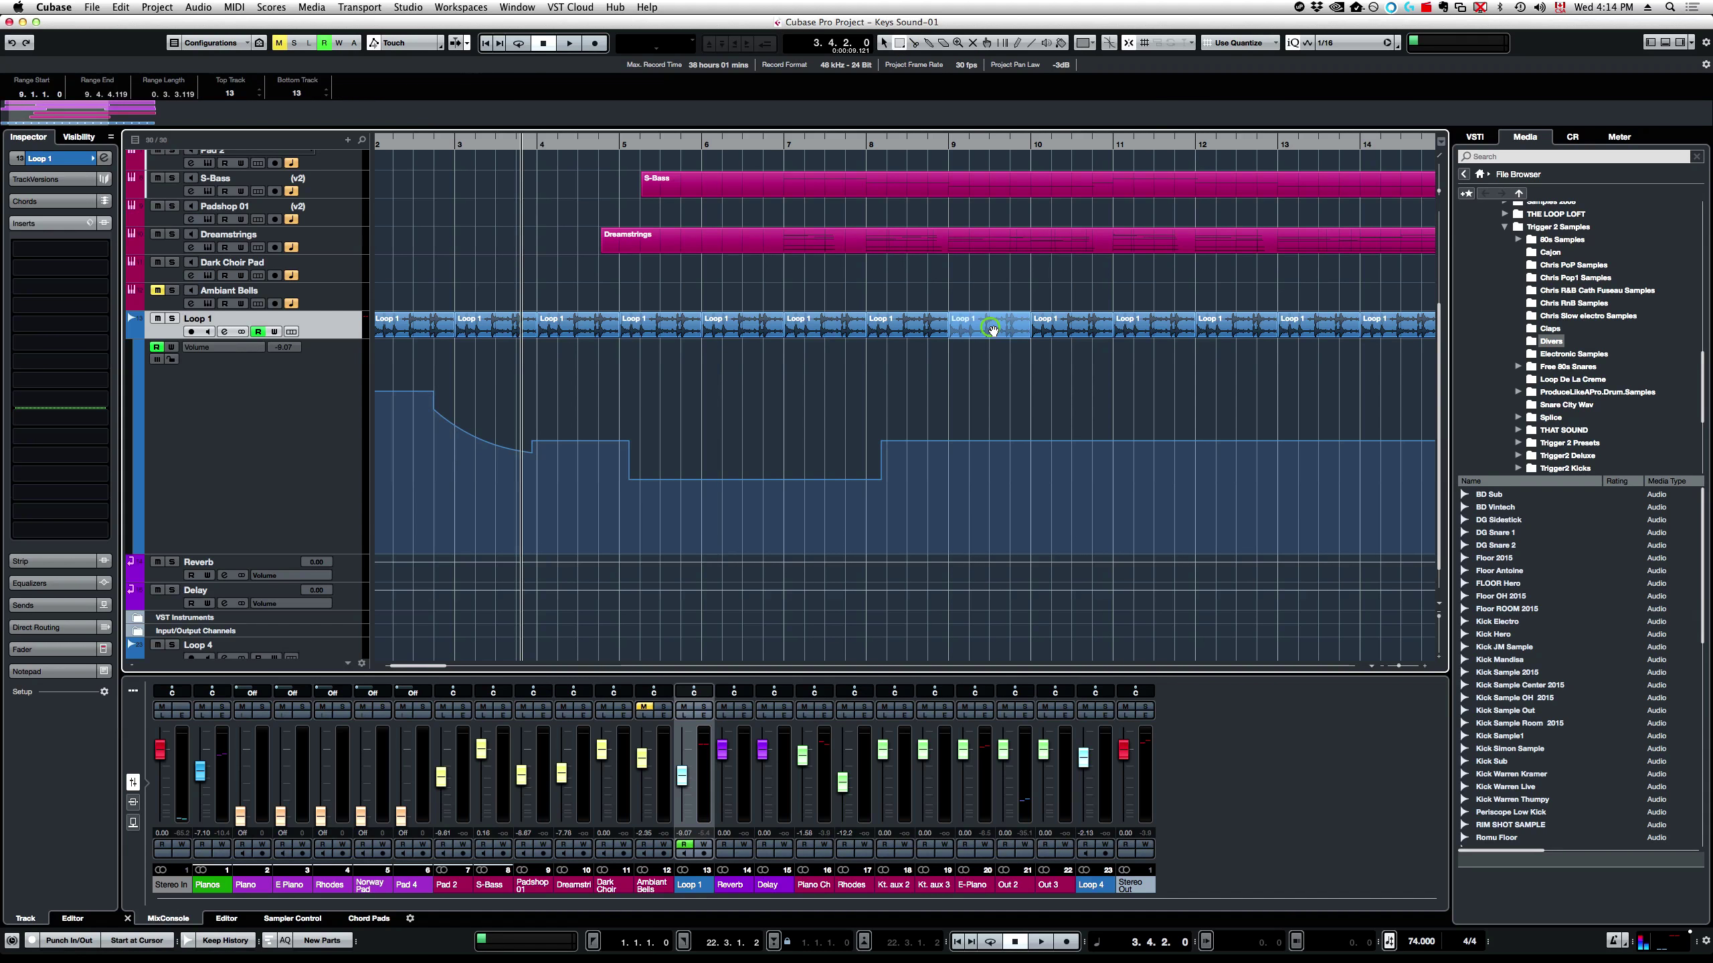
key(Down)
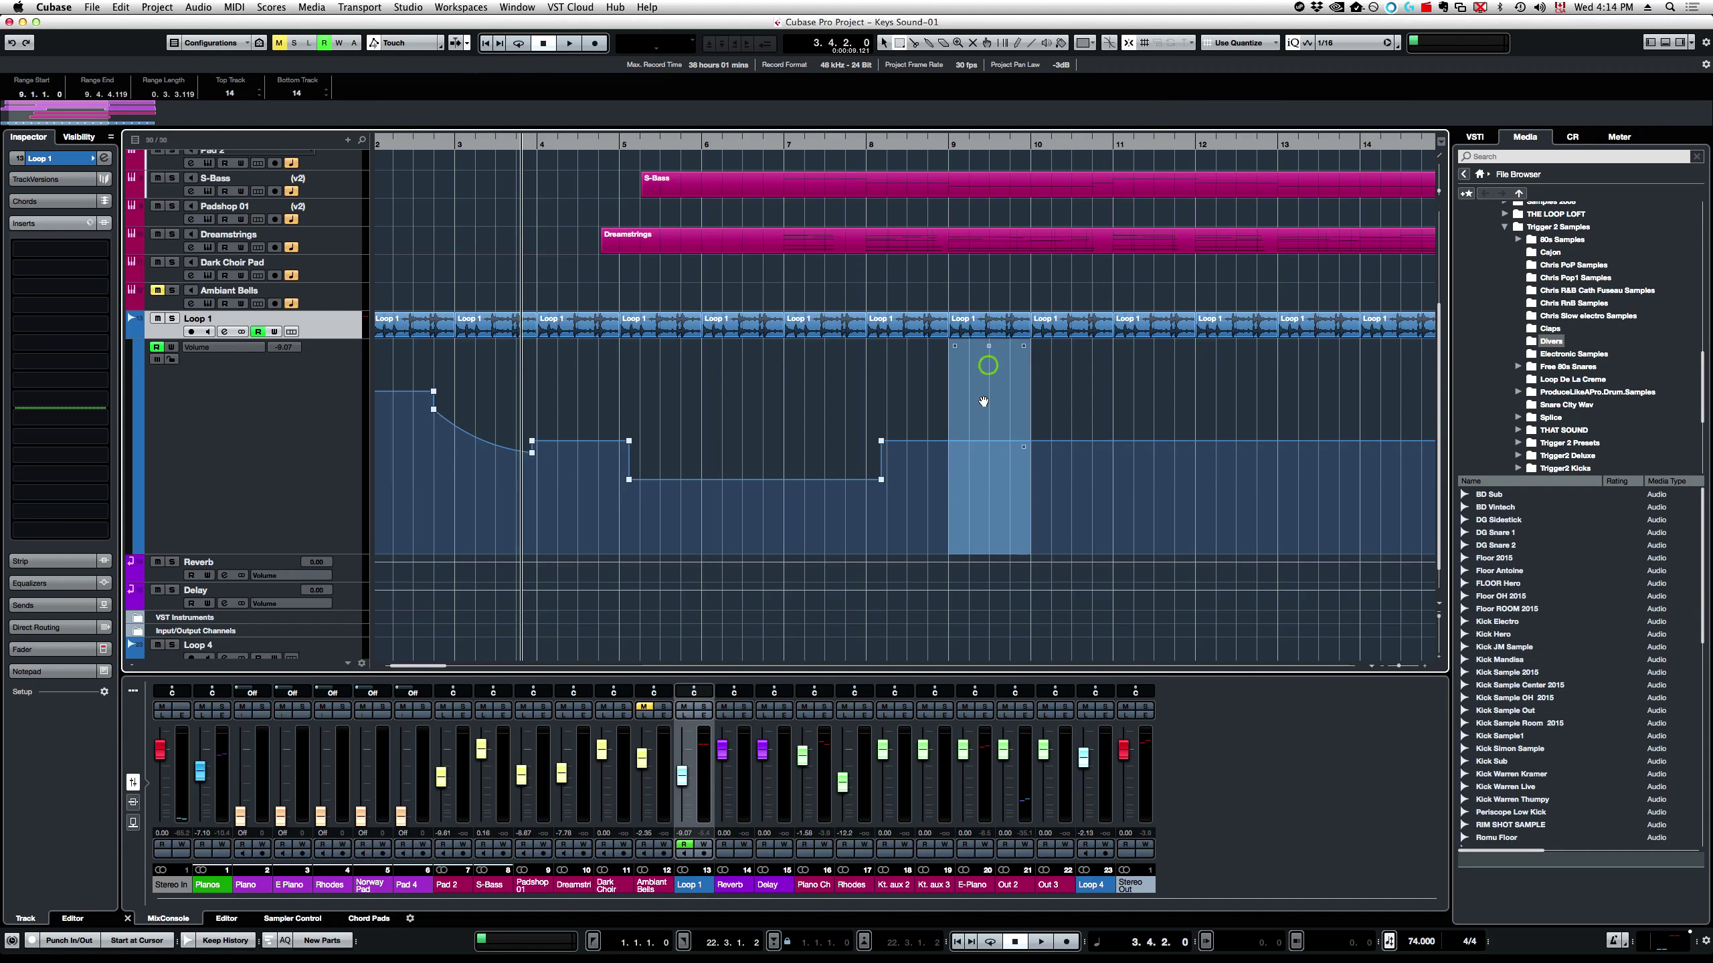
drag(991, 346, 991, 370)
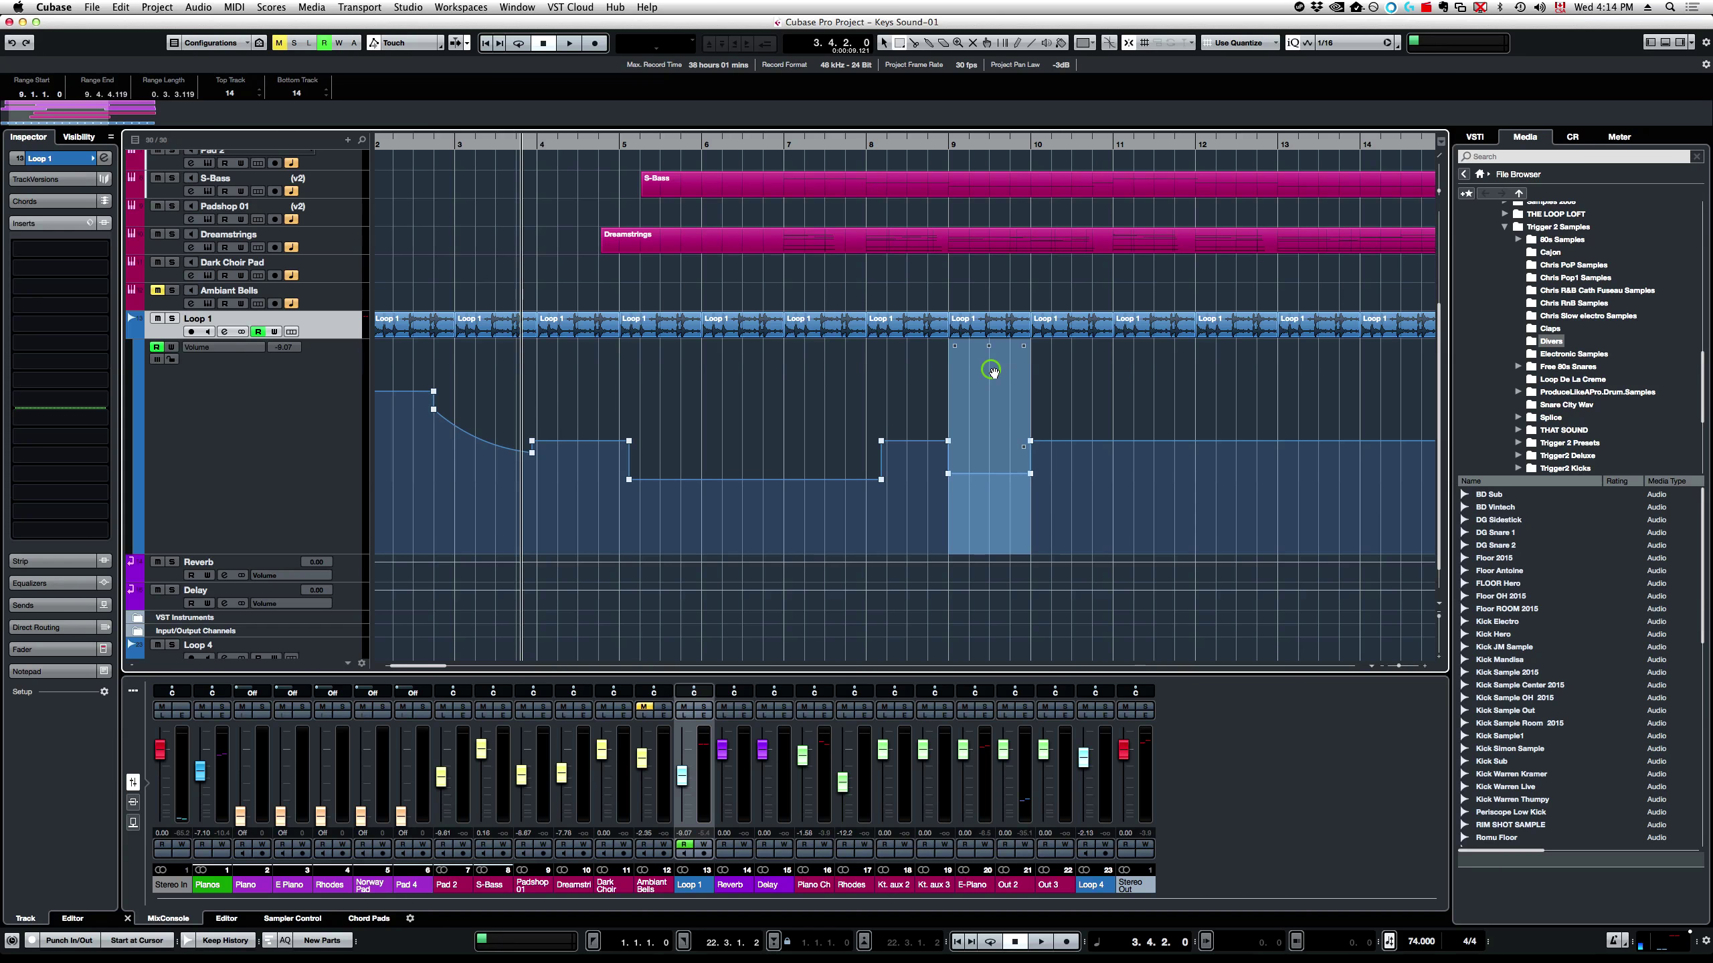
mouse_move(991, 370)
mouse_down()
mouse_move(991, 329)
mouse_move(998, 355)
mouse_up()
- Select Loop 1's volume automation from about bar 2 to bar 12 and lower it slightly as a whole
key(g)
key(g)
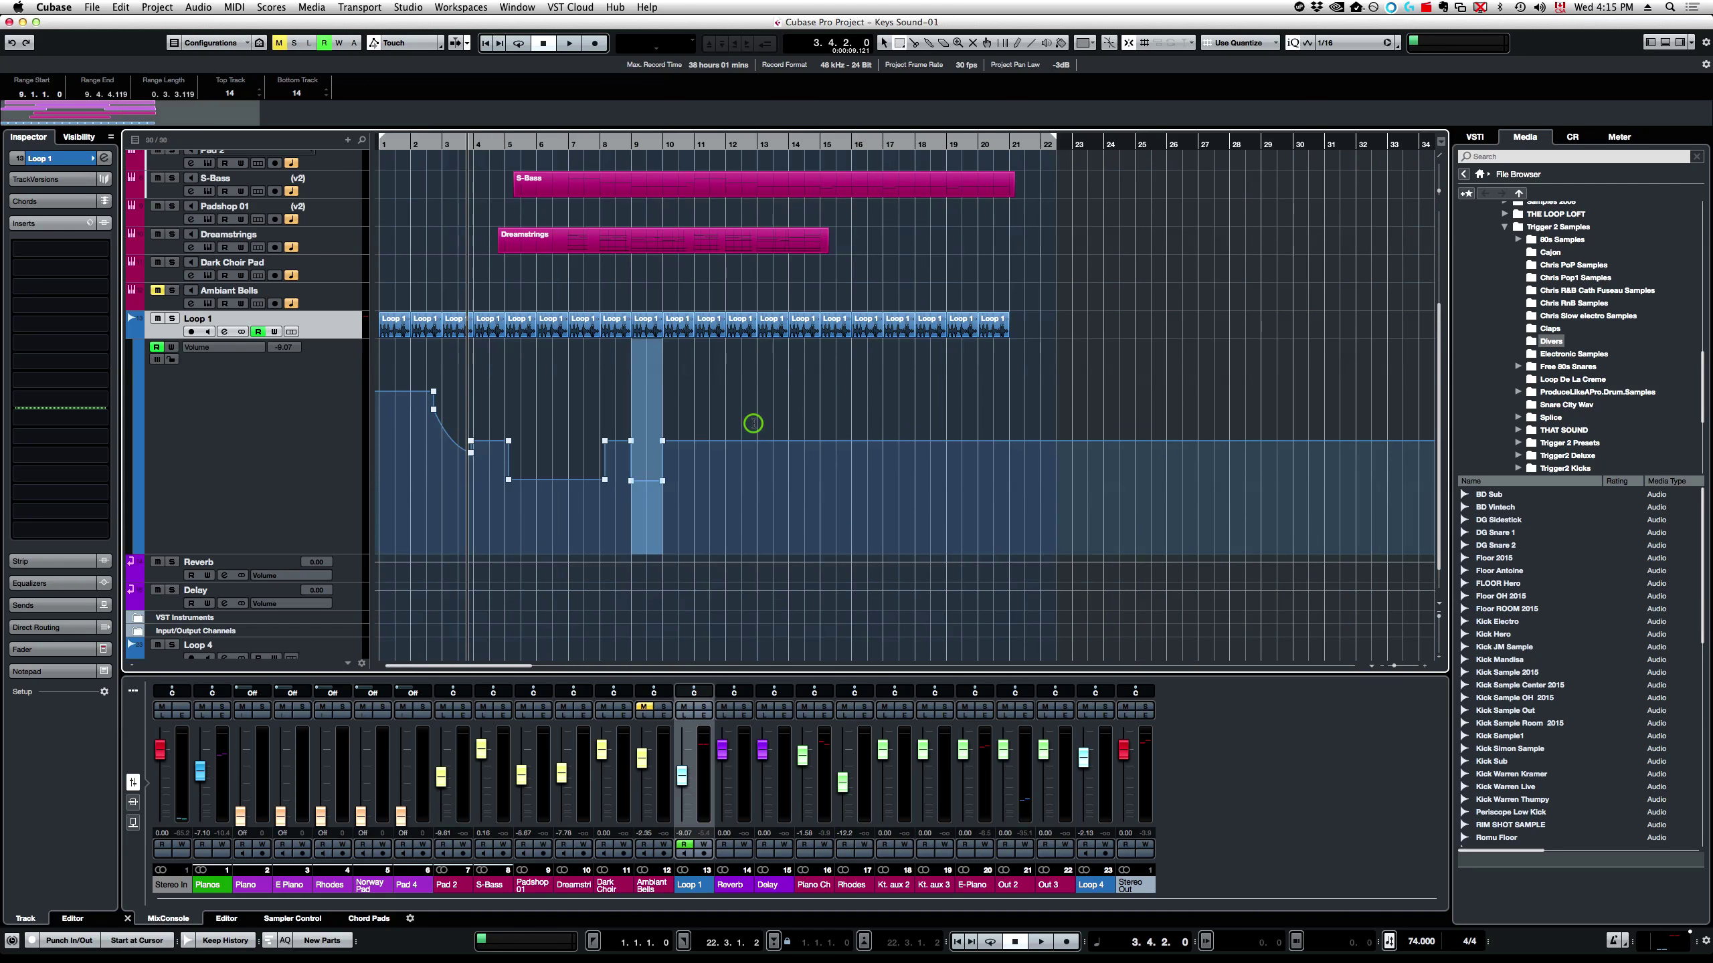
click(407, 375)
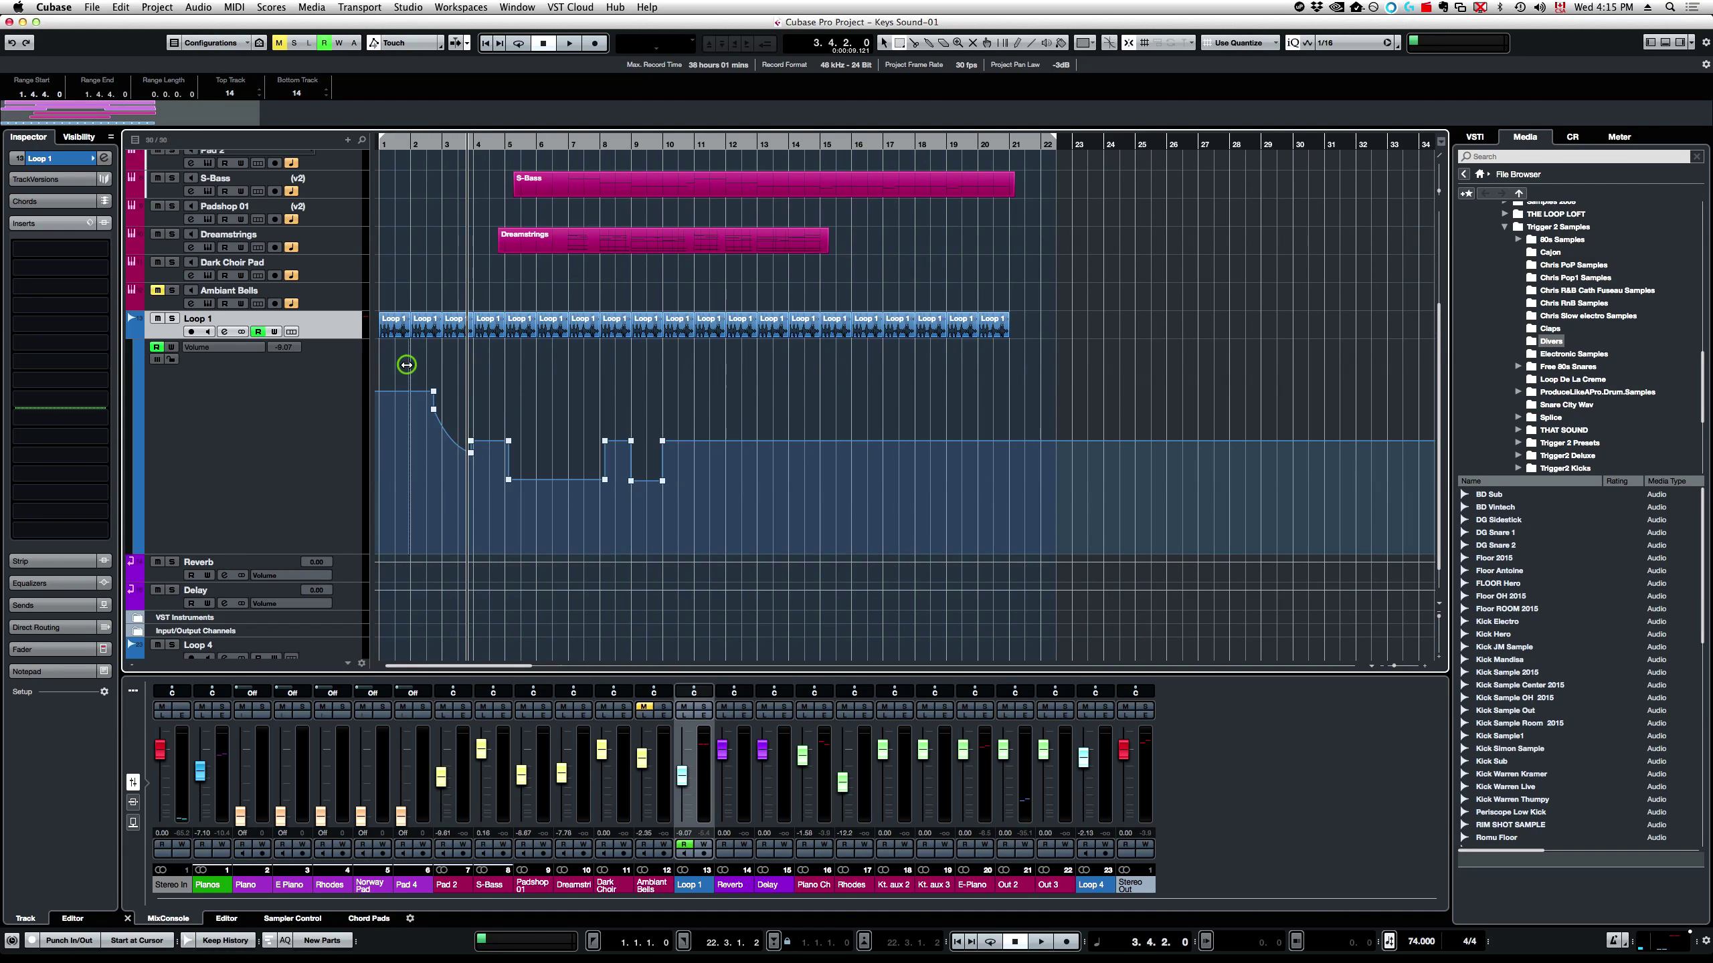
drag(409, 382, 742, 387)
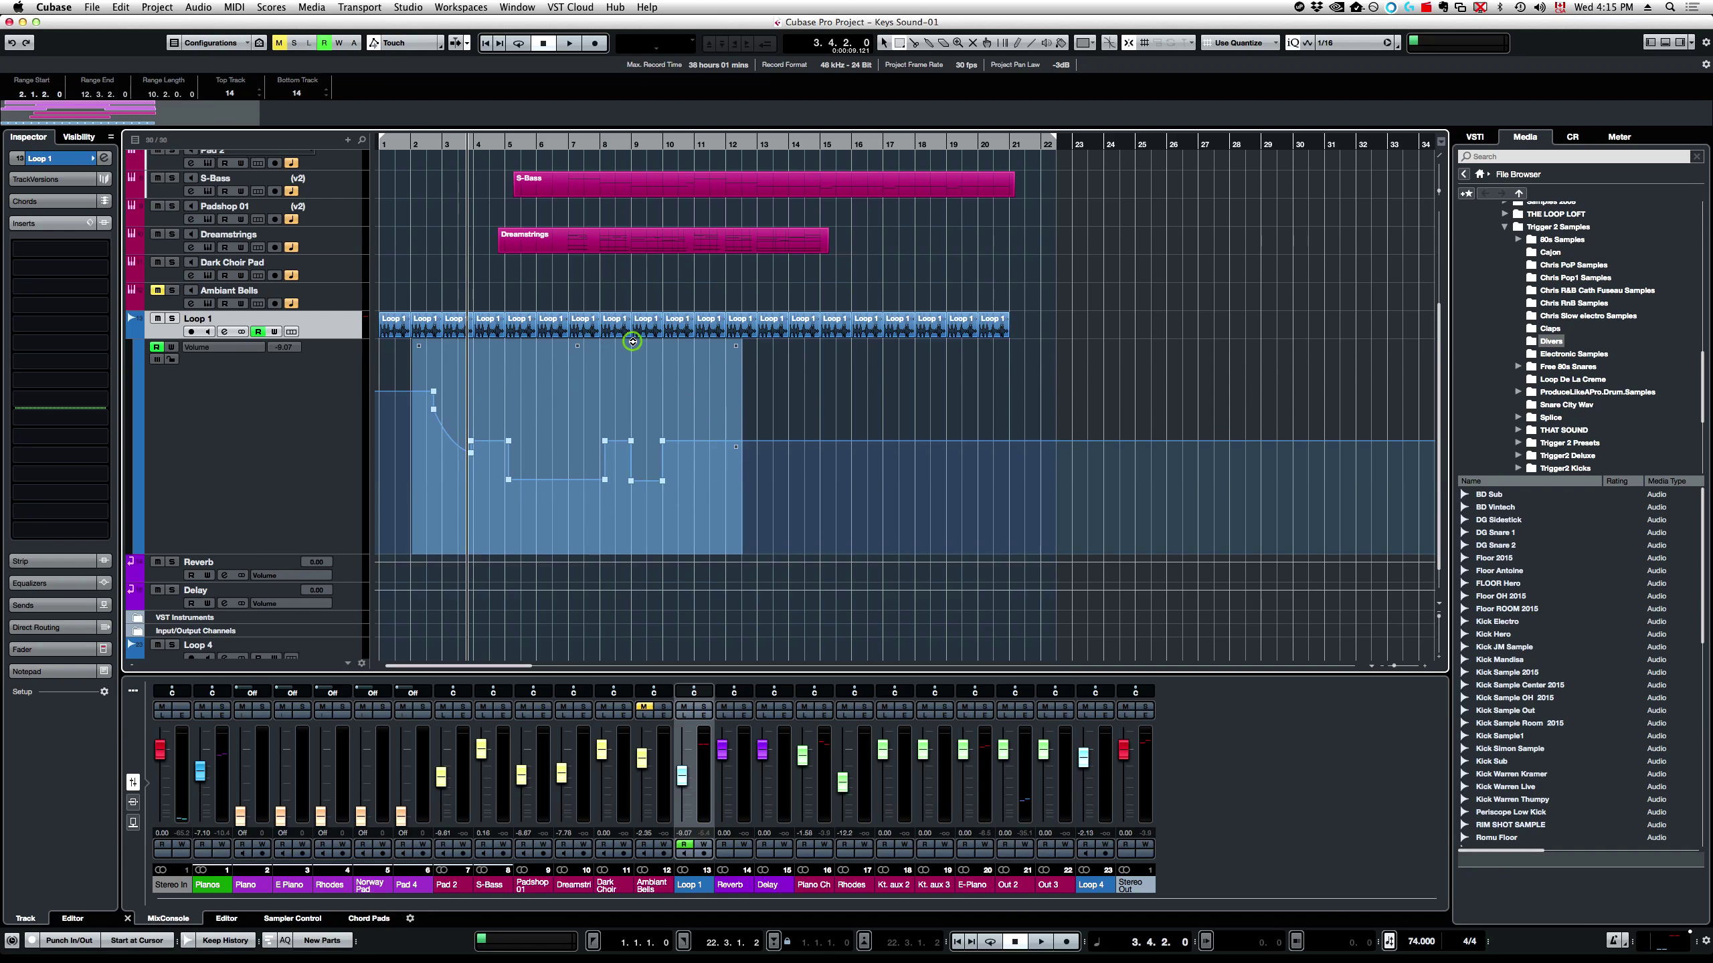
mouse_move(633, 342)
mouse_down()
mouse_move(631, 314)
mouse_move(631, 394)
mouse_move(637, 346)
mouse_up()
- Select Loop 1's volume automation from the middle of bar 7 to bar 13 and lower it with the Range Selection tool
click(609, 393)
drag(585, 400, 755, 393)
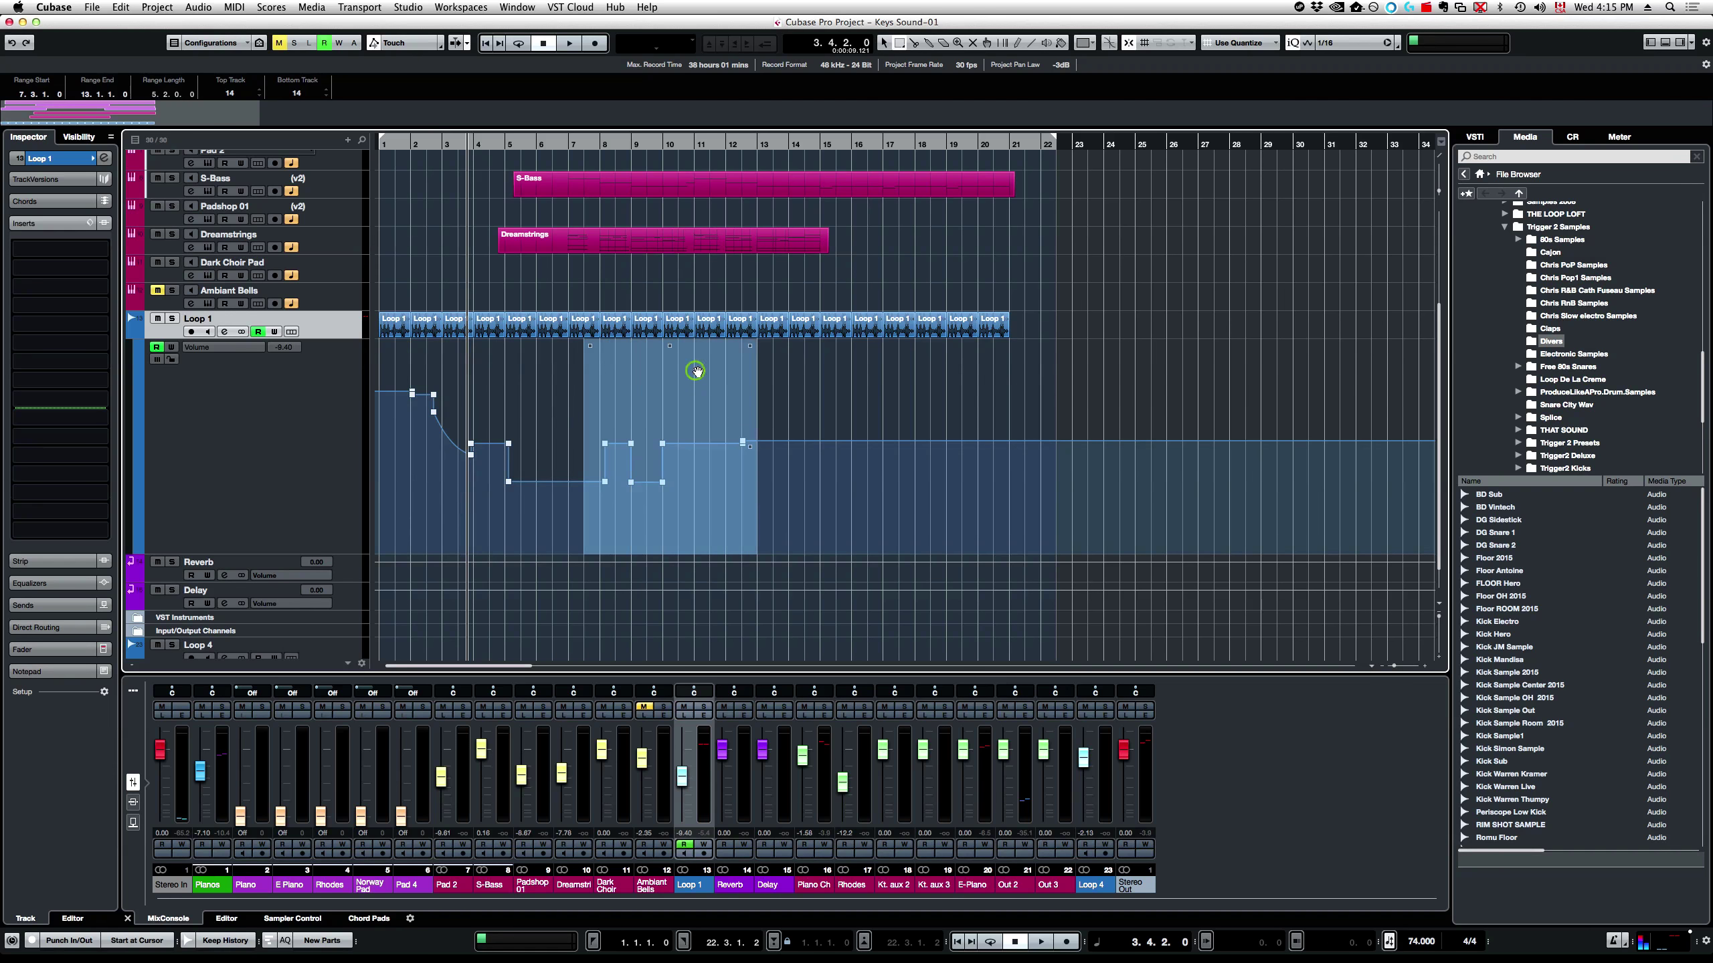
mouse_move(696, 342)
mouse_down()
mouse_move(696, 388)
mouse_move(699, 365)
mouse_up()
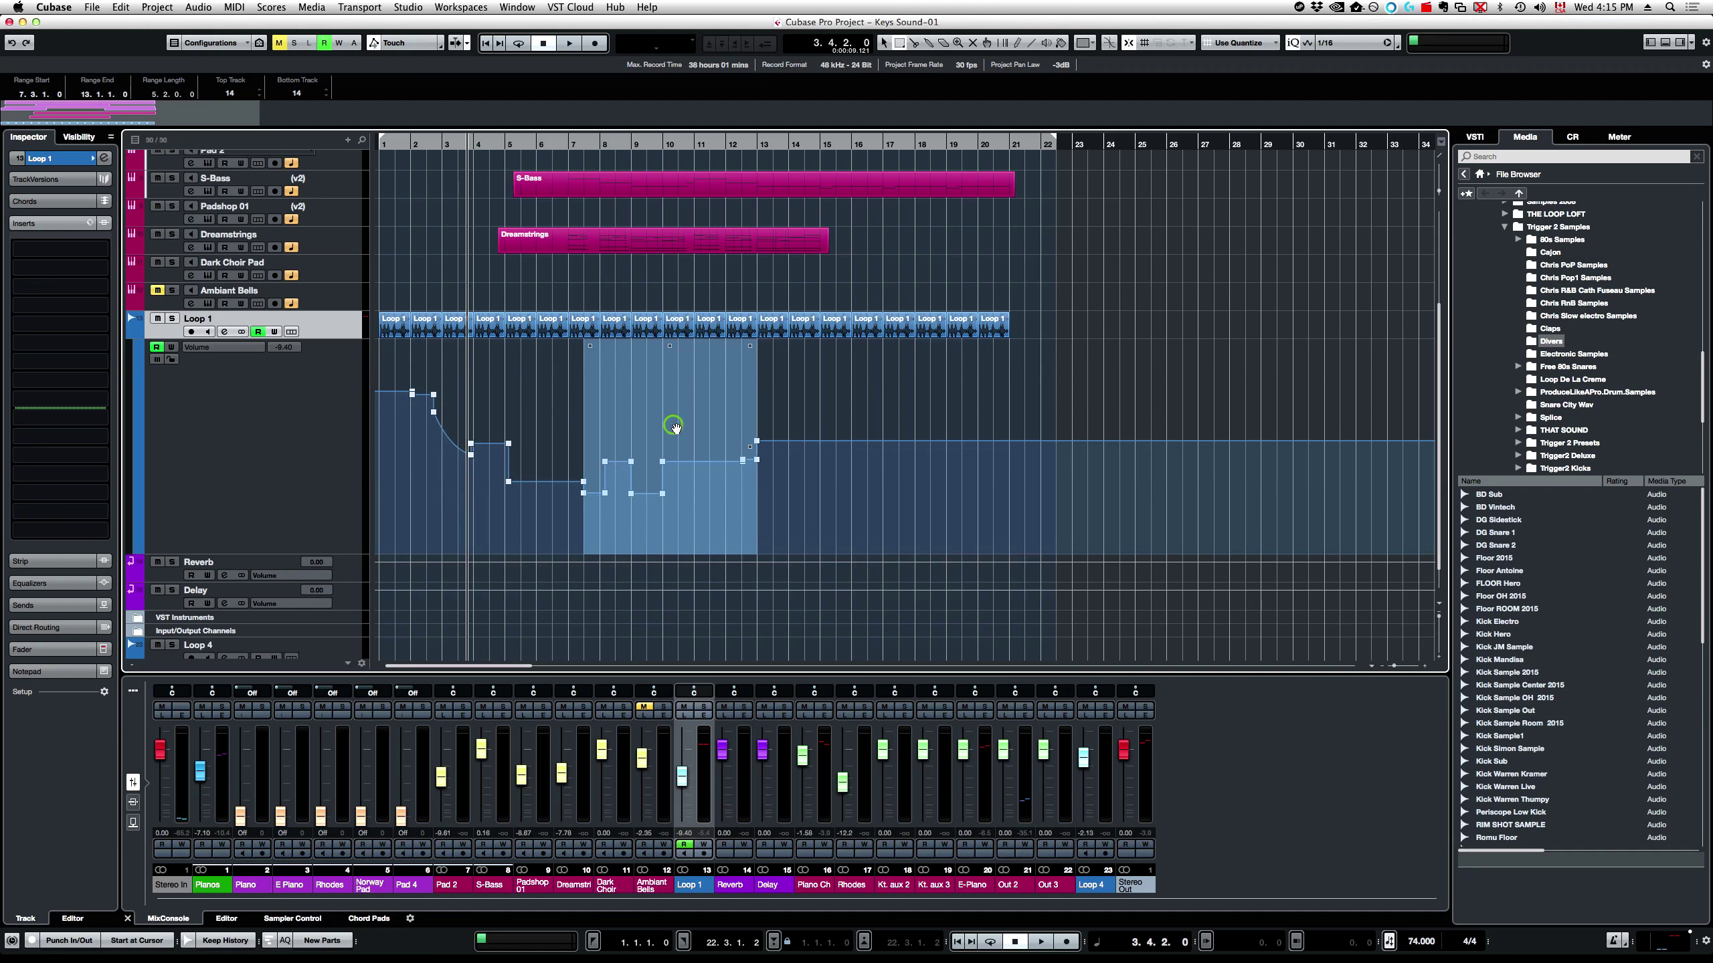
click(805, 423)
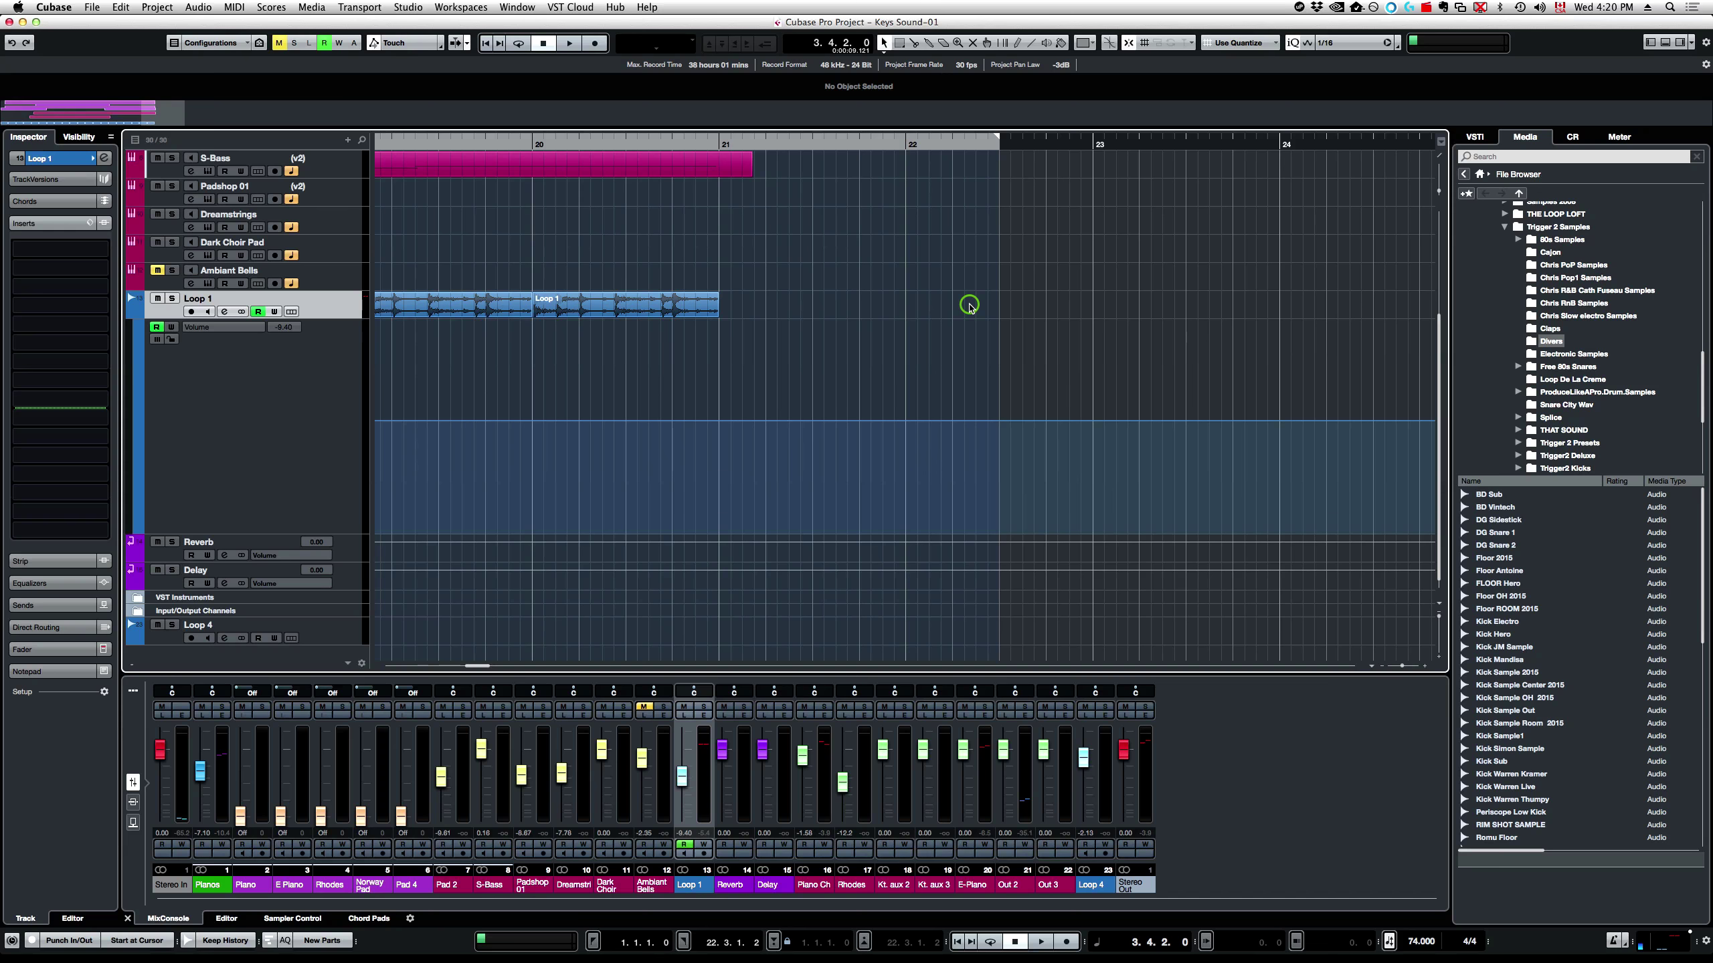
- Set the grid type to Adapt to Zoom and move Loop 1's last event from bar 20 to bar 22
click(1239, 43)
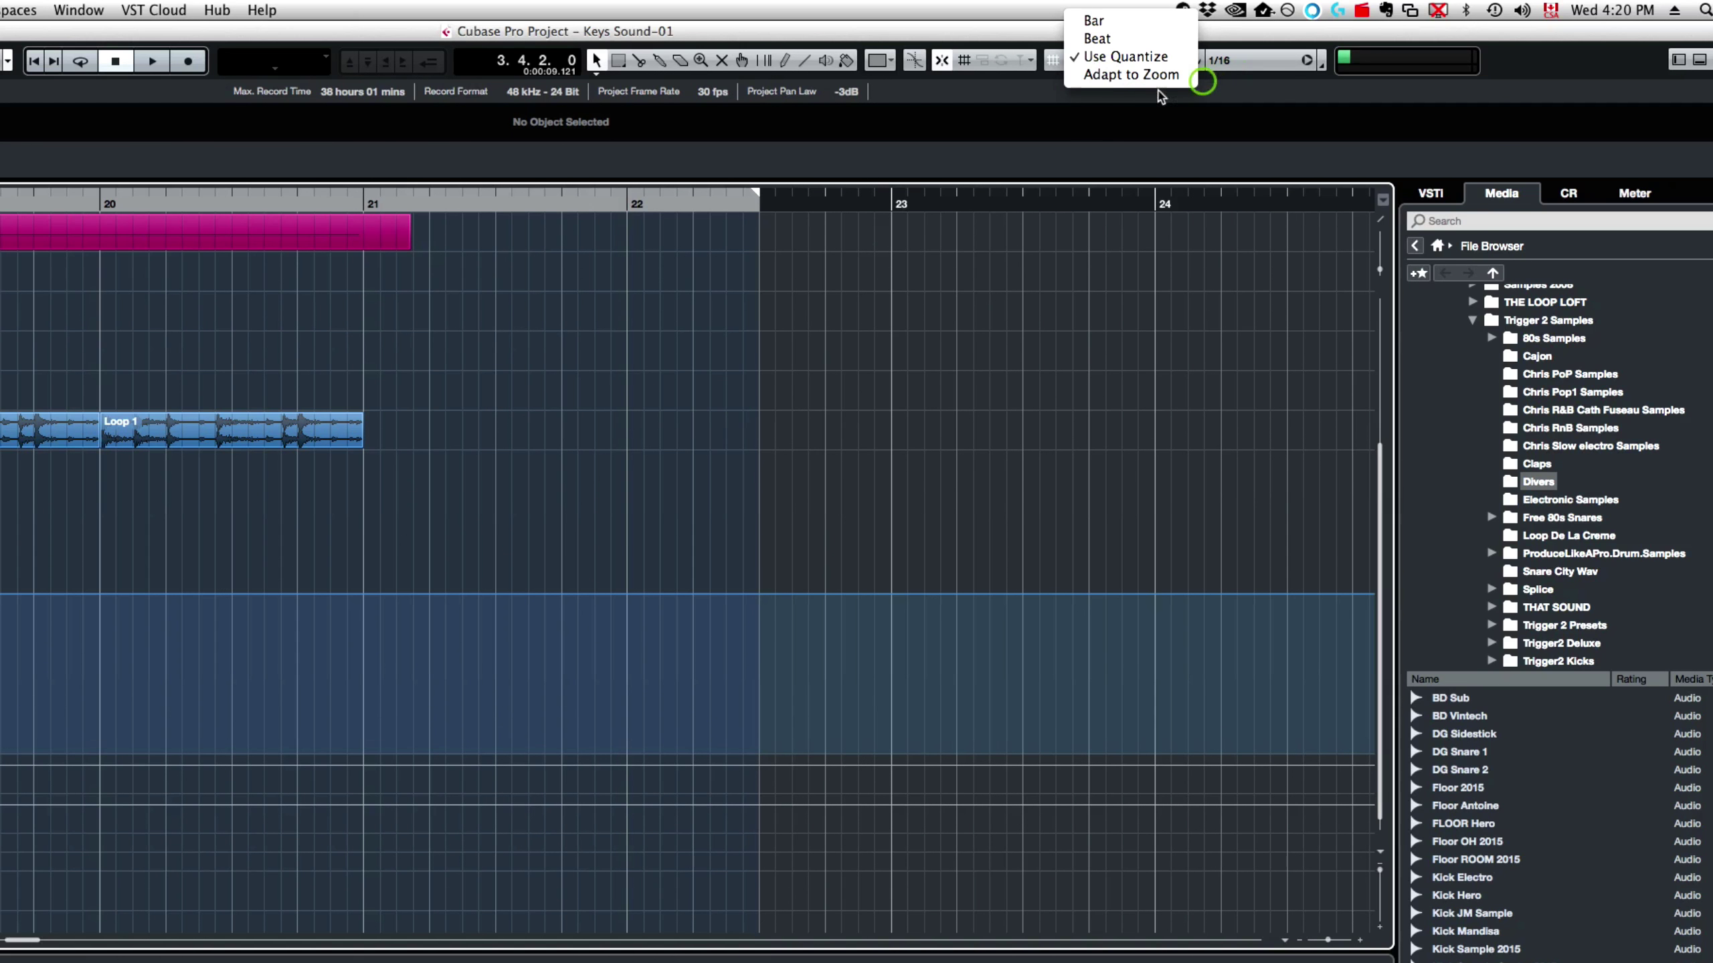
click(1153, 75)
click(229, 436)
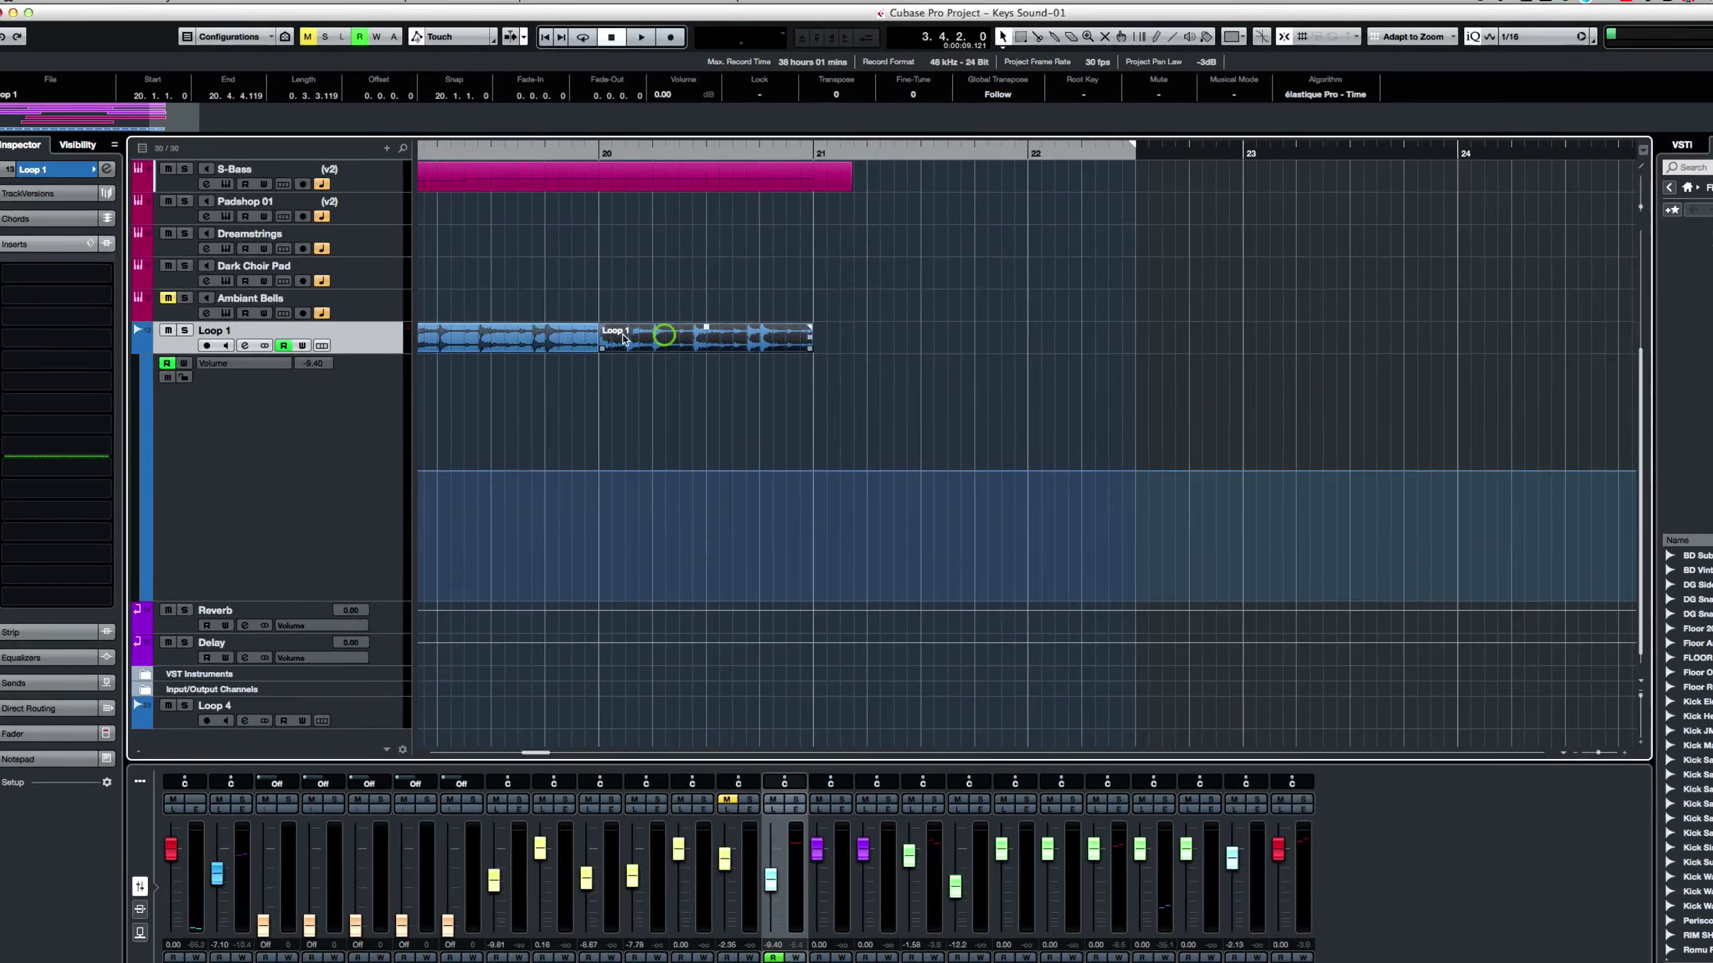
scroll(546, 307, up, 2)
scroll(546, 308, down, 8)
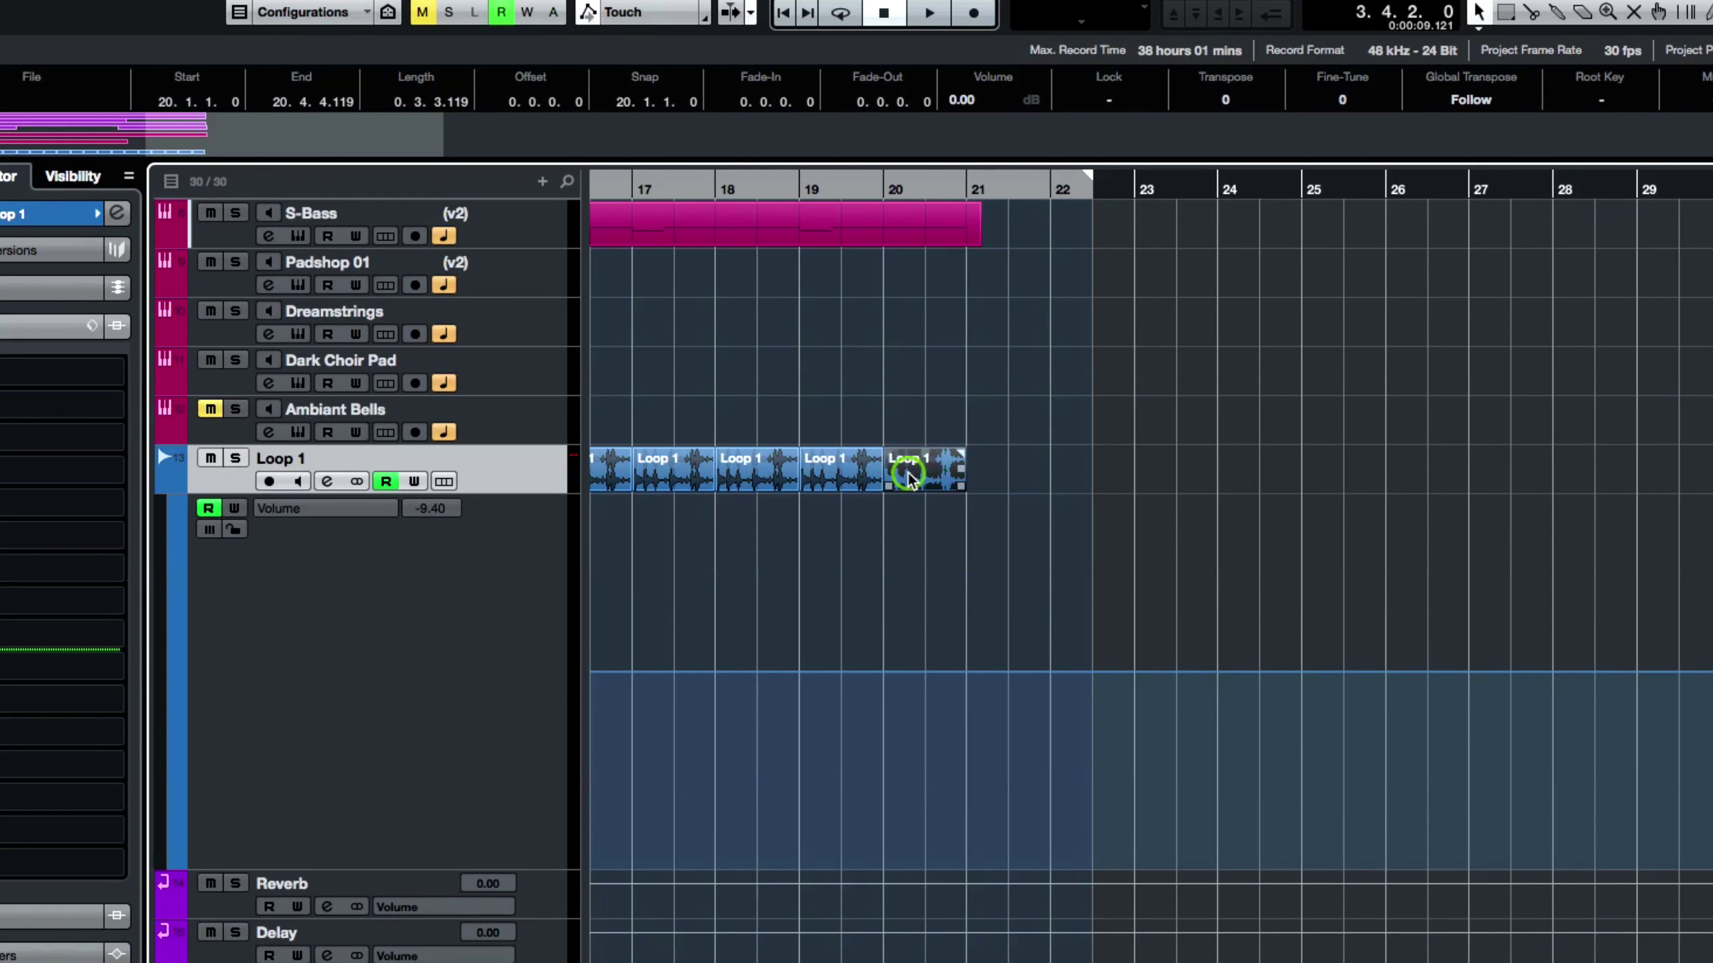
drag(950, 480, 1097, 471)
scroll(1039, 477, up, 1)
scroll(1101, 487, up, 1)
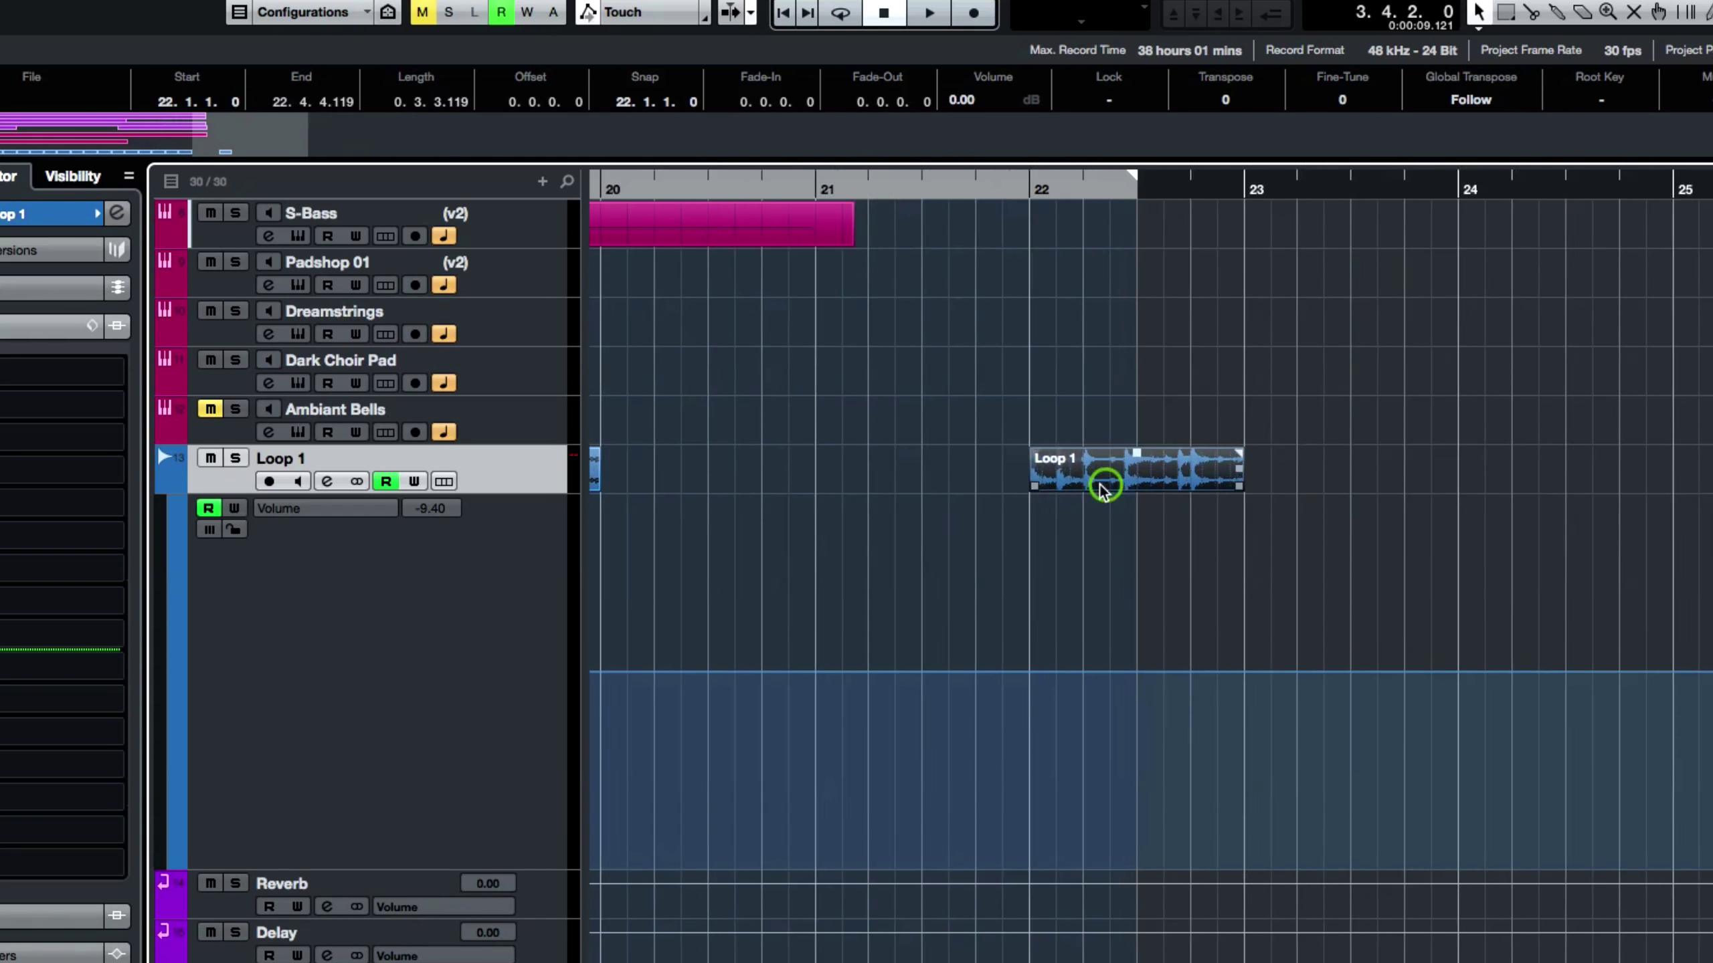
- Try nudging the Loop 1 event at bar 22 in fine grid steps and move it back to bar 21
scroll(1017, 470, up, 6)
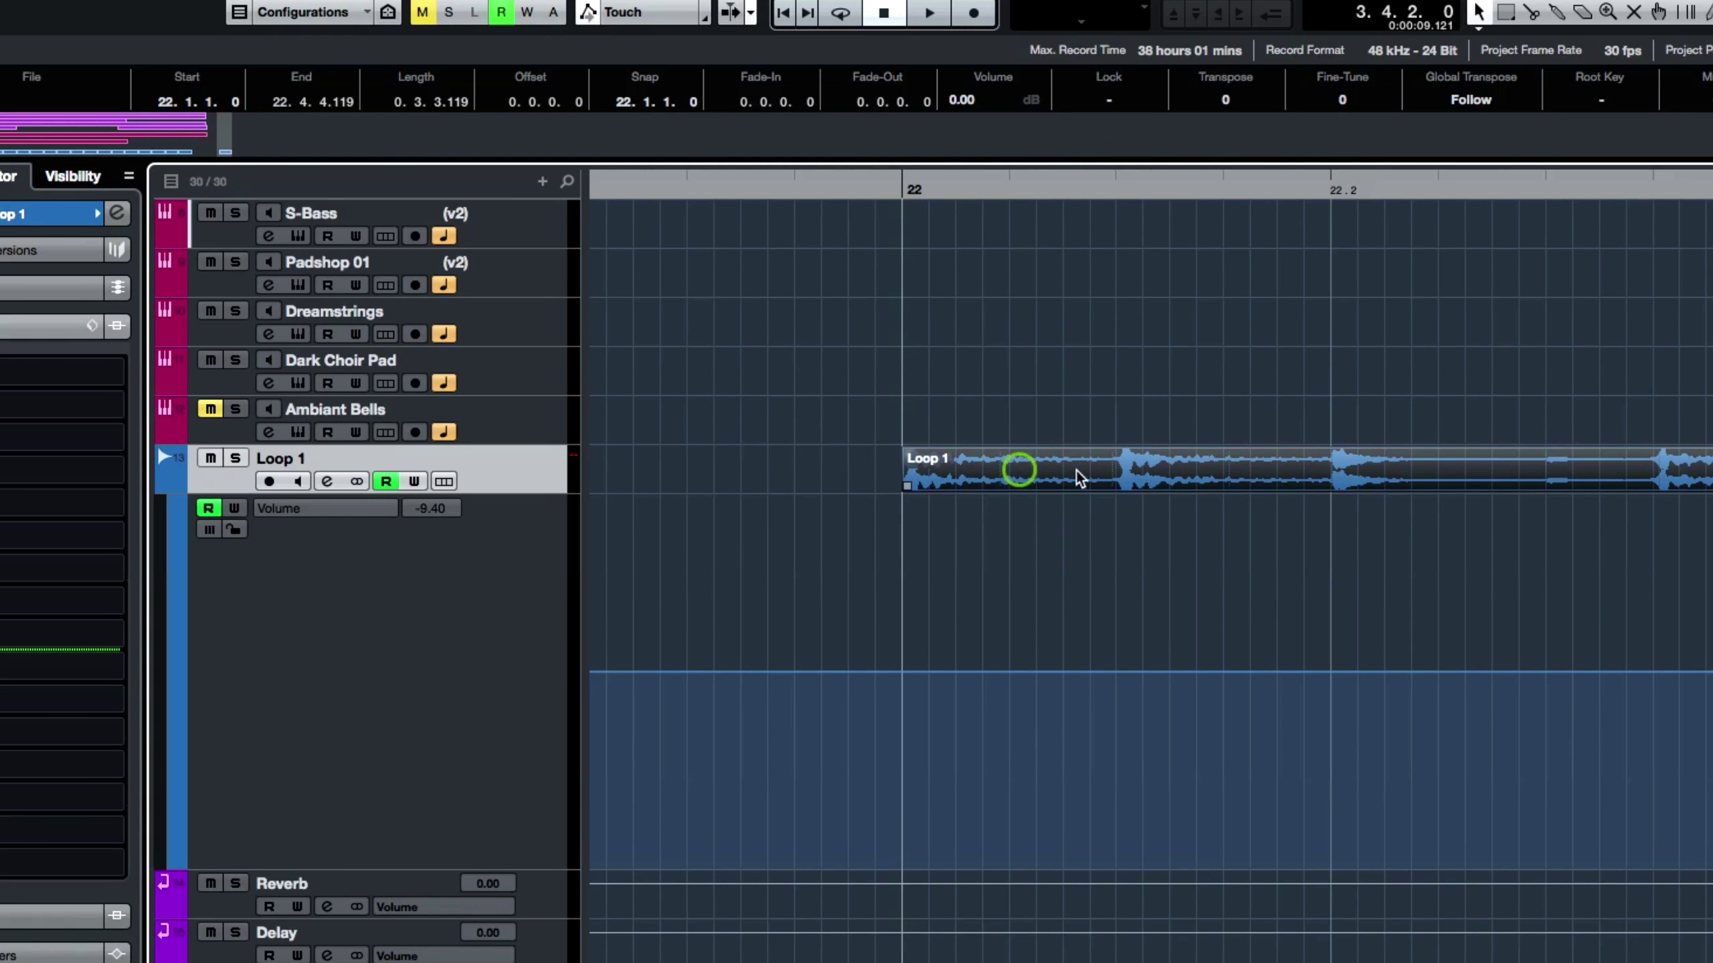
mouse_move(1078, 477)
mouse_down()
mouse_move(1150, 474)
mouse_move(1028, 476)
mouse_up()
scroll(1024, 477, down, 3)
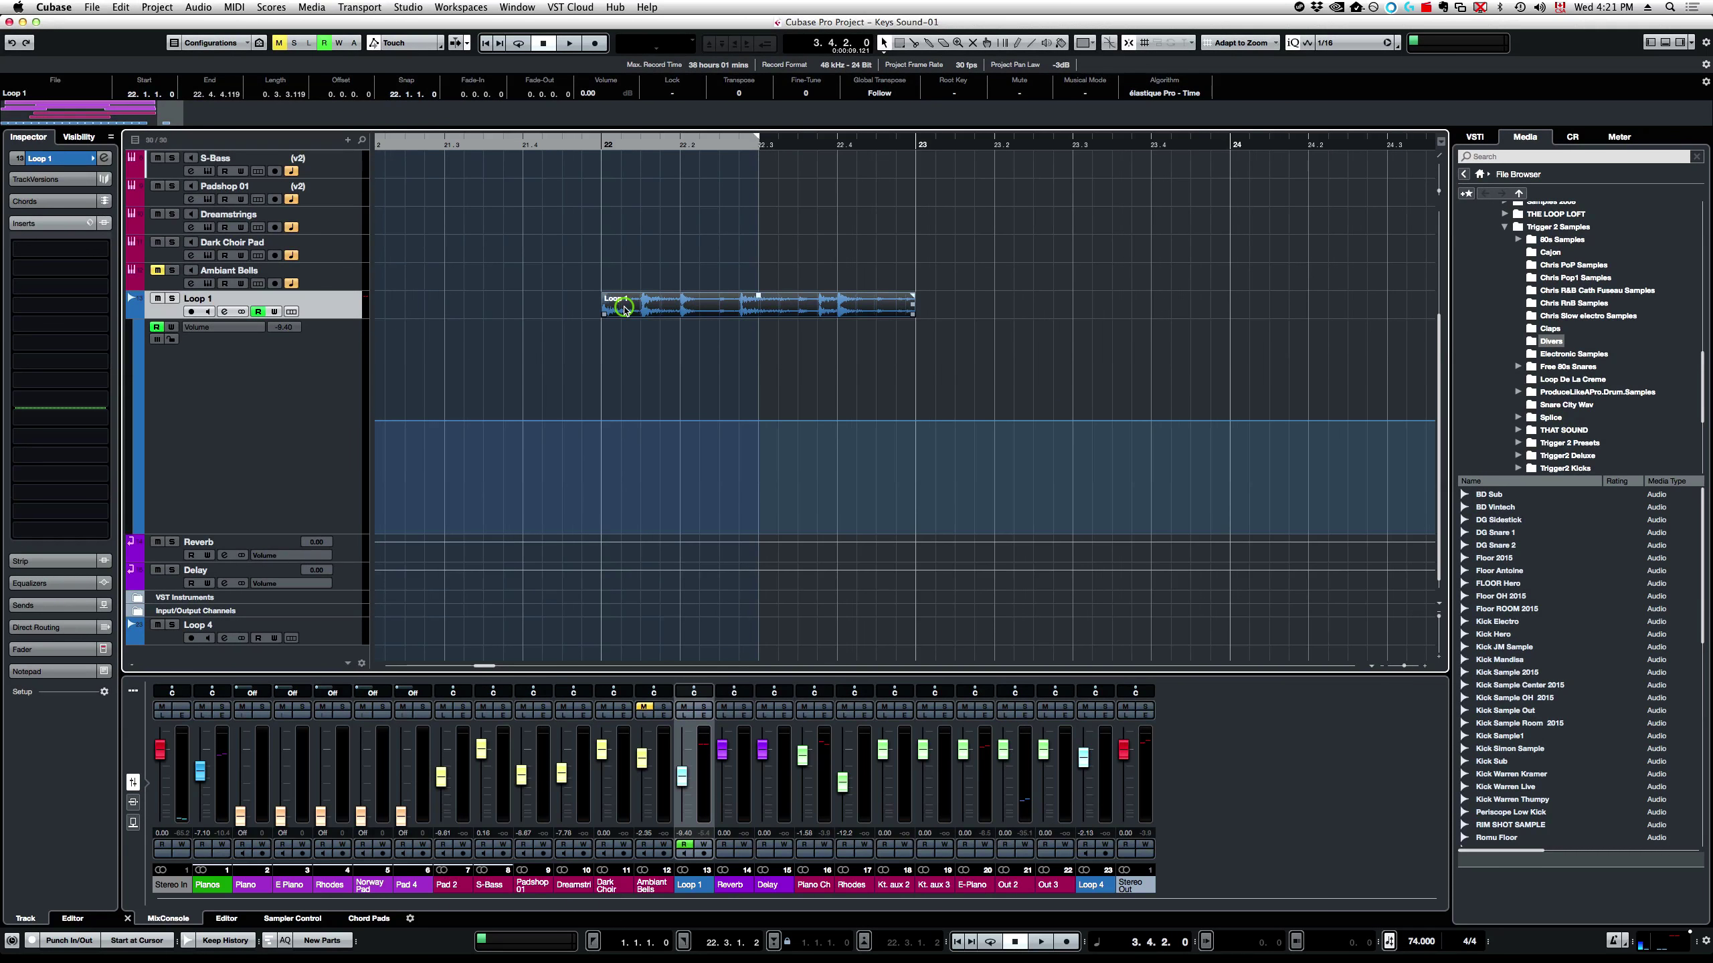
scroll(624, 310, down, 3)
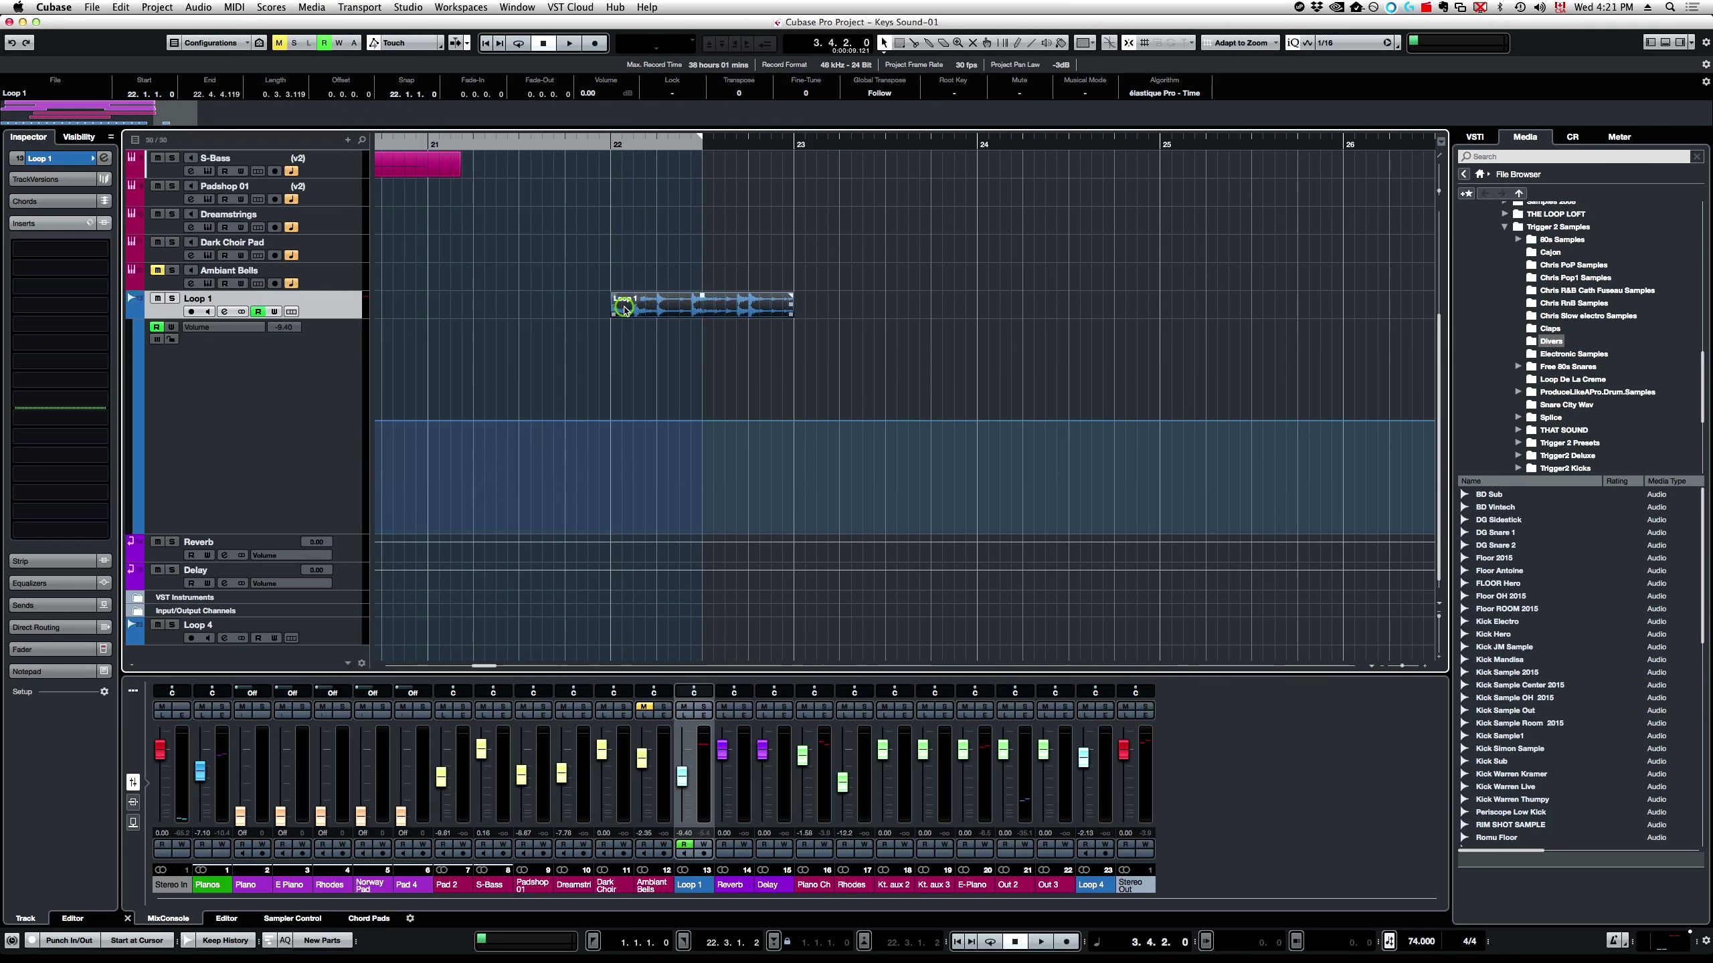
drag(649, 309, 477, 307)
scroll(477, 305, down, 2)
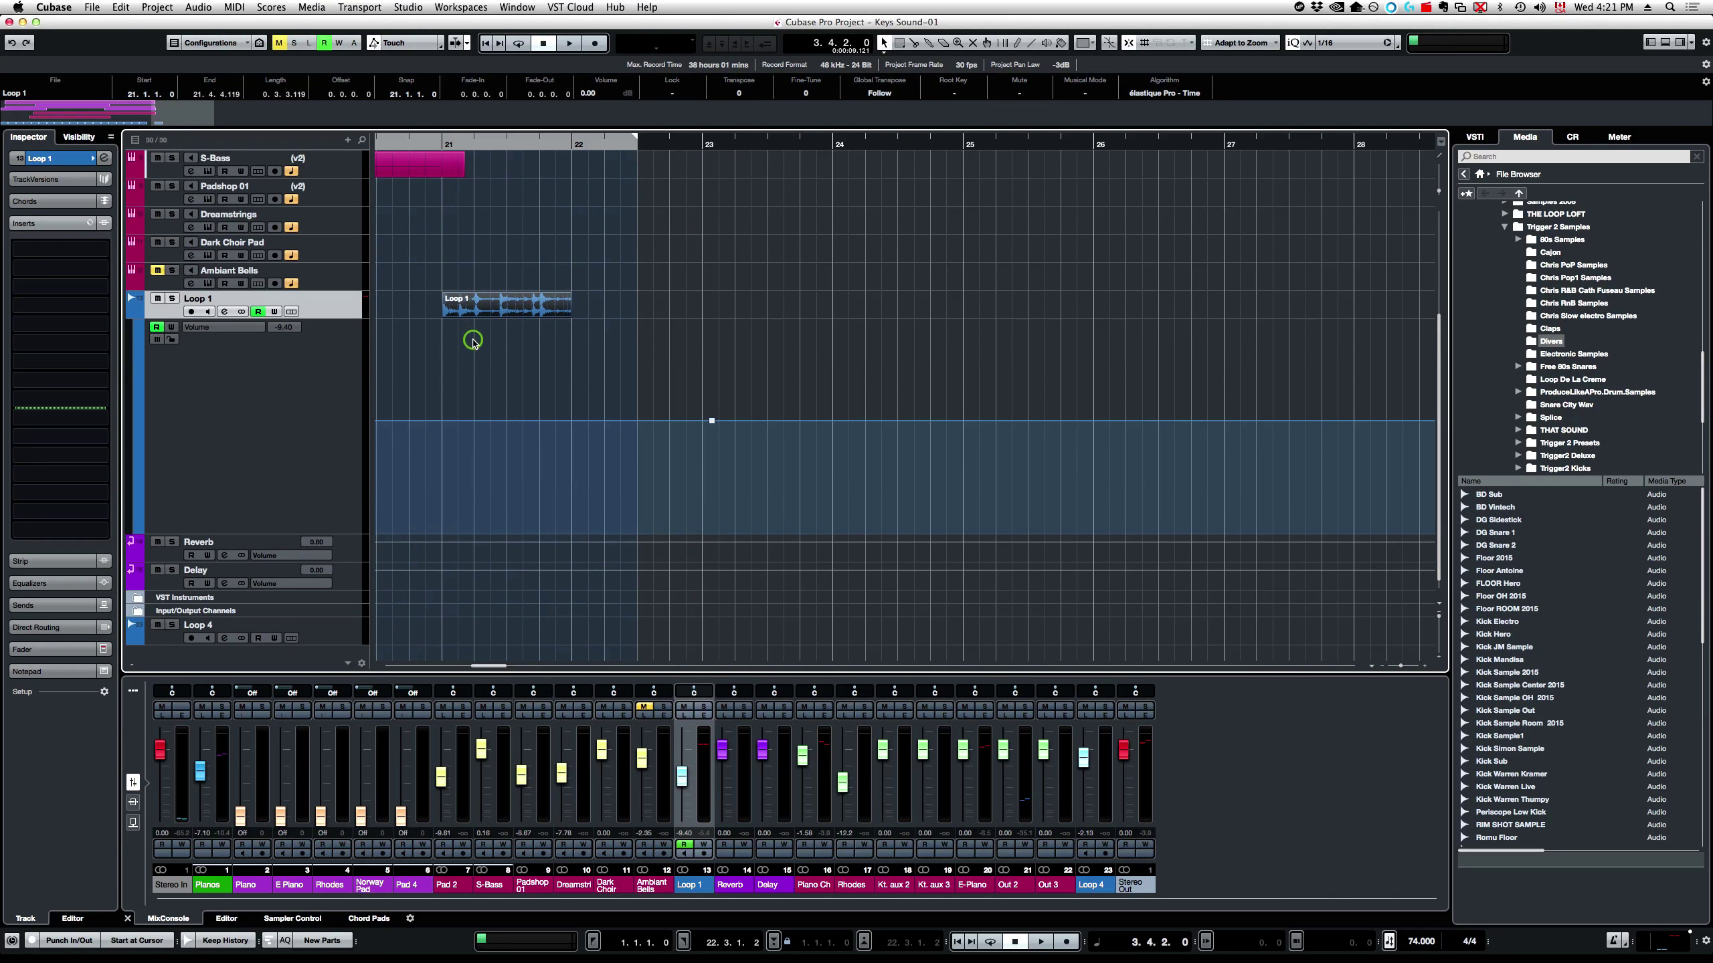
- View the available grid types, keeping Adapt to Zoom selected
click(1240, 43)
click(1255, 82)
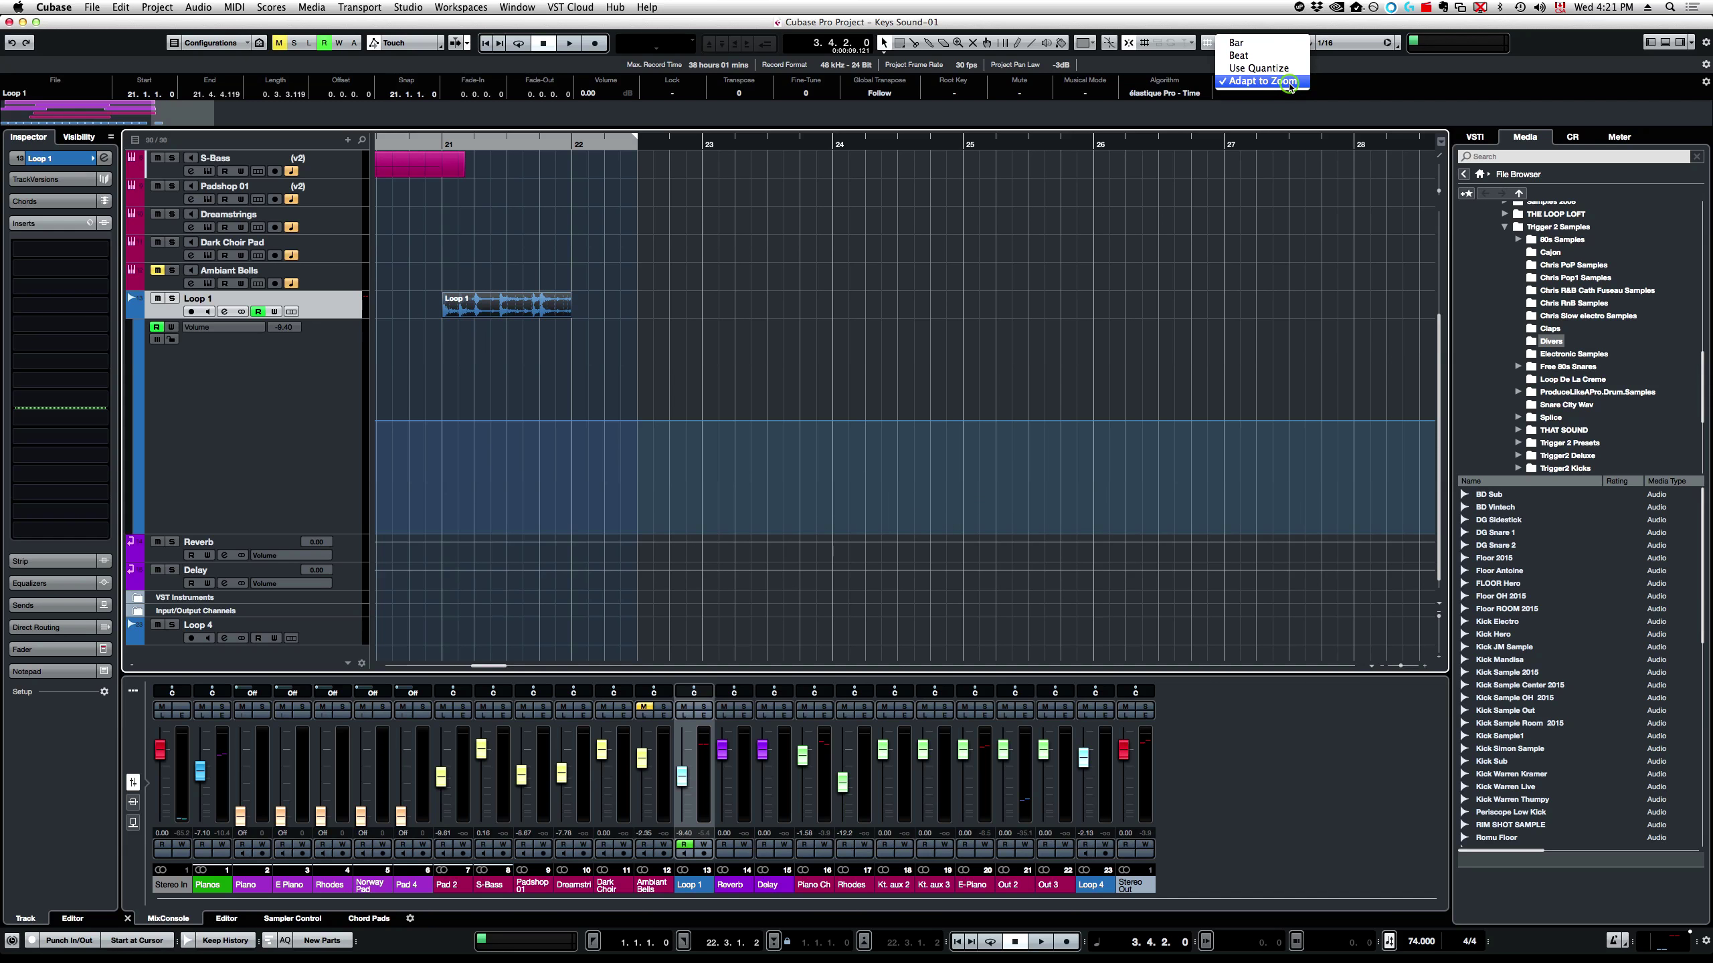
click(798, 293)
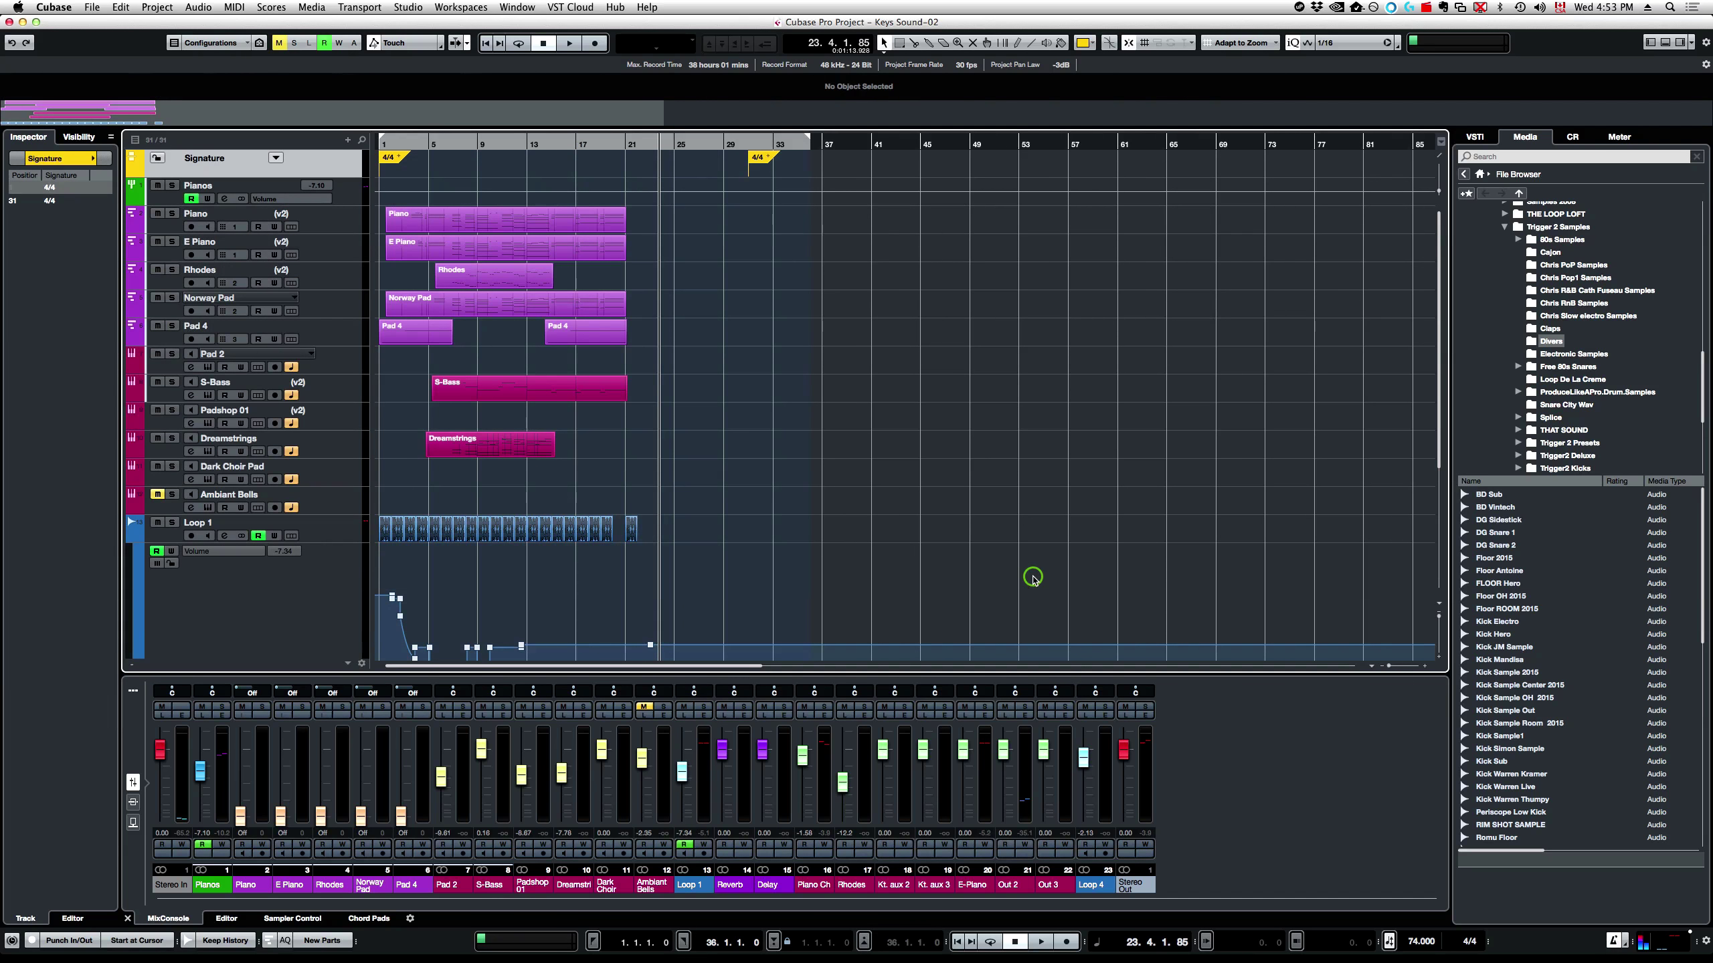
- Open the metronome's click sound settings and audition the current Steinberg click sound
click(1624, 942)
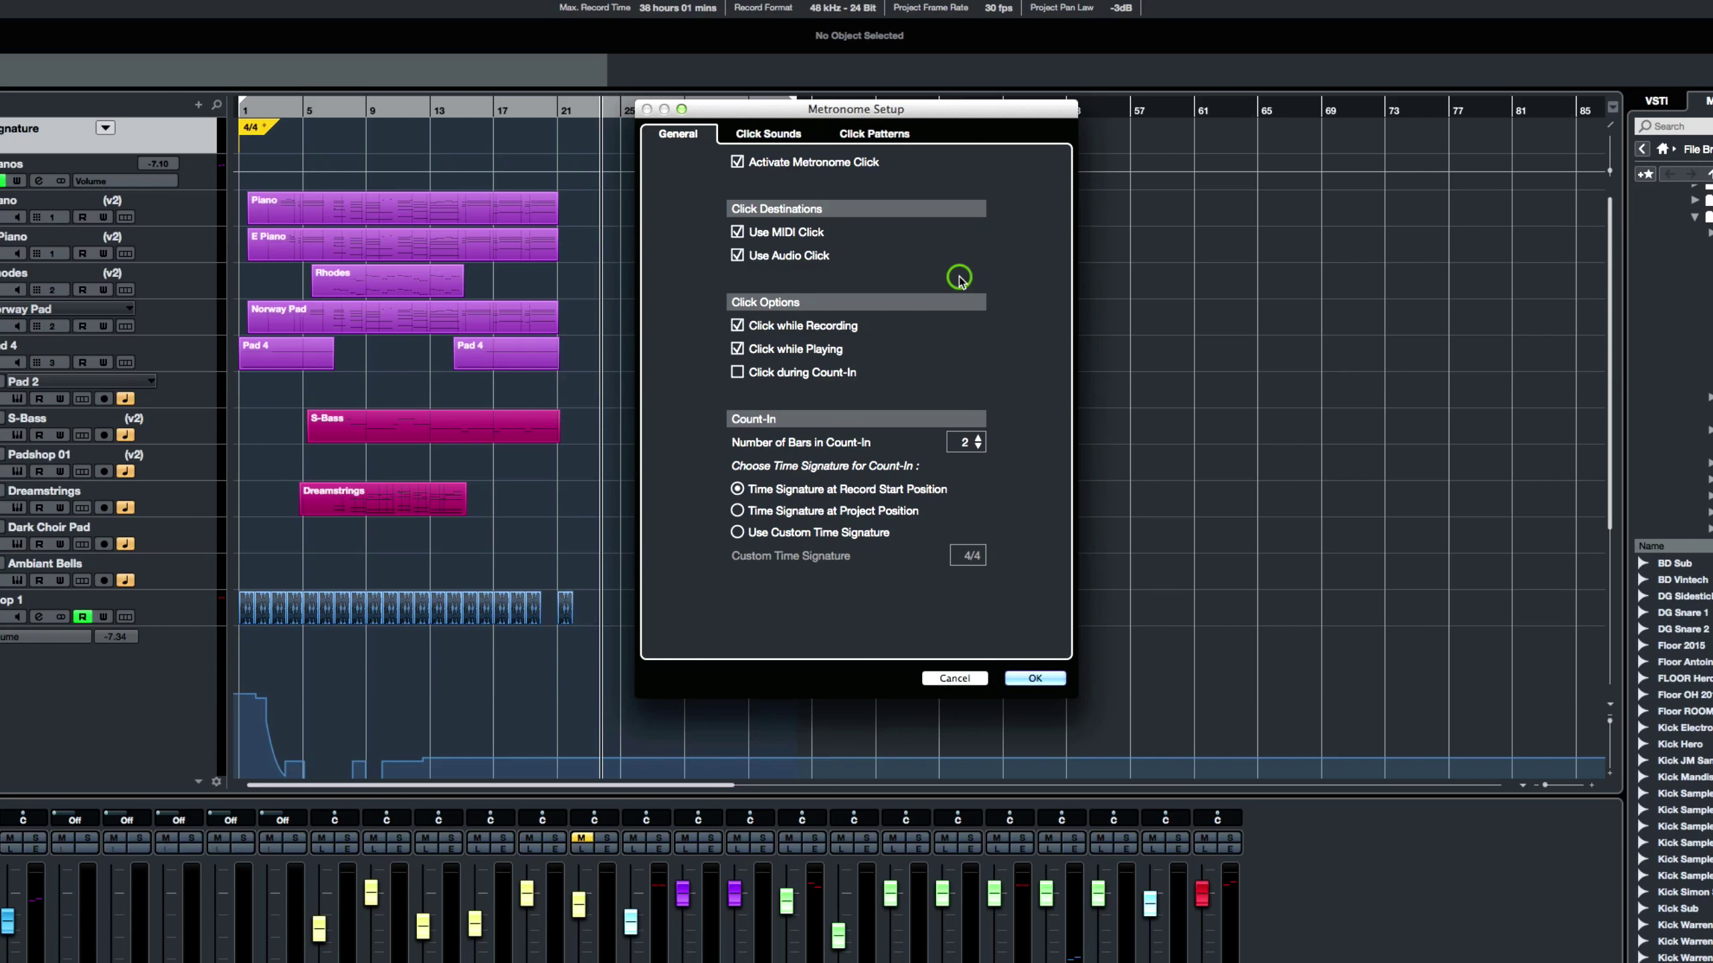
click(763, 139)
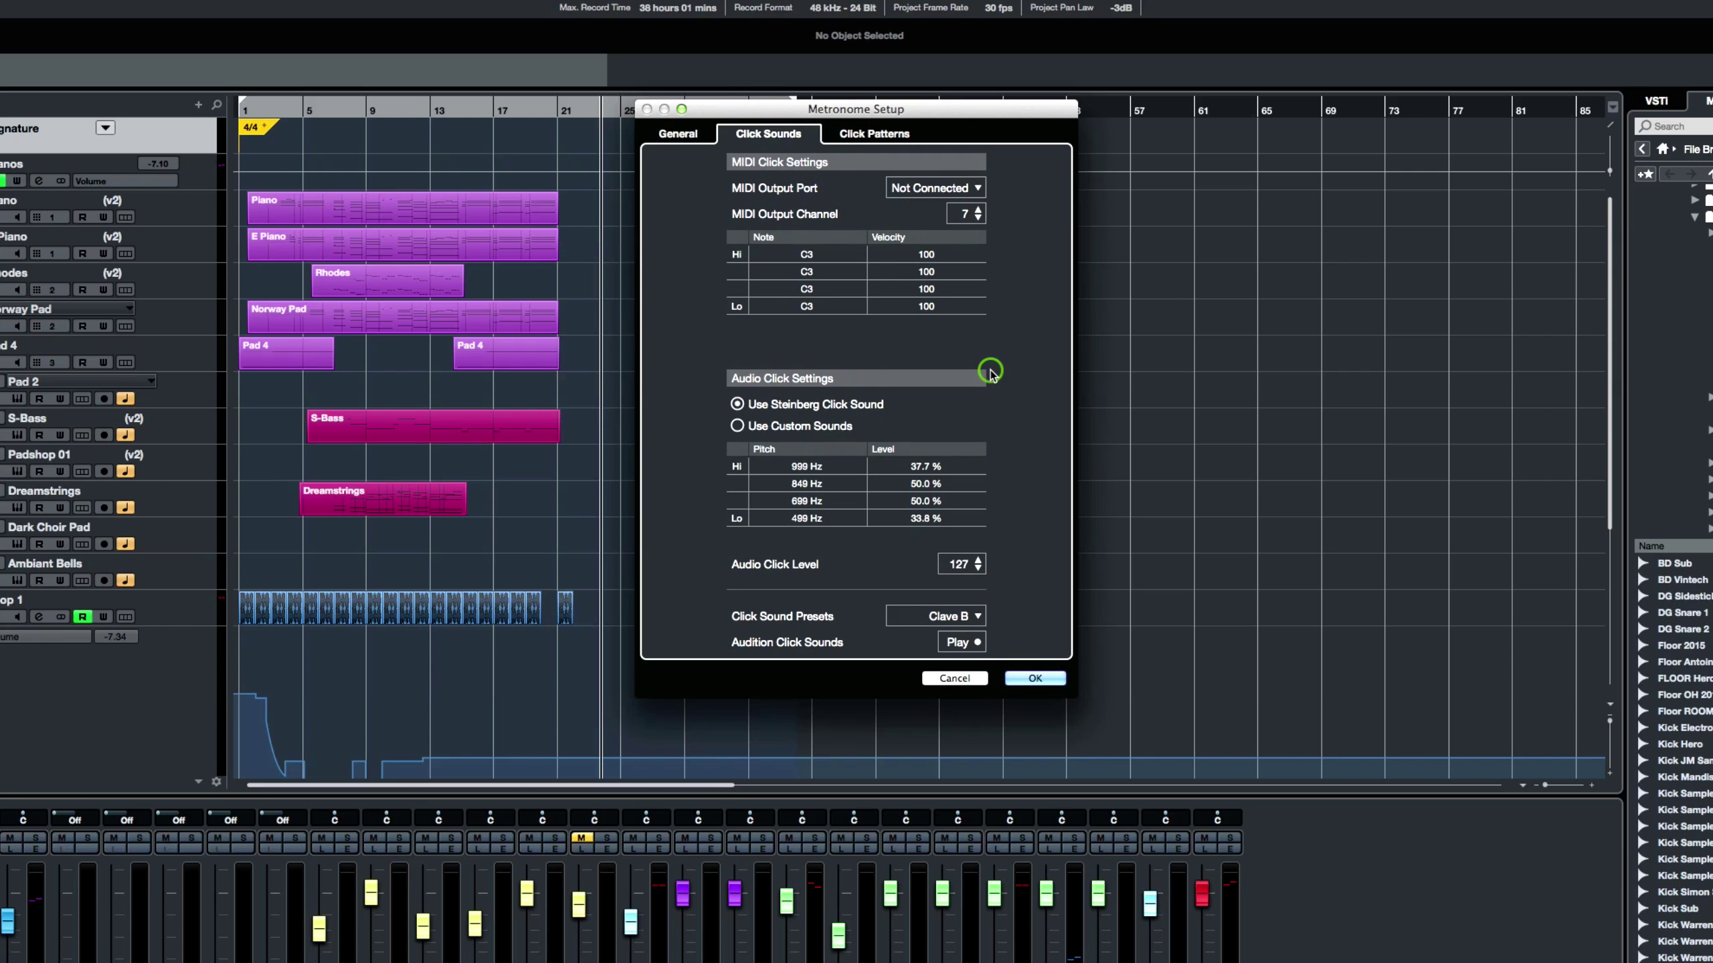
click(970, 642)
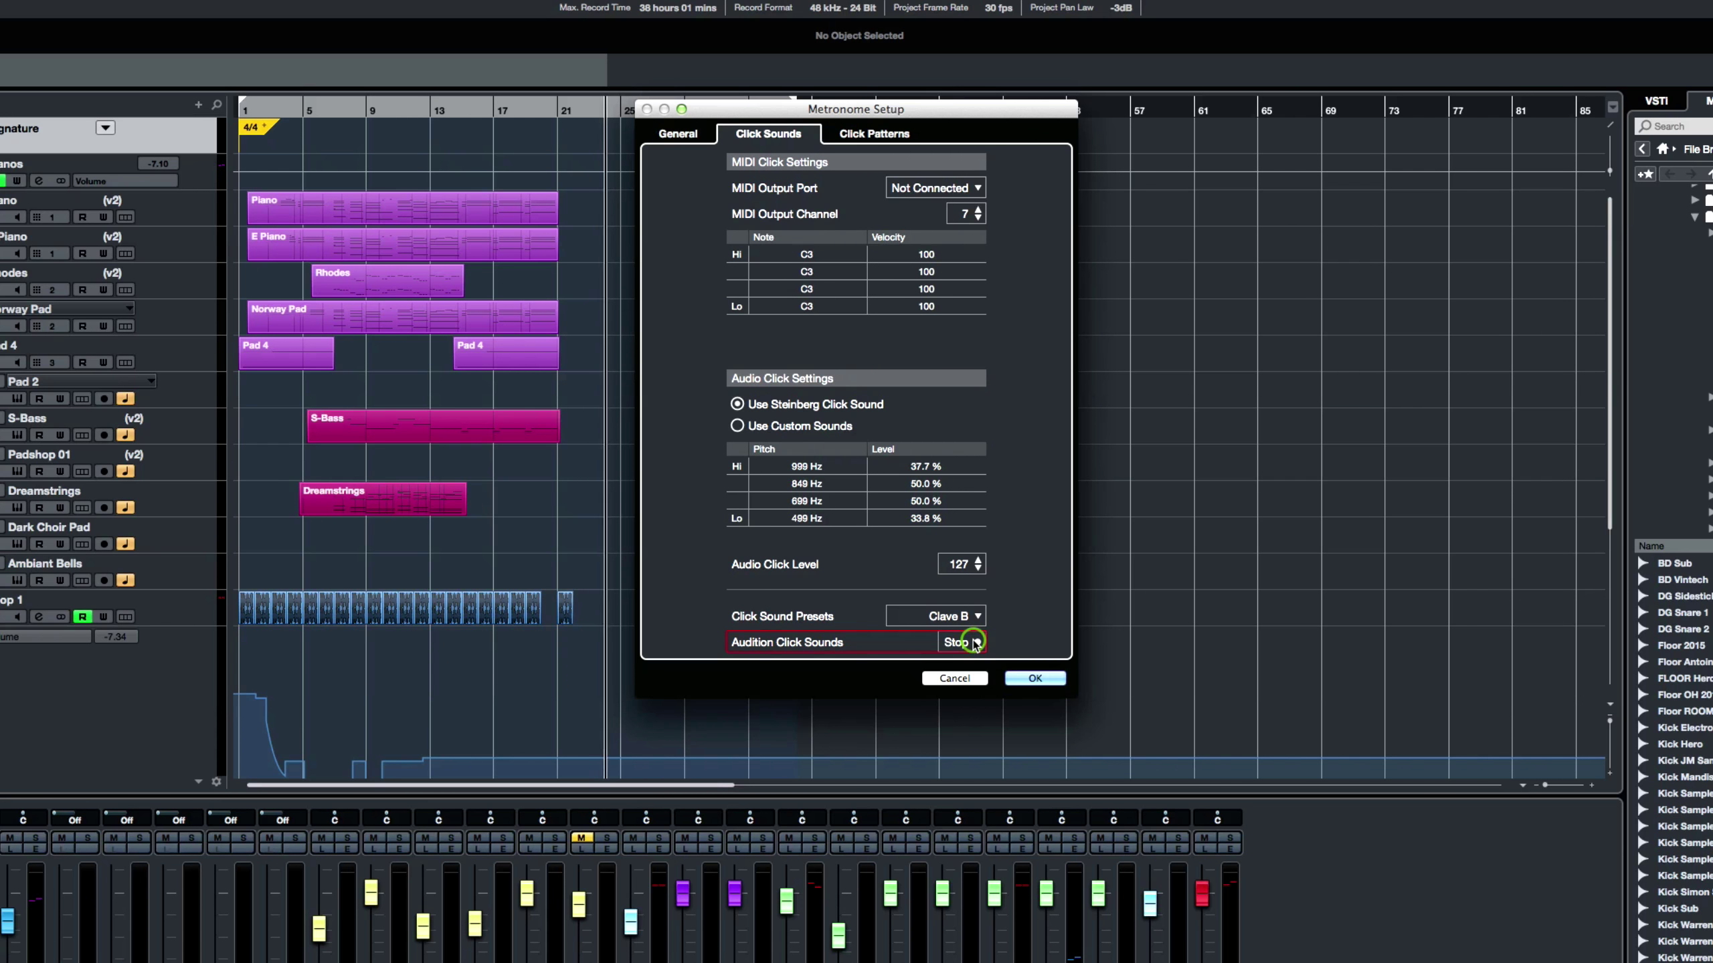
click(971, 641)
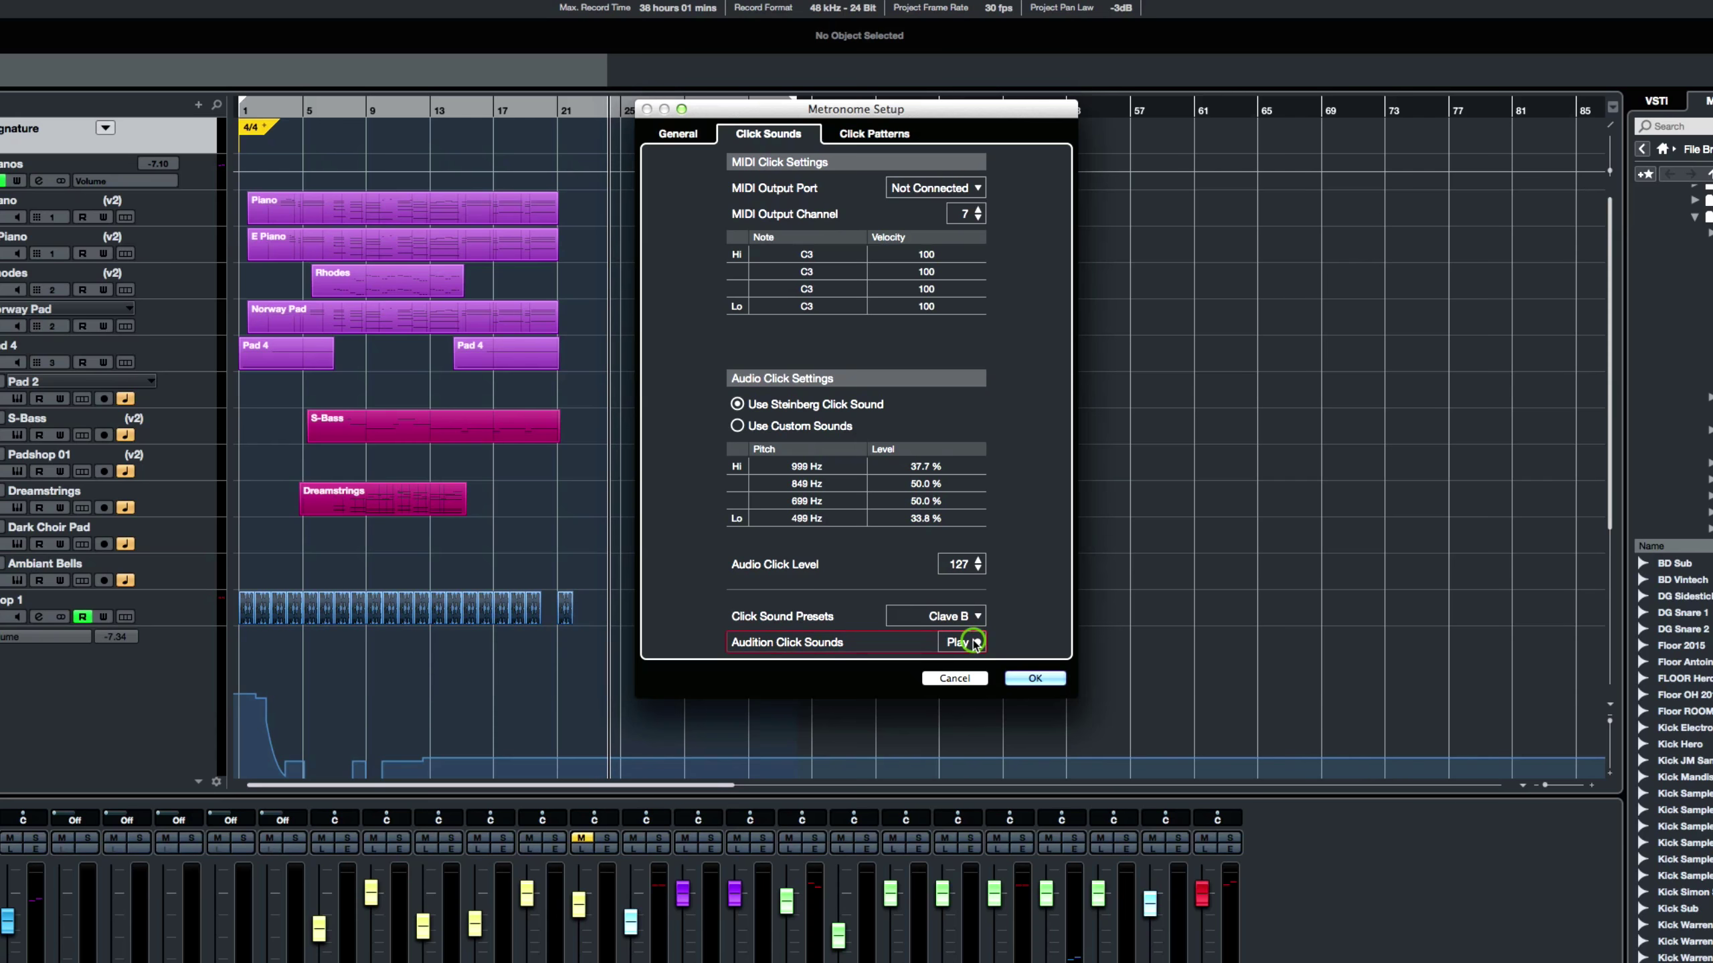
- Audition the Hihat, Stick and Woodblock click sound presets in turn, leaving Woodblock selected
click(965, 616)
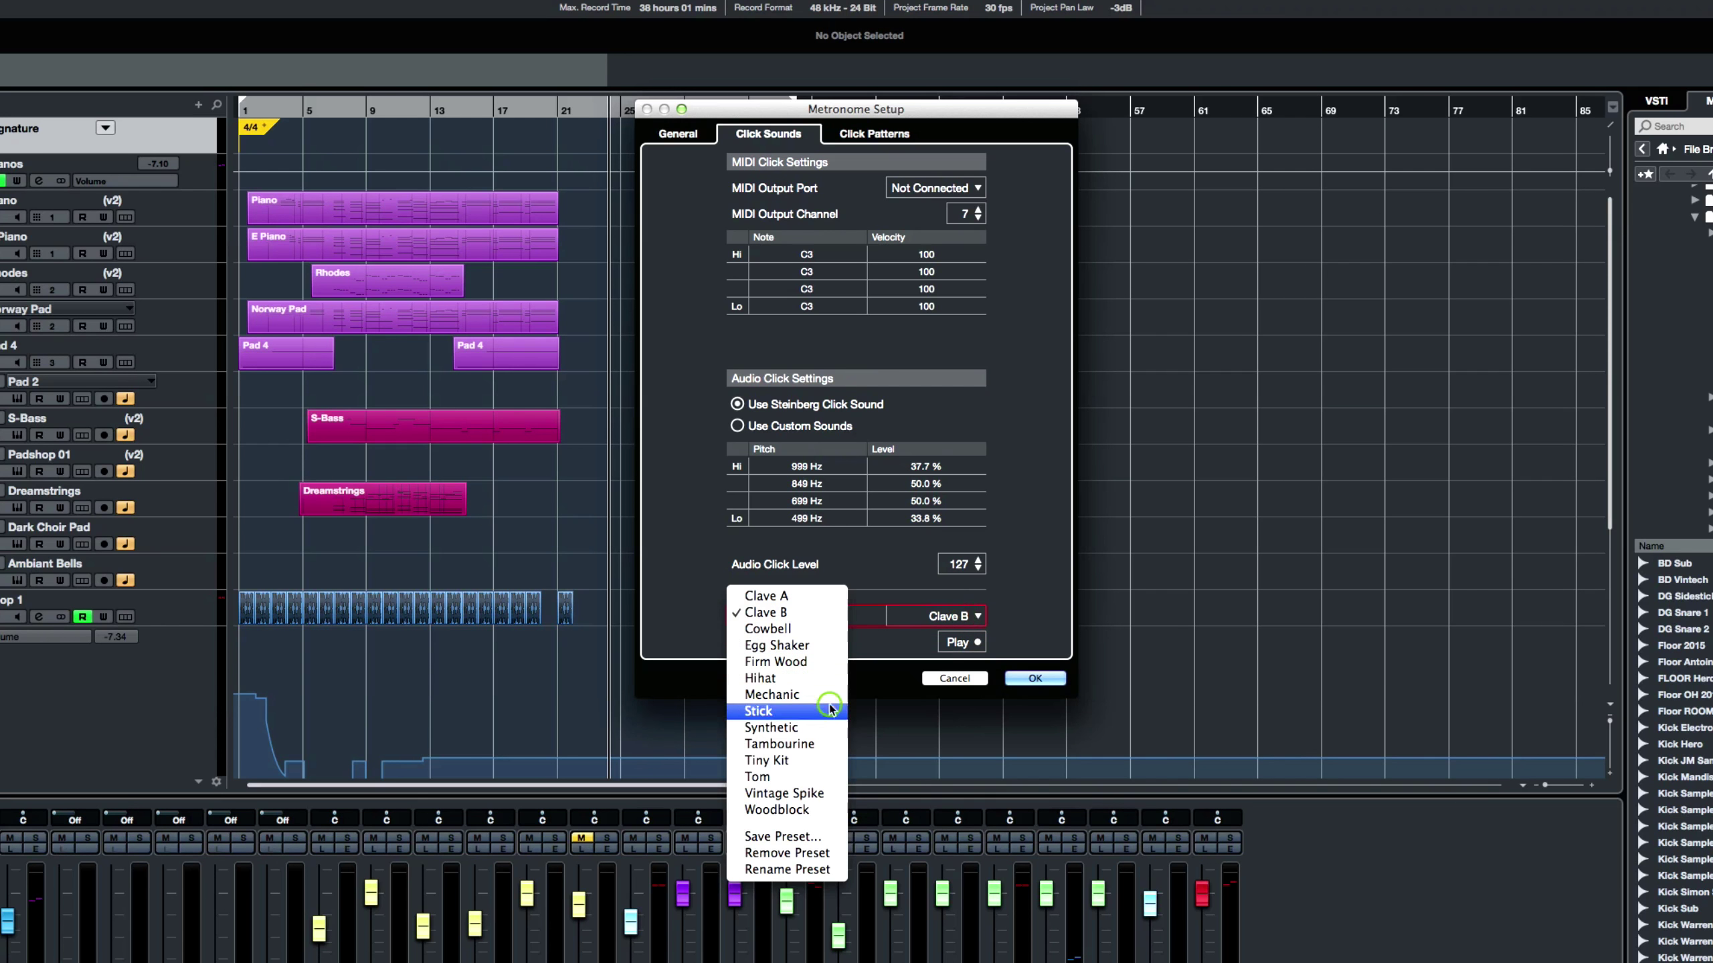
click(811, 678)
click(957, 642)
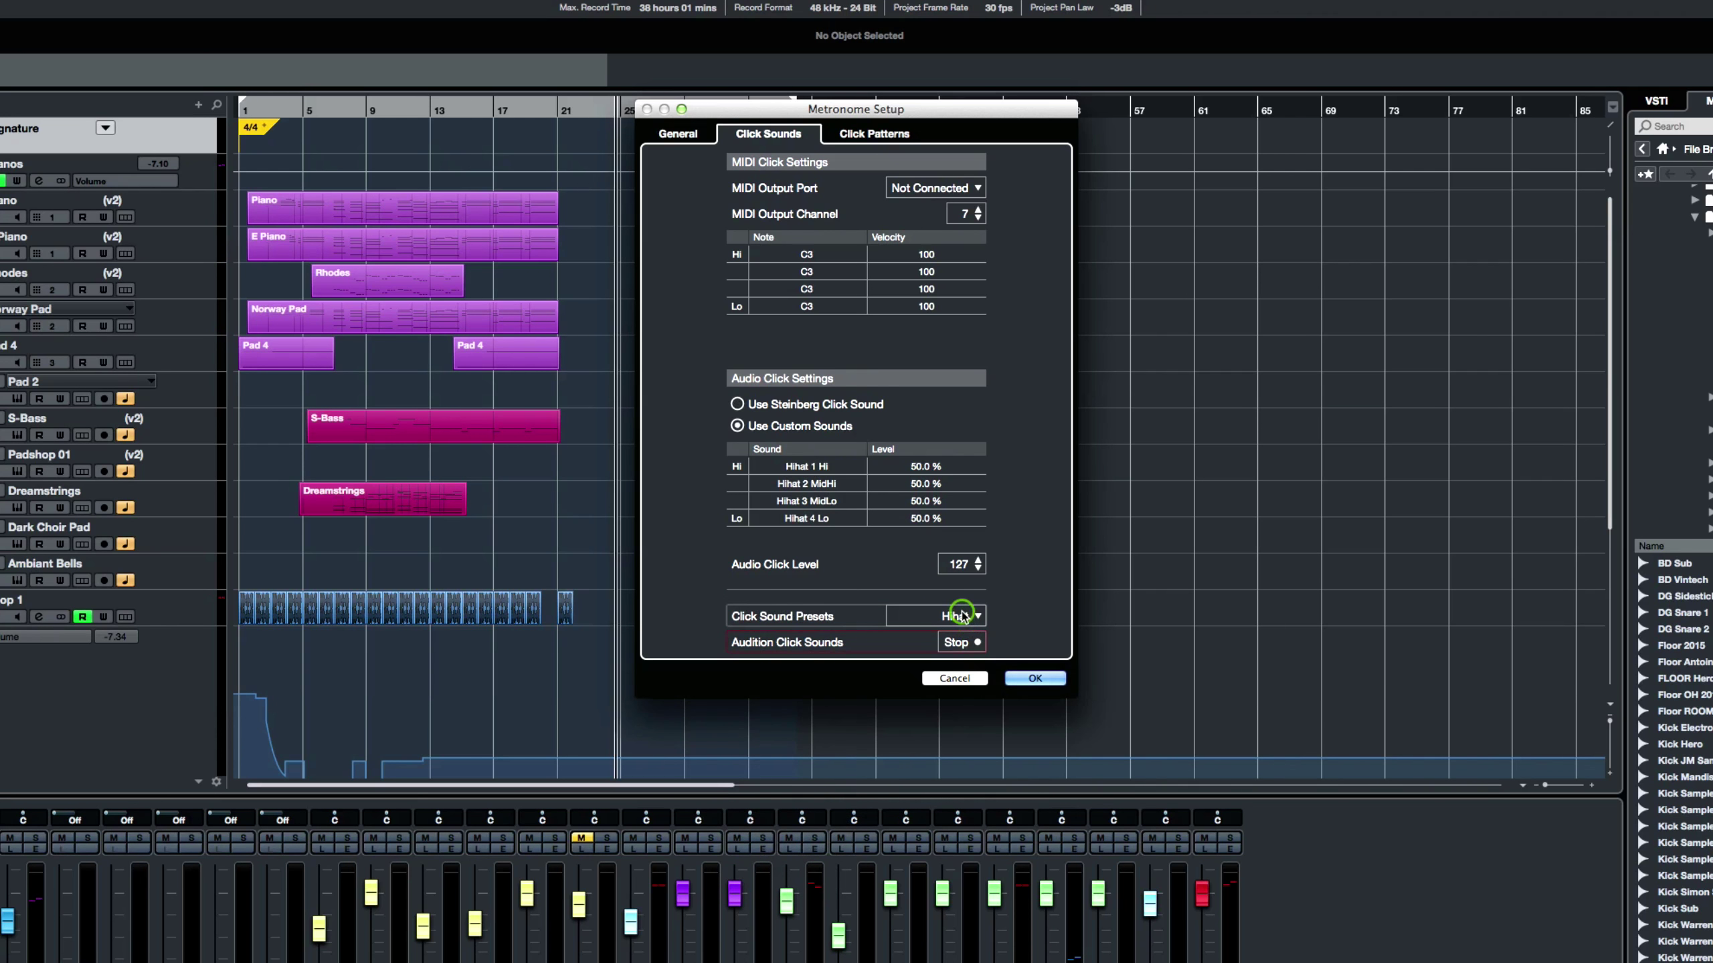
click(966, 616)
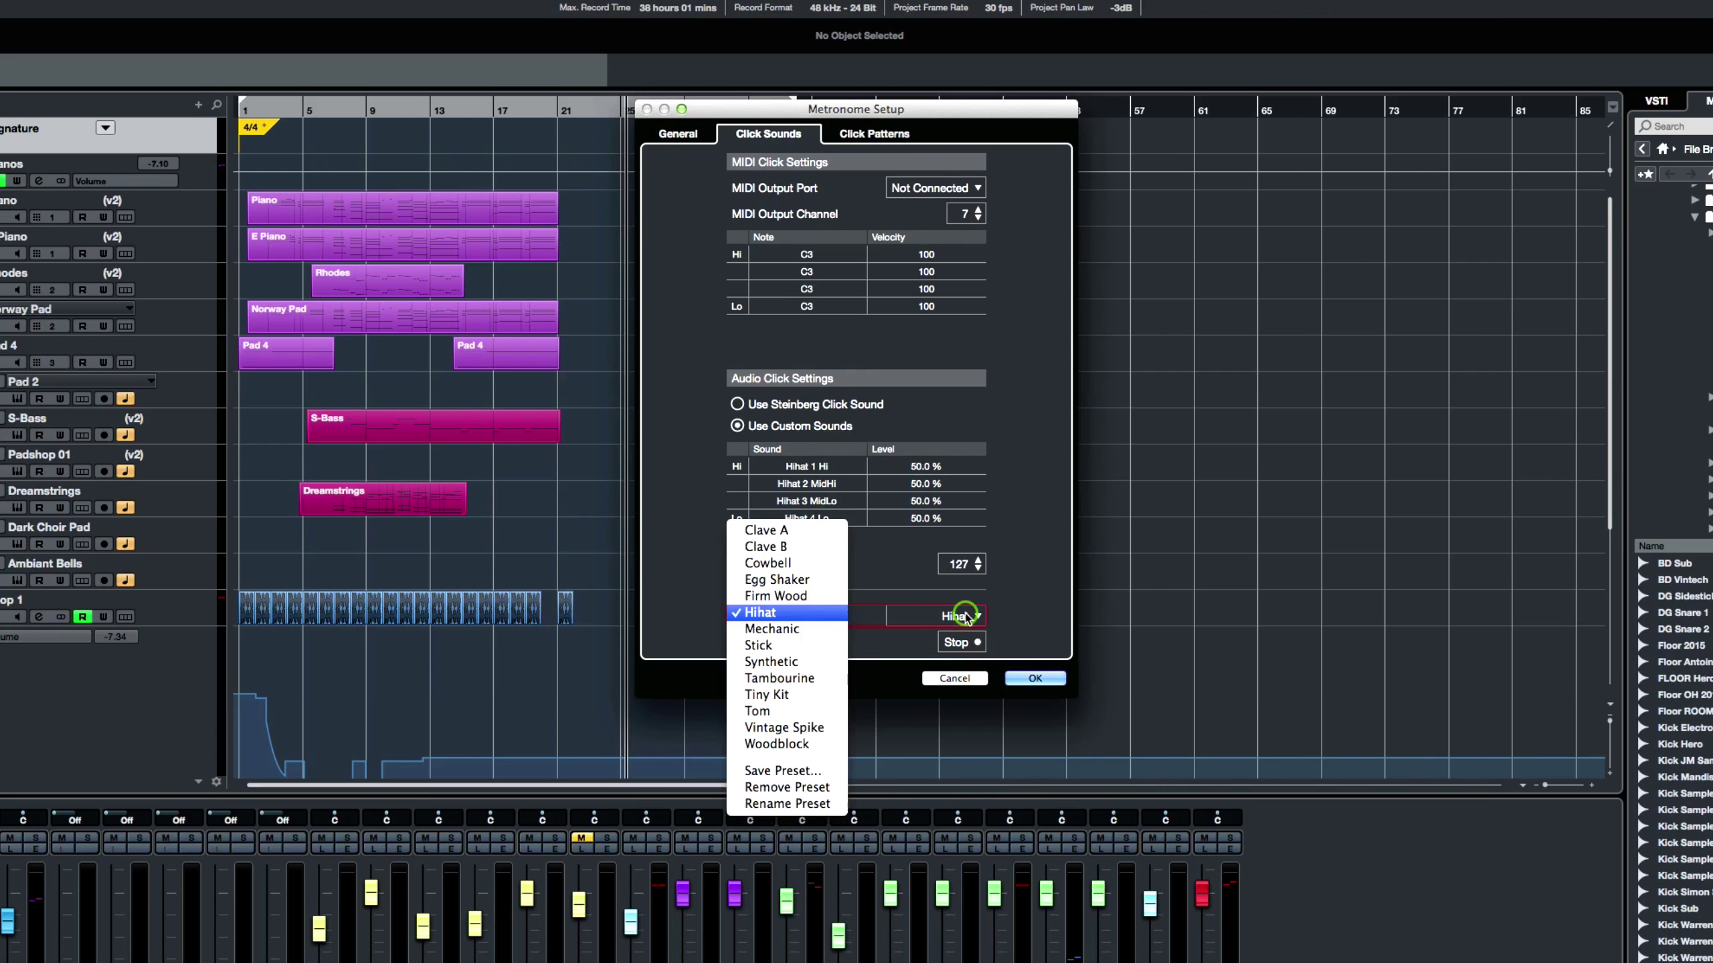
click(776, 645)
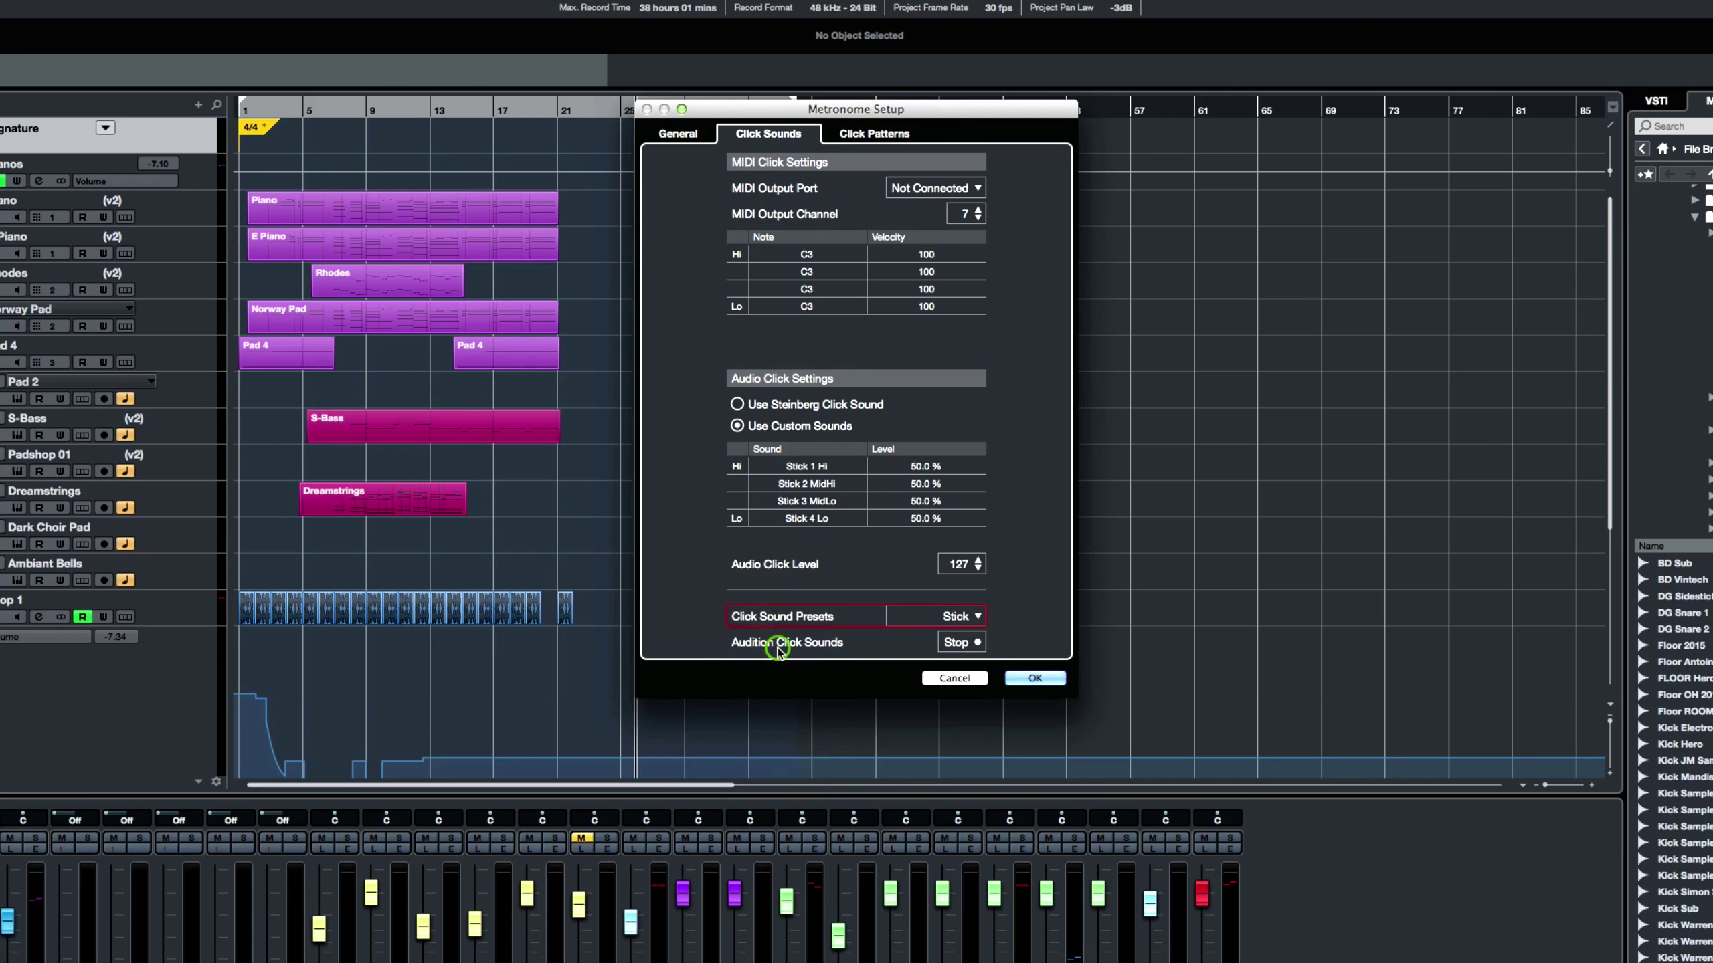
click(963, 617)
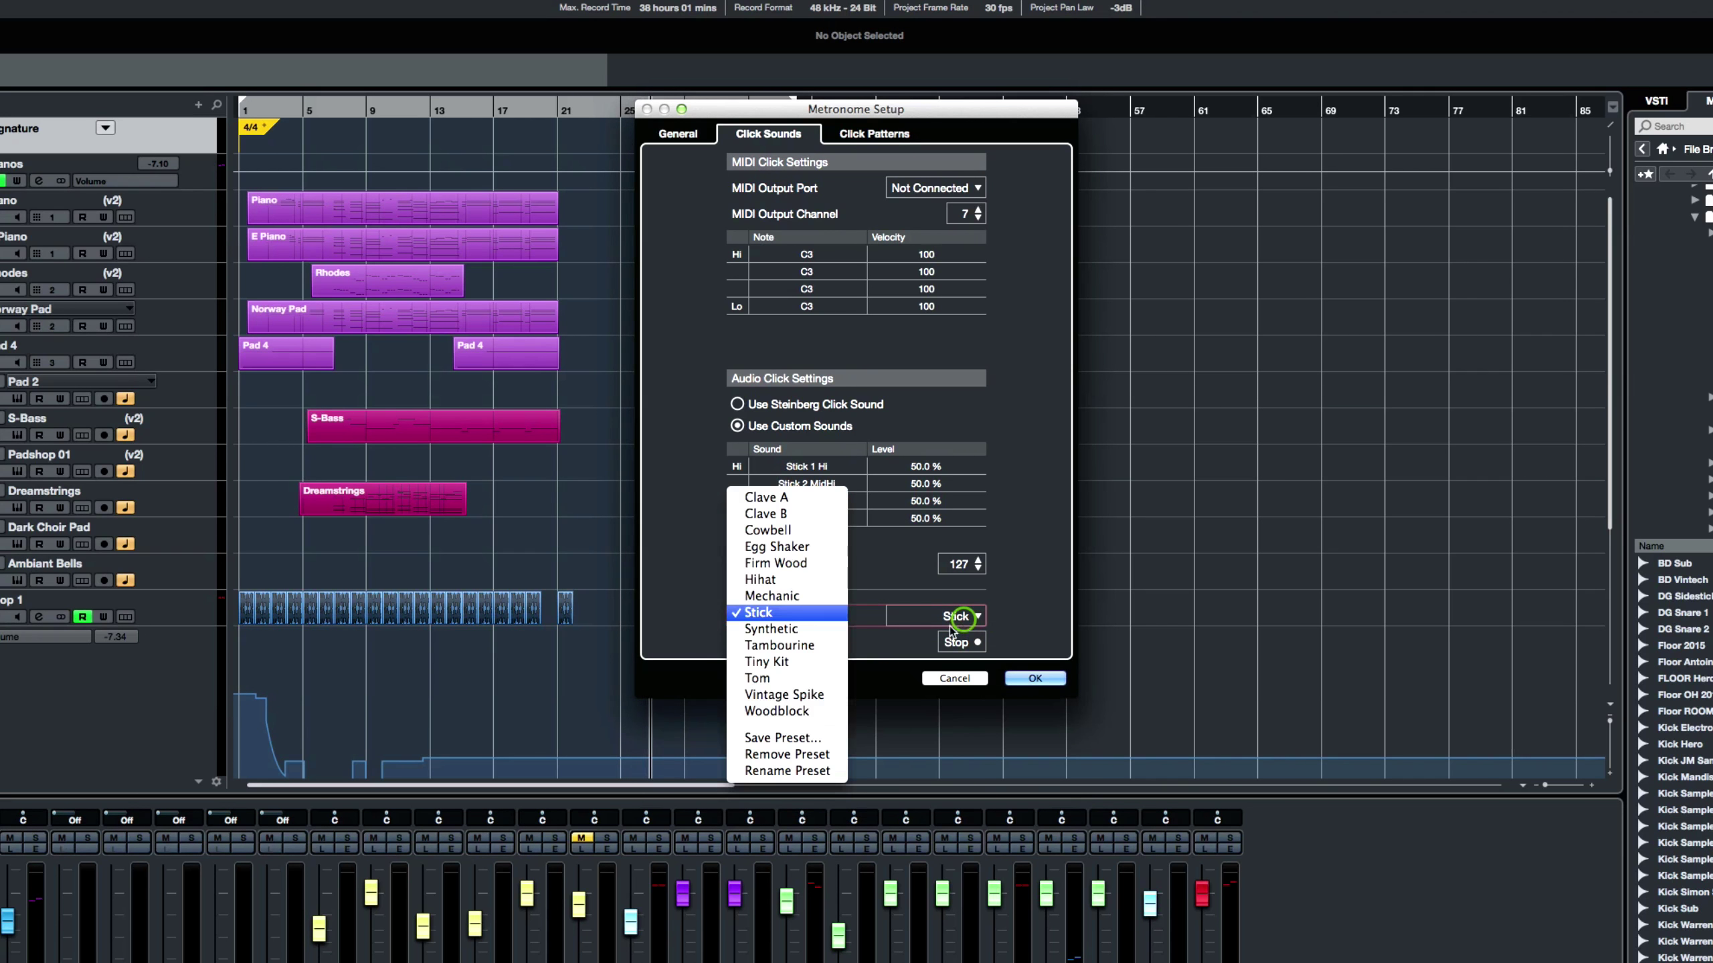
click(813, 713)
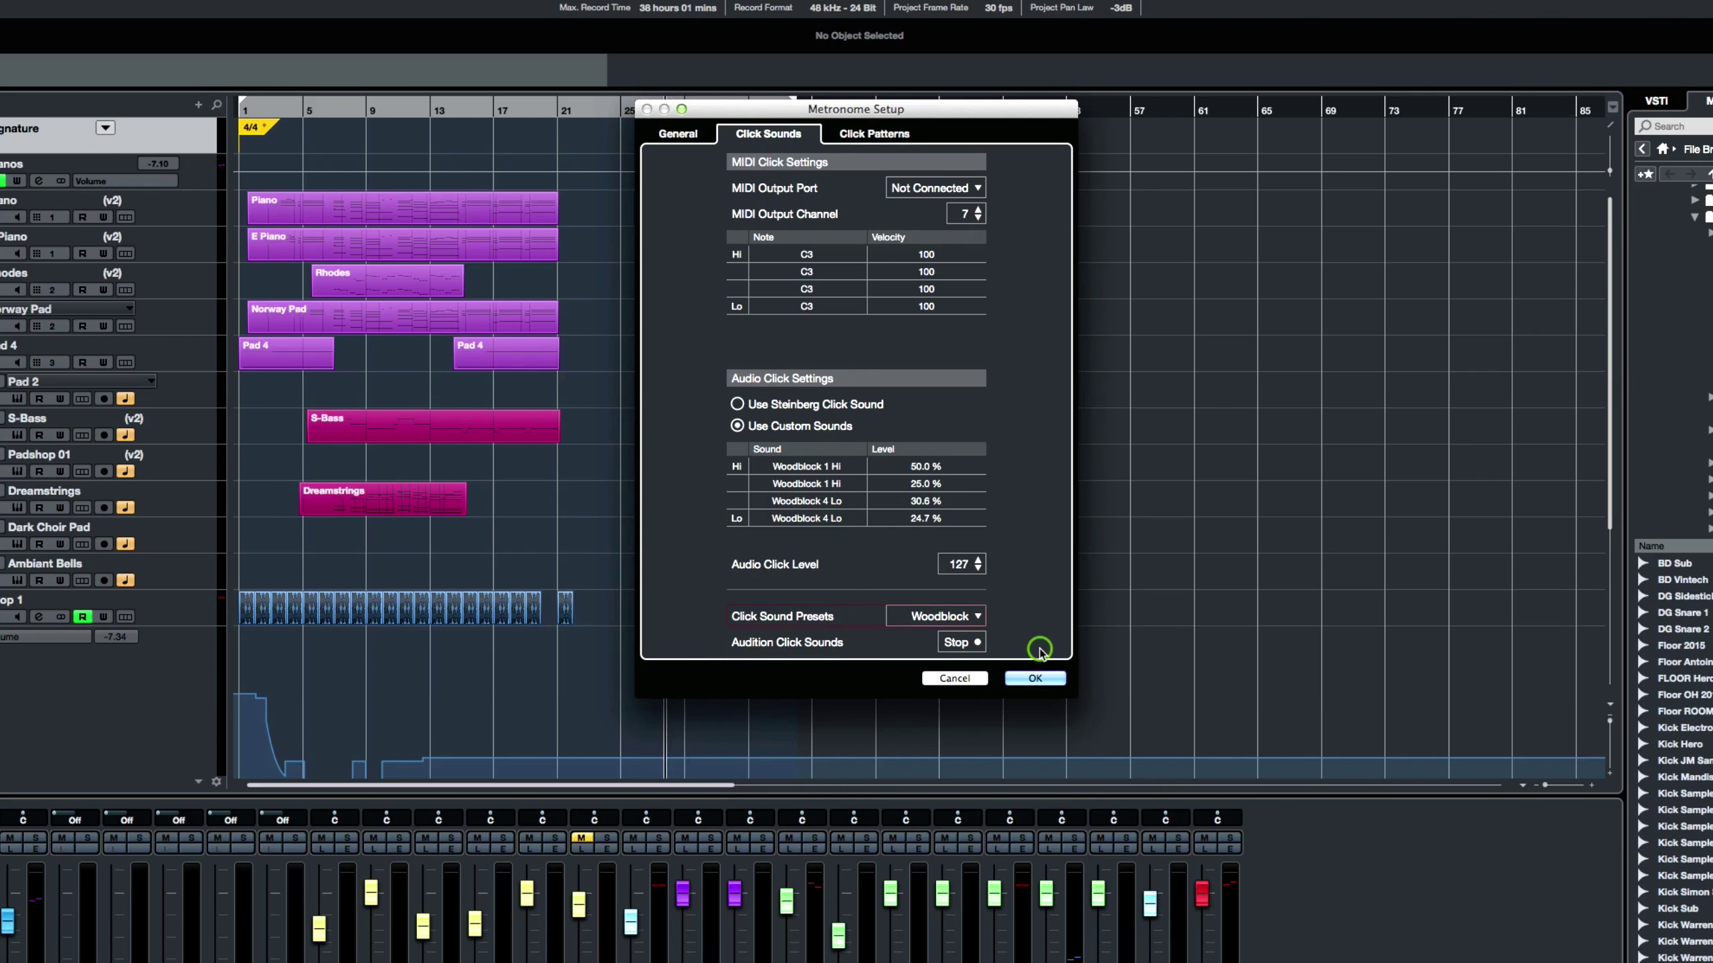
- Stop the click audition and switch the audio click back to the Steinberg click sound
click(957, 642)
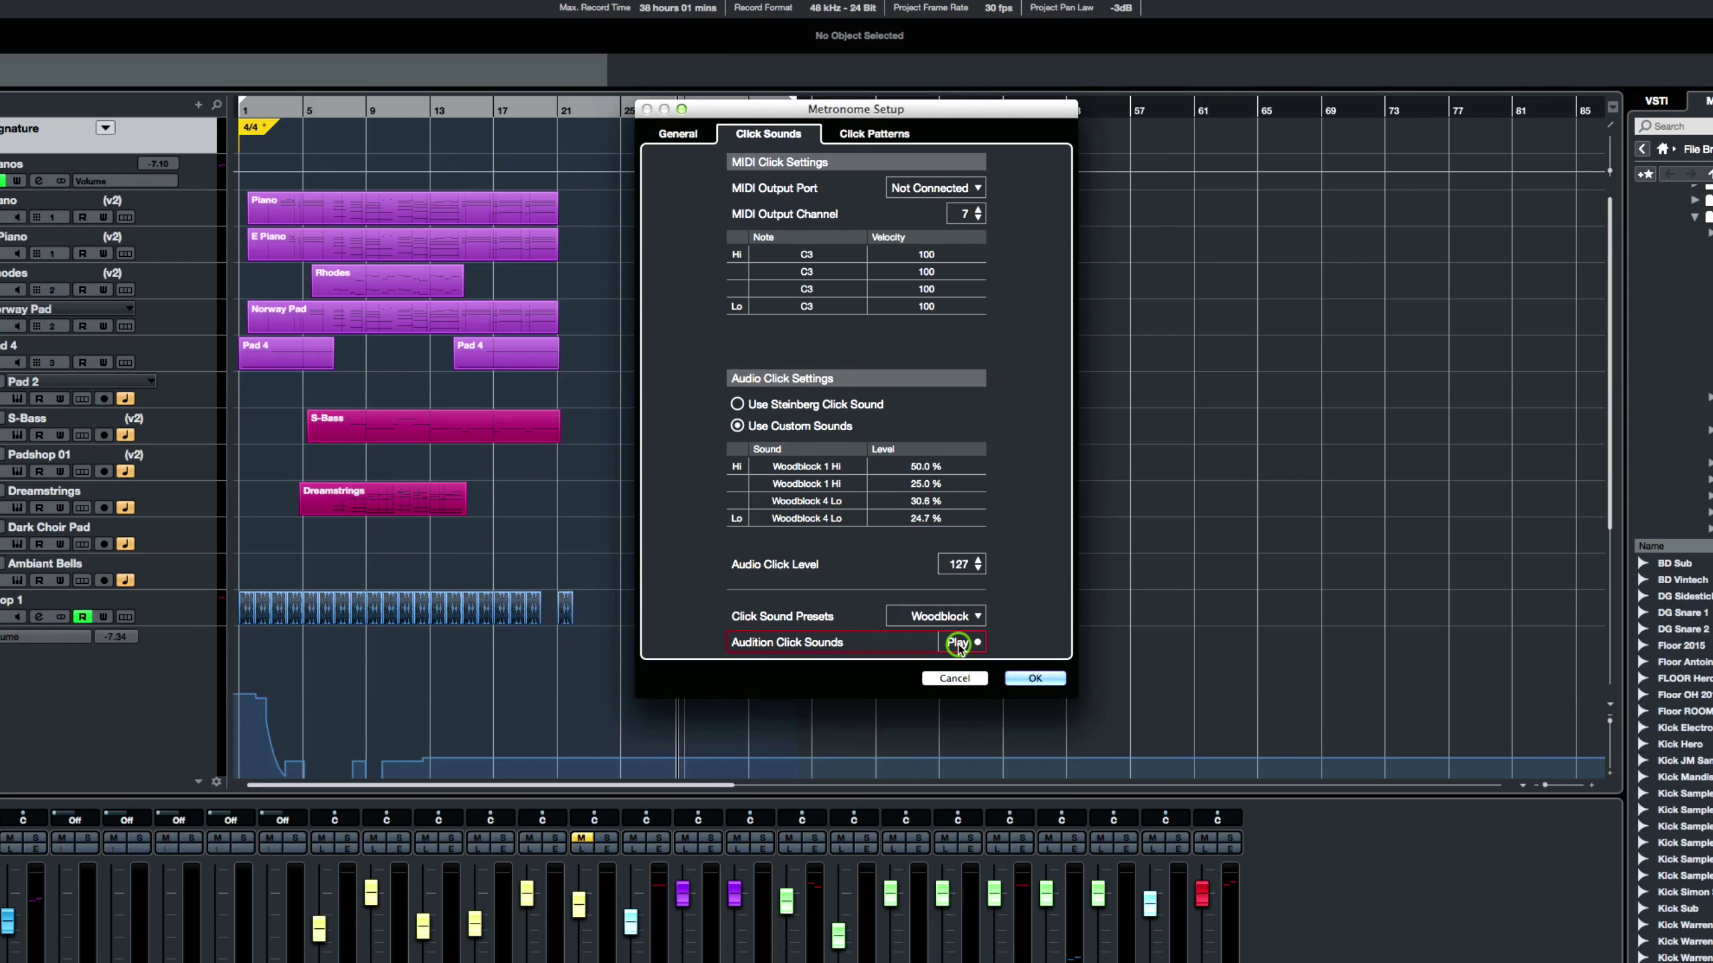
click(957, 626)
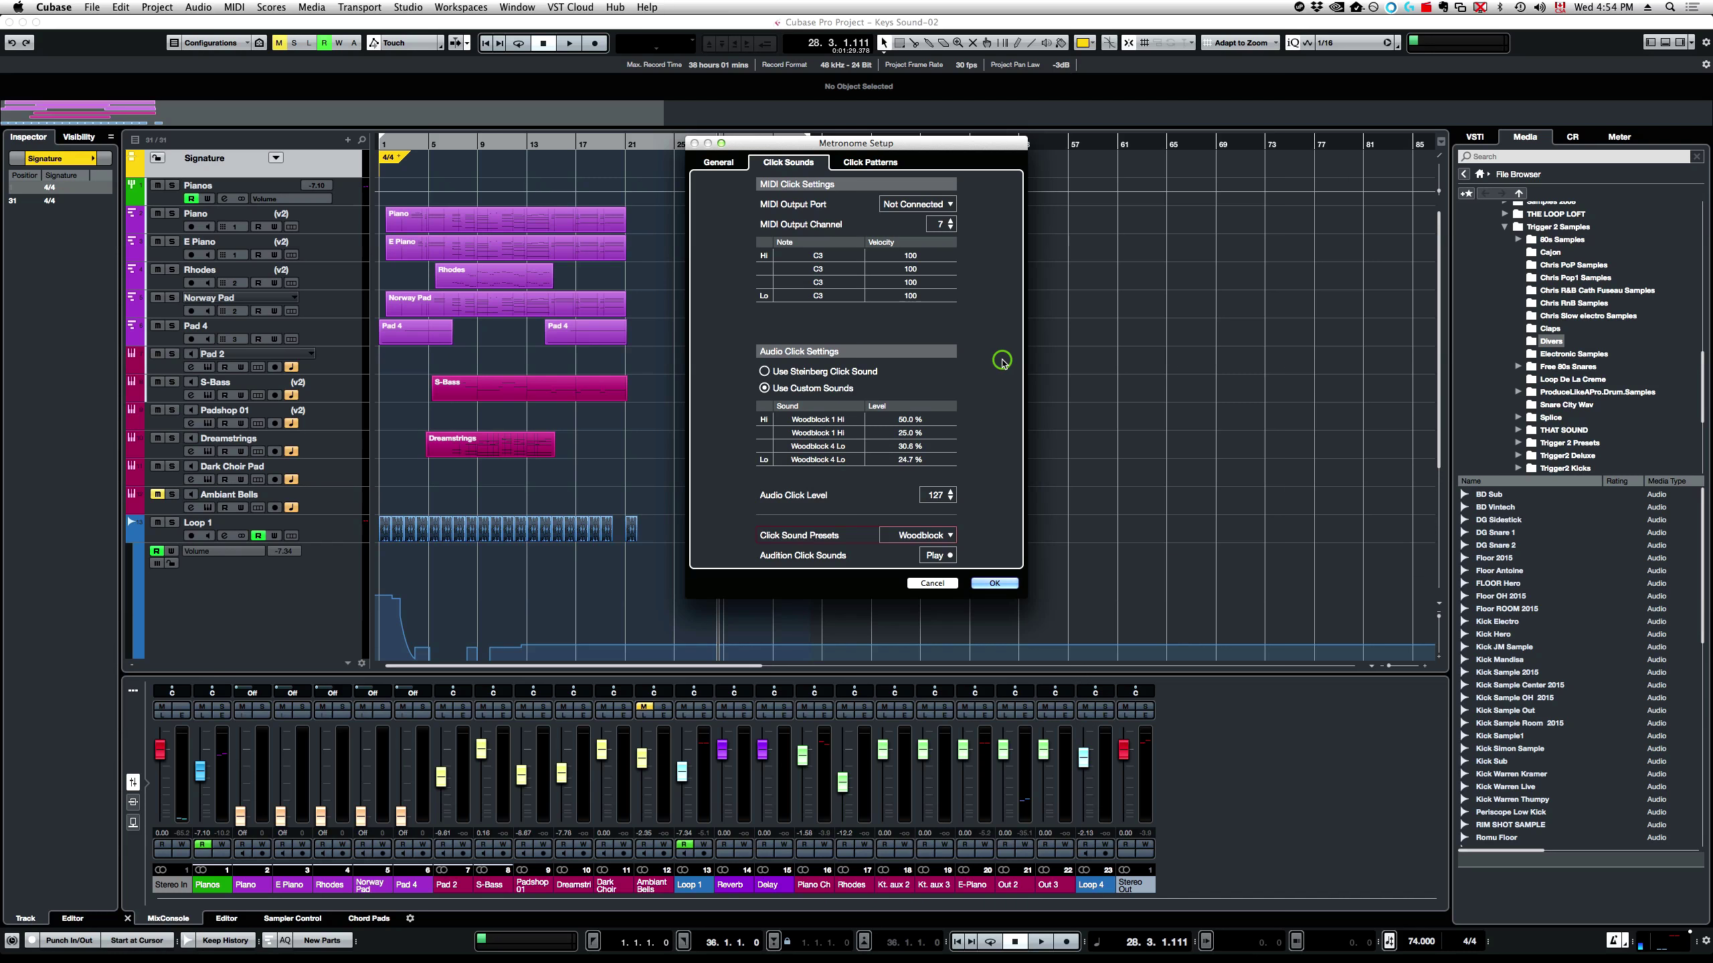
click(766, 373)
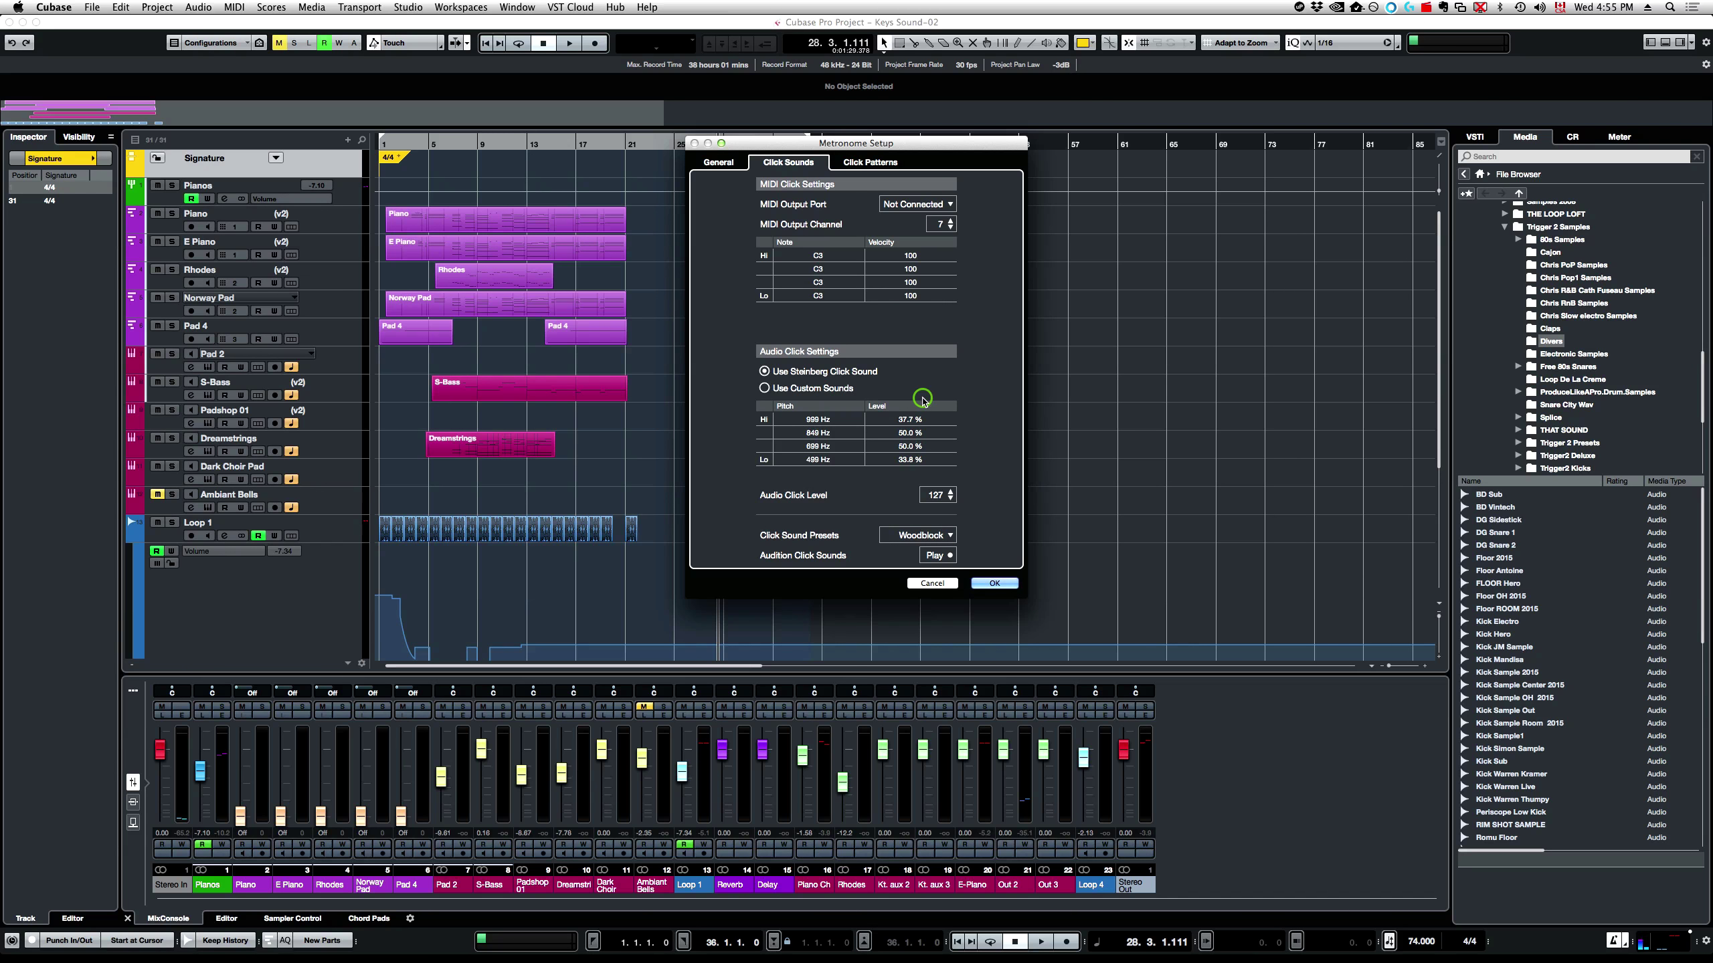
- Look through the metronome's click patterns for the different time signatures
click(852, 162)
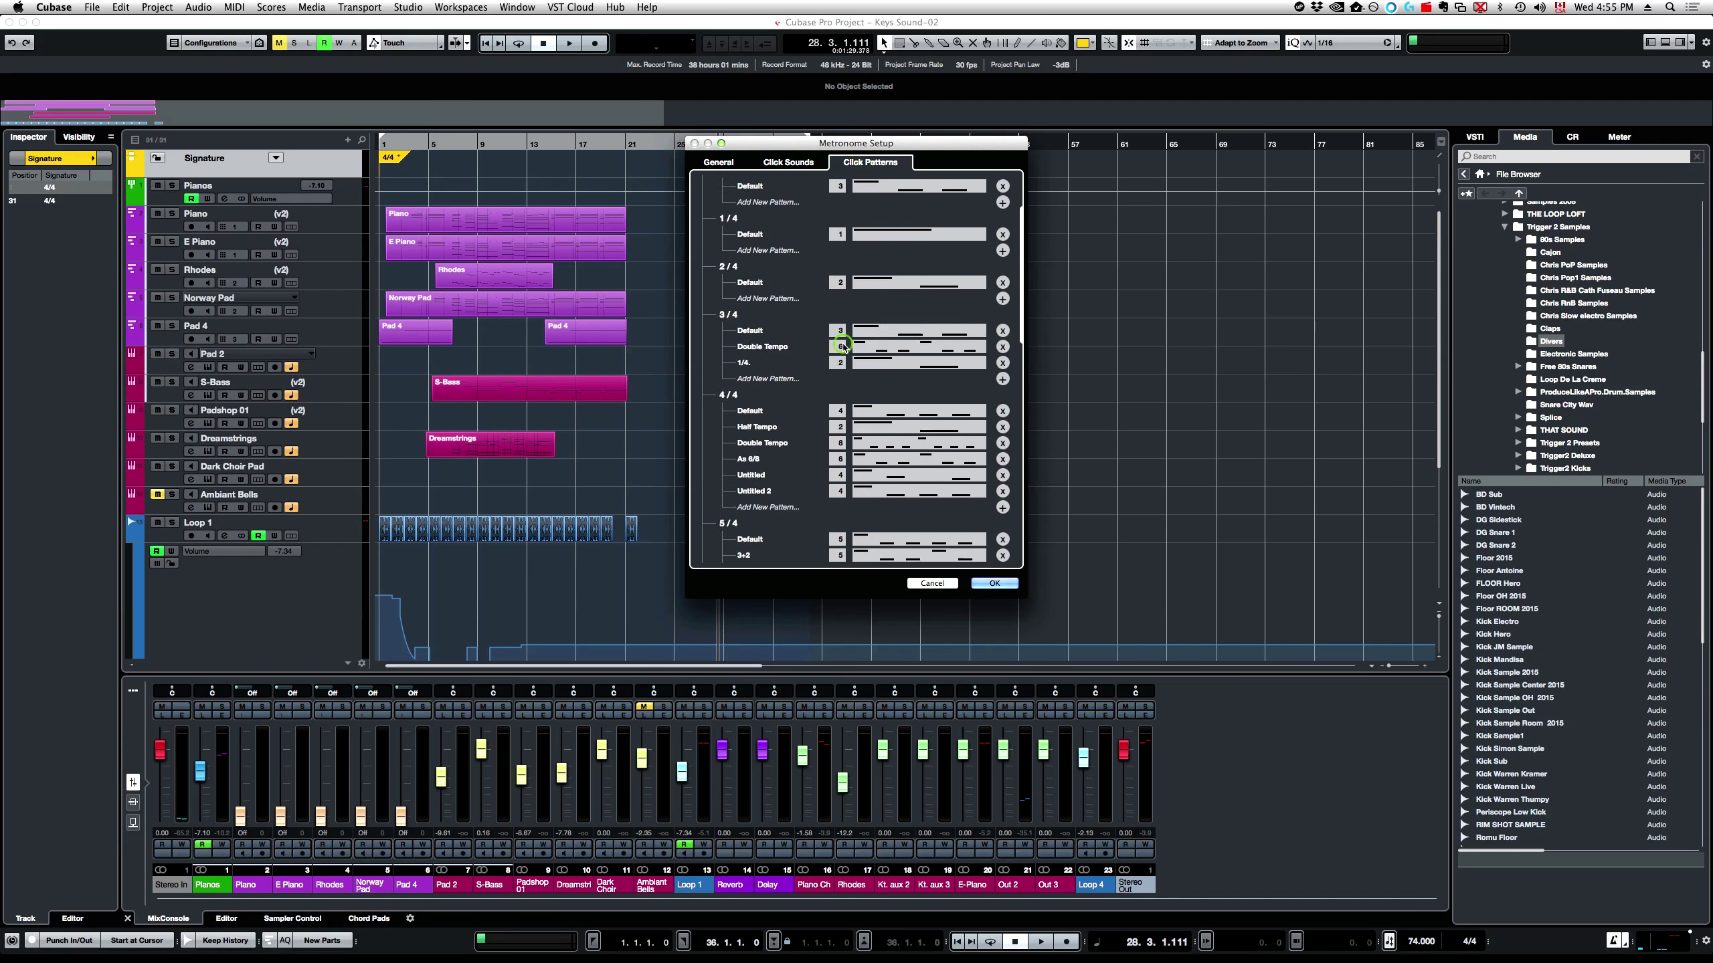
click(844, 343)
scroll(850, 344, down, 3)
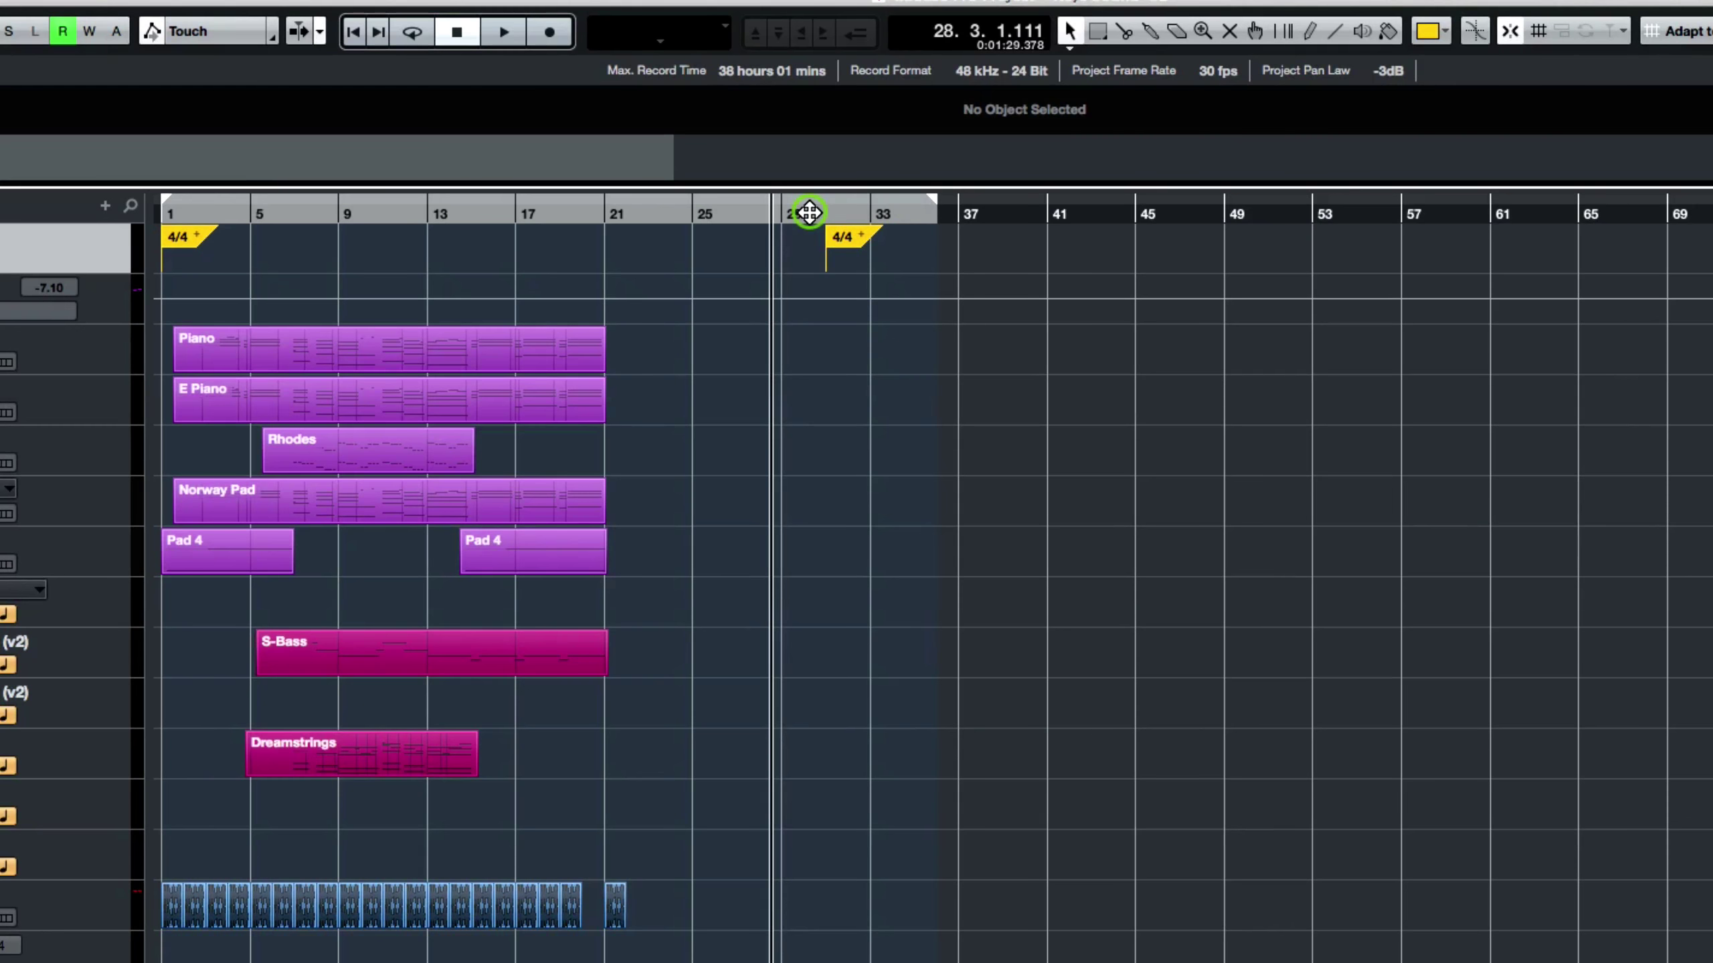
- Play the metronome click from bar 28 and view the click pattern of the 4/4 signature at bar 31
key(space)
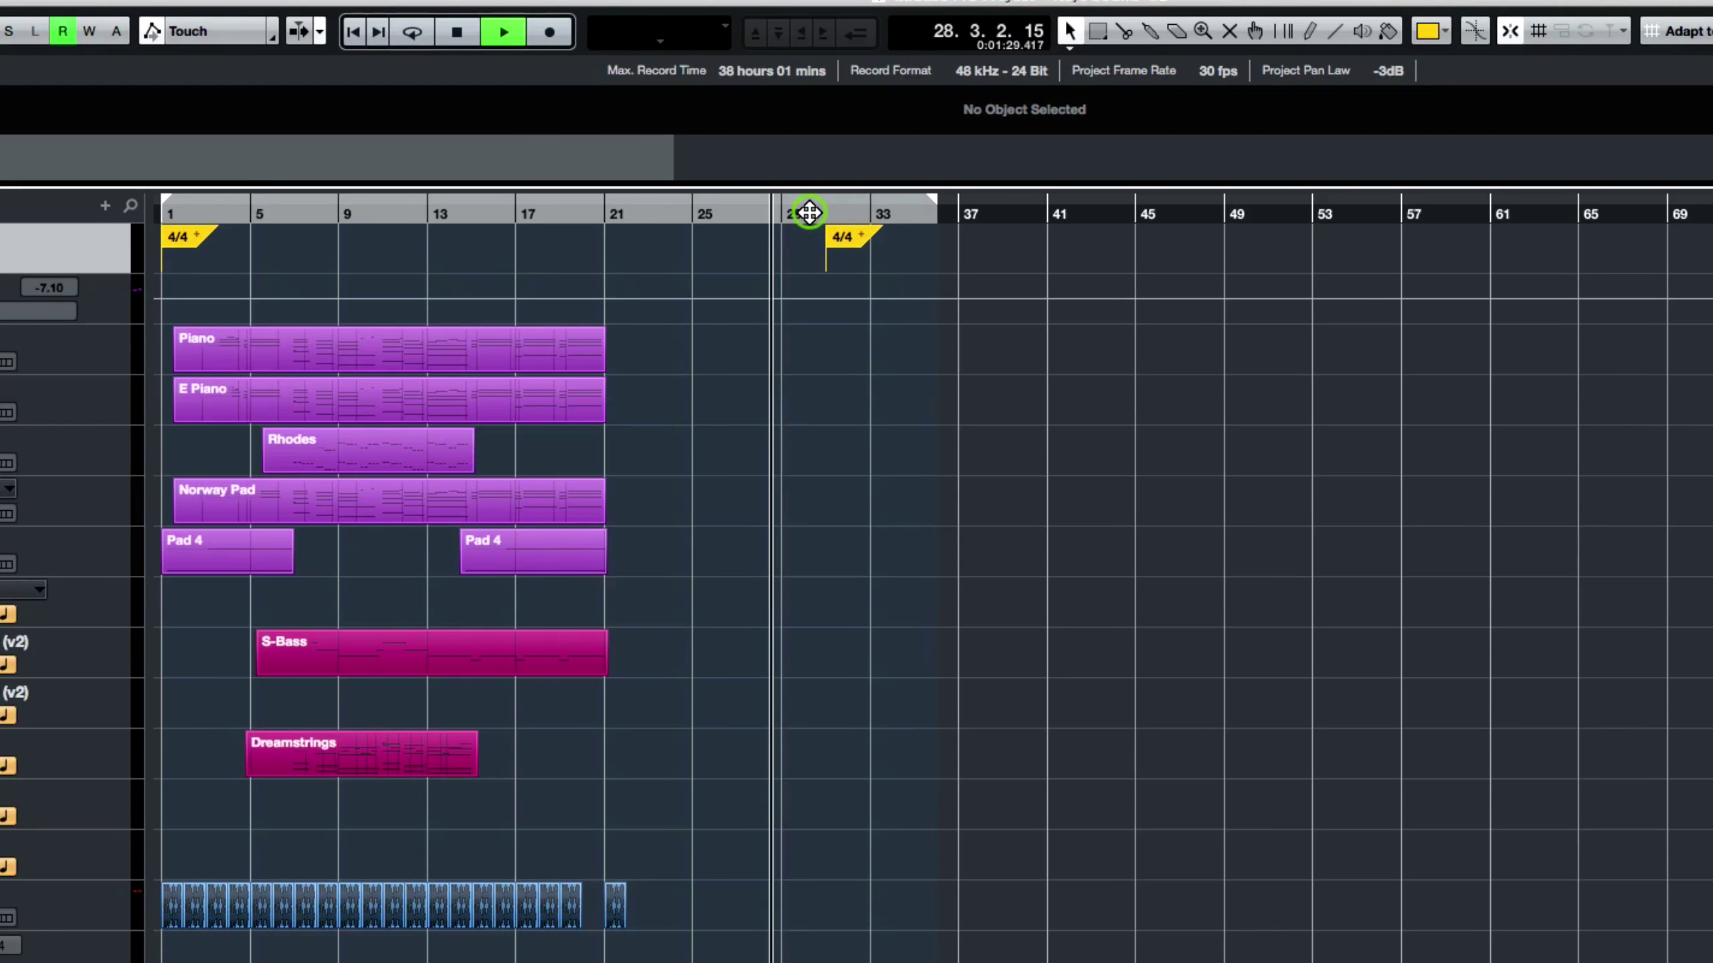
click(863, 237)
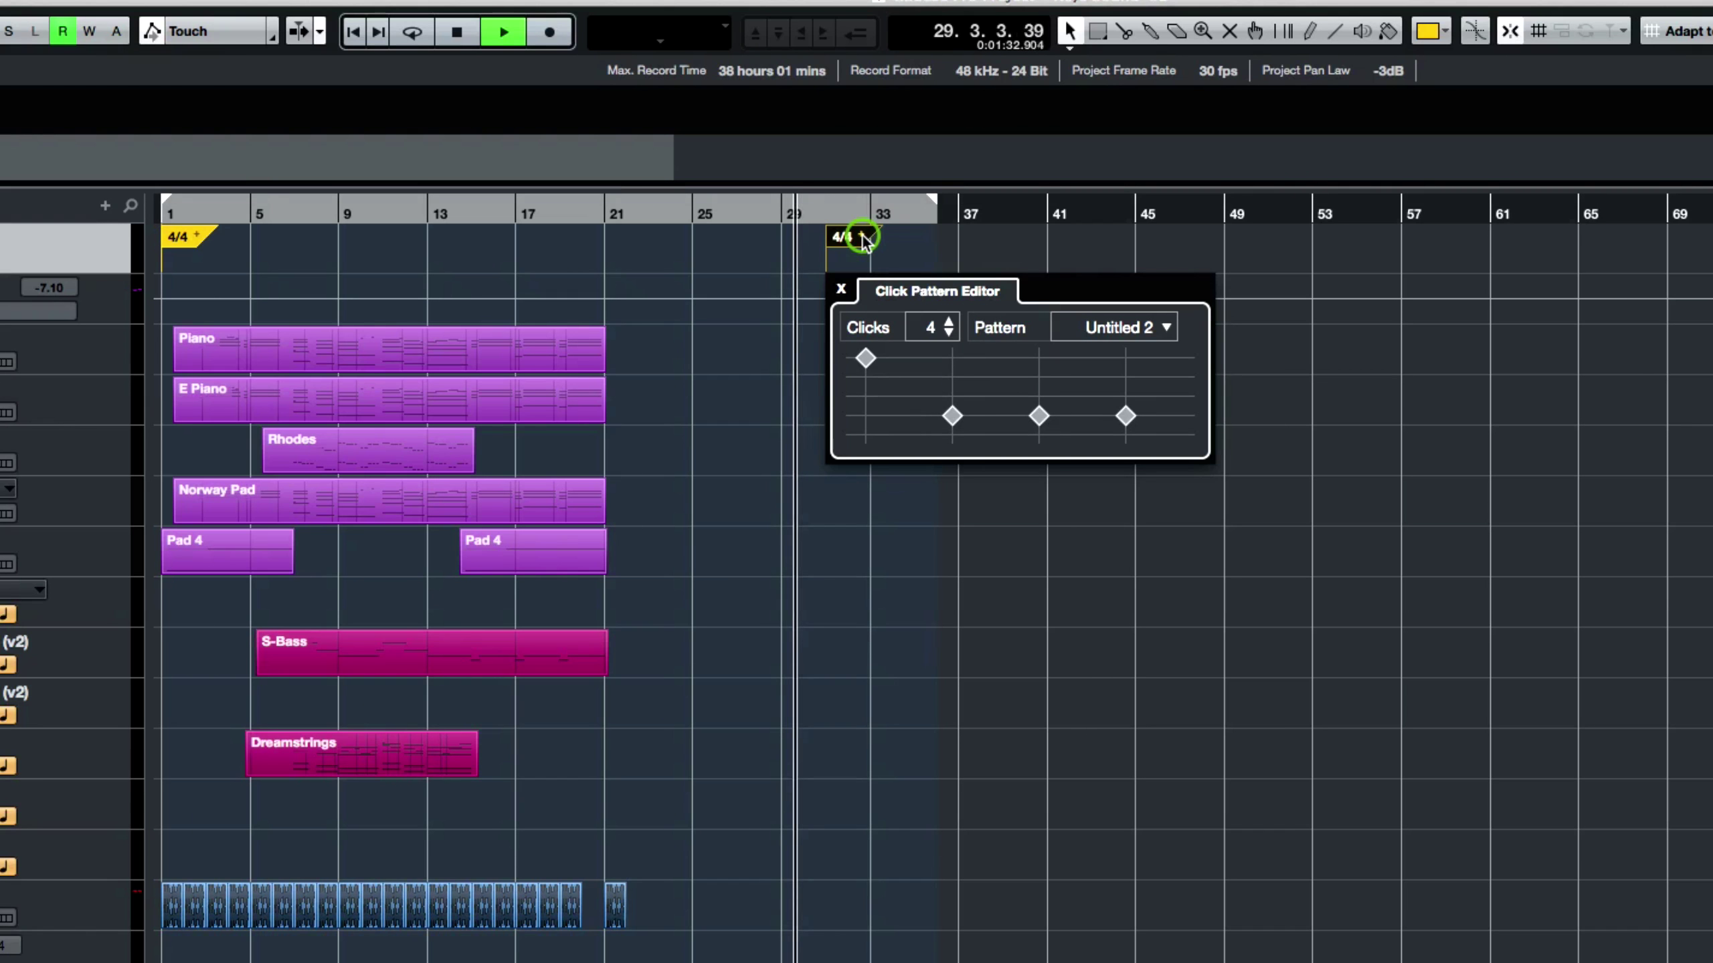
key(space)
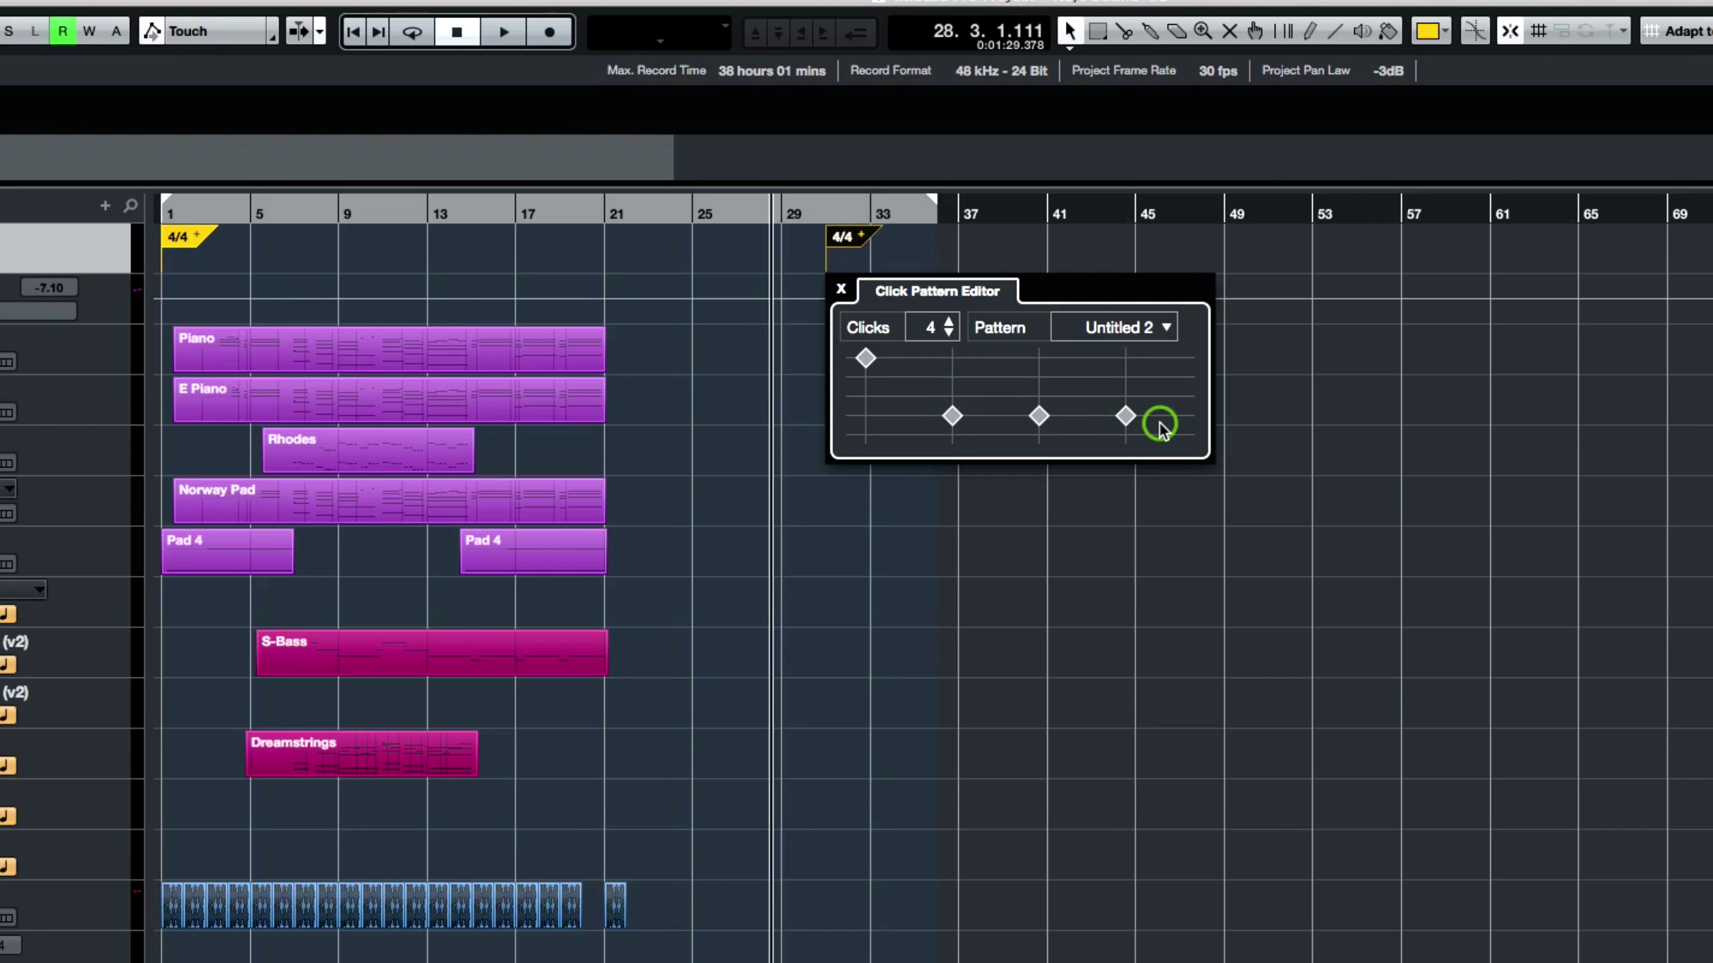
- Apply the Double Tempo click pattern to the 4/4 signature at bar 31
click(967, 402)
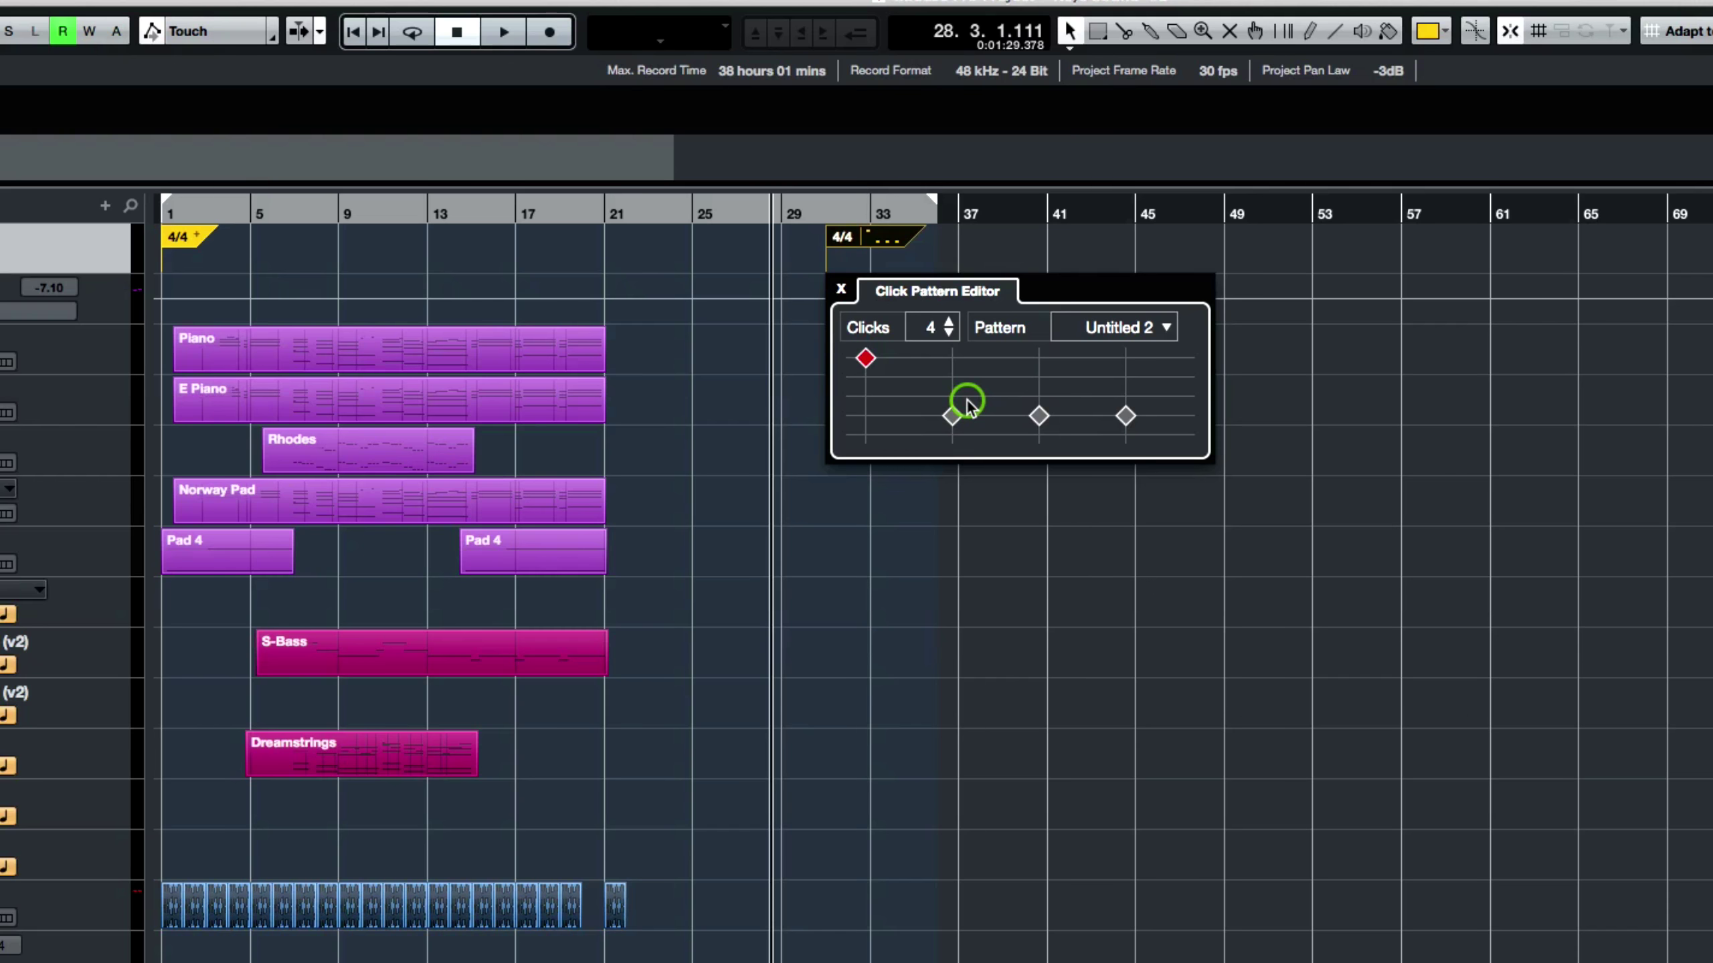
click(1127, 329)
click(1166, 365)
click(1131, 330)
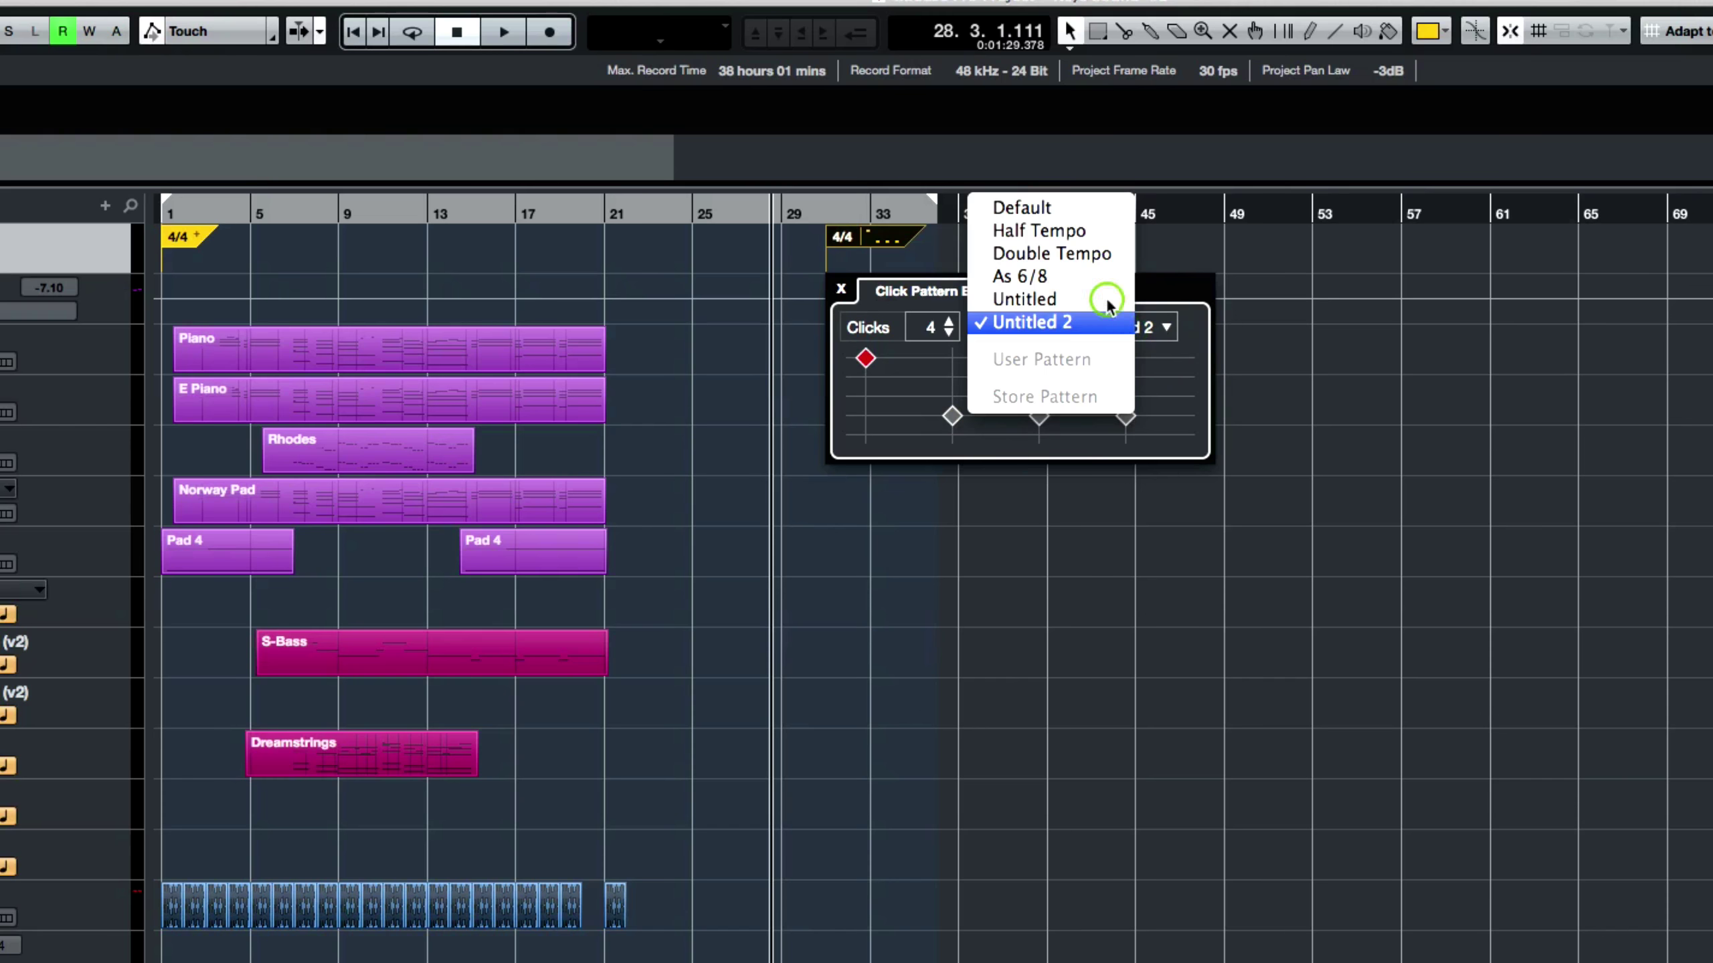
click(1112, 256)
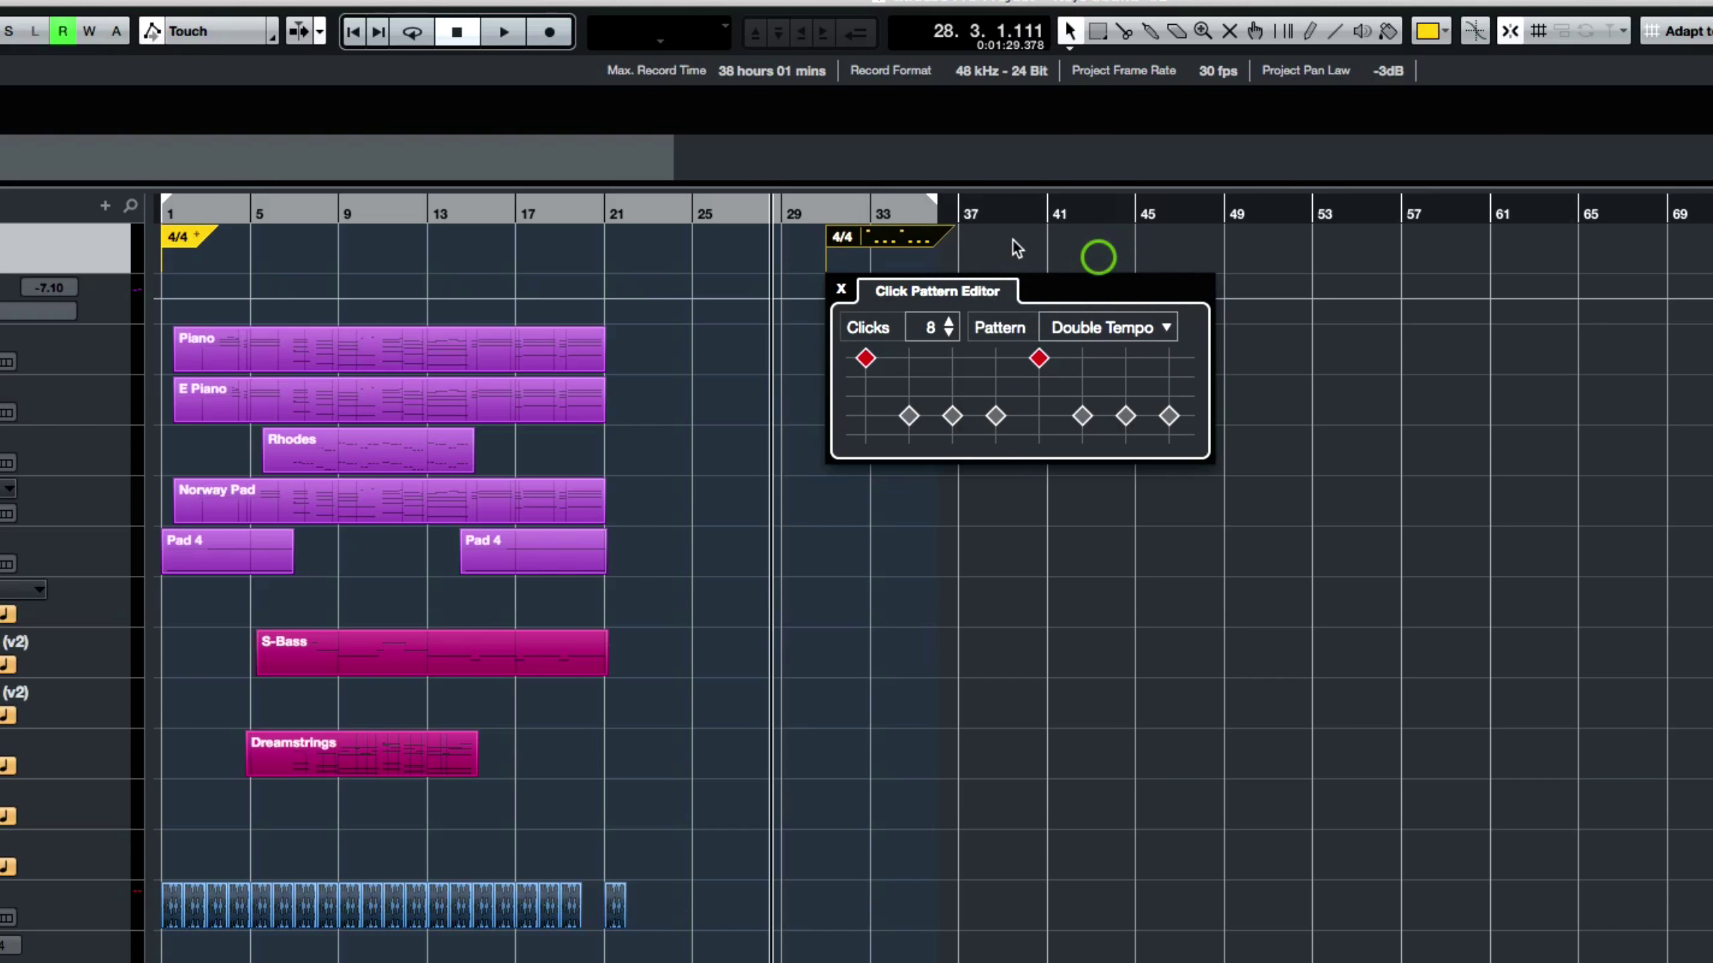
- Play from bar 30 to hear the Double Tempo click, reopen the bar 31 click pattern and stop playback
click(822, 223)
click(822, 220)
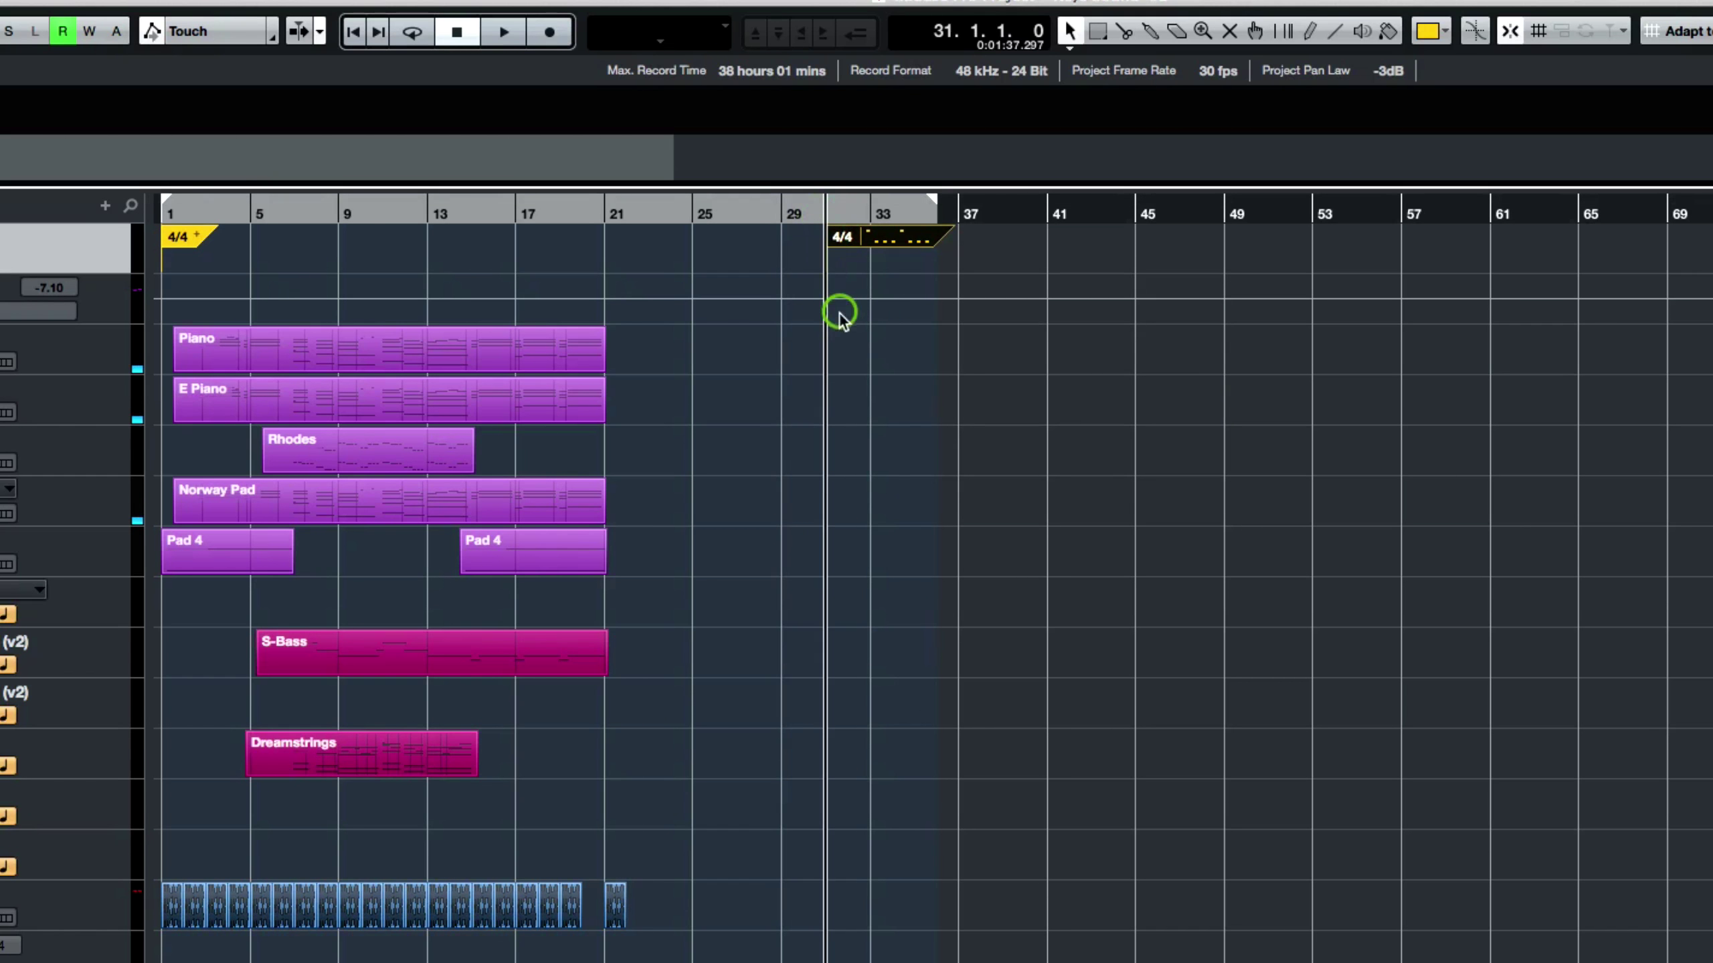
click(805, 214)
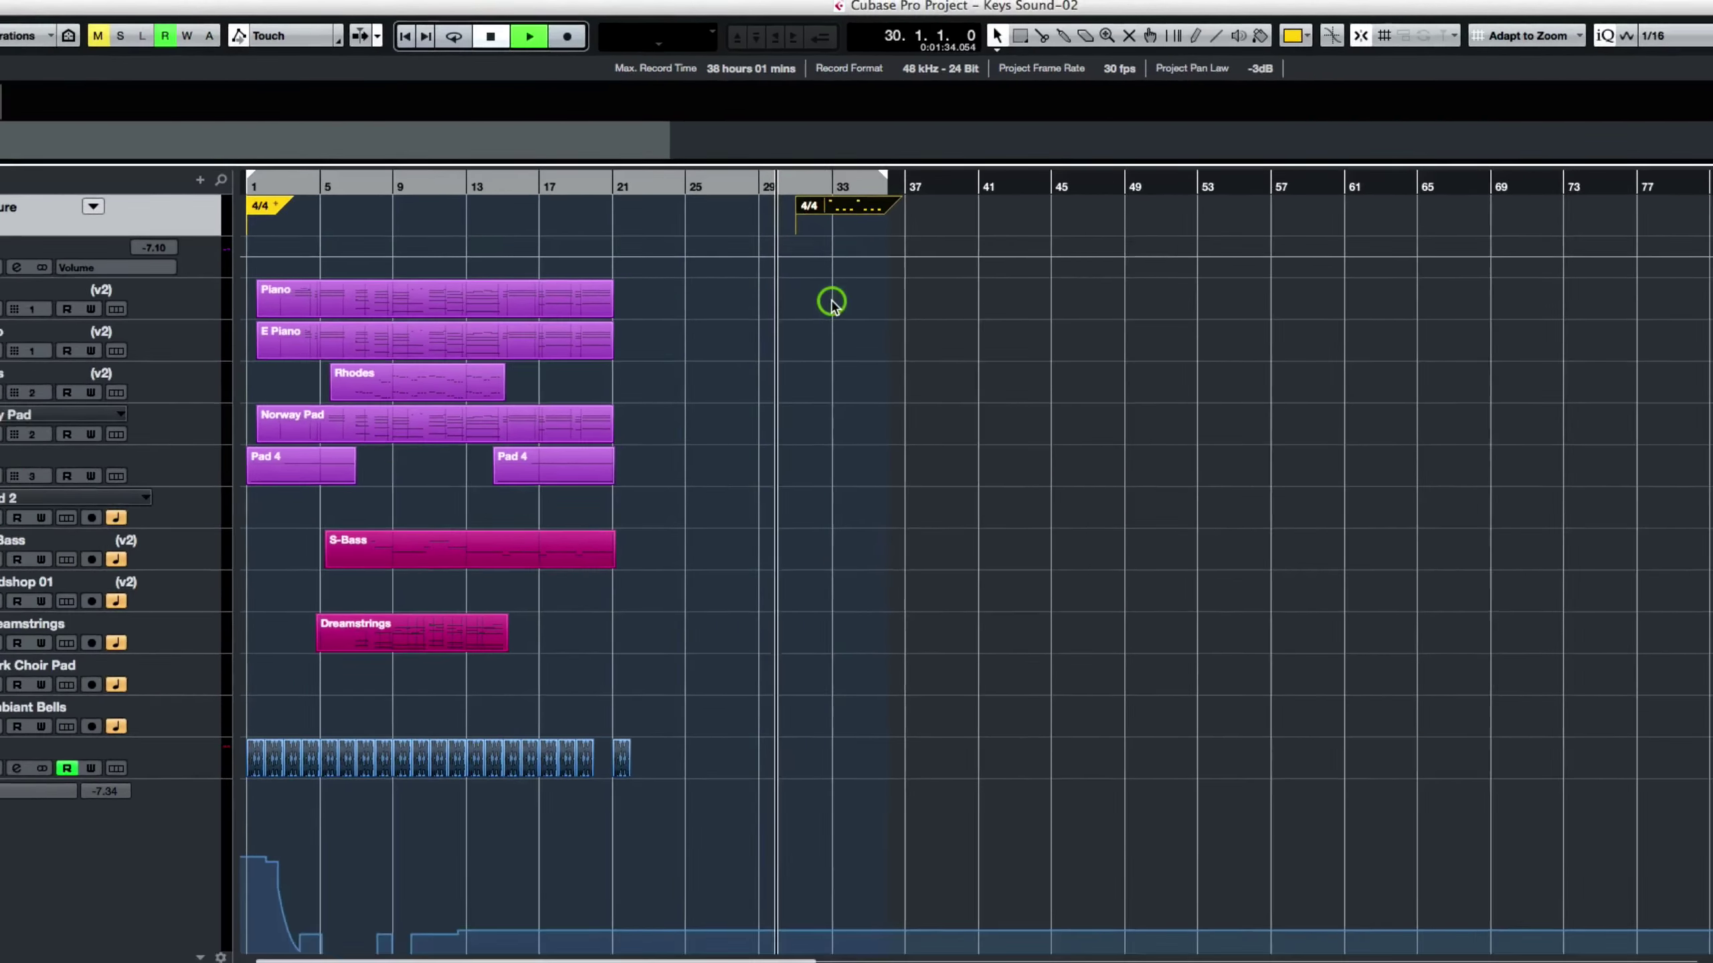
key(space)
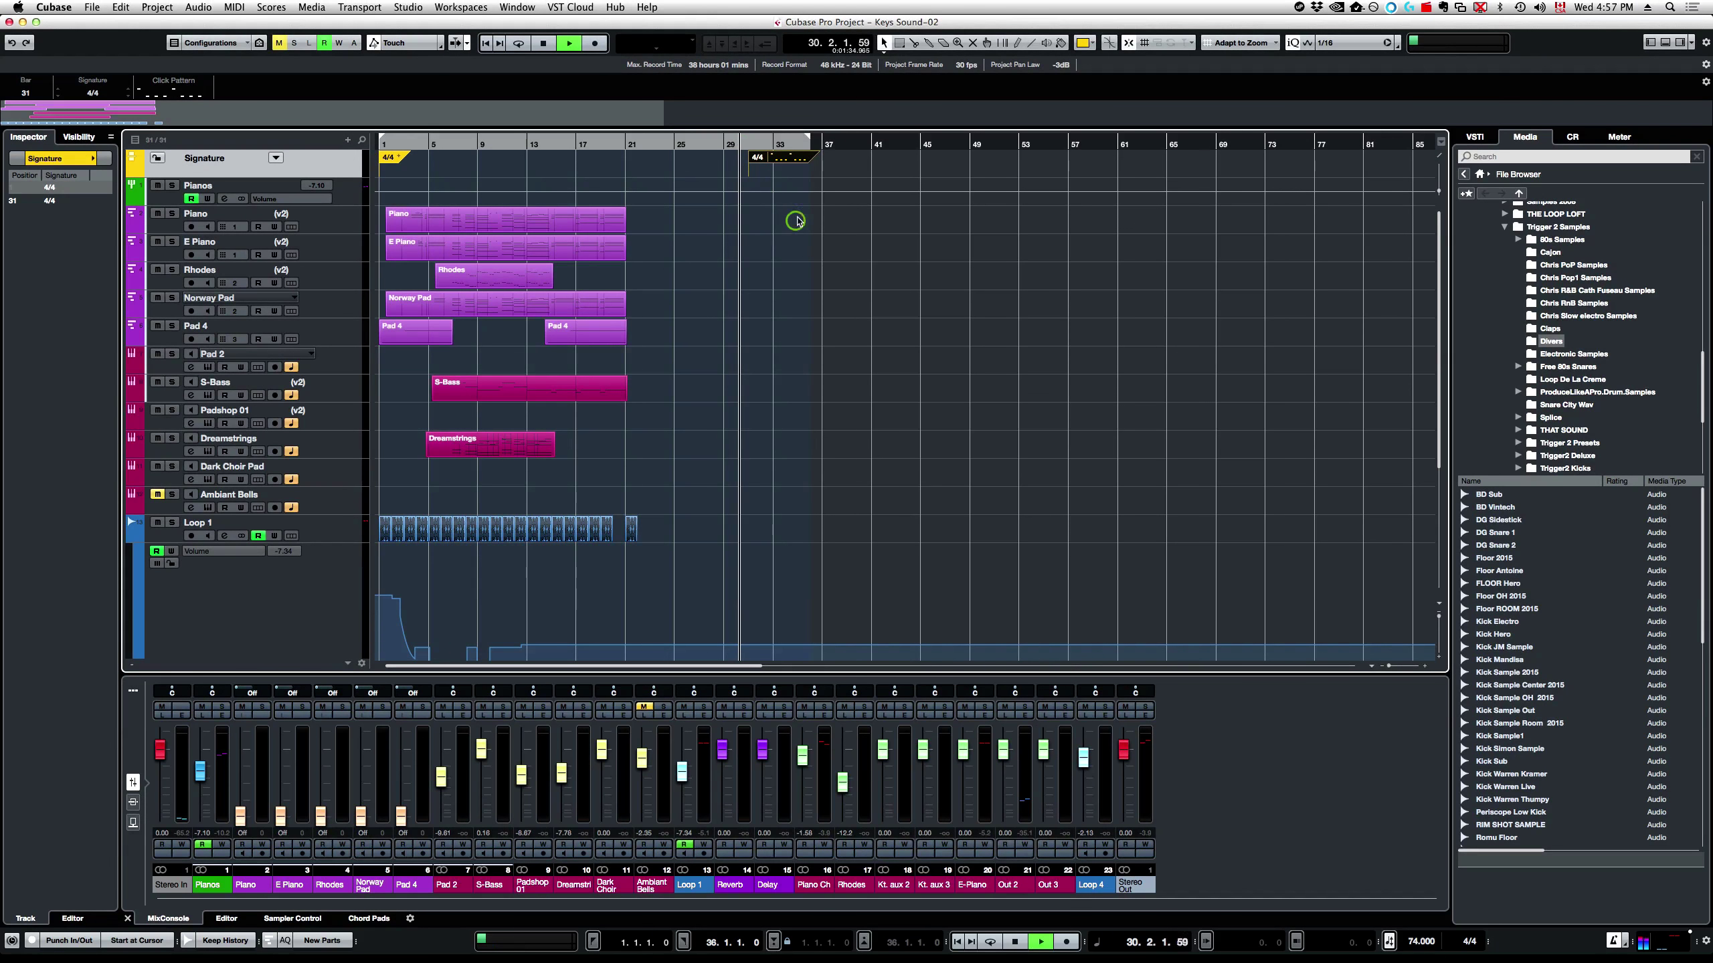
click(808, 156)
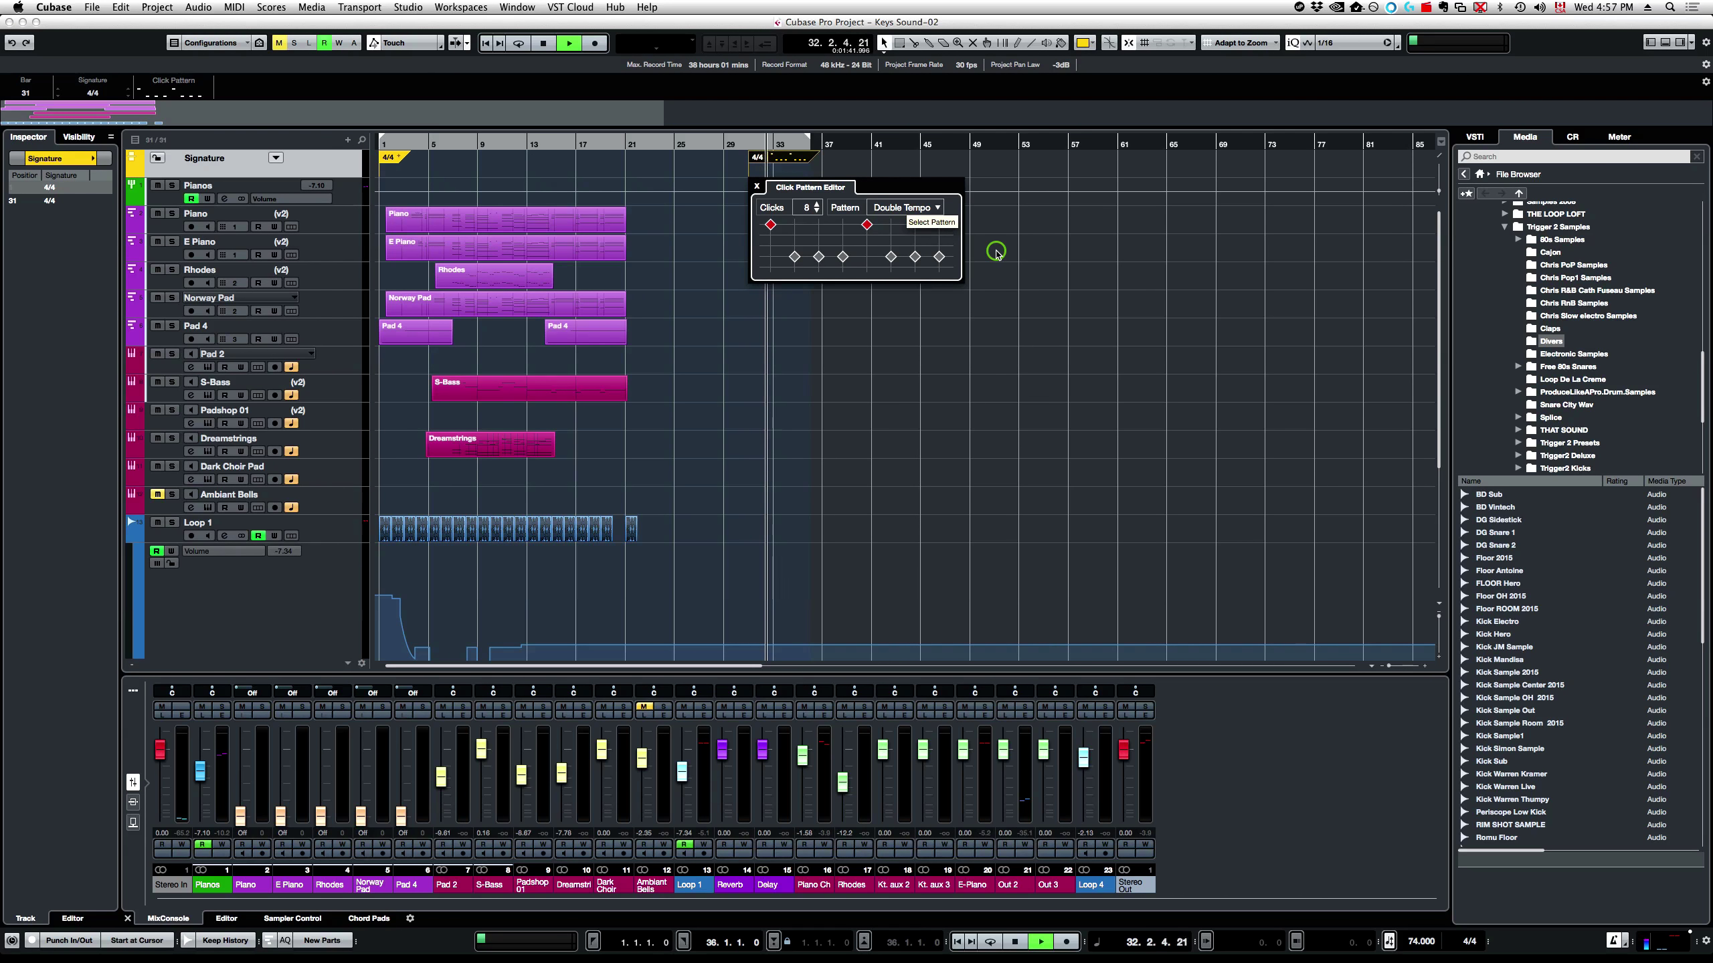
key(space)
- In the bar 31 click pattern, mute the second click, raise the fourth to the third-highest level and the seventh to the second-highest
click(796, 258)
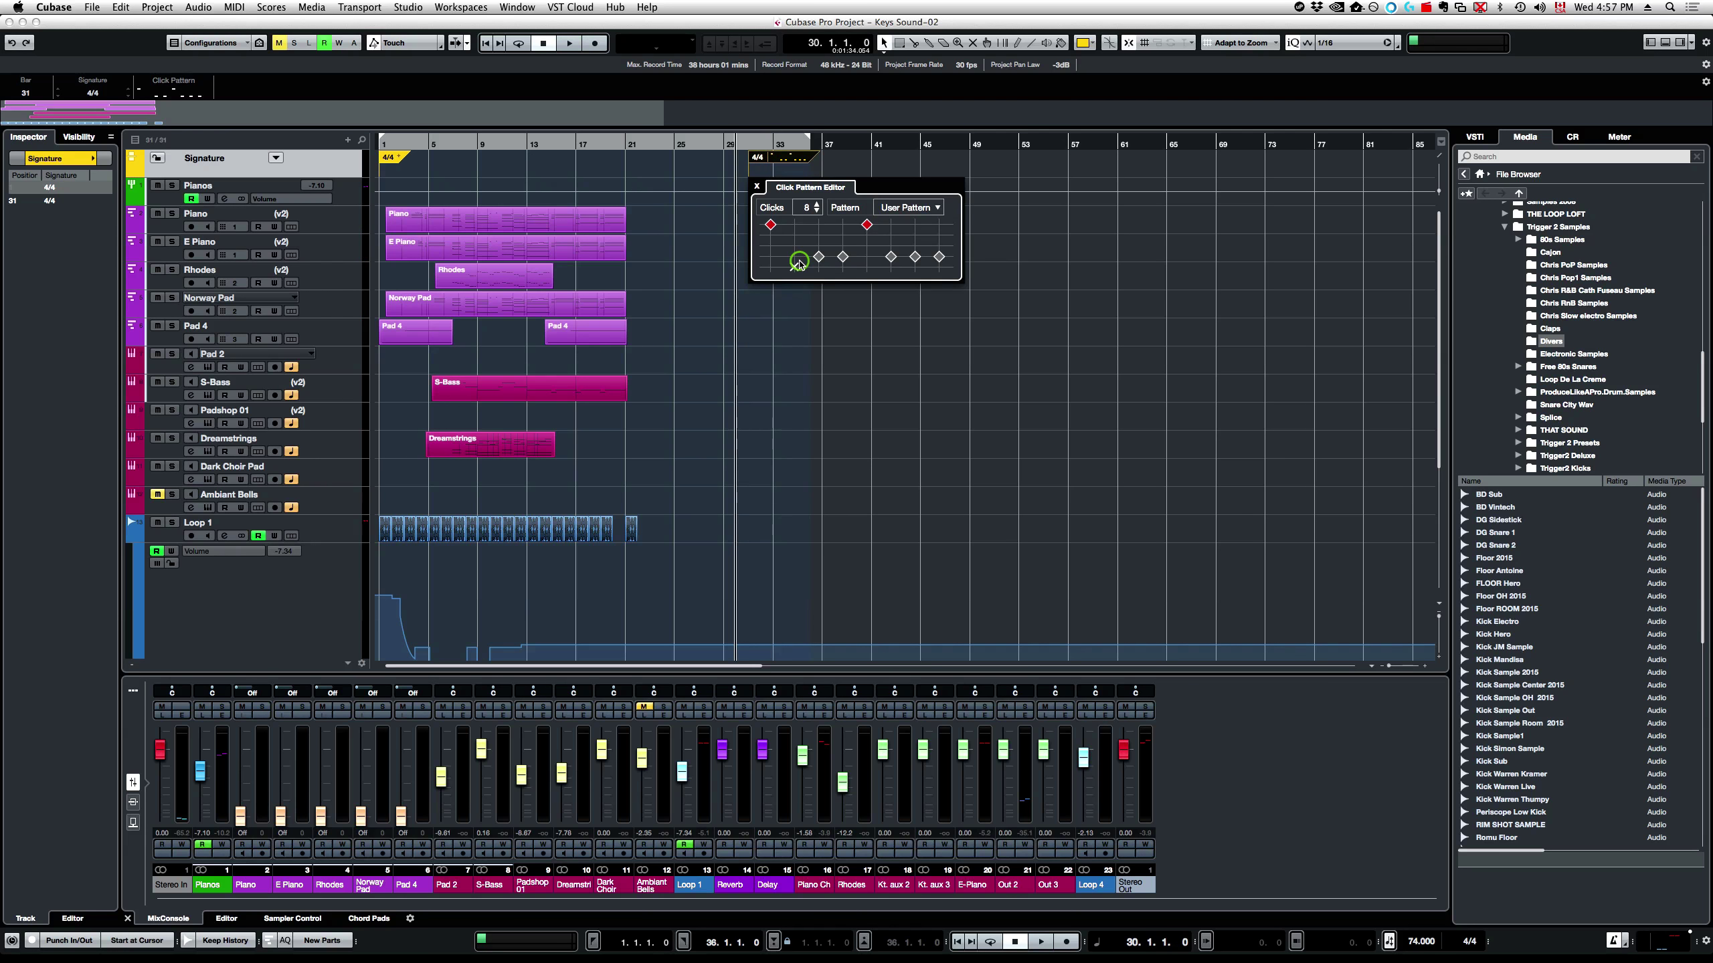
click(843, 256)
click(915, 235)
click(757, 186)
- Play the customised click pattern from bar 31, reopening its editor during playback, and stop
key(space)
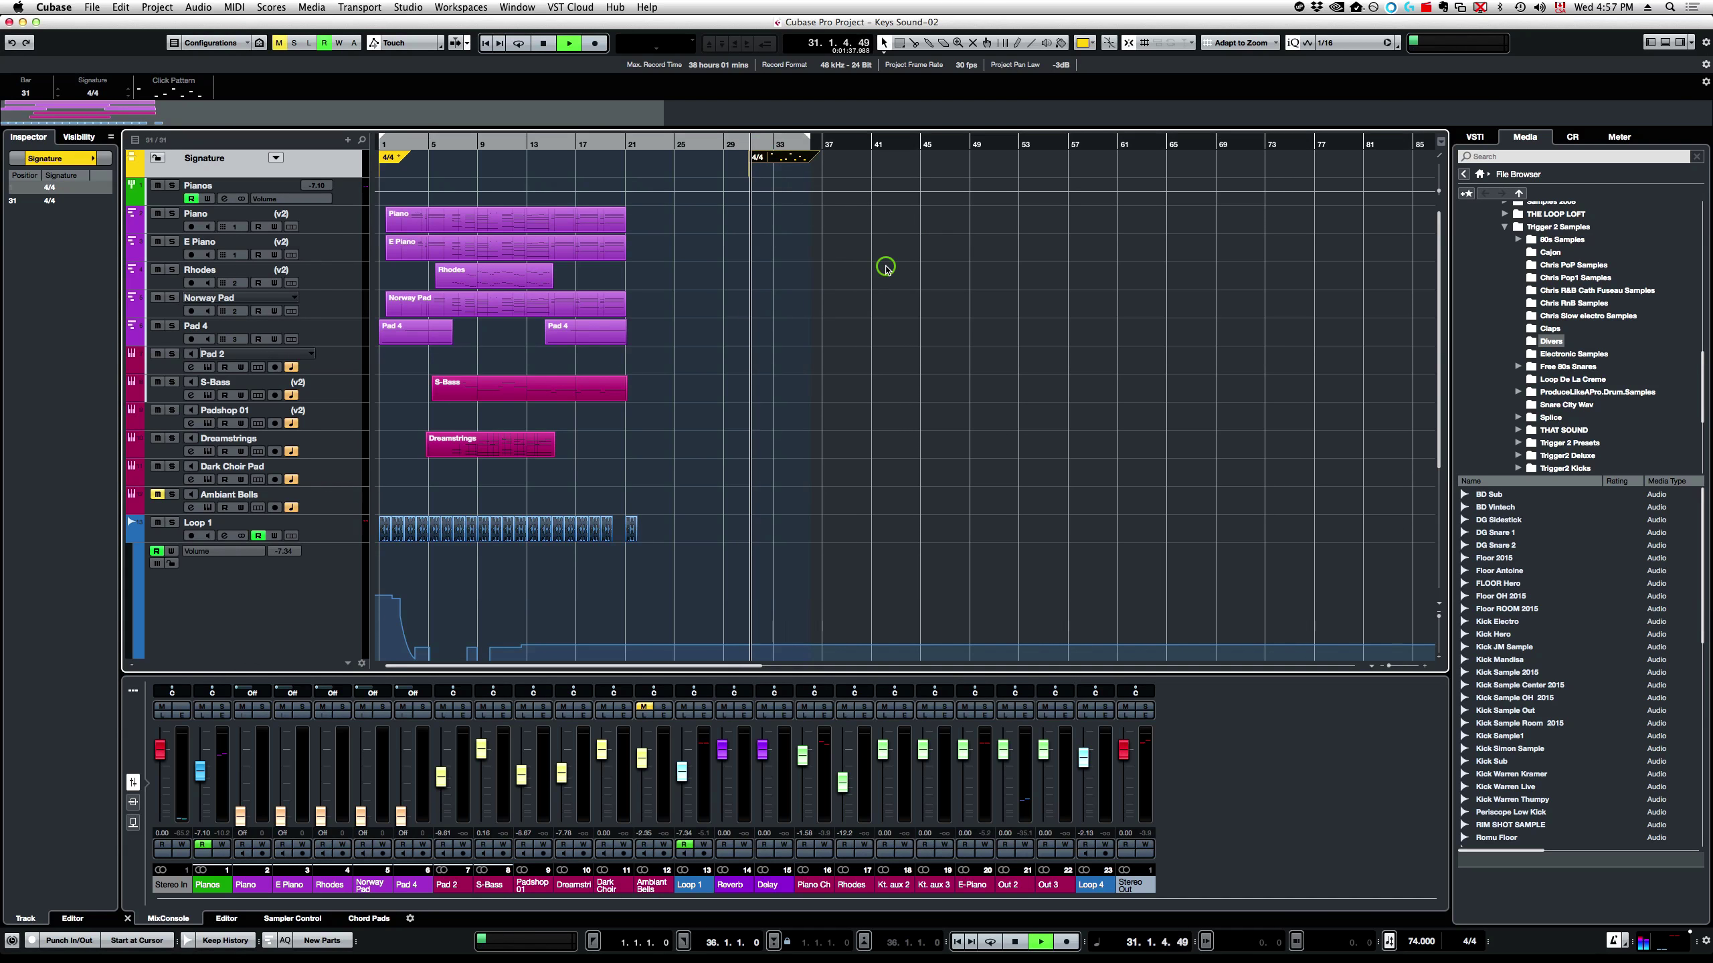
double_click(798, 158)
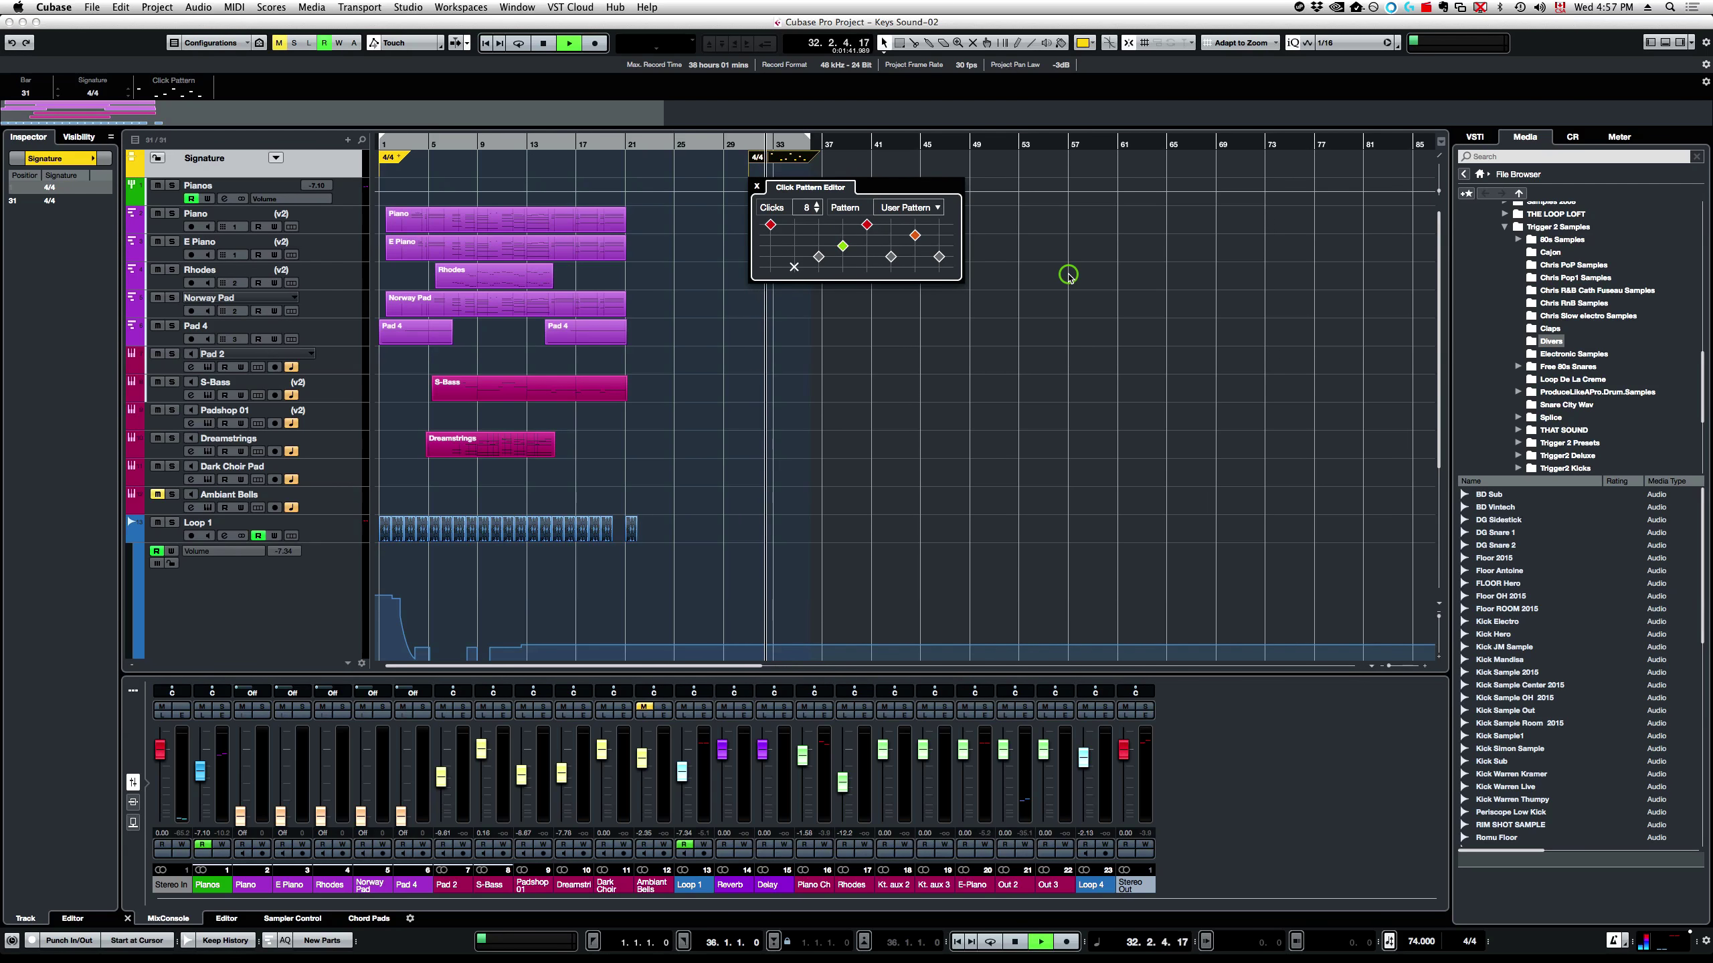
key(space)
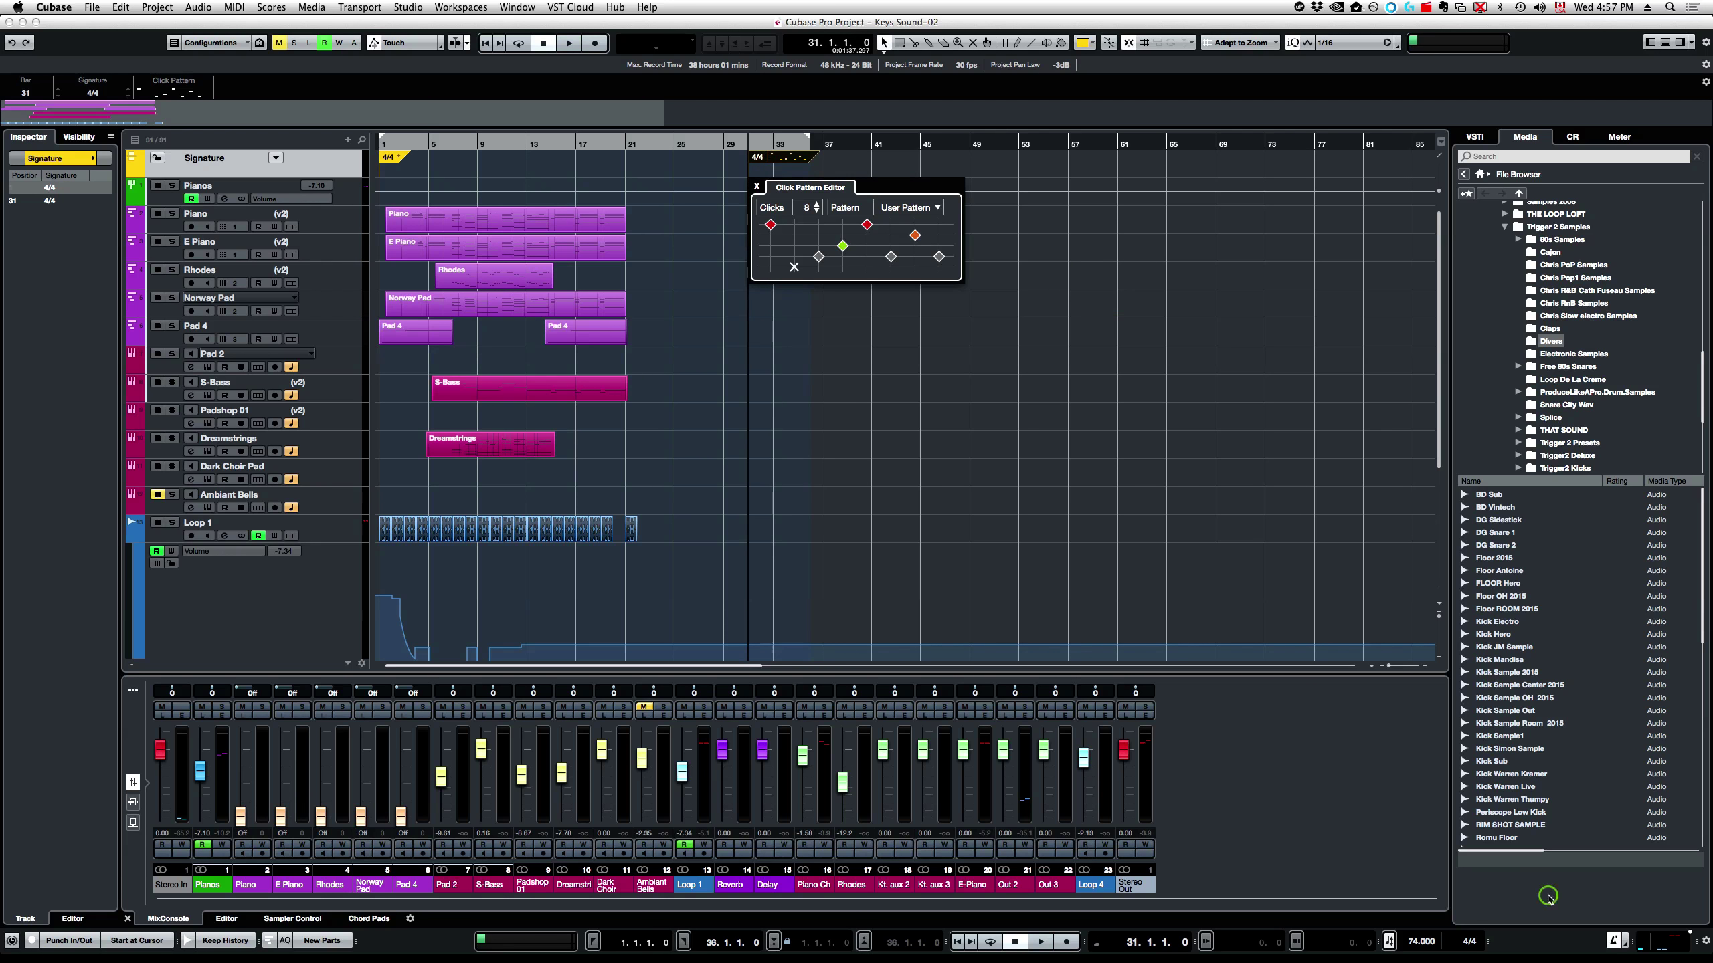
- Rebalance the Steinberg click levels in Metronome Setup while auditioning them, setting the 699 Hz click to 31.6 %, and confirm
super+click(1620, 942)
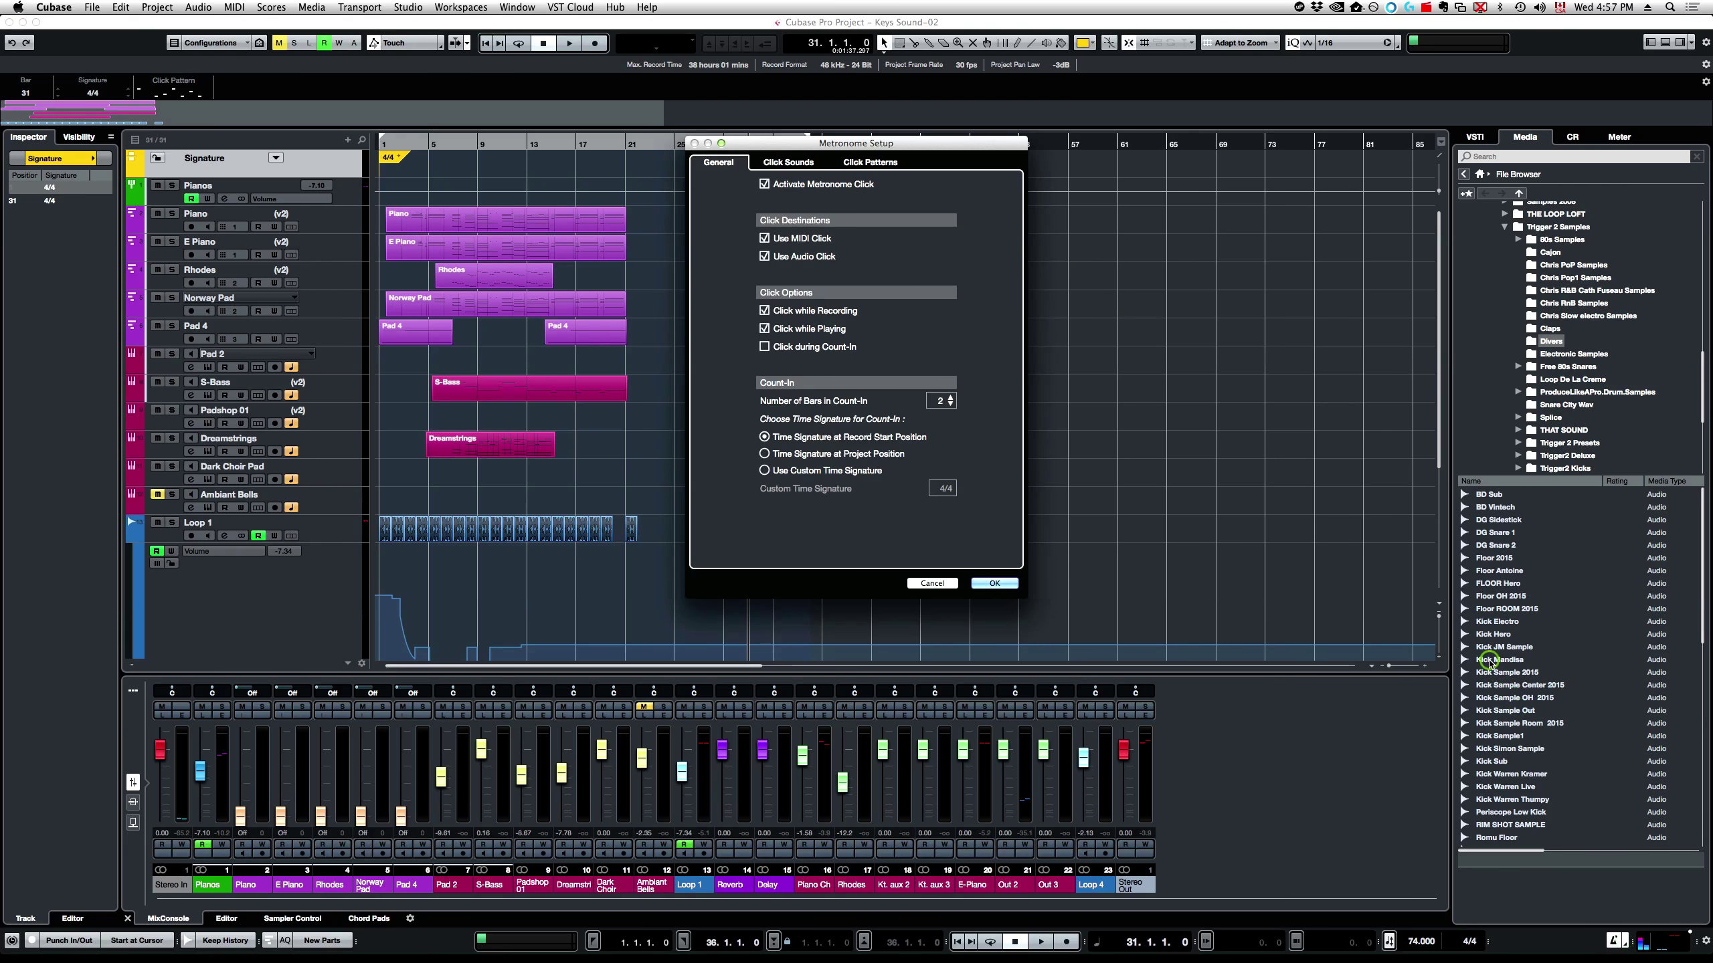
click(790, 163)
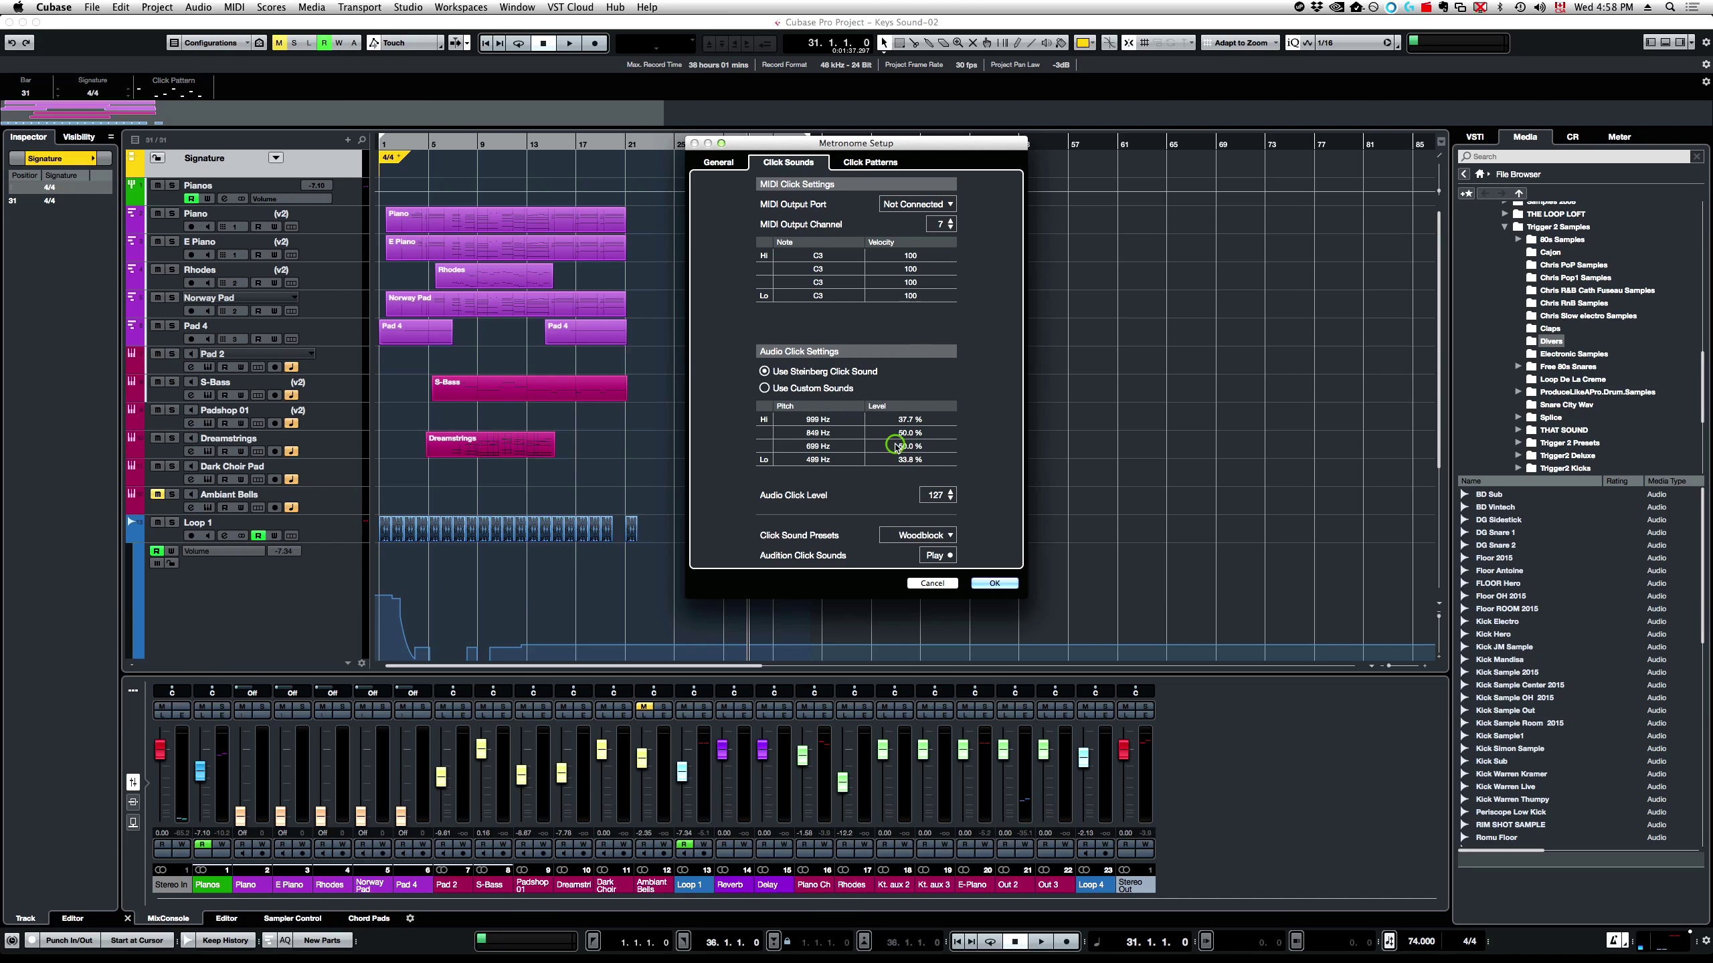
click(937, 555)
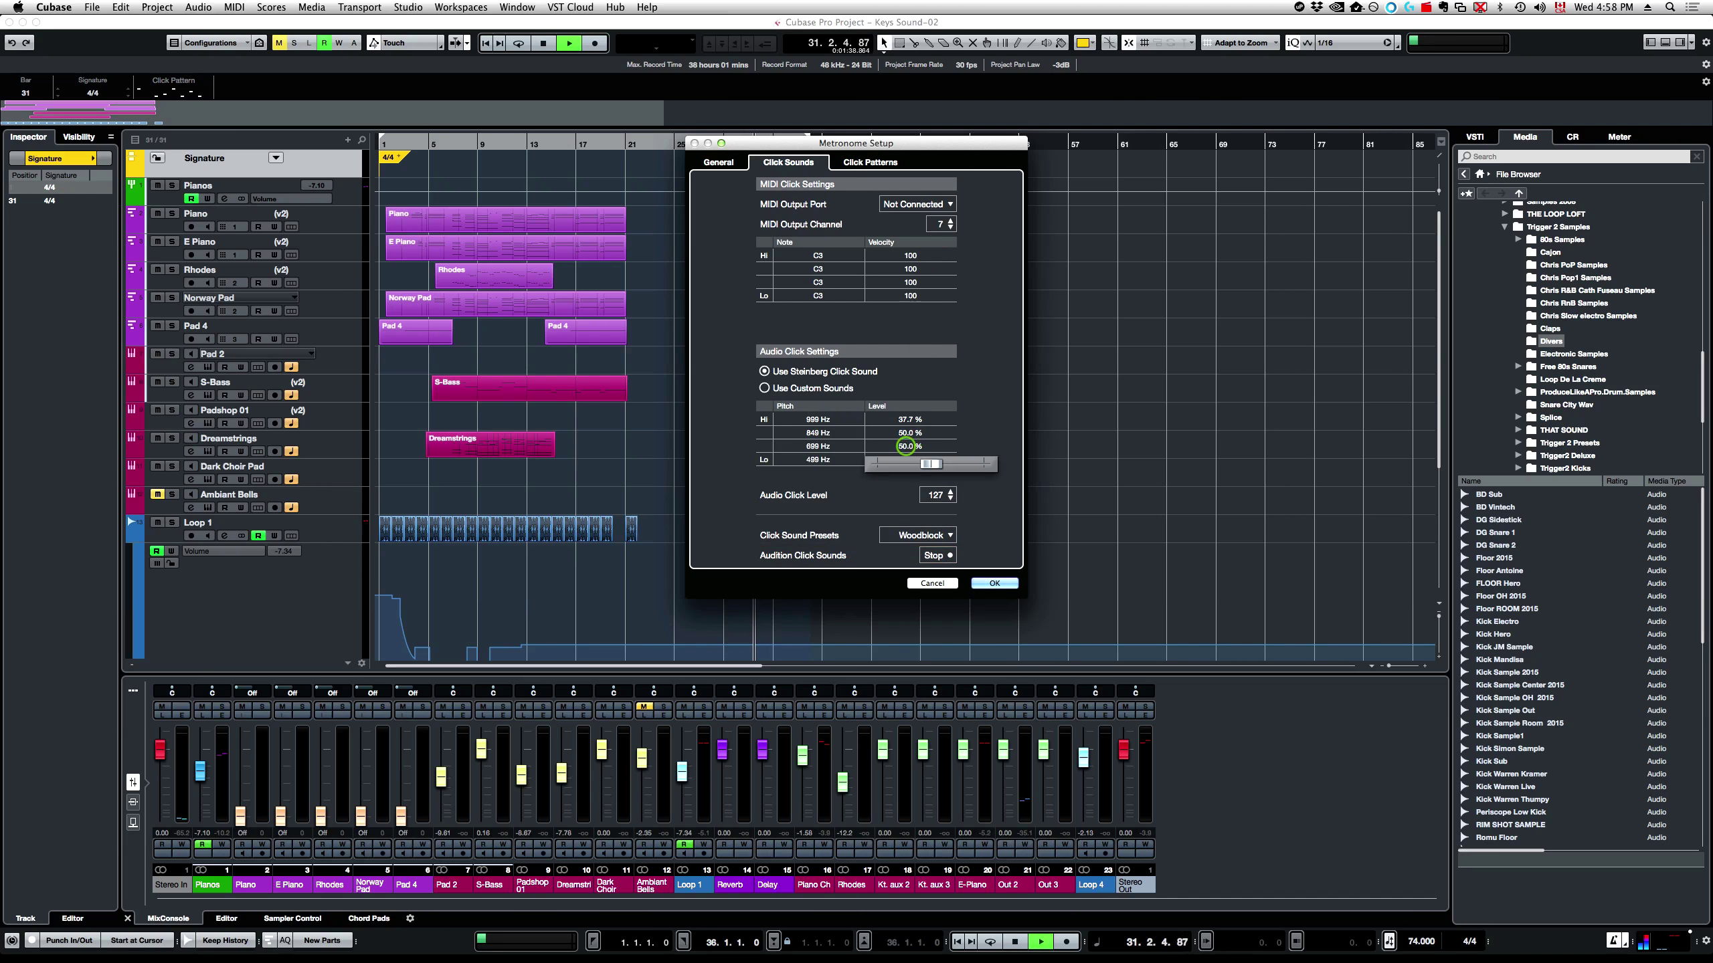
mouse_move(905, 450)
mouse_down()
mouse_move(908, 466)
mouse_move(911, 449)
mouse_move(936, 456)
mouse_move(907, 449)
mouse_move(922, 438)
mouse_up()
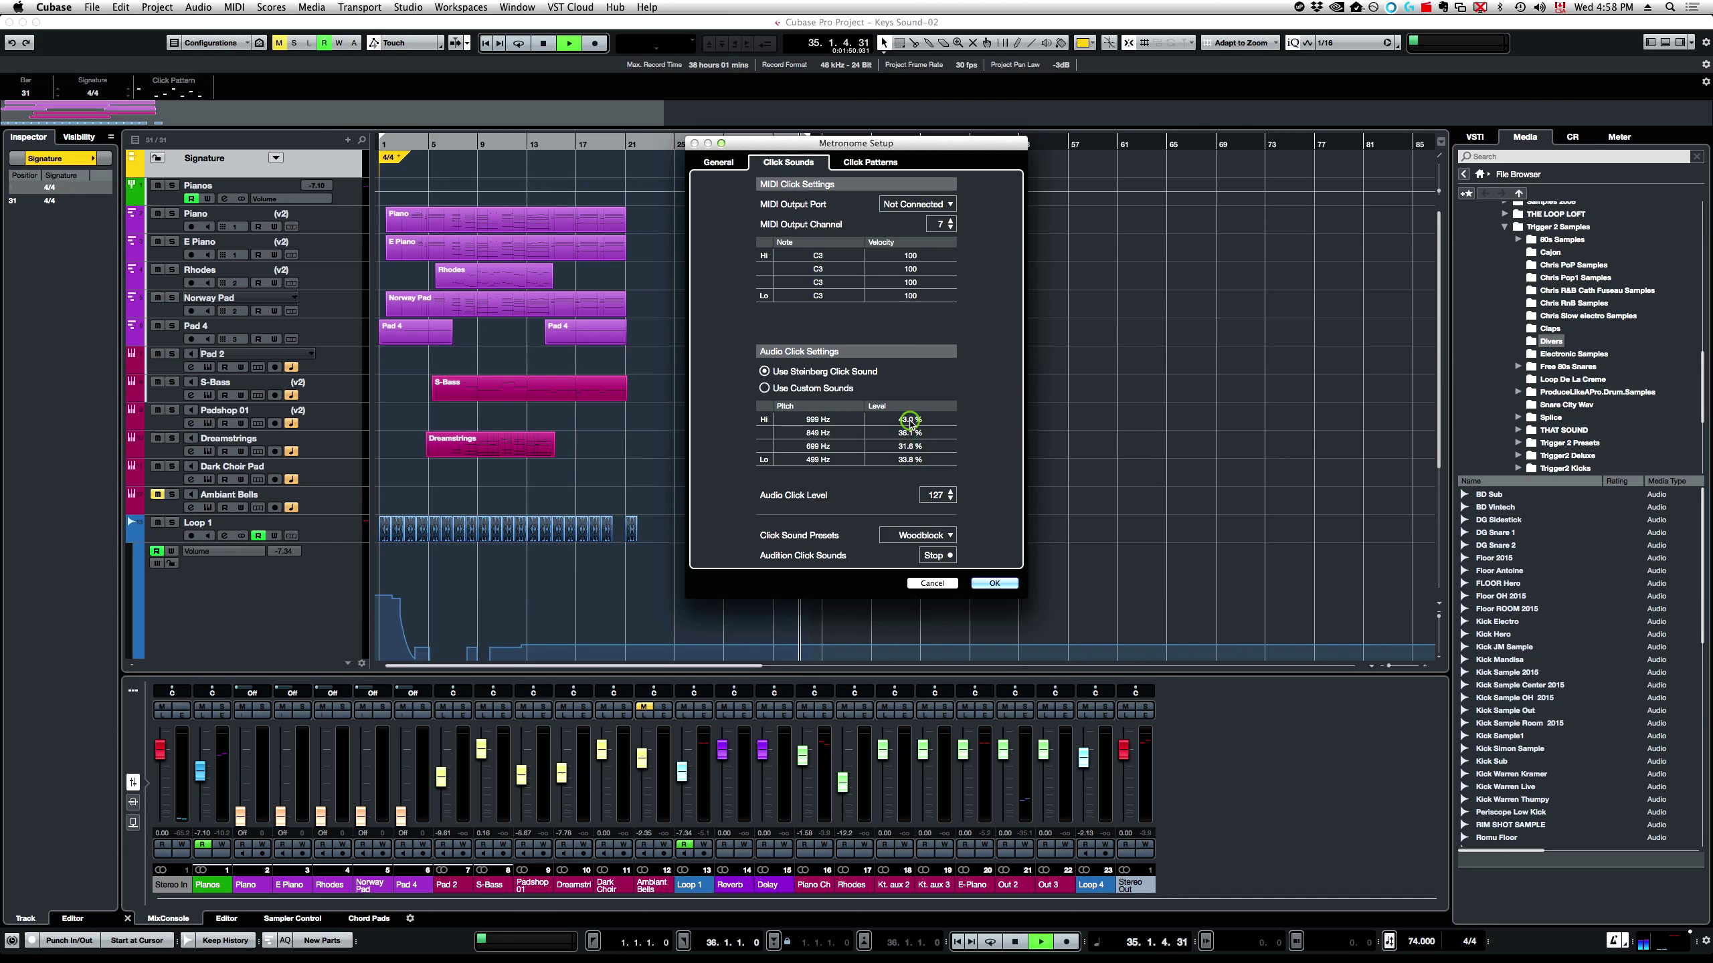
click(988, 583)
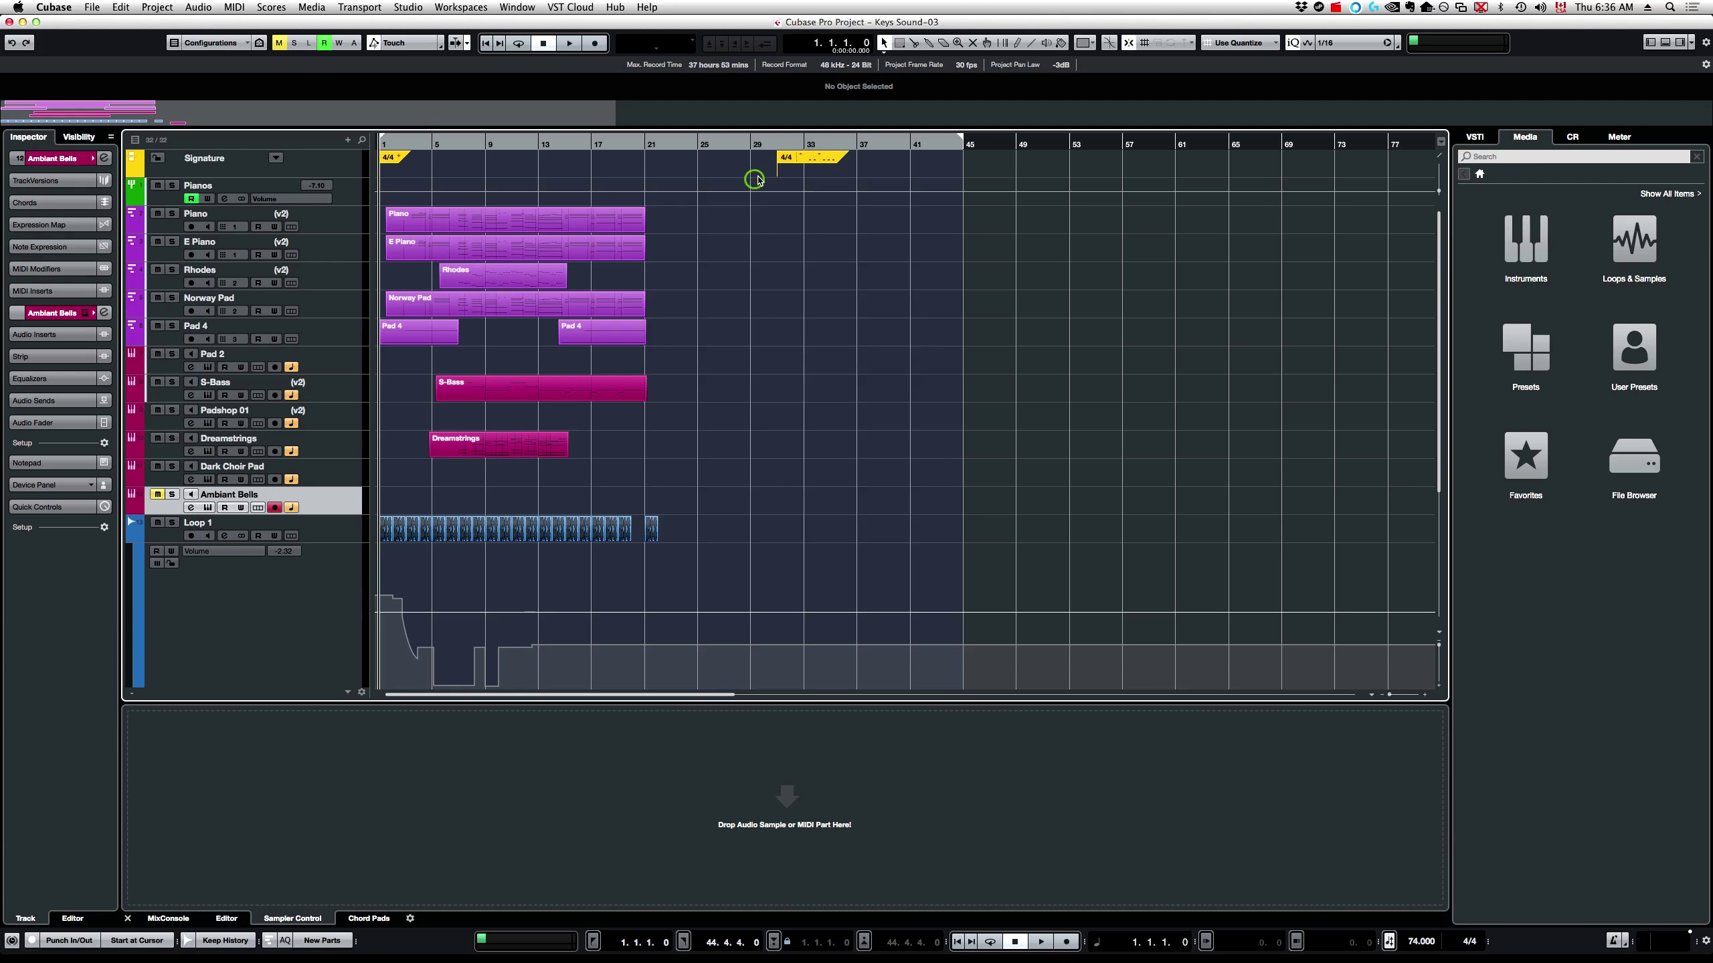
- Render the signature track's click as audio between the locators, and select the rendered event
click(276, 158)
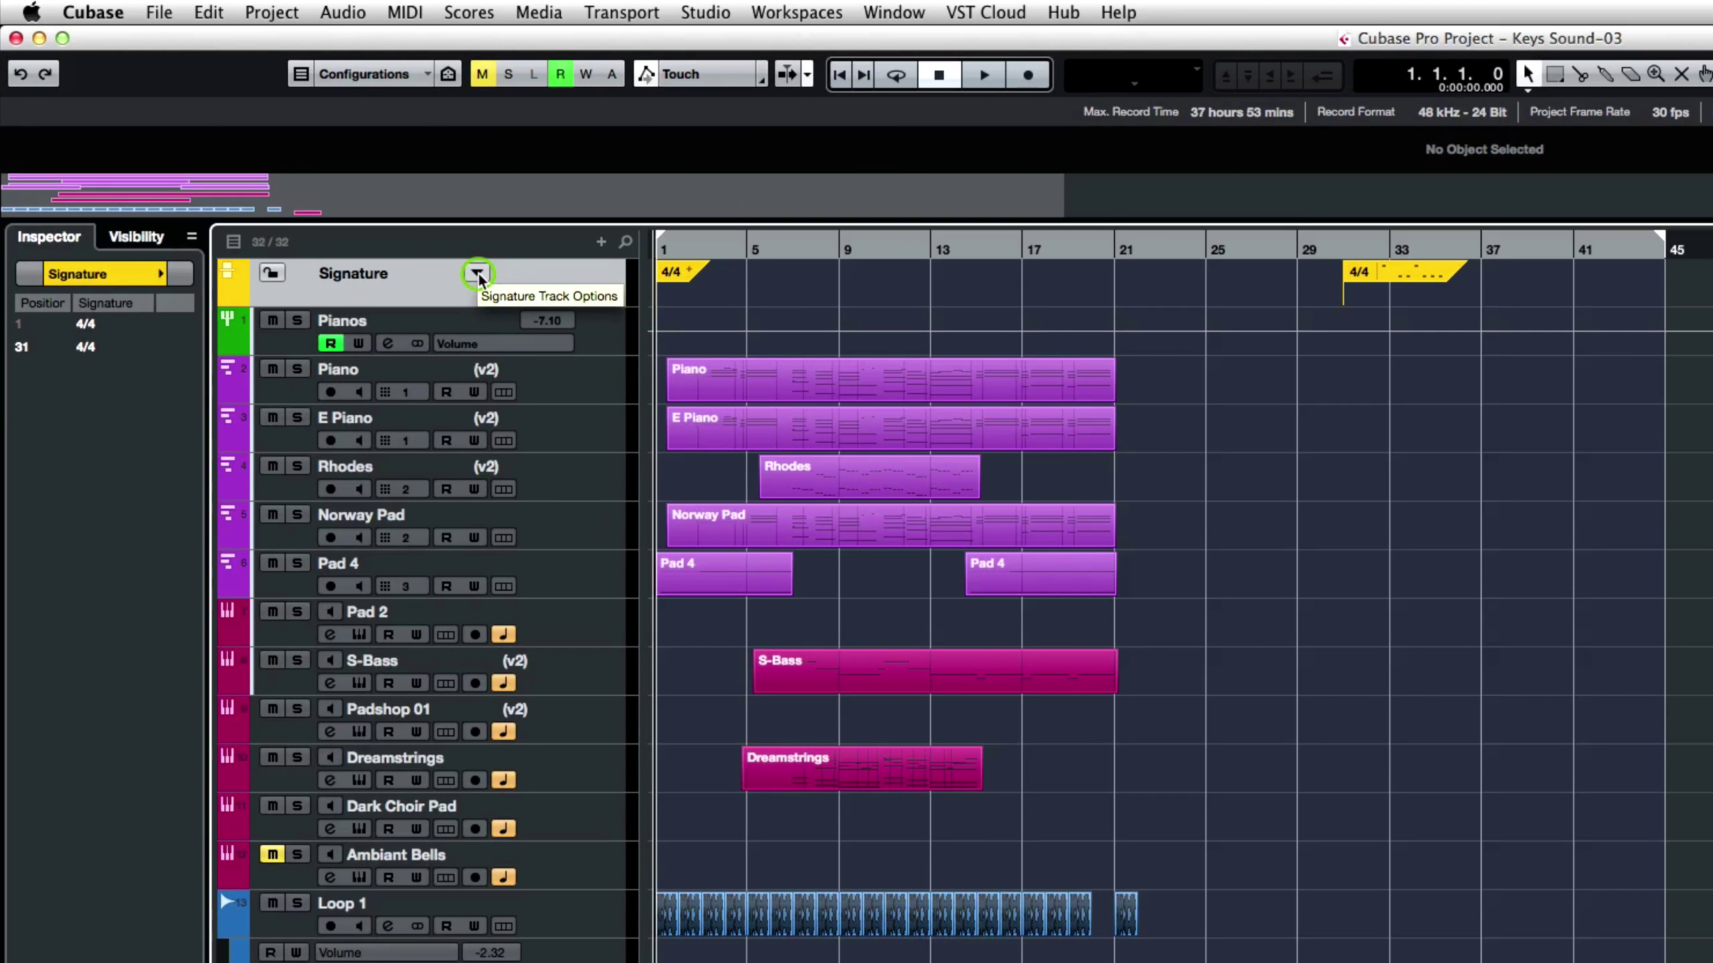
click(477, 274)
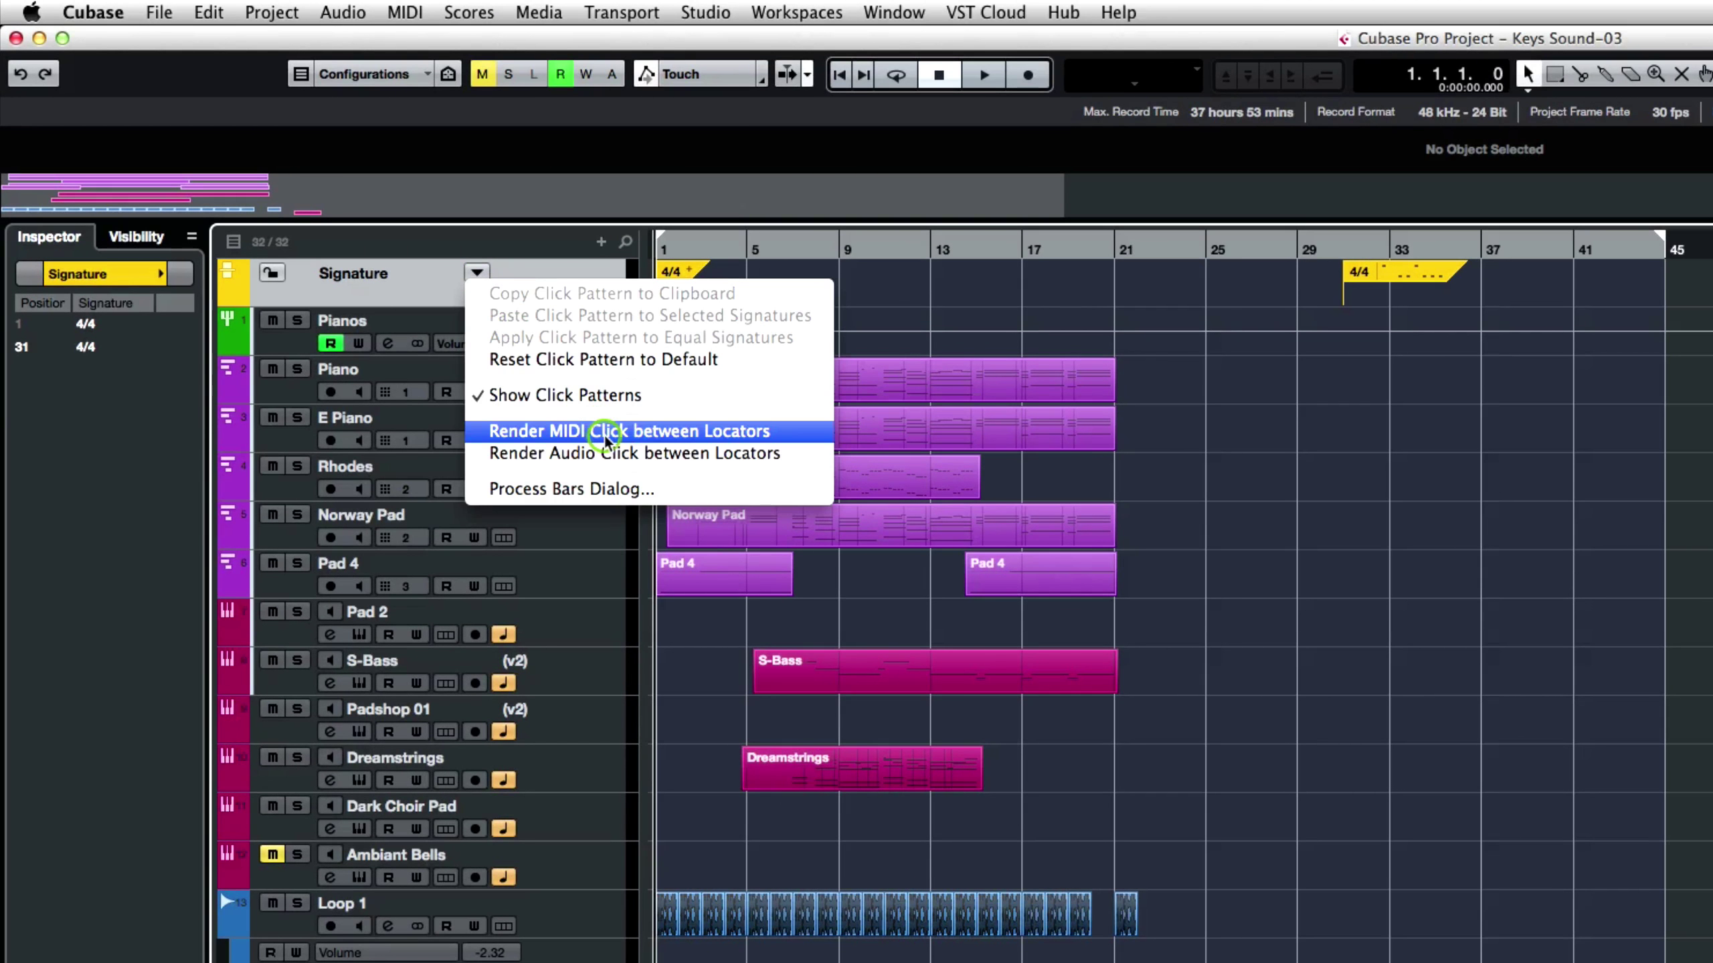
click(637, 431)
click(560, 458)
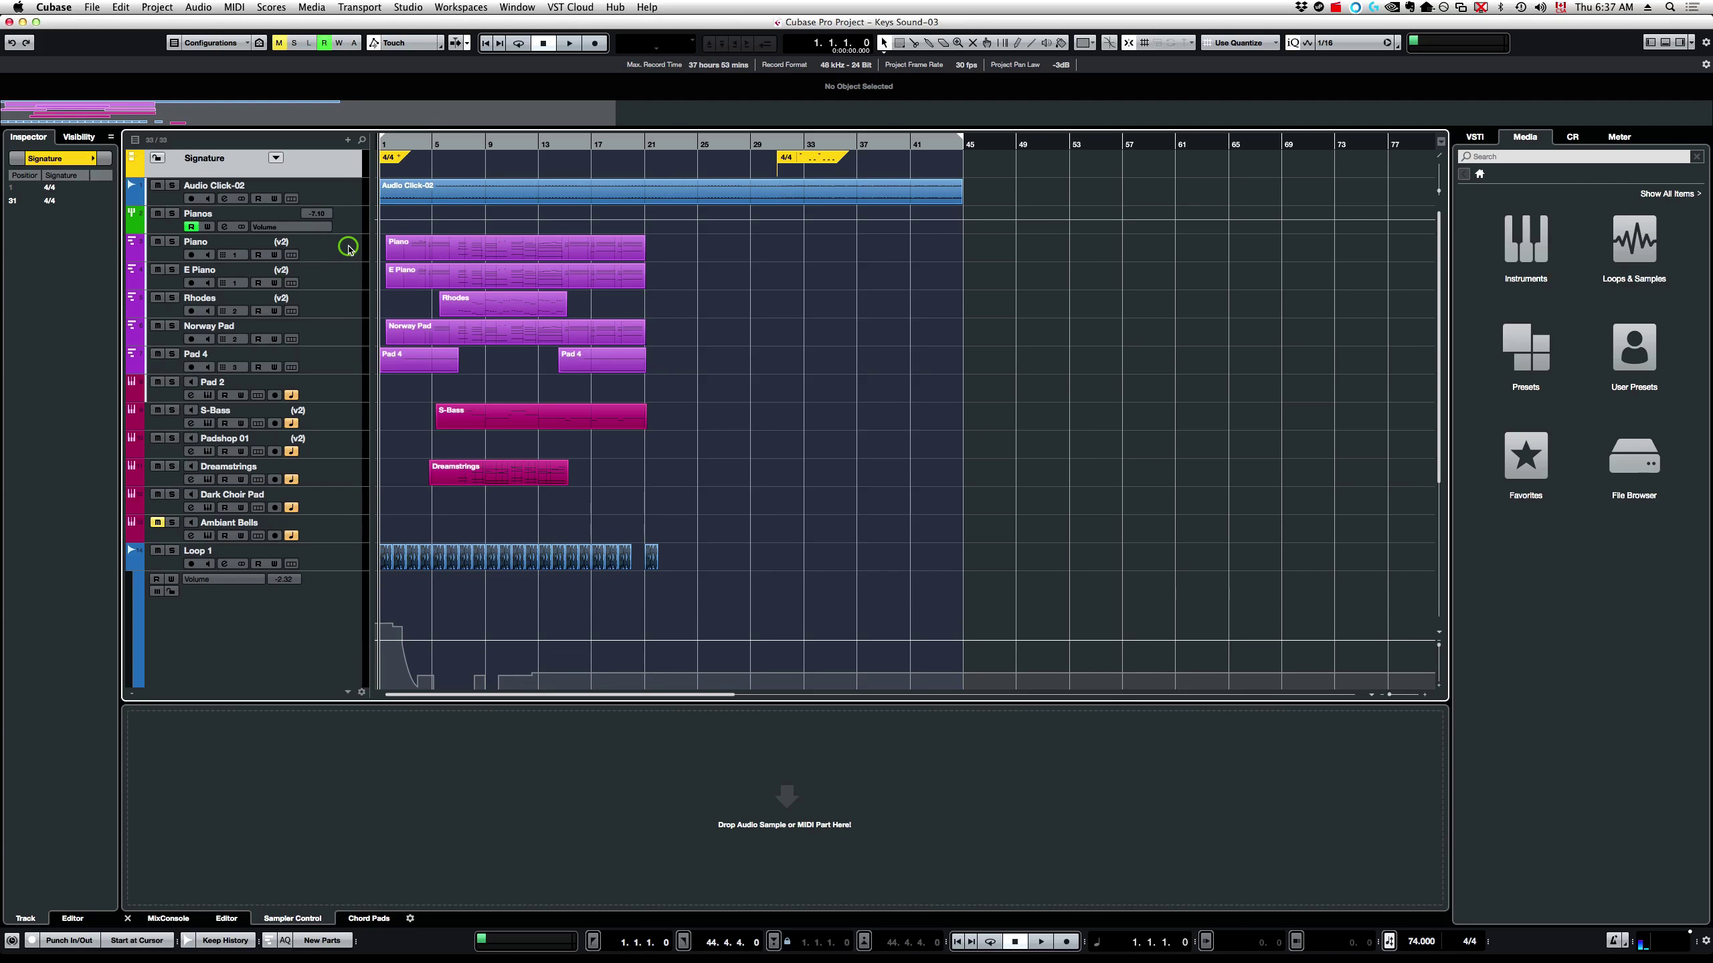
click(473, 197)
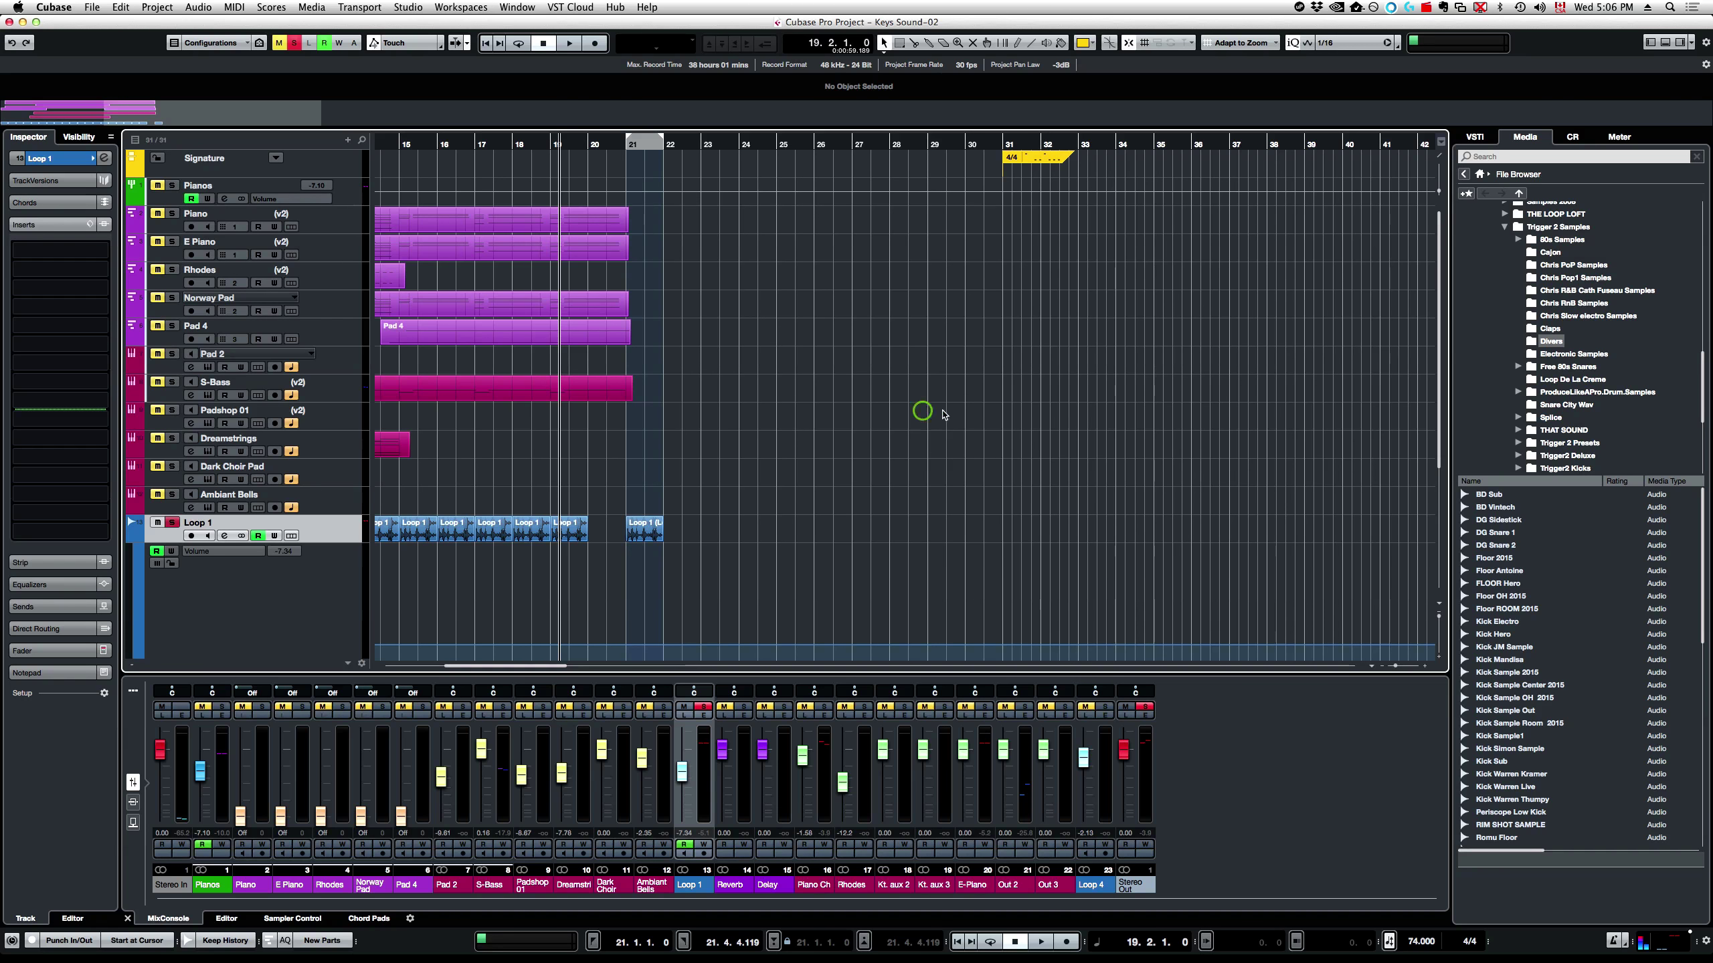
- Select the Loop 1 event at bar 21, review the available offline plug-ins and processes, and open Direct Offline Processing for it
scroll(646, 493, up, 2)
scroll(647, 493, up, 1)
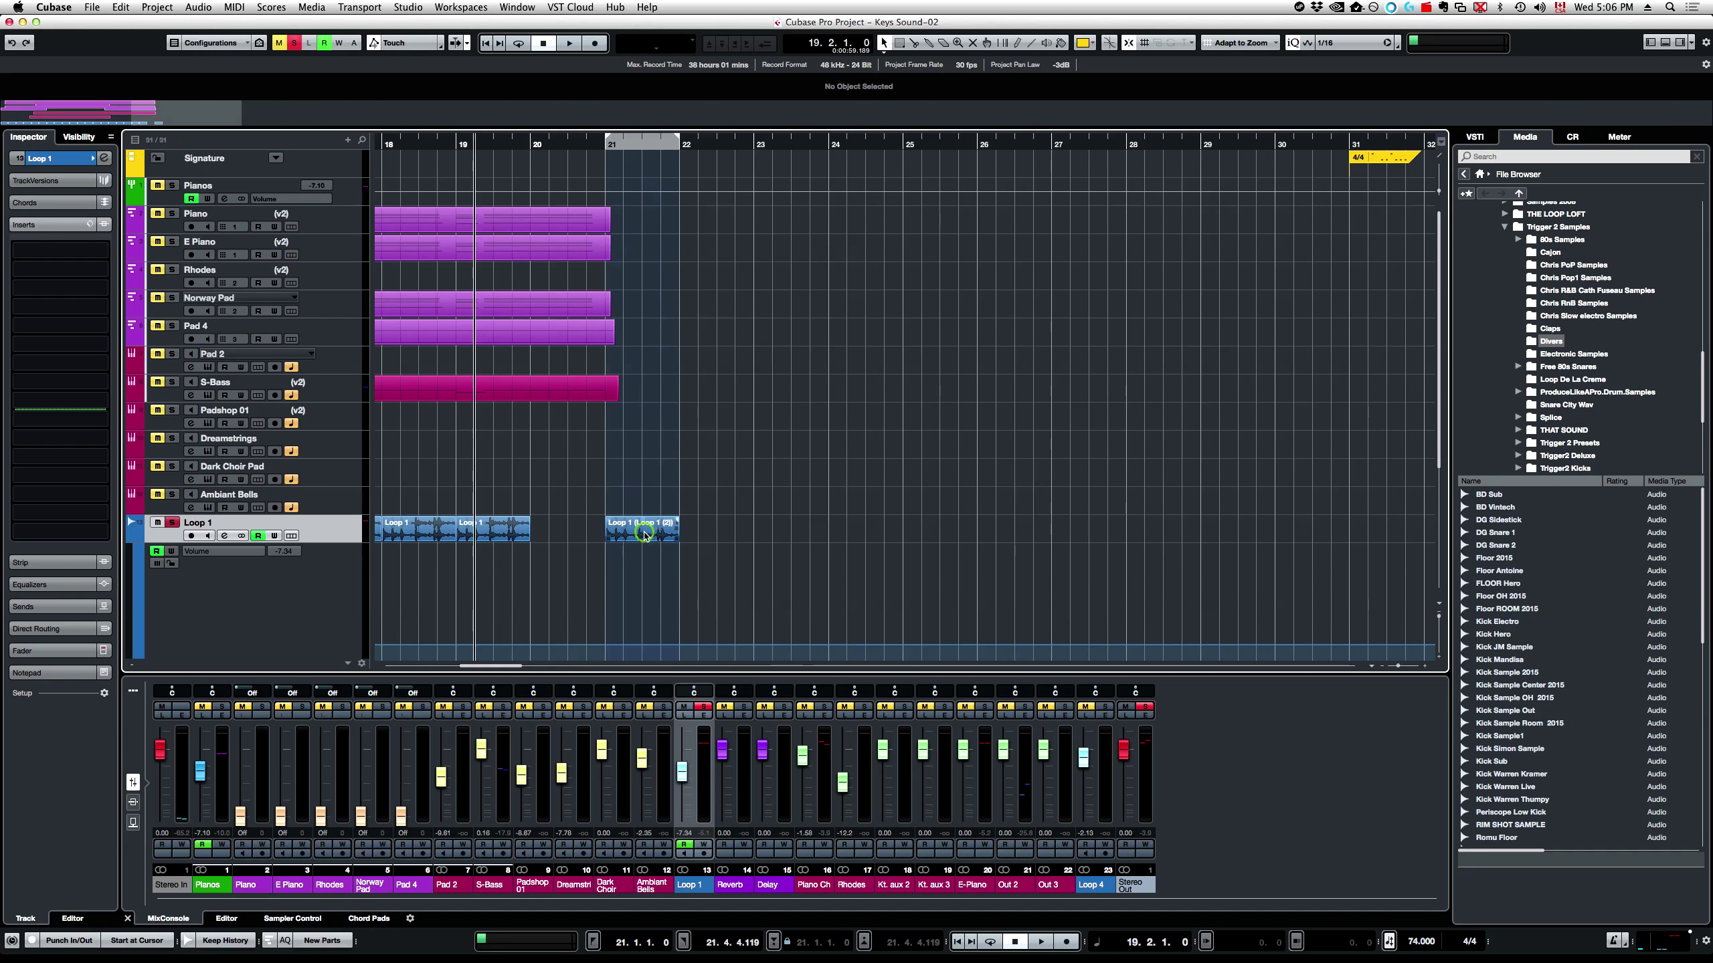
click(644, 530)
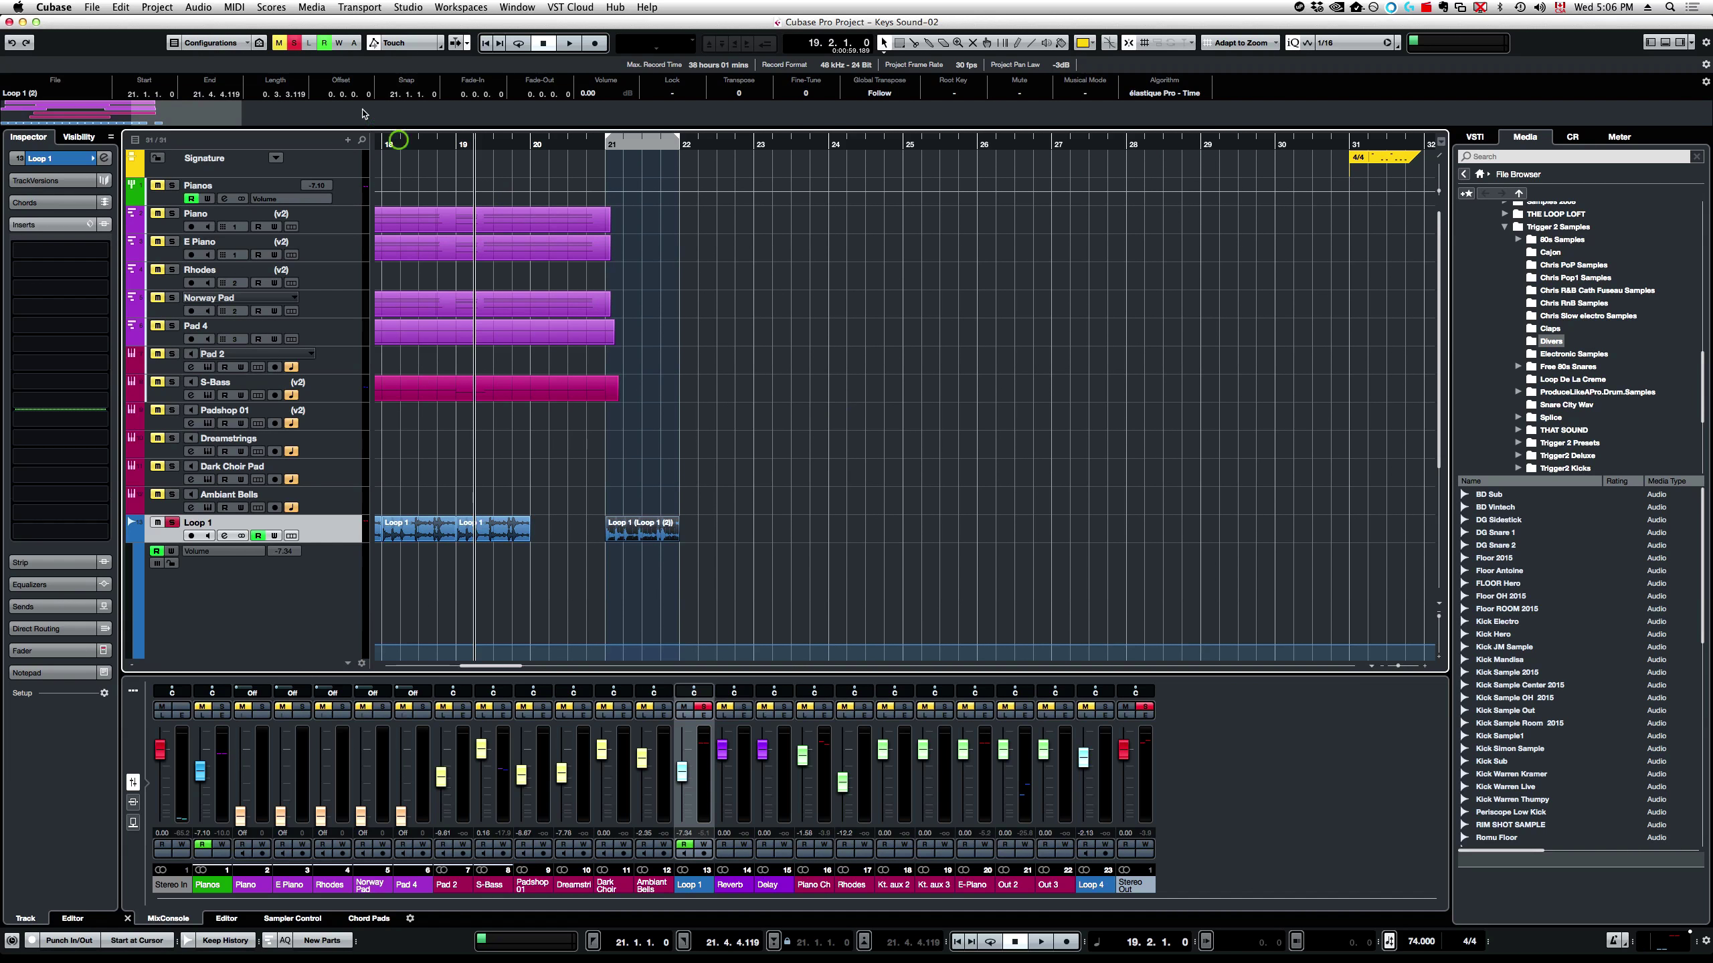
click(204, 8)
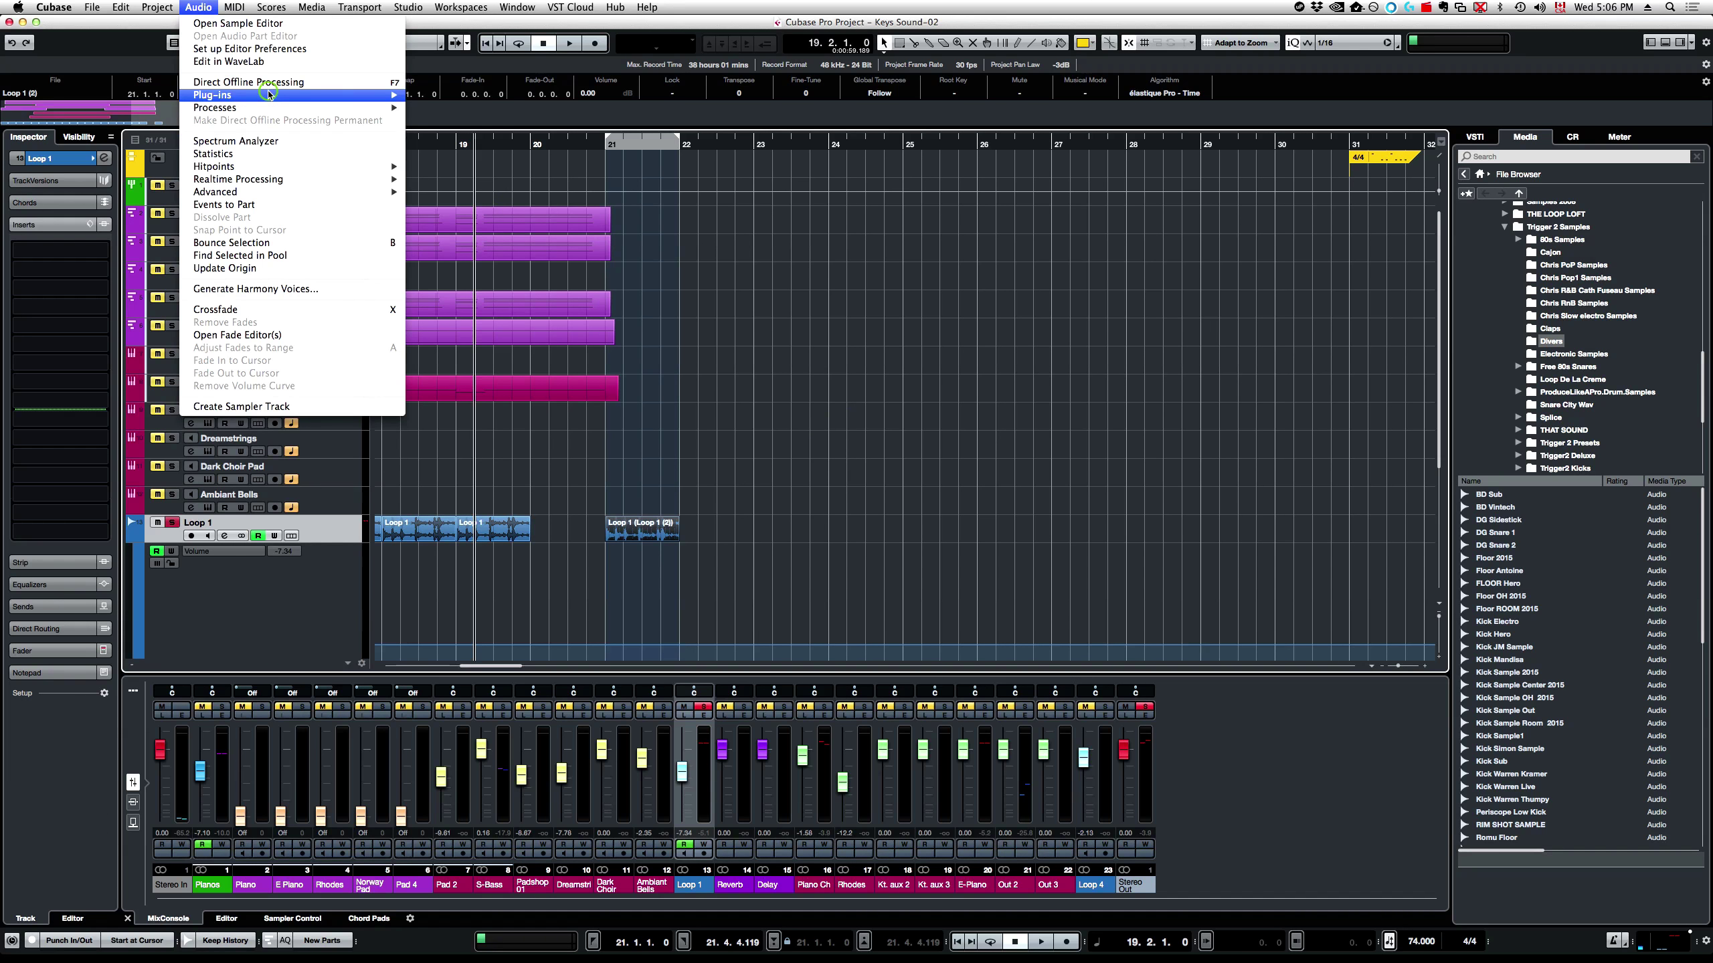
mouse_move(267, 95)
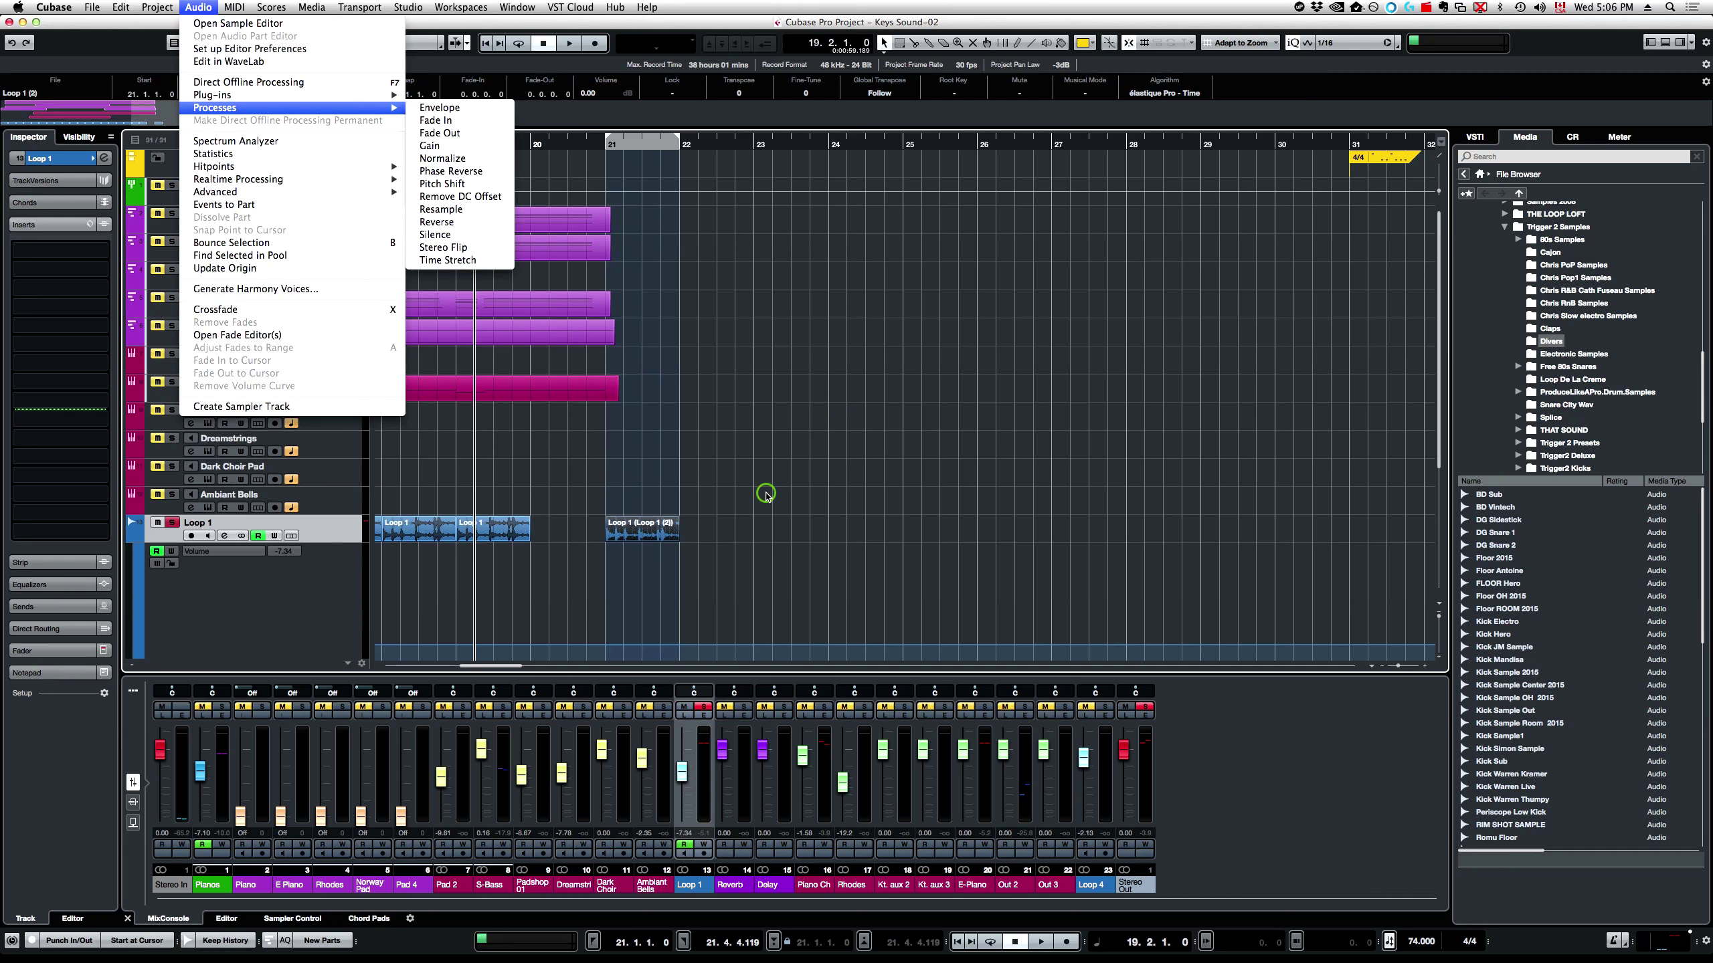
click(639, 527)
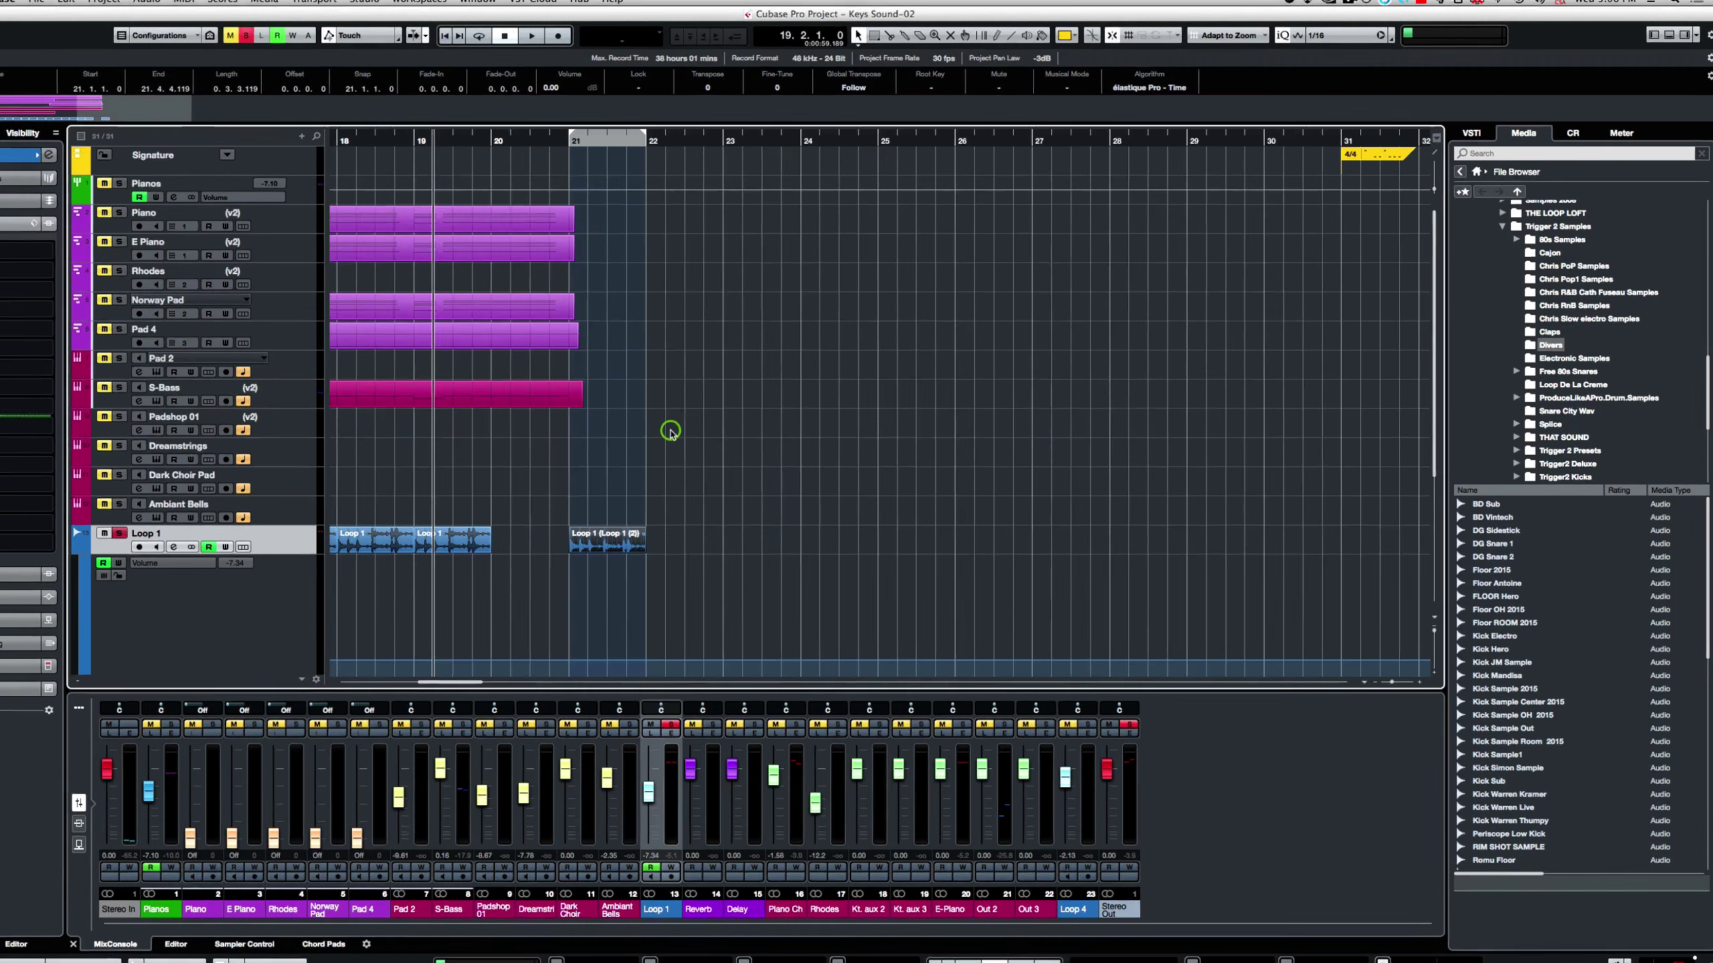
key(F7)
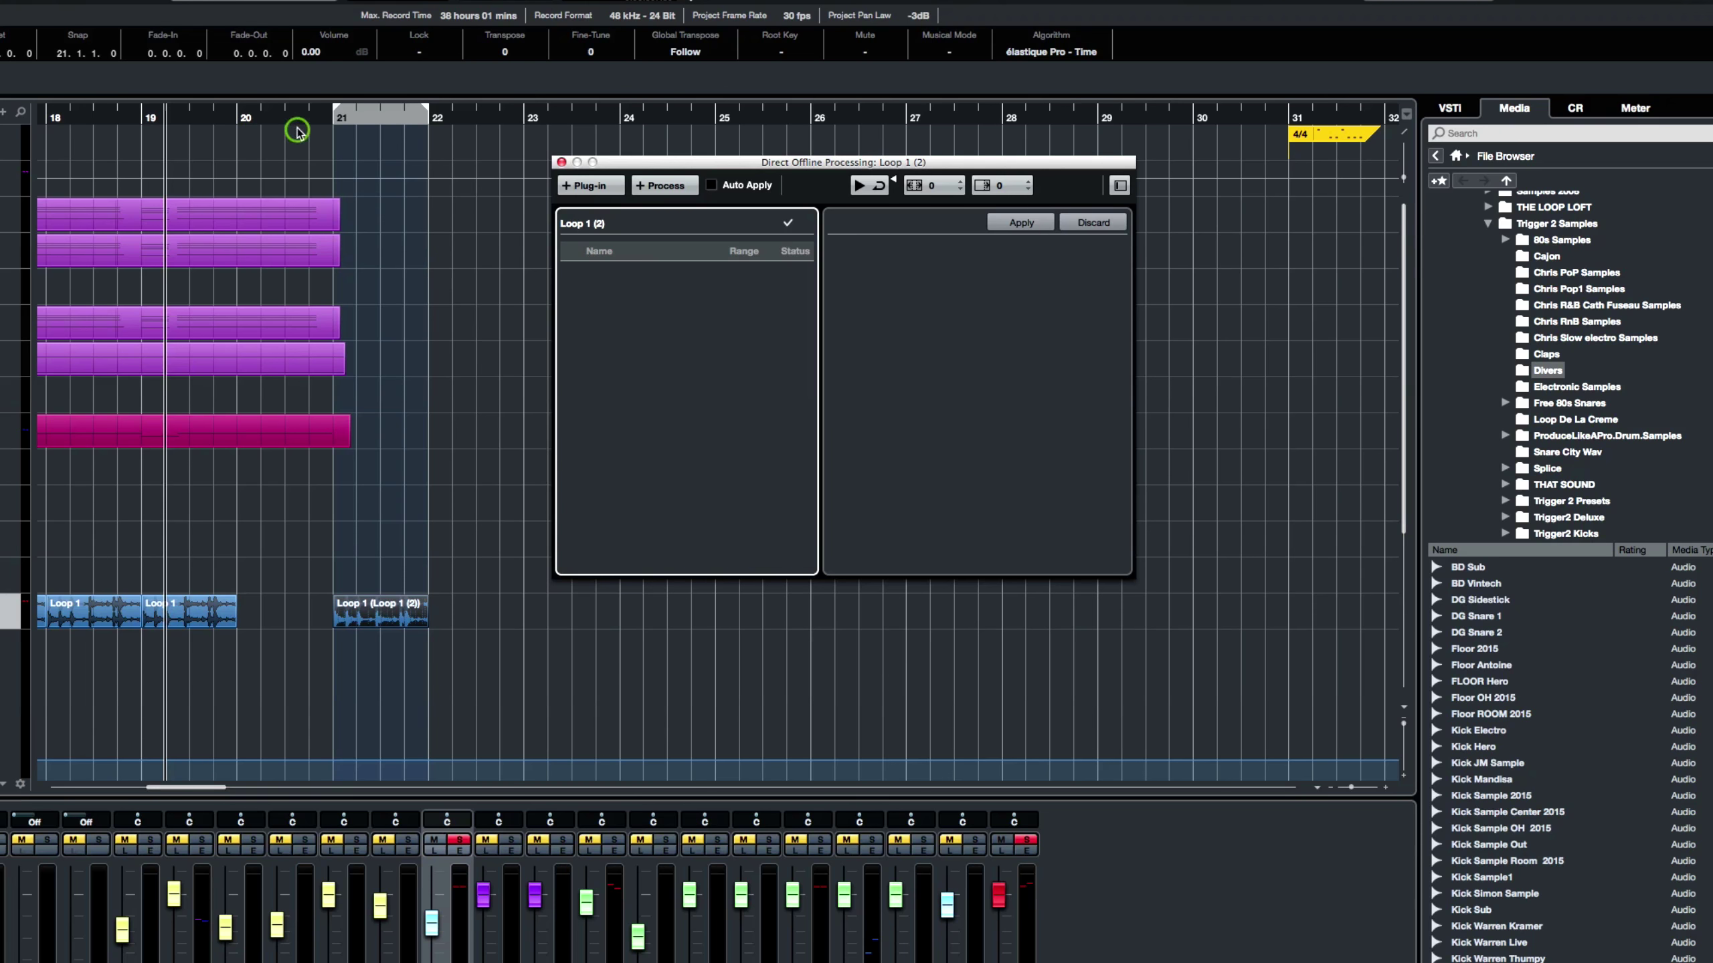
- Play the unprocessed Loop 1 event from bar 21 and stop
click(330, 116)
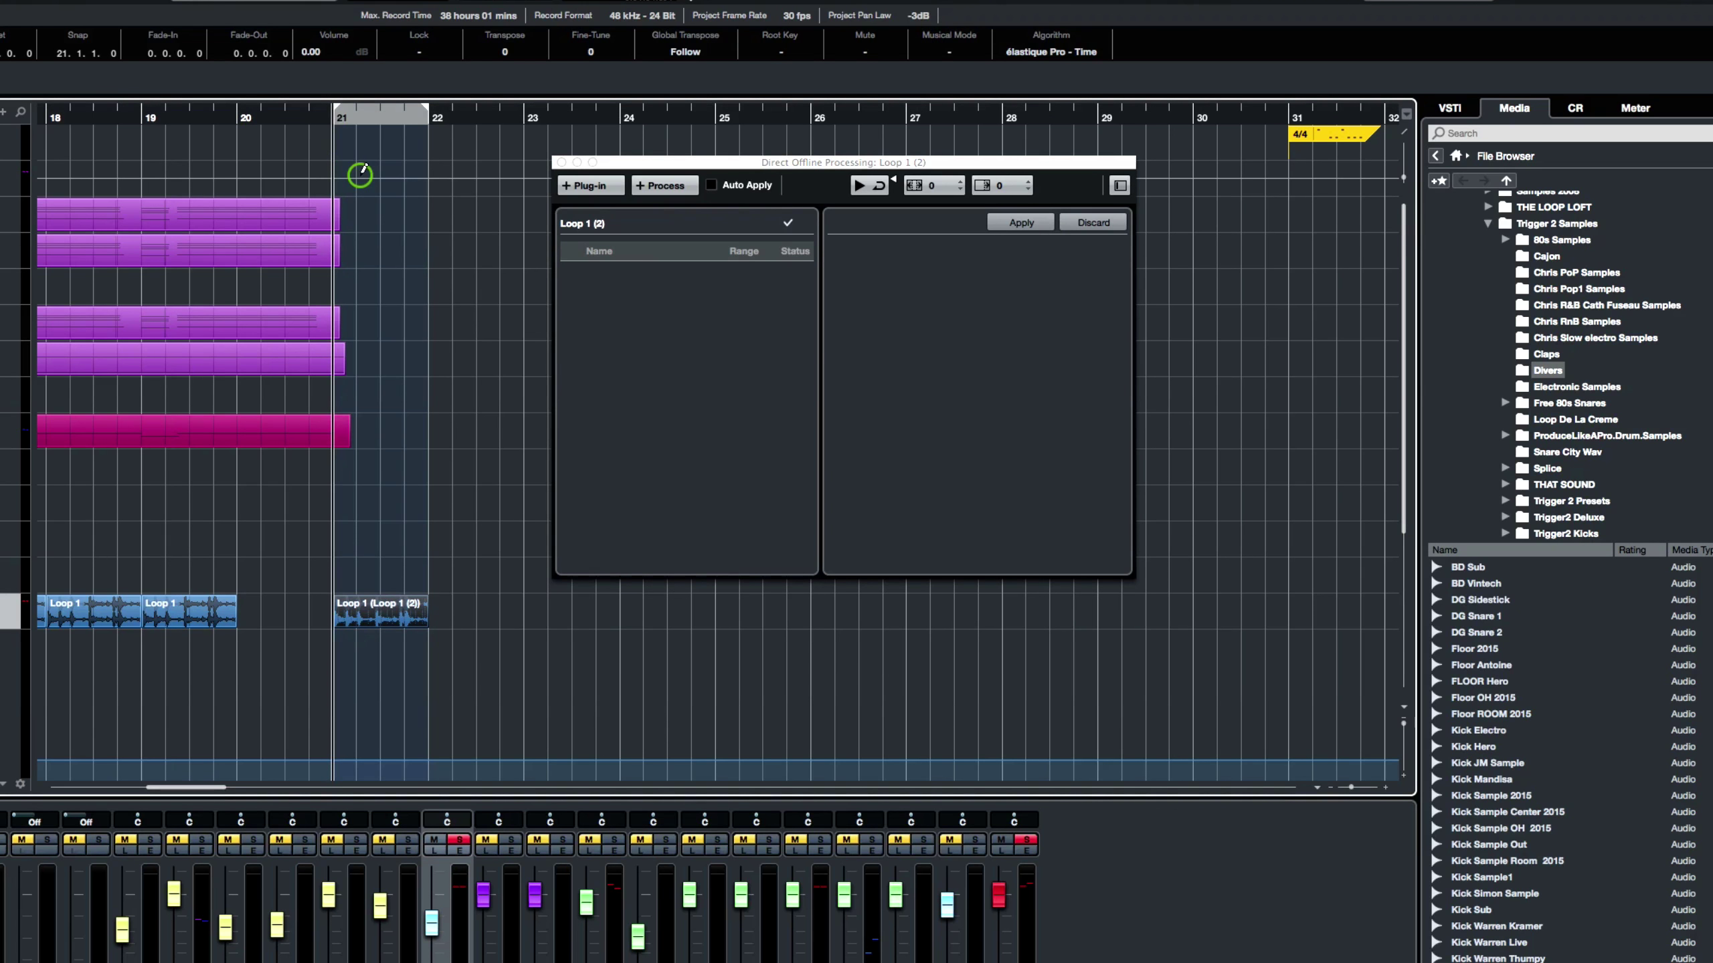
key(space)
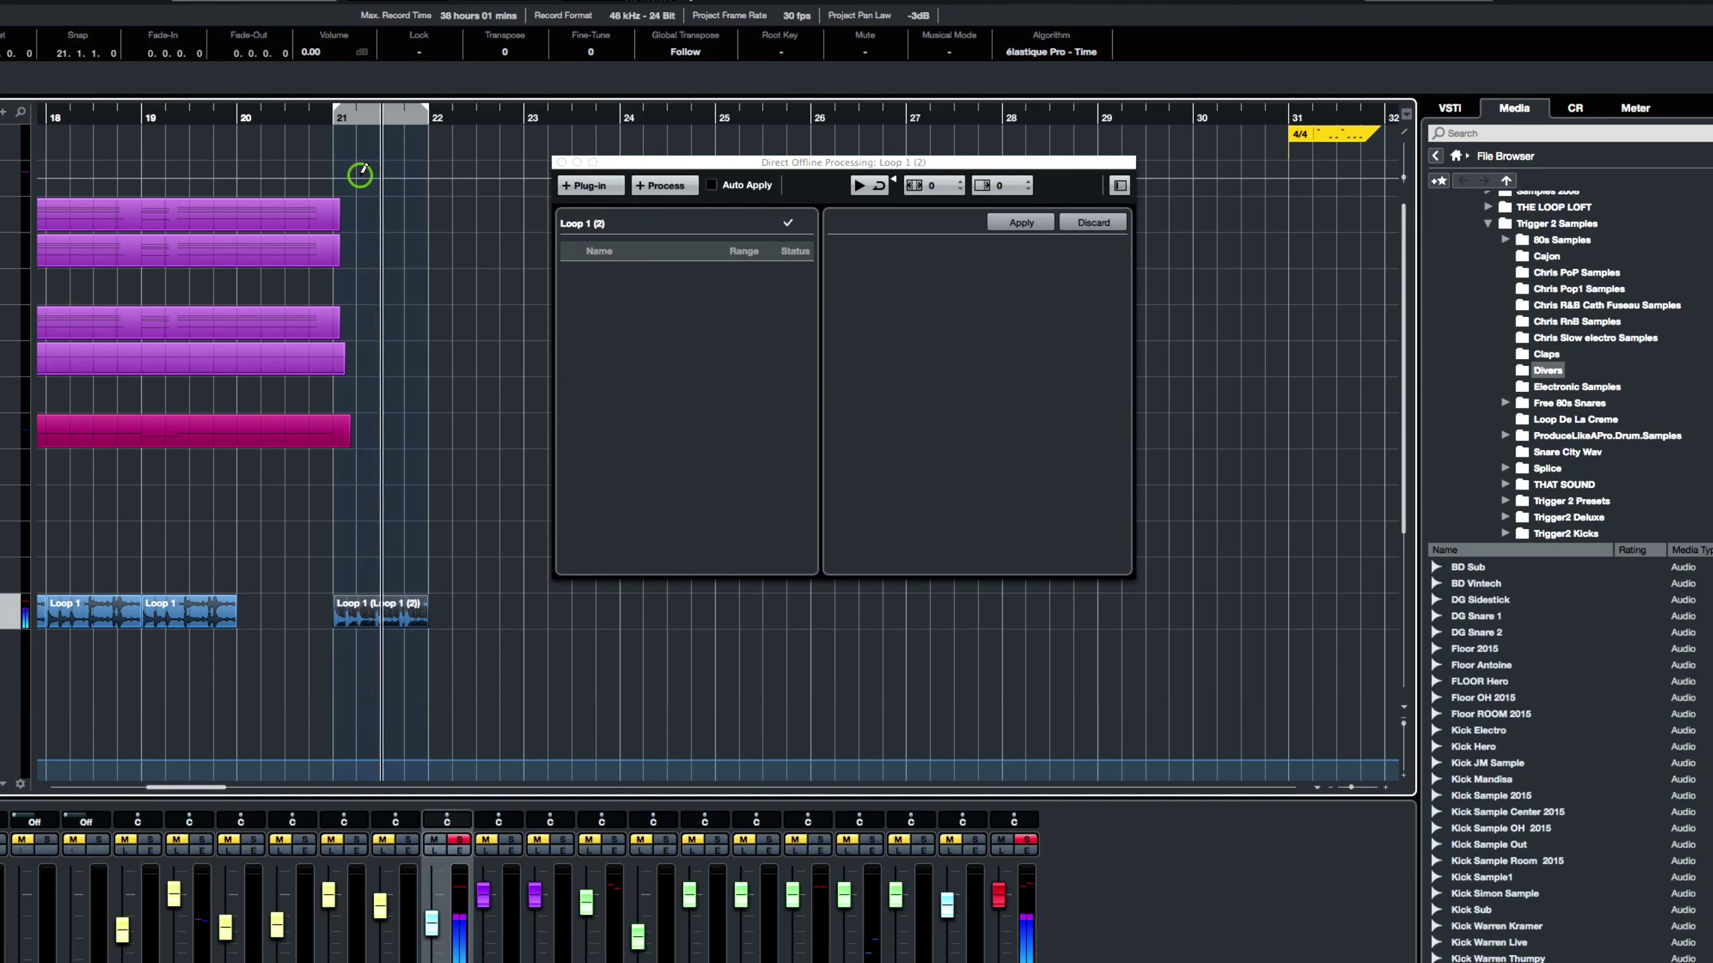
key(space)
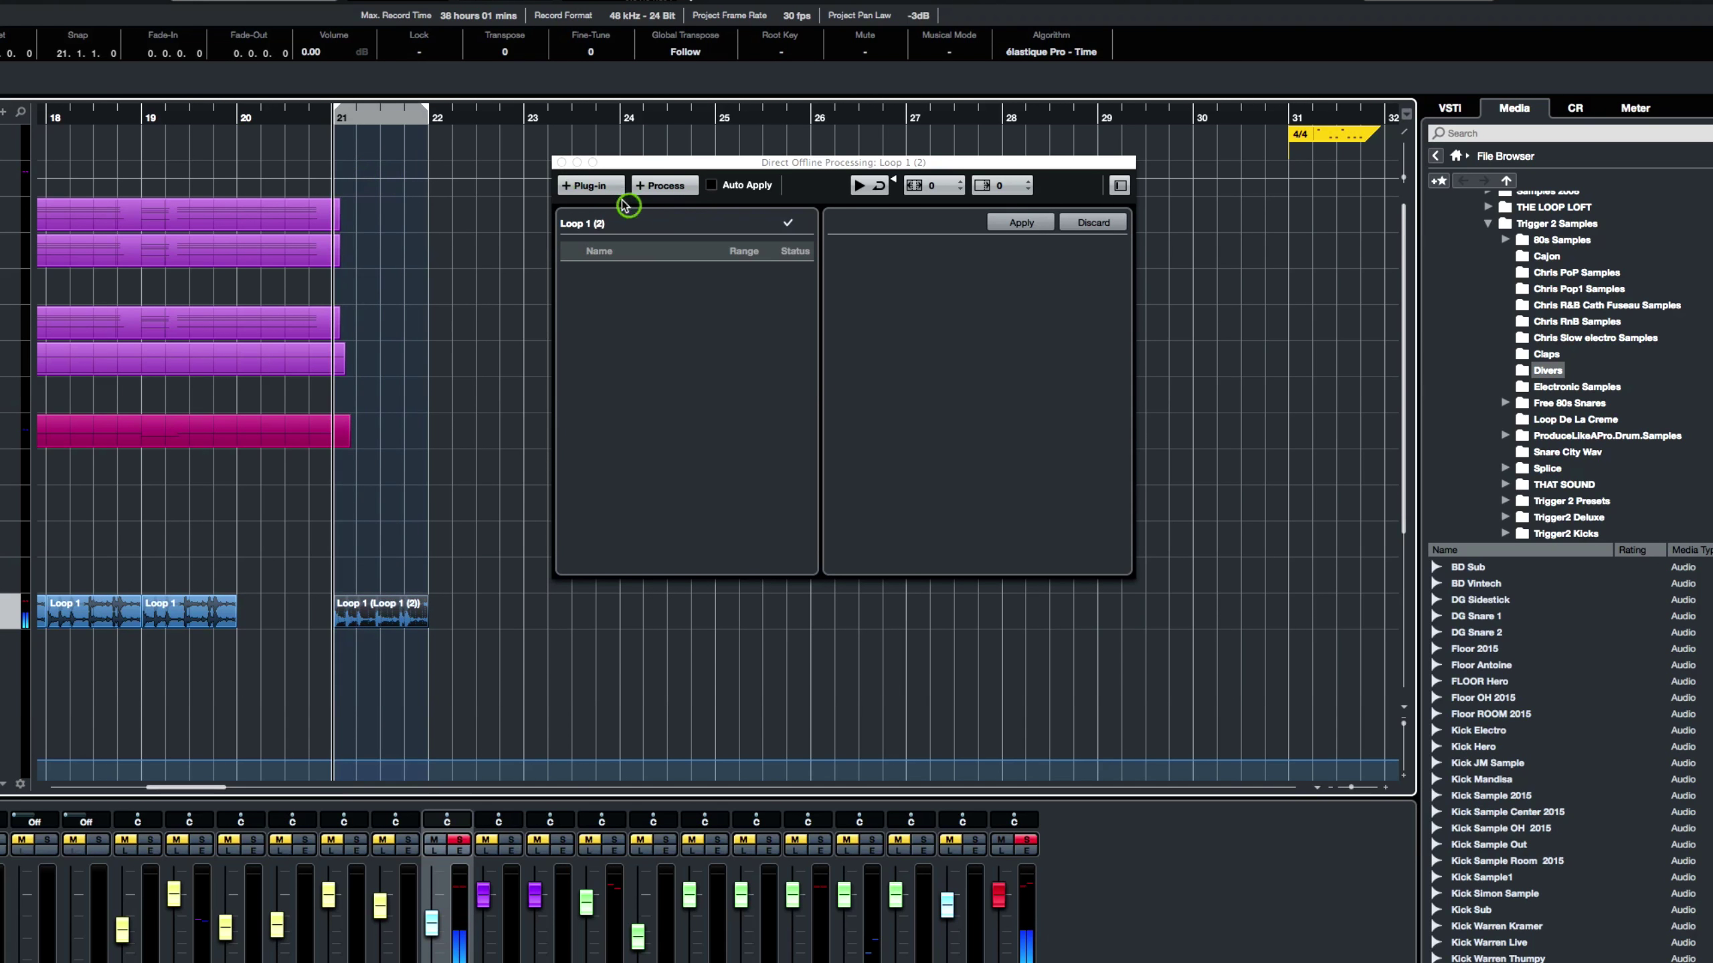
- Find "echo" among the offline plug-ins, load EchoBoy for the Loop 1 event and adjust its Mix
click(607, 188)
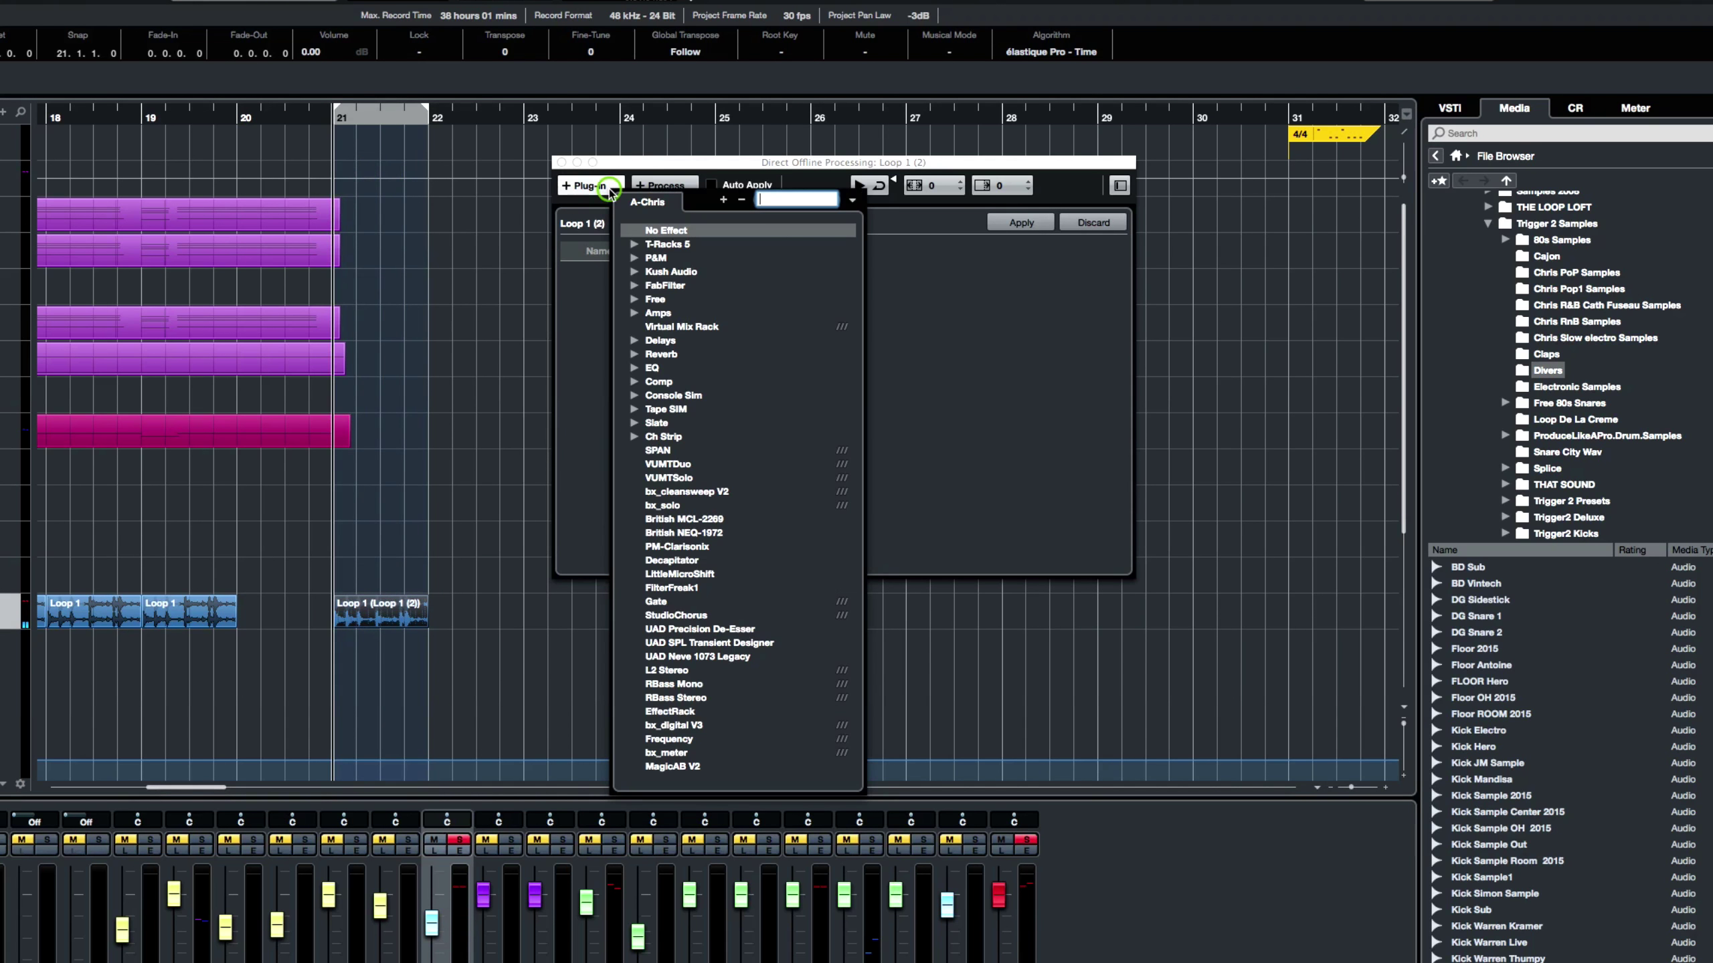
text(echo)
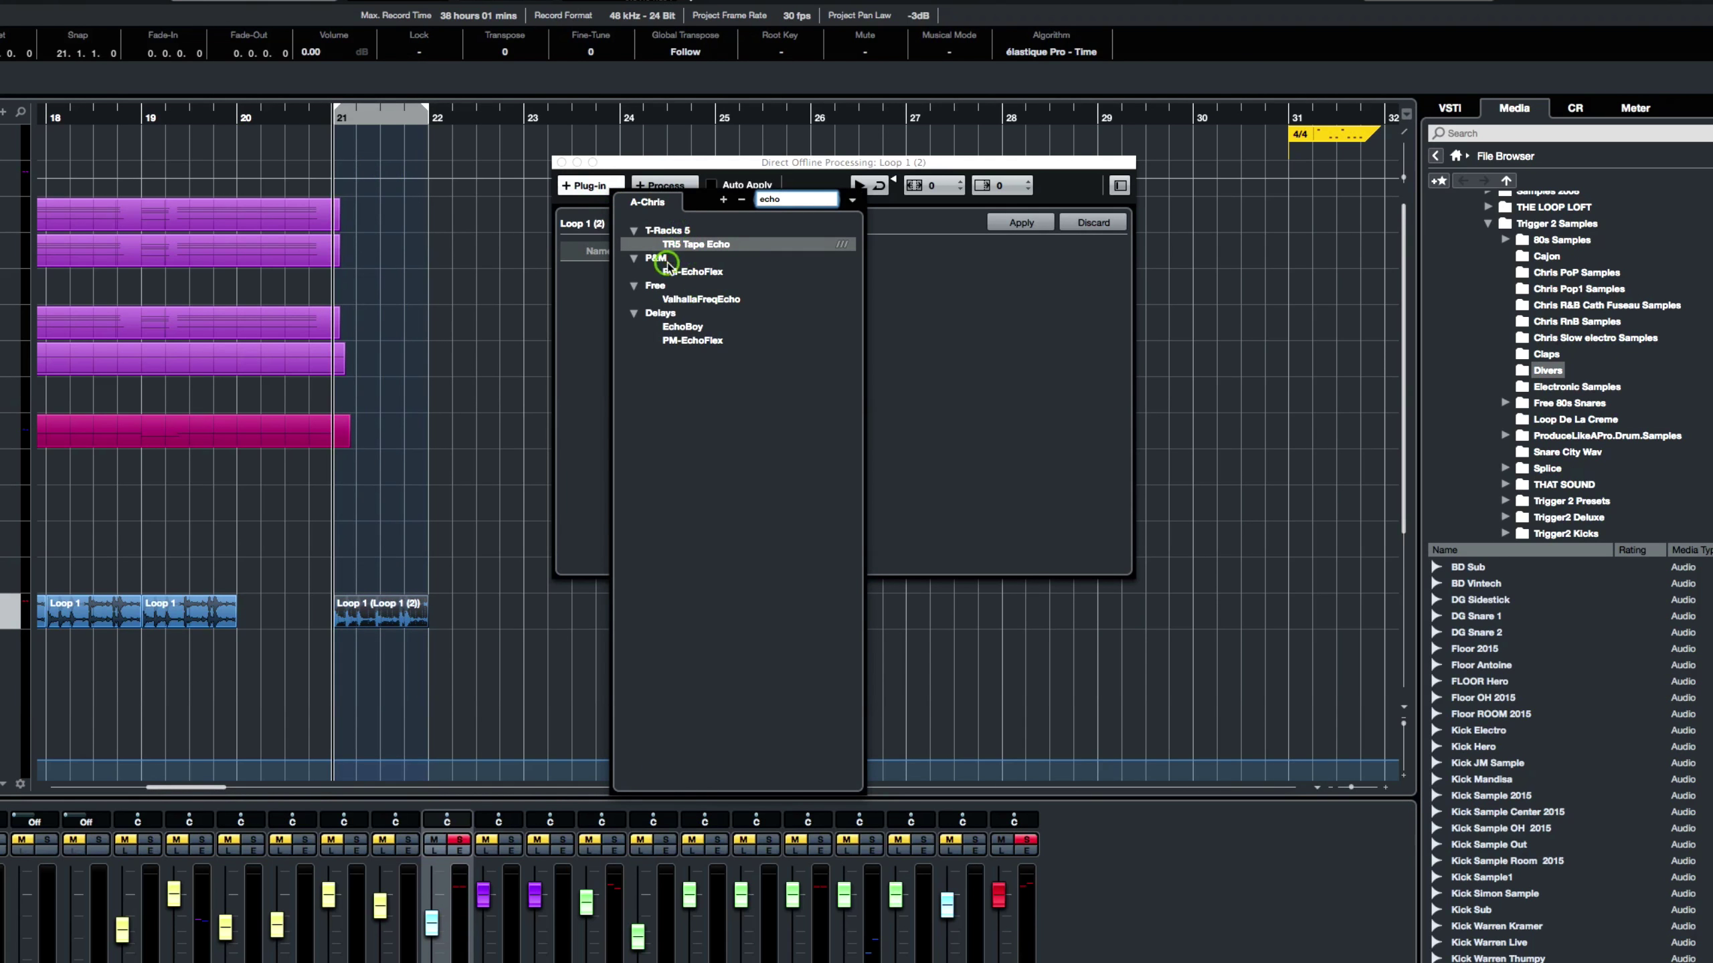
click(690, 328)
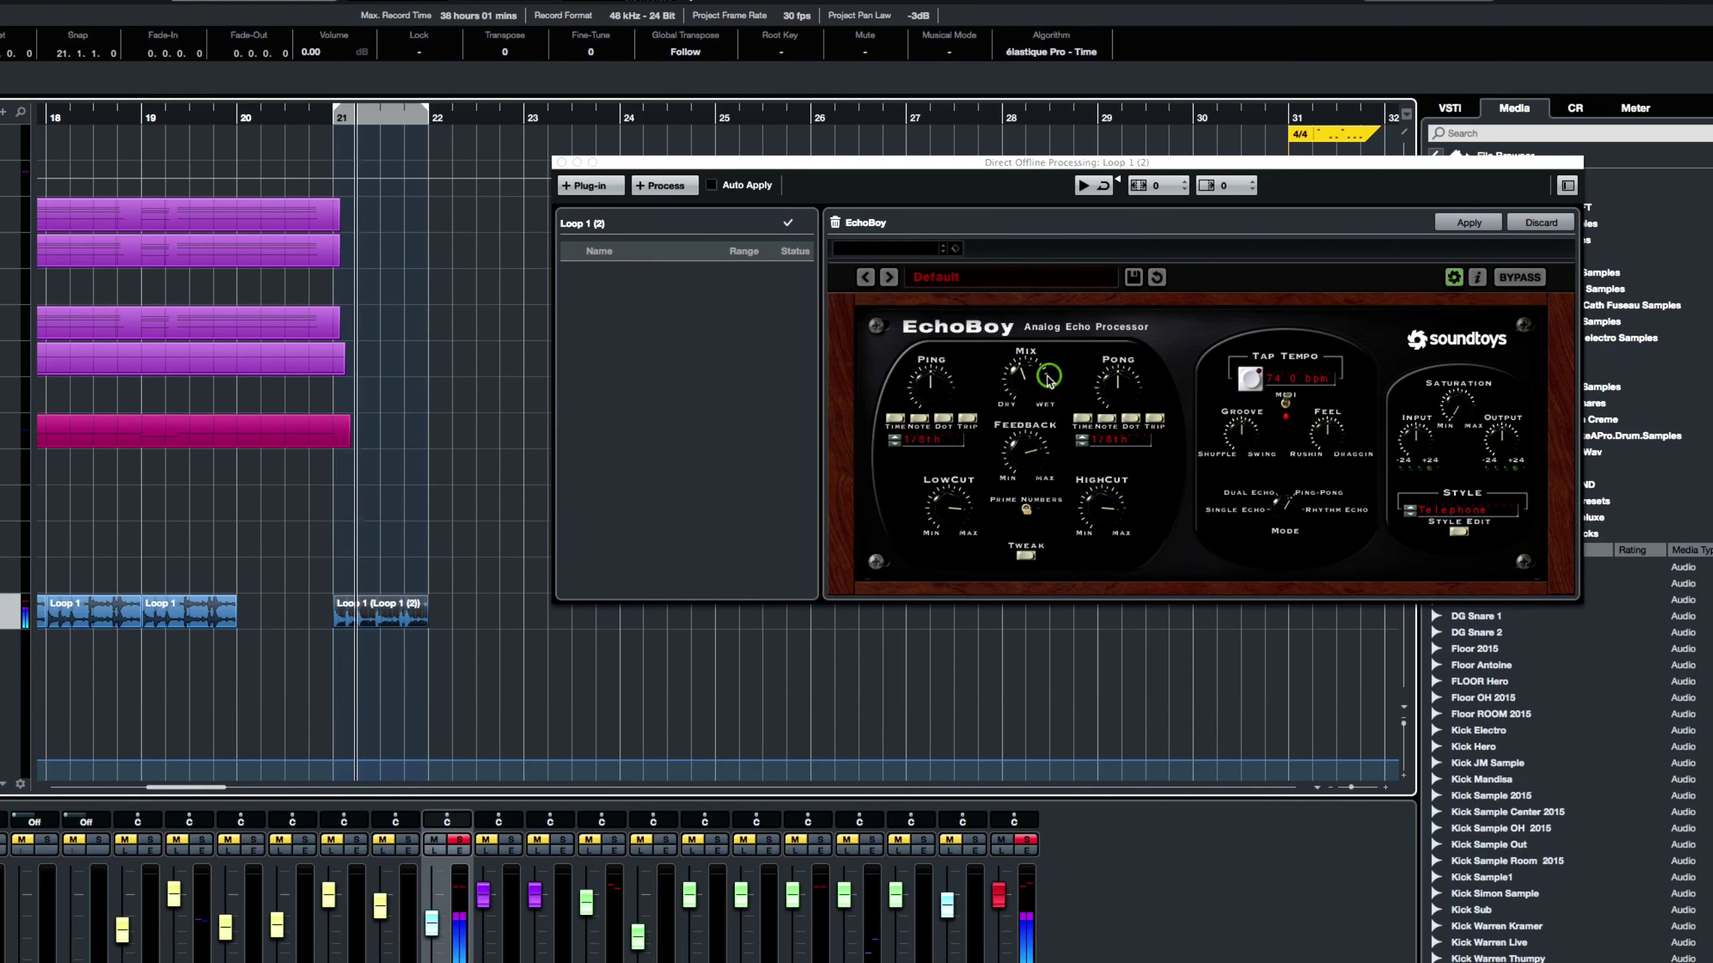
drag(1019, 380, 1022, 355)
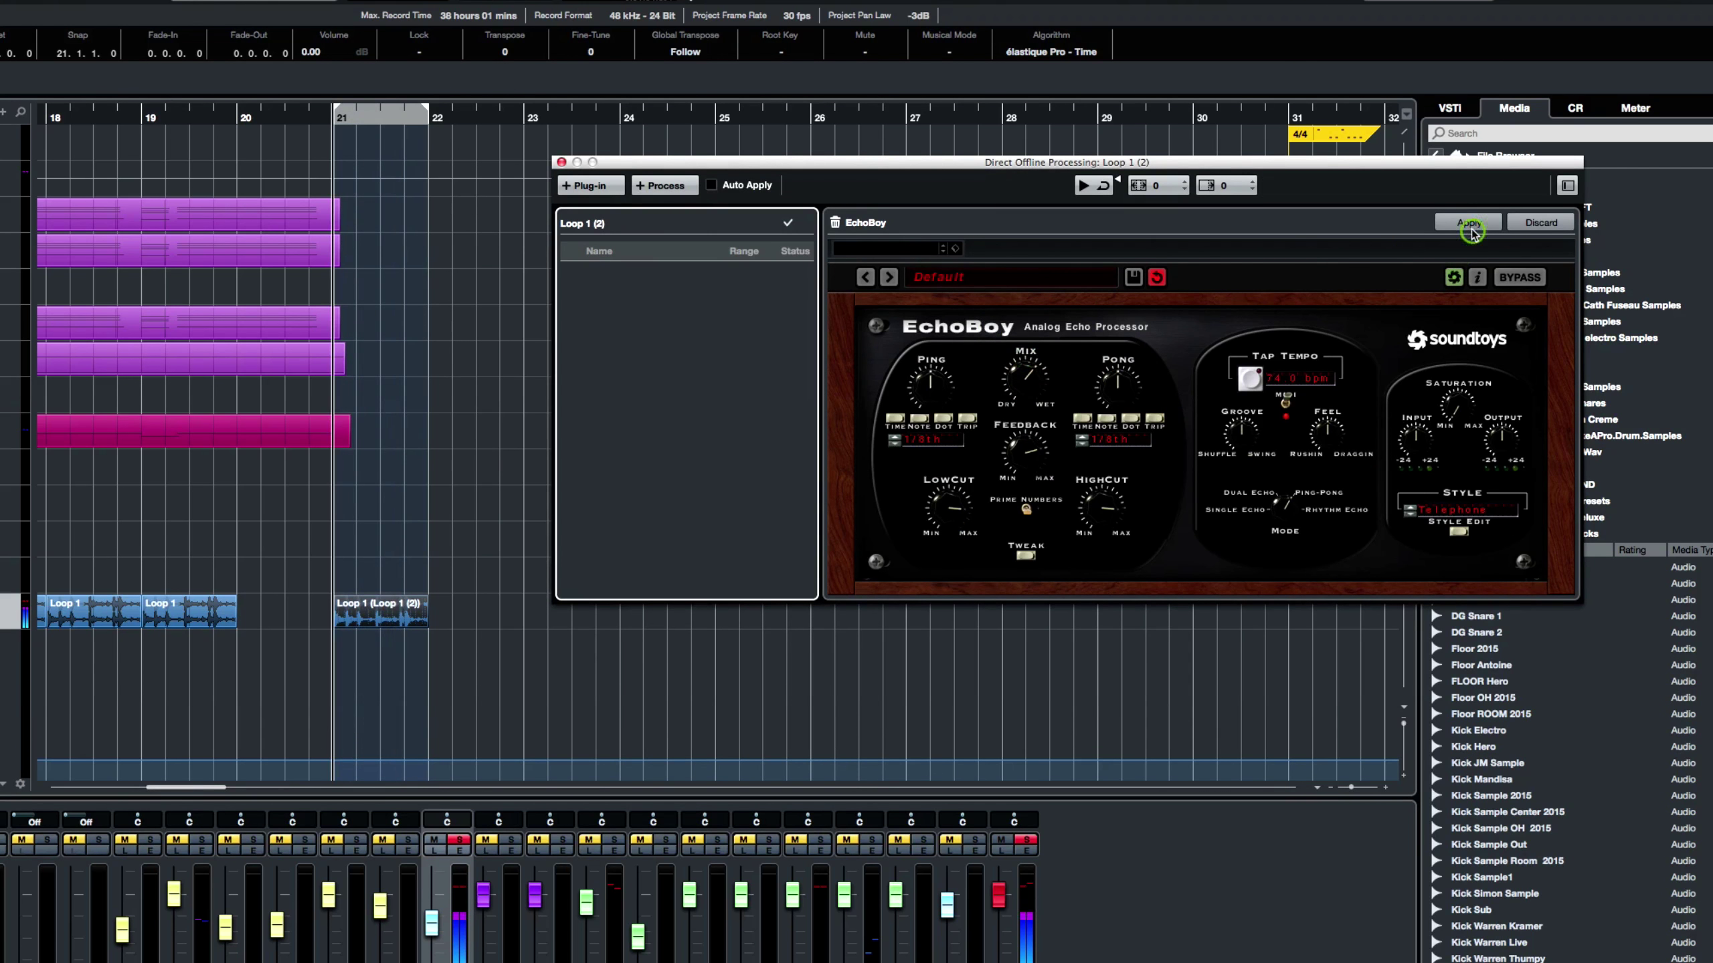
- Fine-tune EchoBoy's Mix while auditioning the Loop 1 event with looping enabled
click(1086, 186)
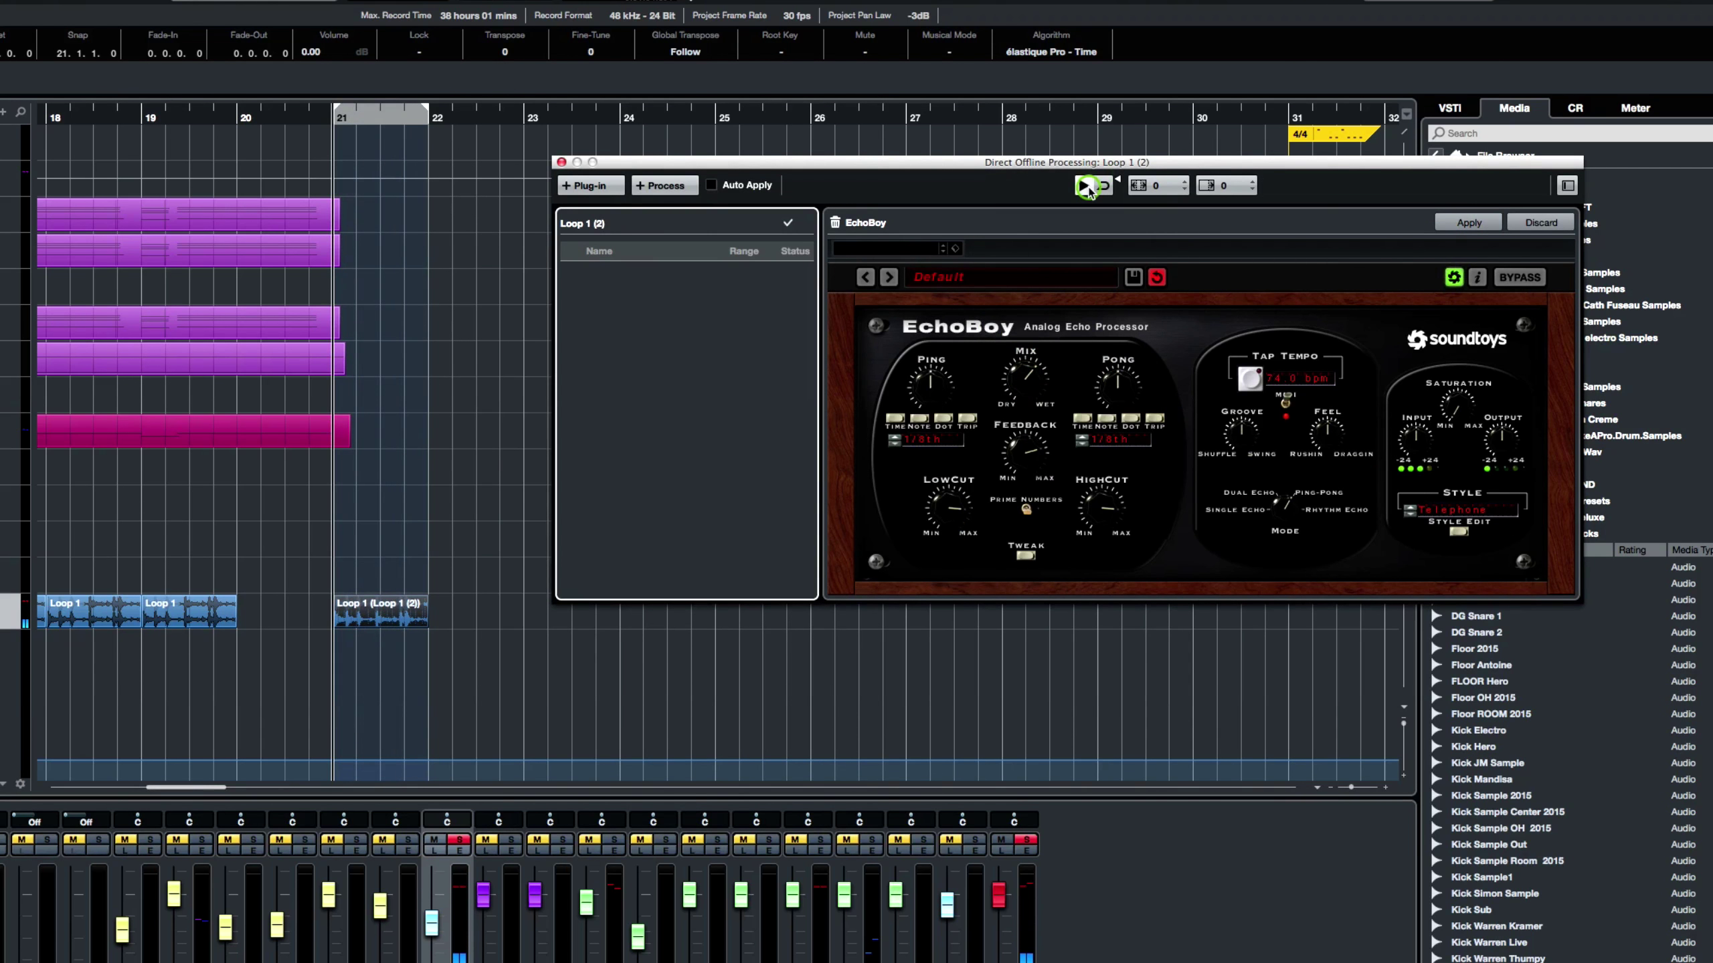
drag(1023, 370, 1022, 415)
click(1083, 185)
click(1103, 186)
click(1103, 224)
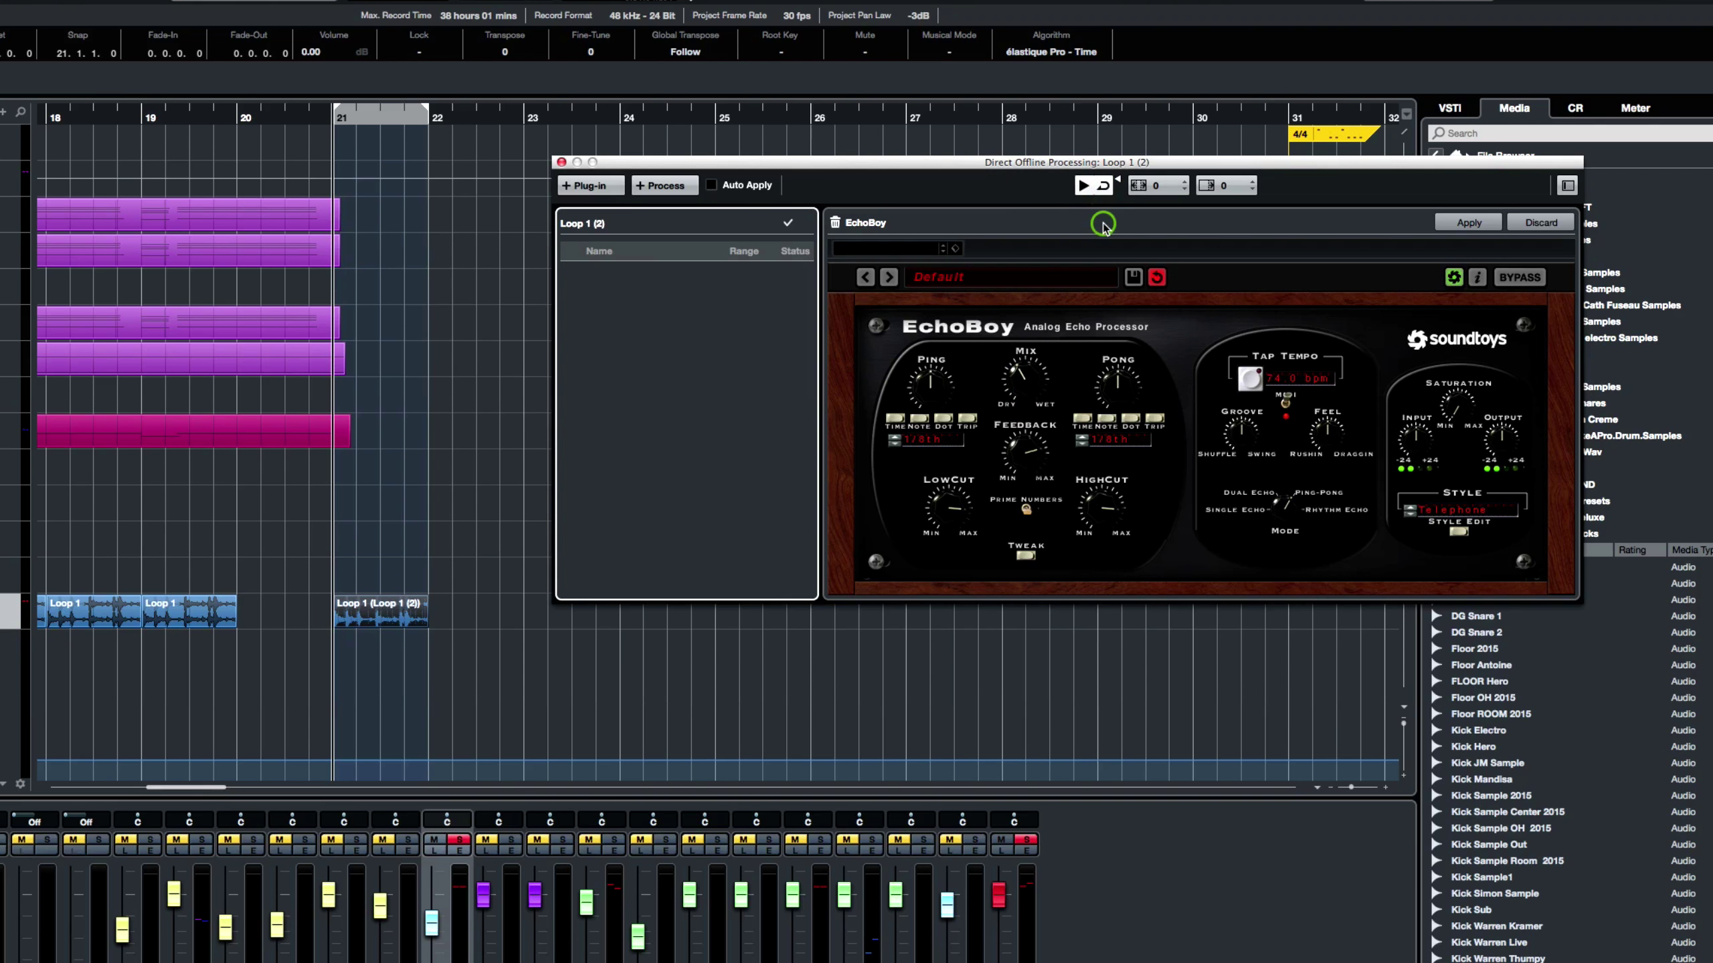
click(1096, 184)
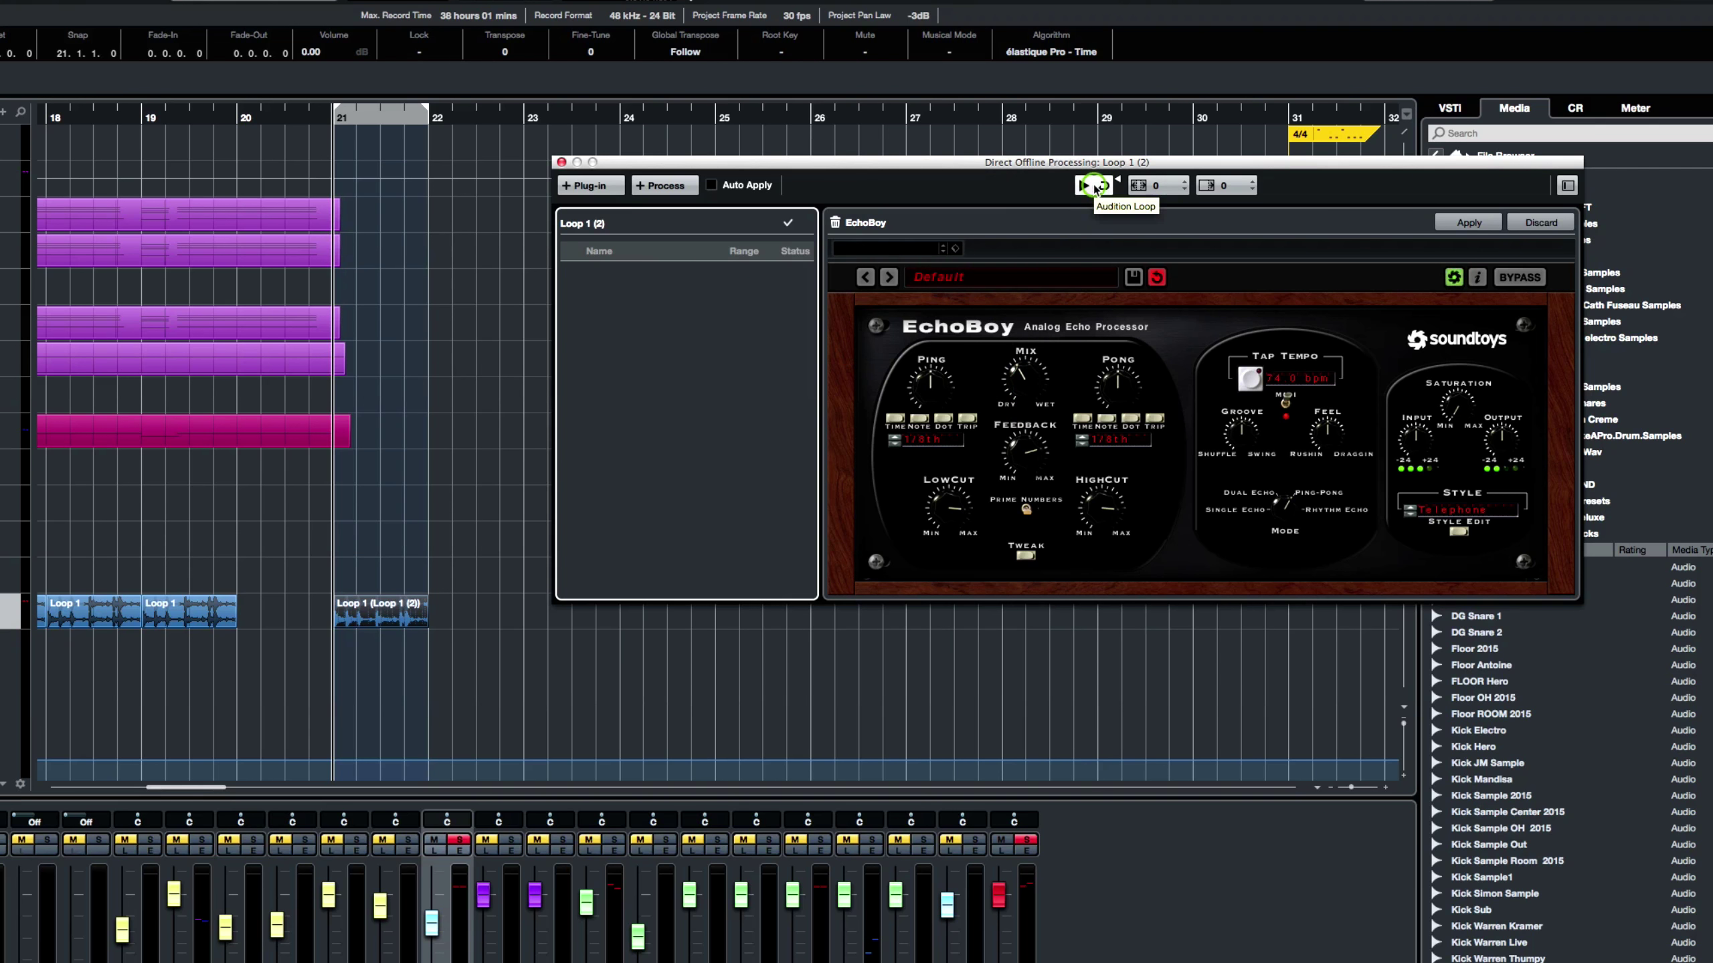
mouse_move(1022, 374)
mouse_down()
mouse_move(1021, 390)
mouse_move(1031, 334)
mouse_move(1032, 368)
mouse_up()
click(1096, 185)
click(1028, 377)
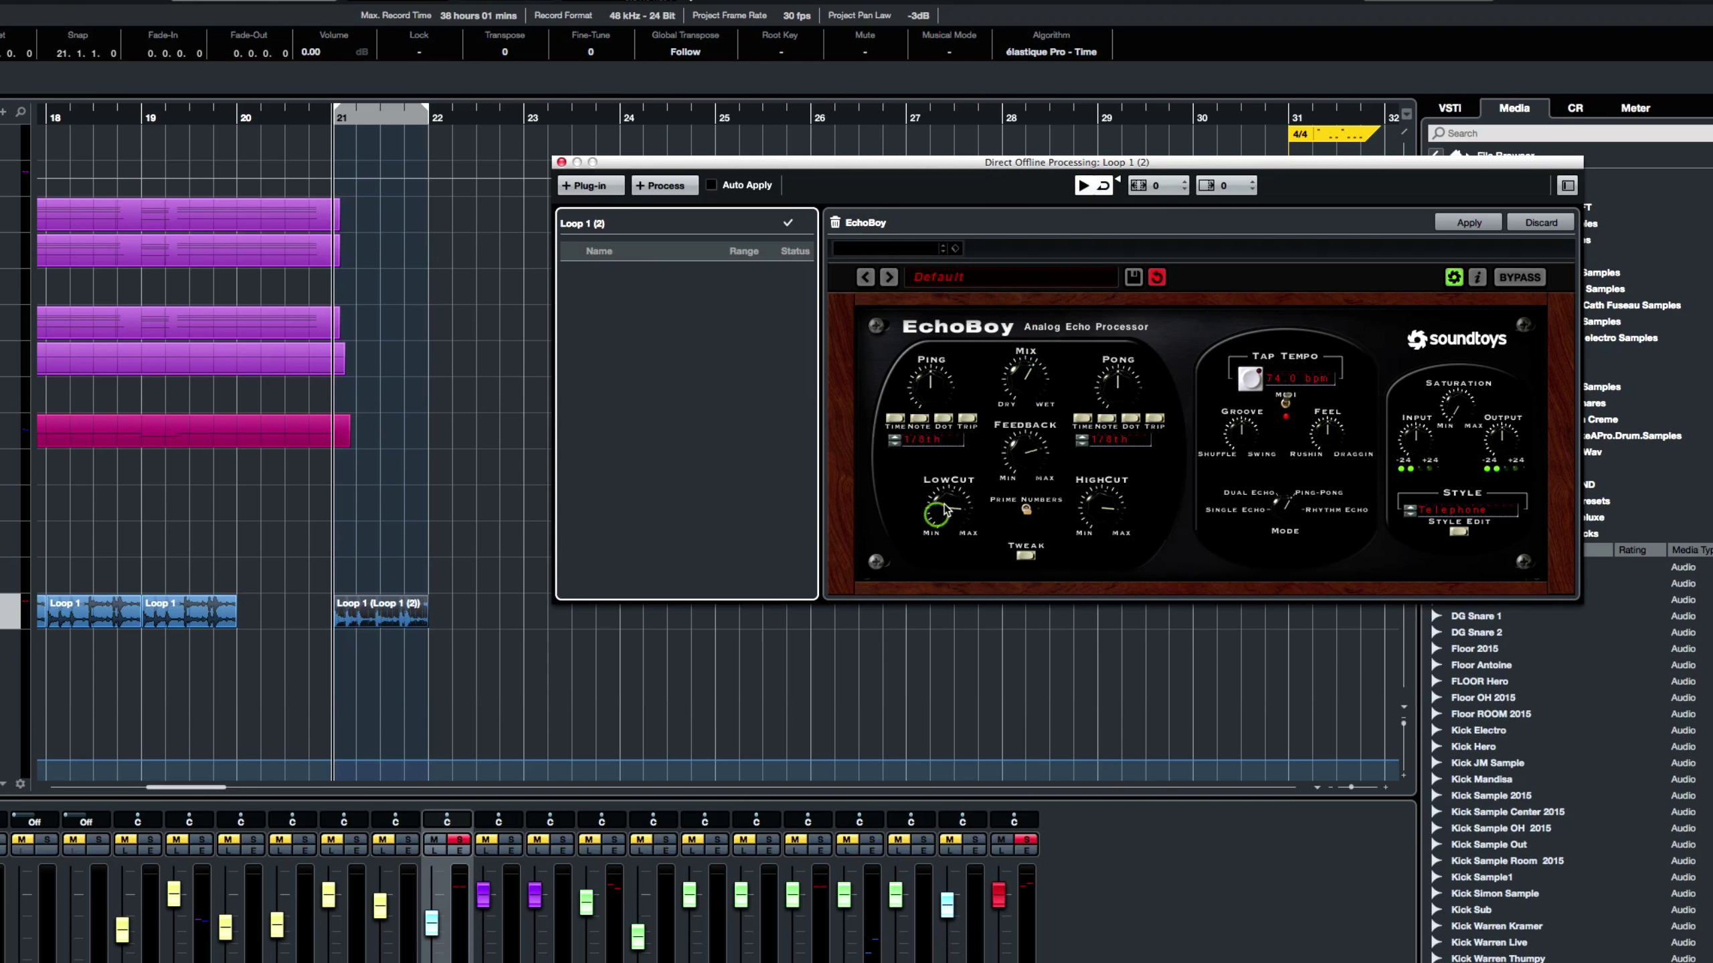
- Adjust EchoBoy's LowCut and HighCut, audition the sound, and apply the effect to the Loop 1 event
drag(949, 509, 954, 520)
drag(1085, 507, 1089, 517)
click(1099, 193)
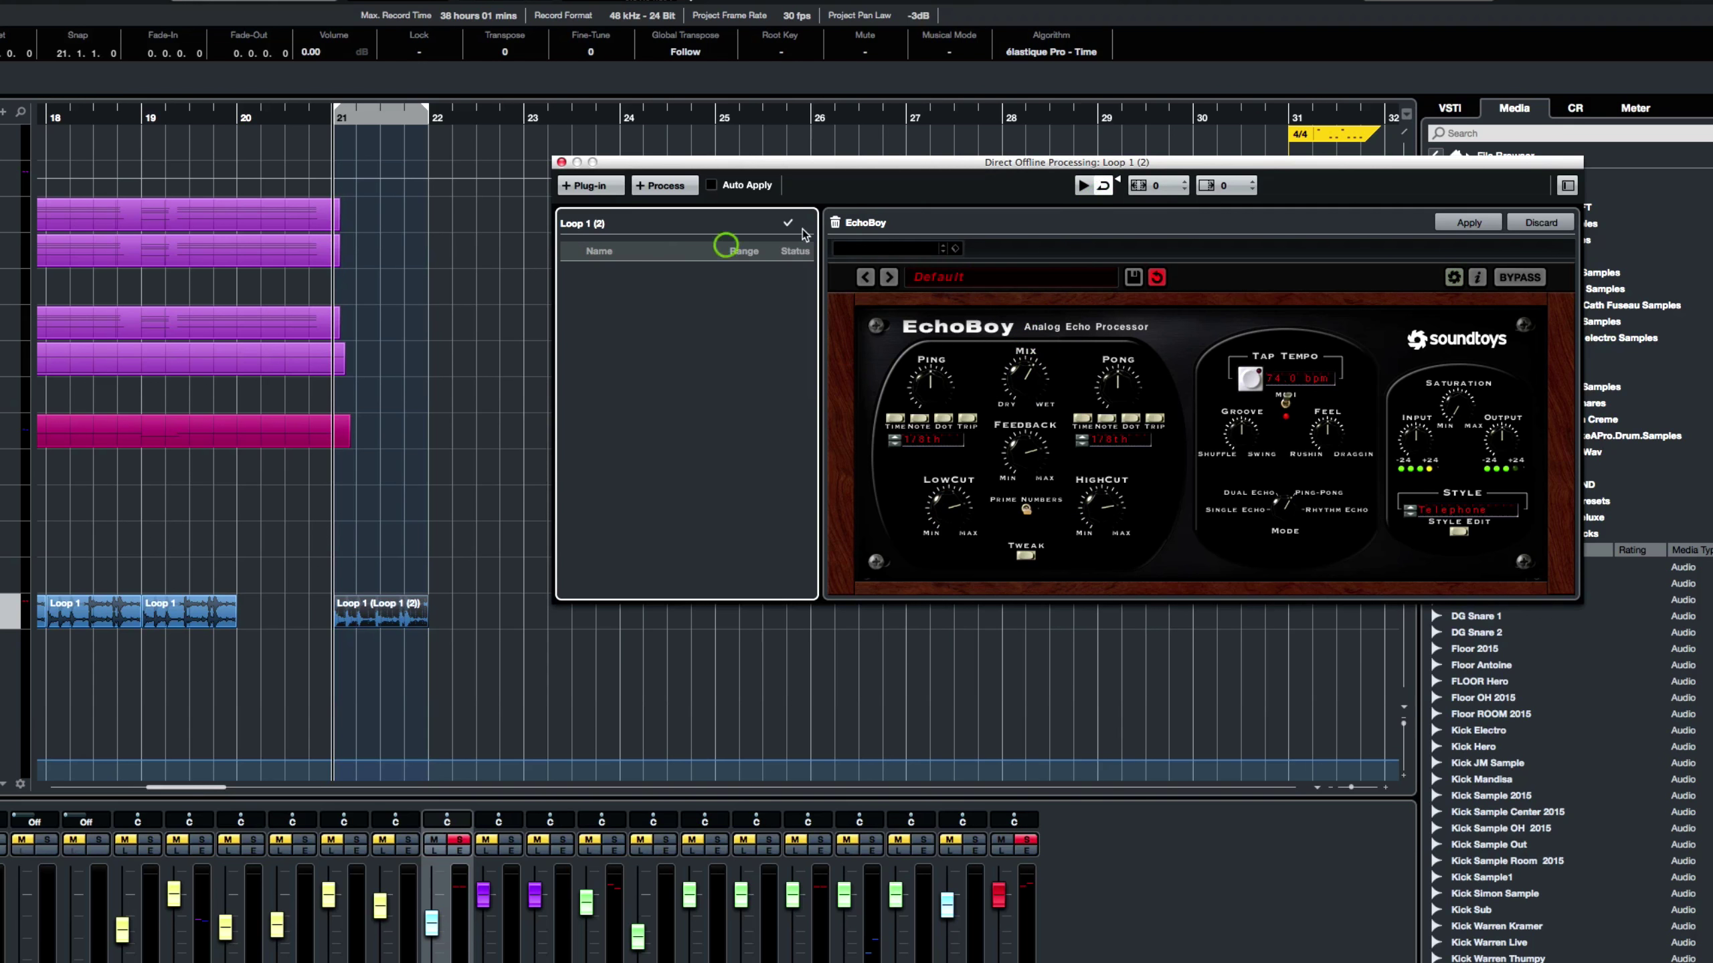
click(1465, 223)
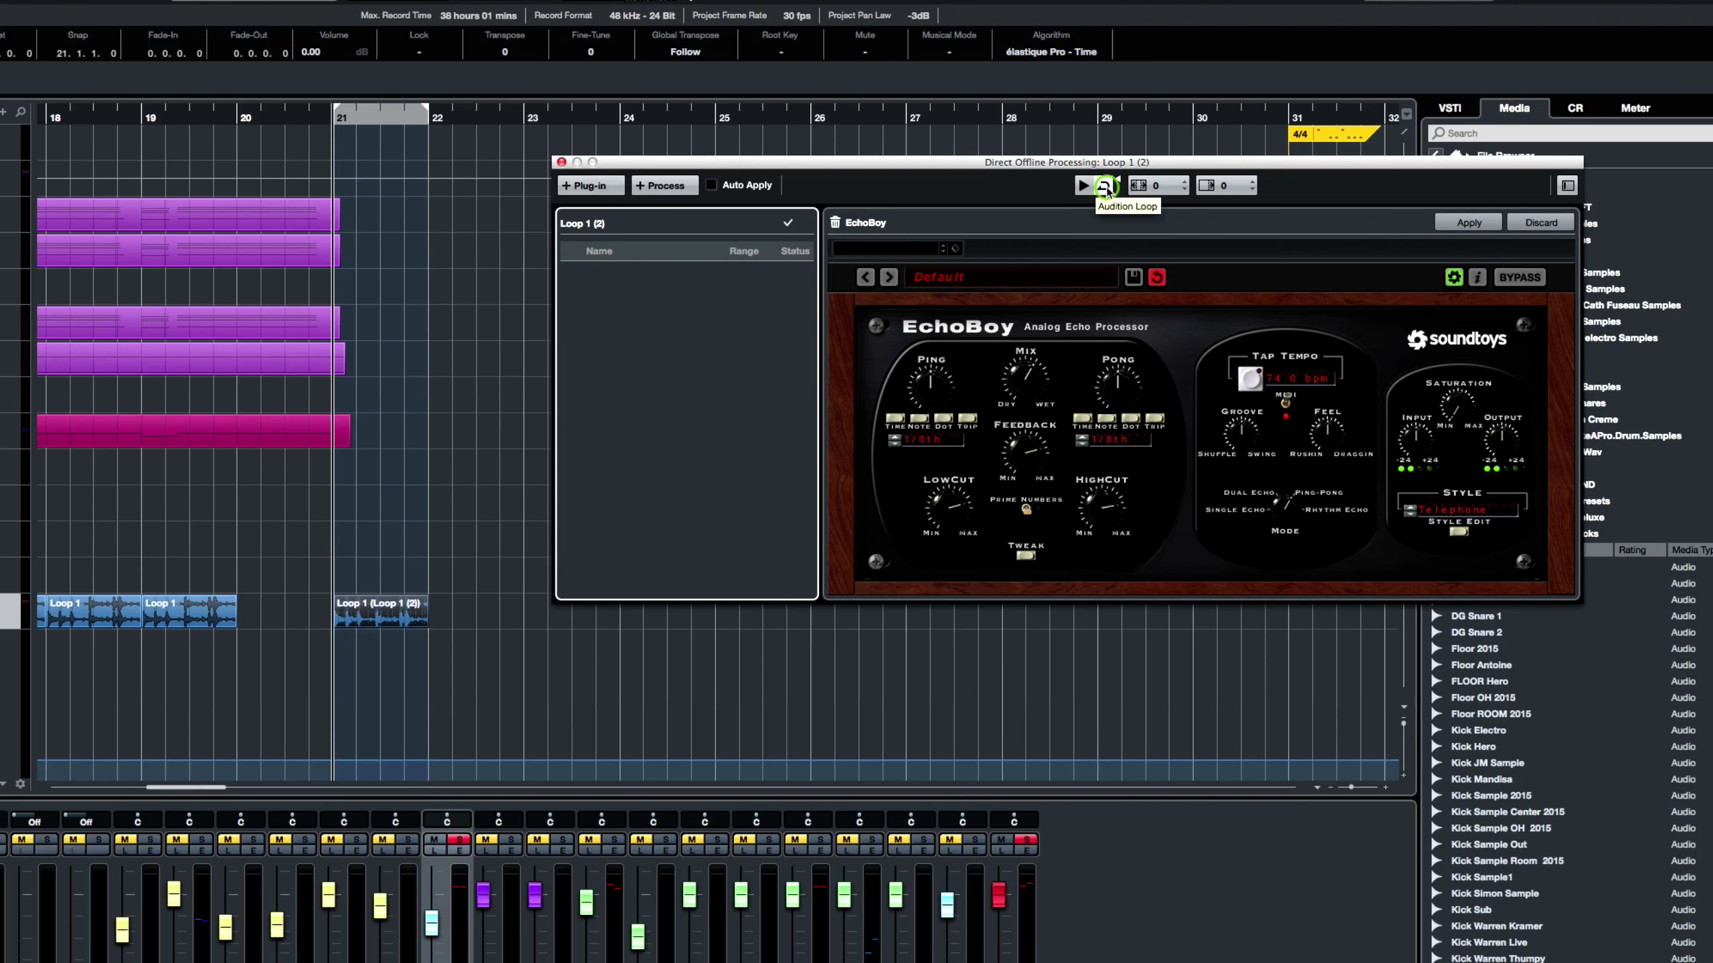
click(1082, 187)
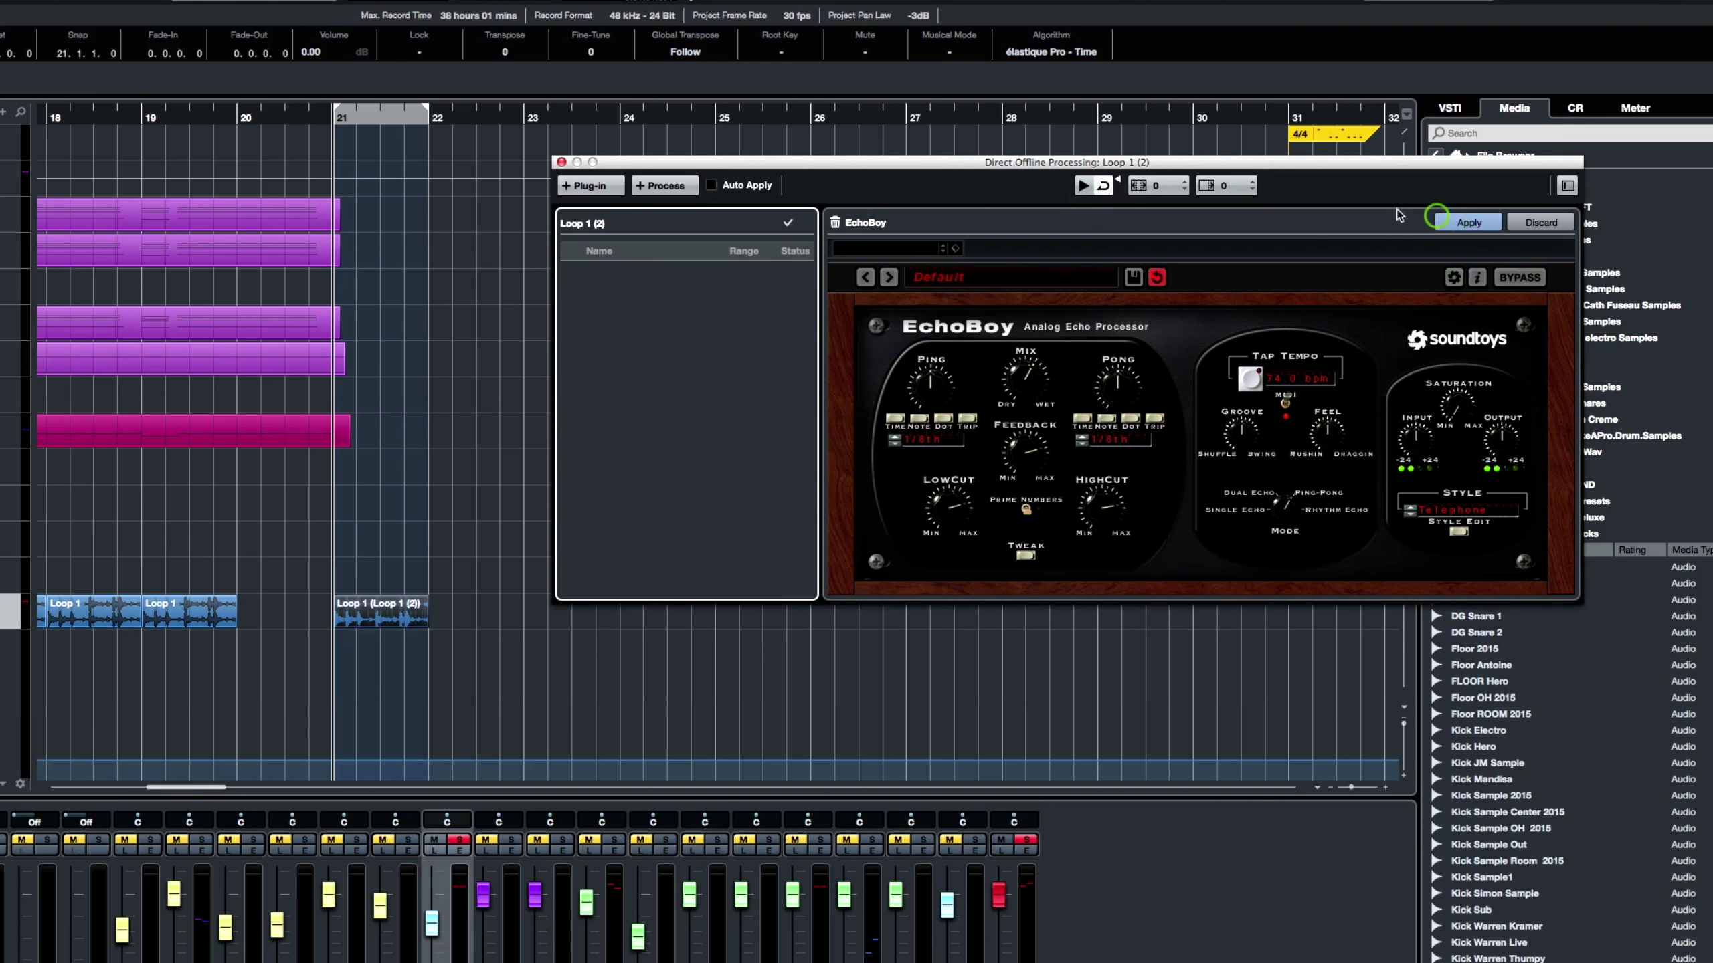
click(1443, 232)
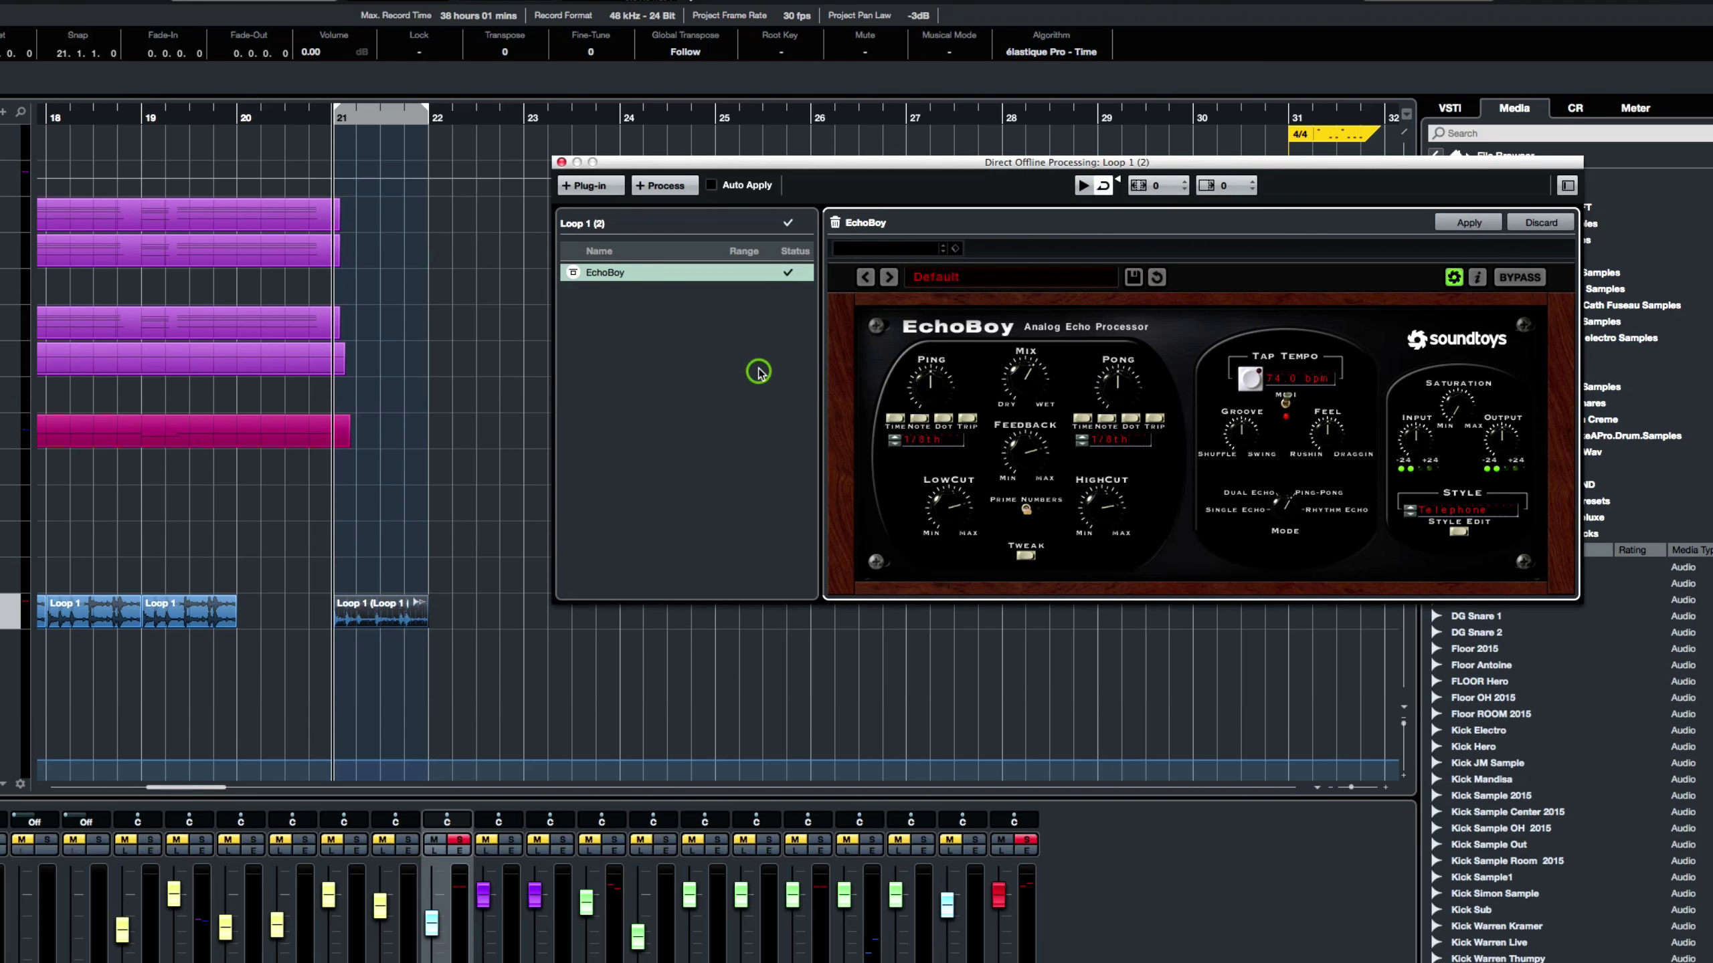
- Add the REVelation reverb as a second offline plug-in on the Loop 1 event and set its Mix to 35 %
click(585, 186)
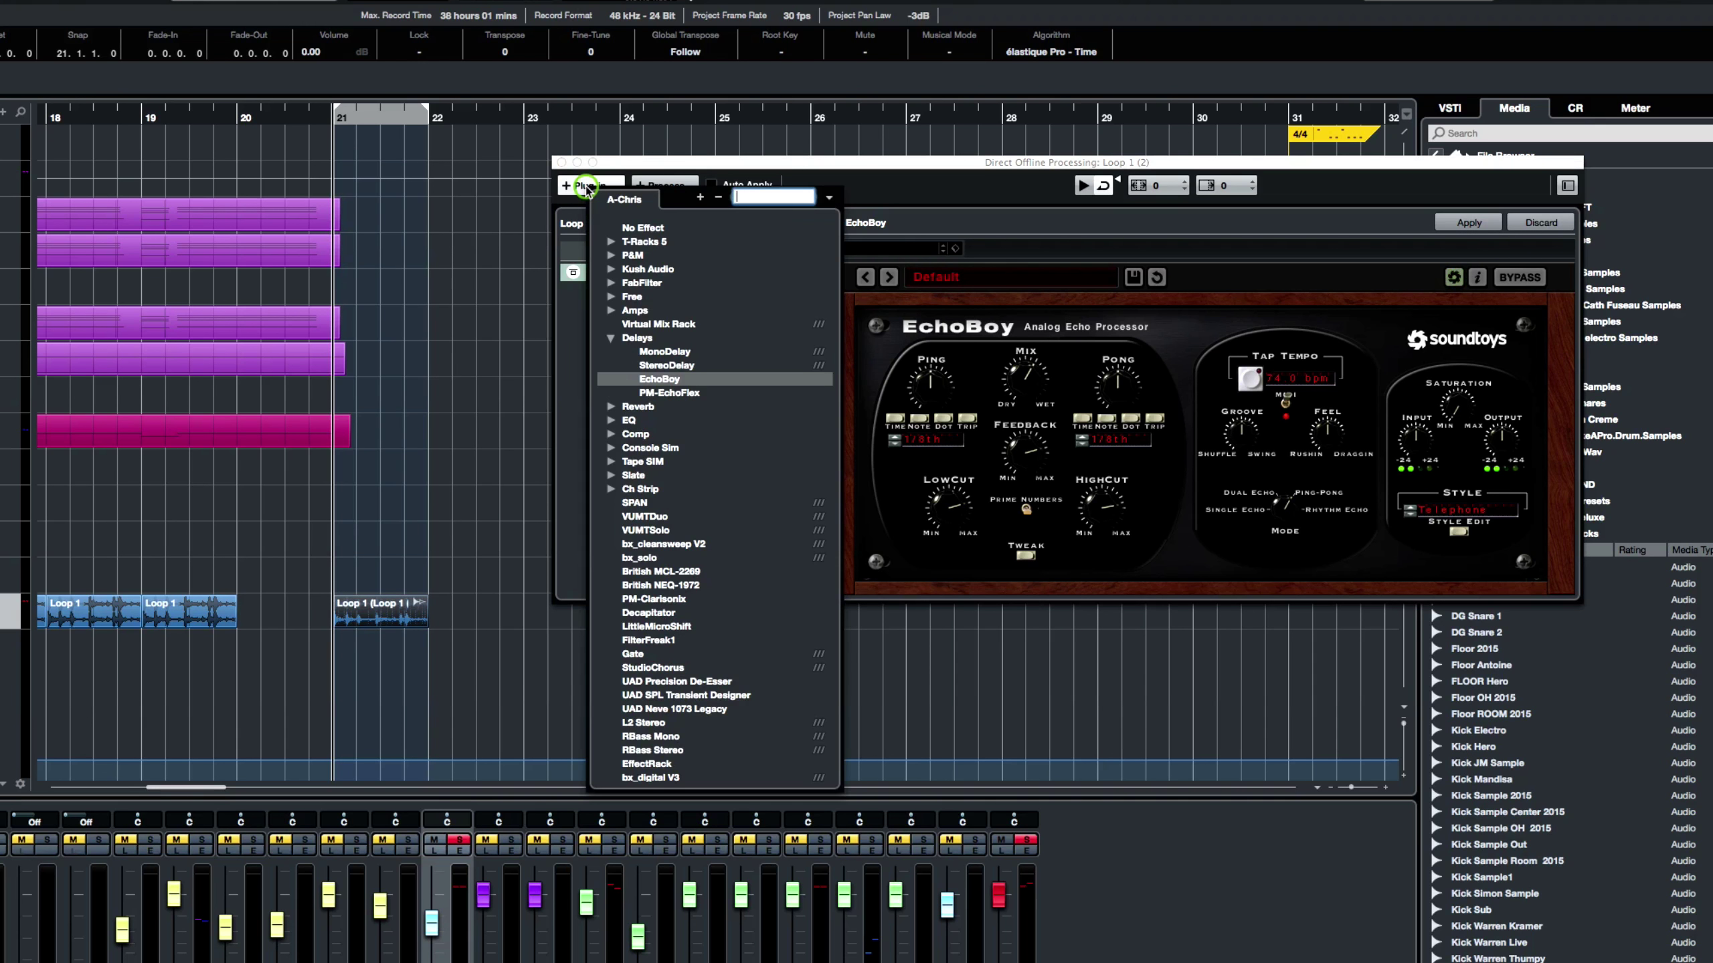
click(611, 338)
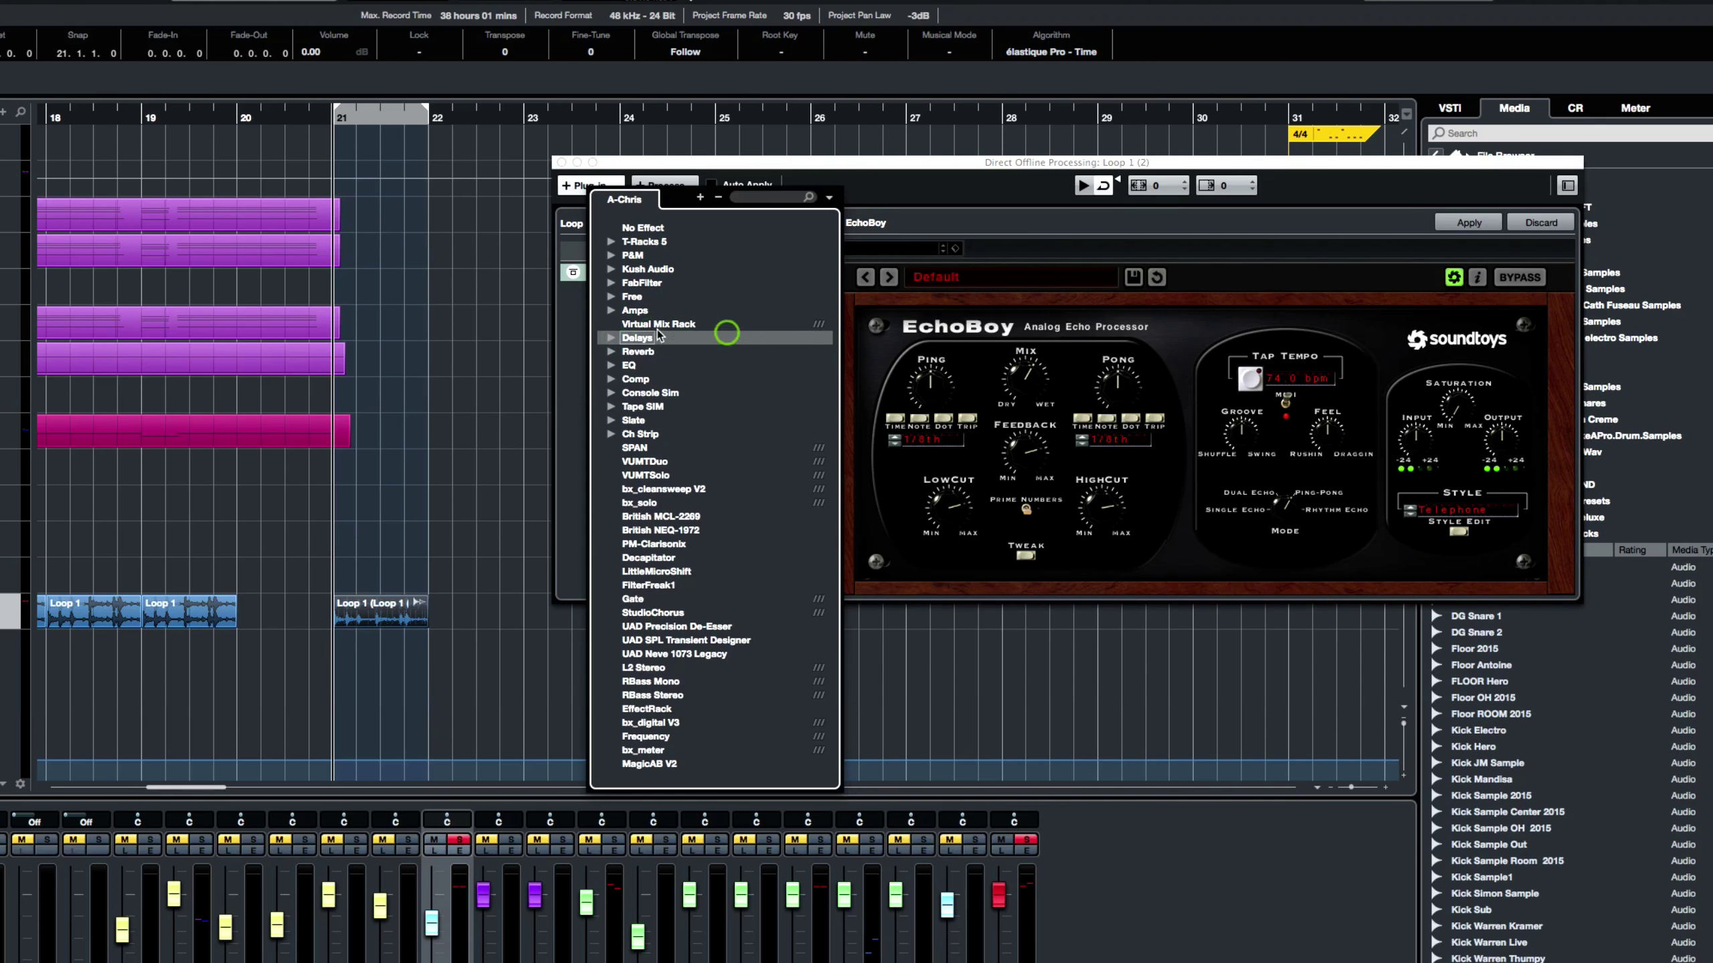
click(611, 351)
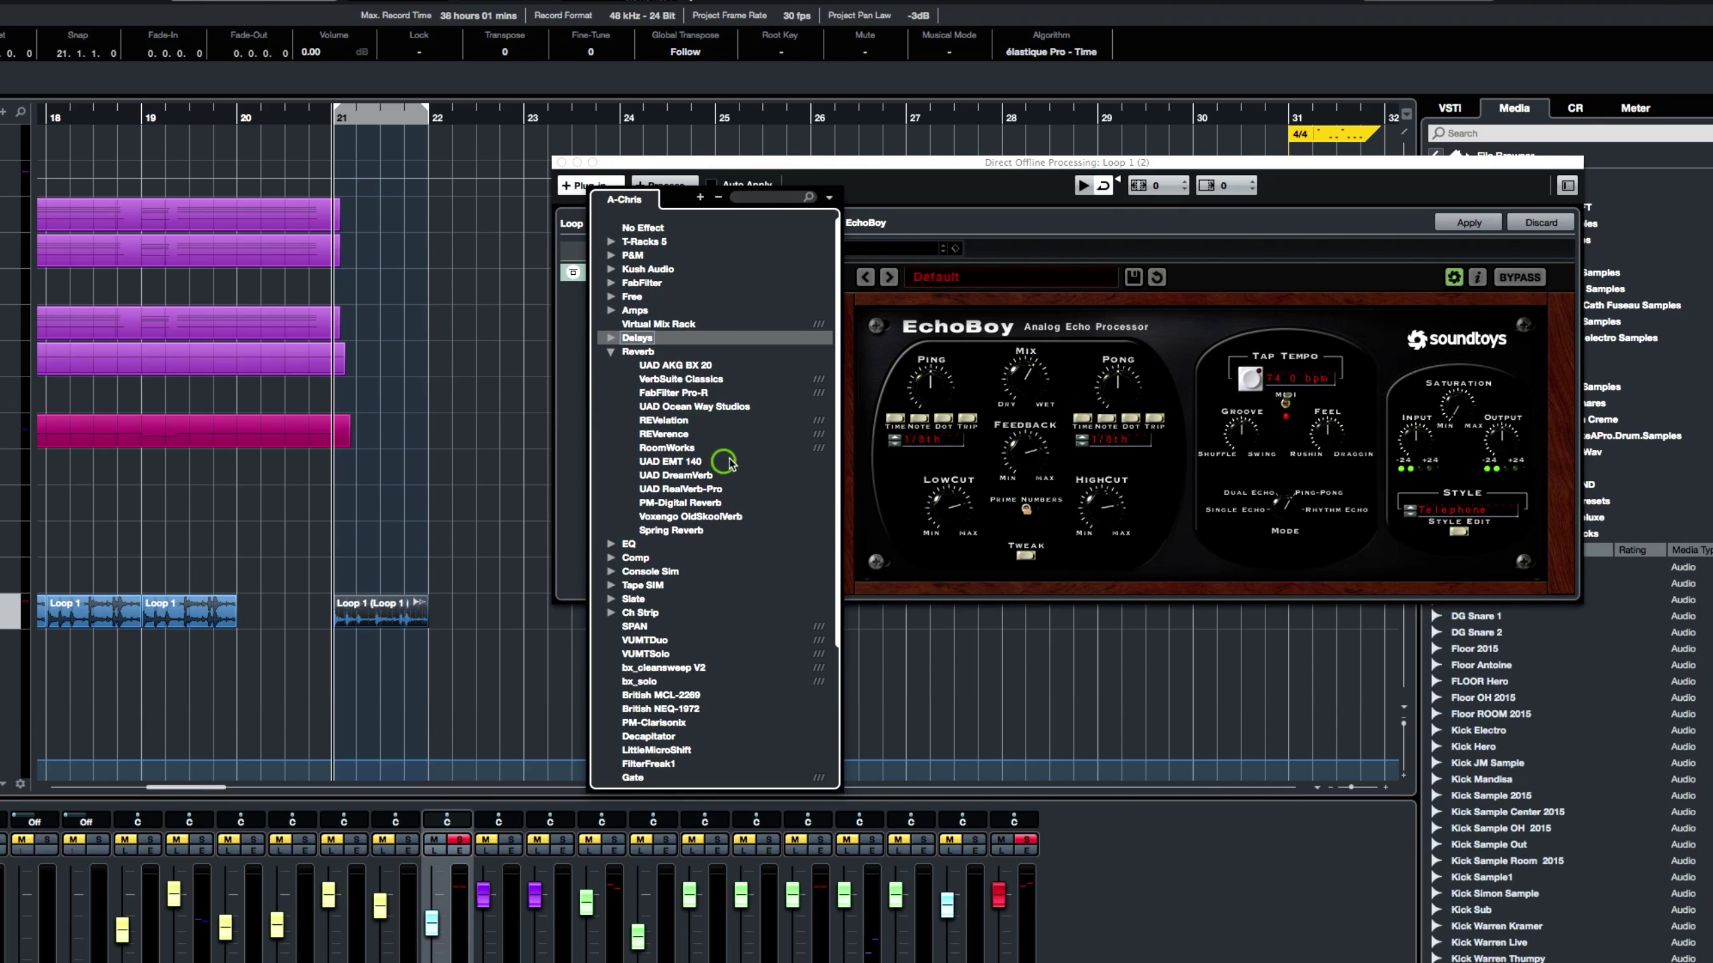
click(664, 420)
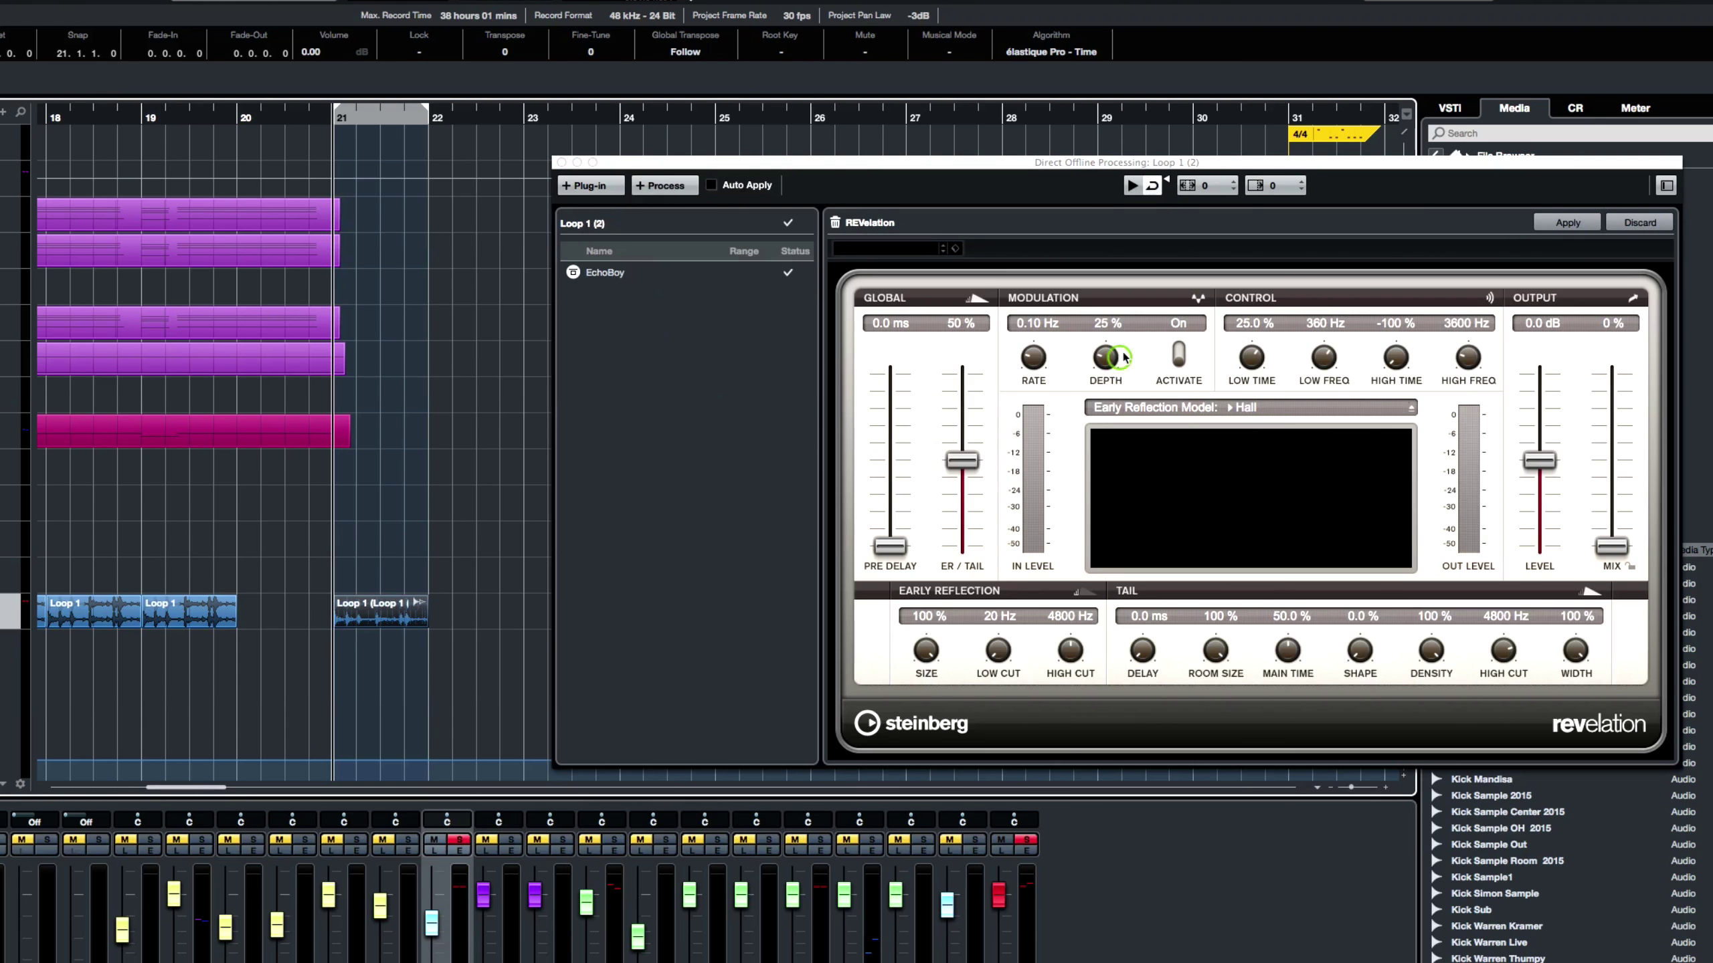
drag(1612, 547, 1613, 487)
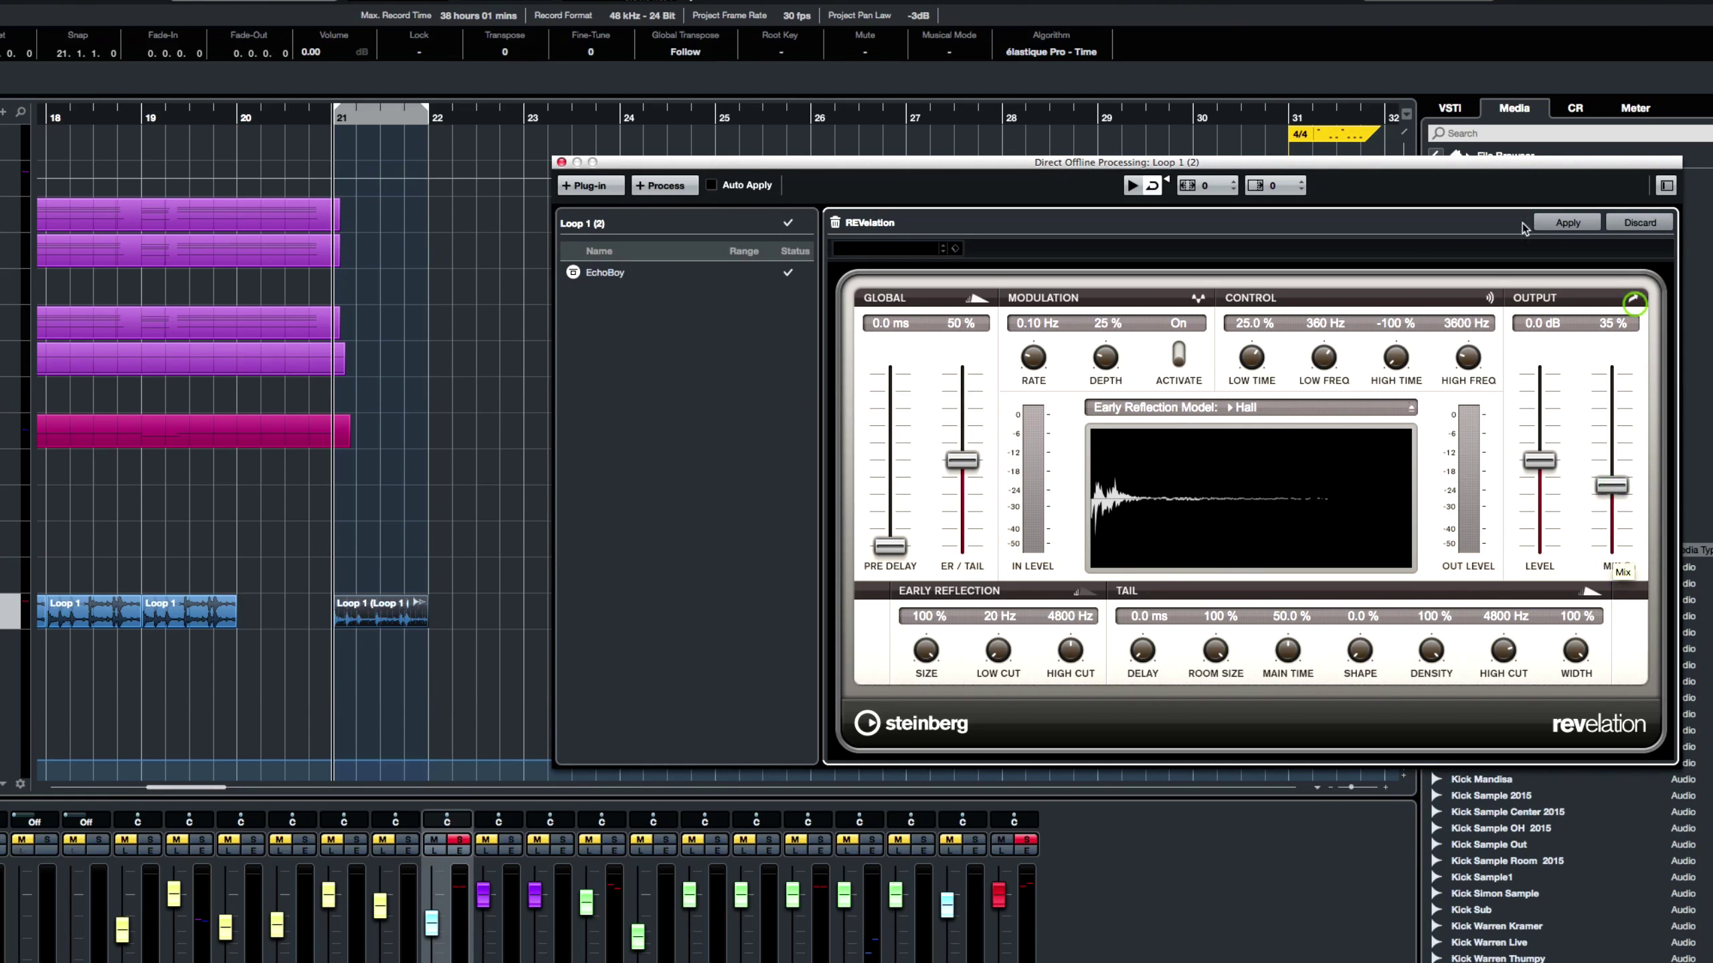
- Lower REVelation's Mix to 16 % while auditioning, and apply the reverb to the event
click(1133, 185)
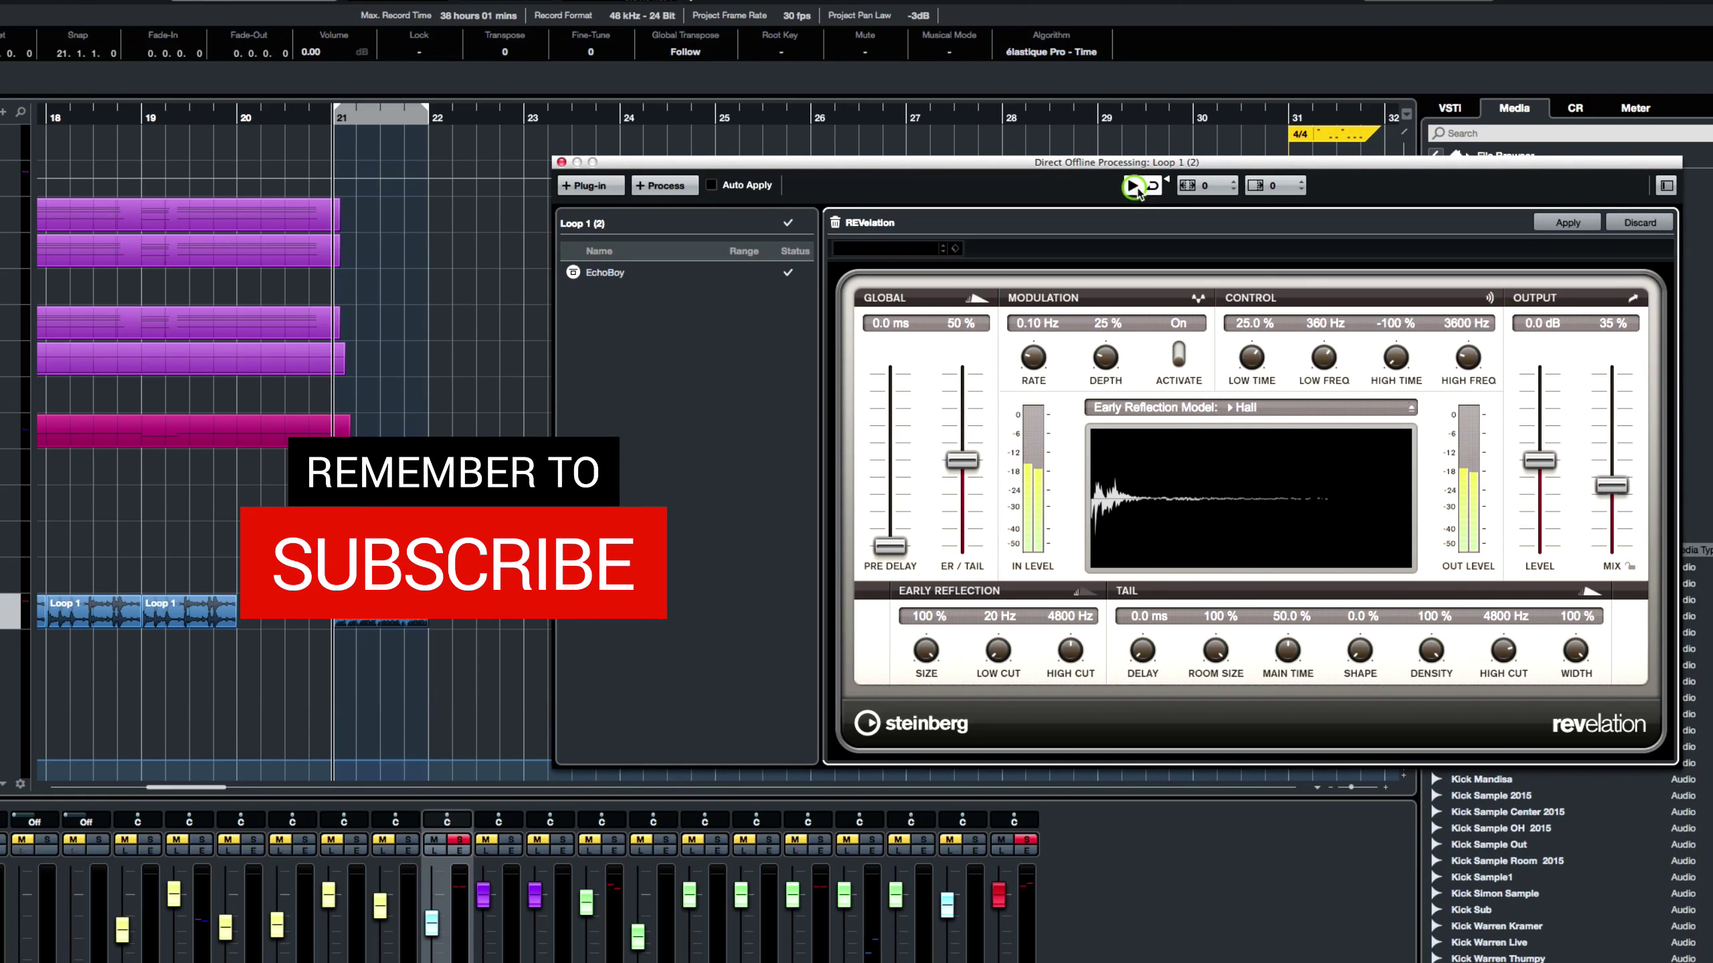
drag(1611, 486, 1622, 526)
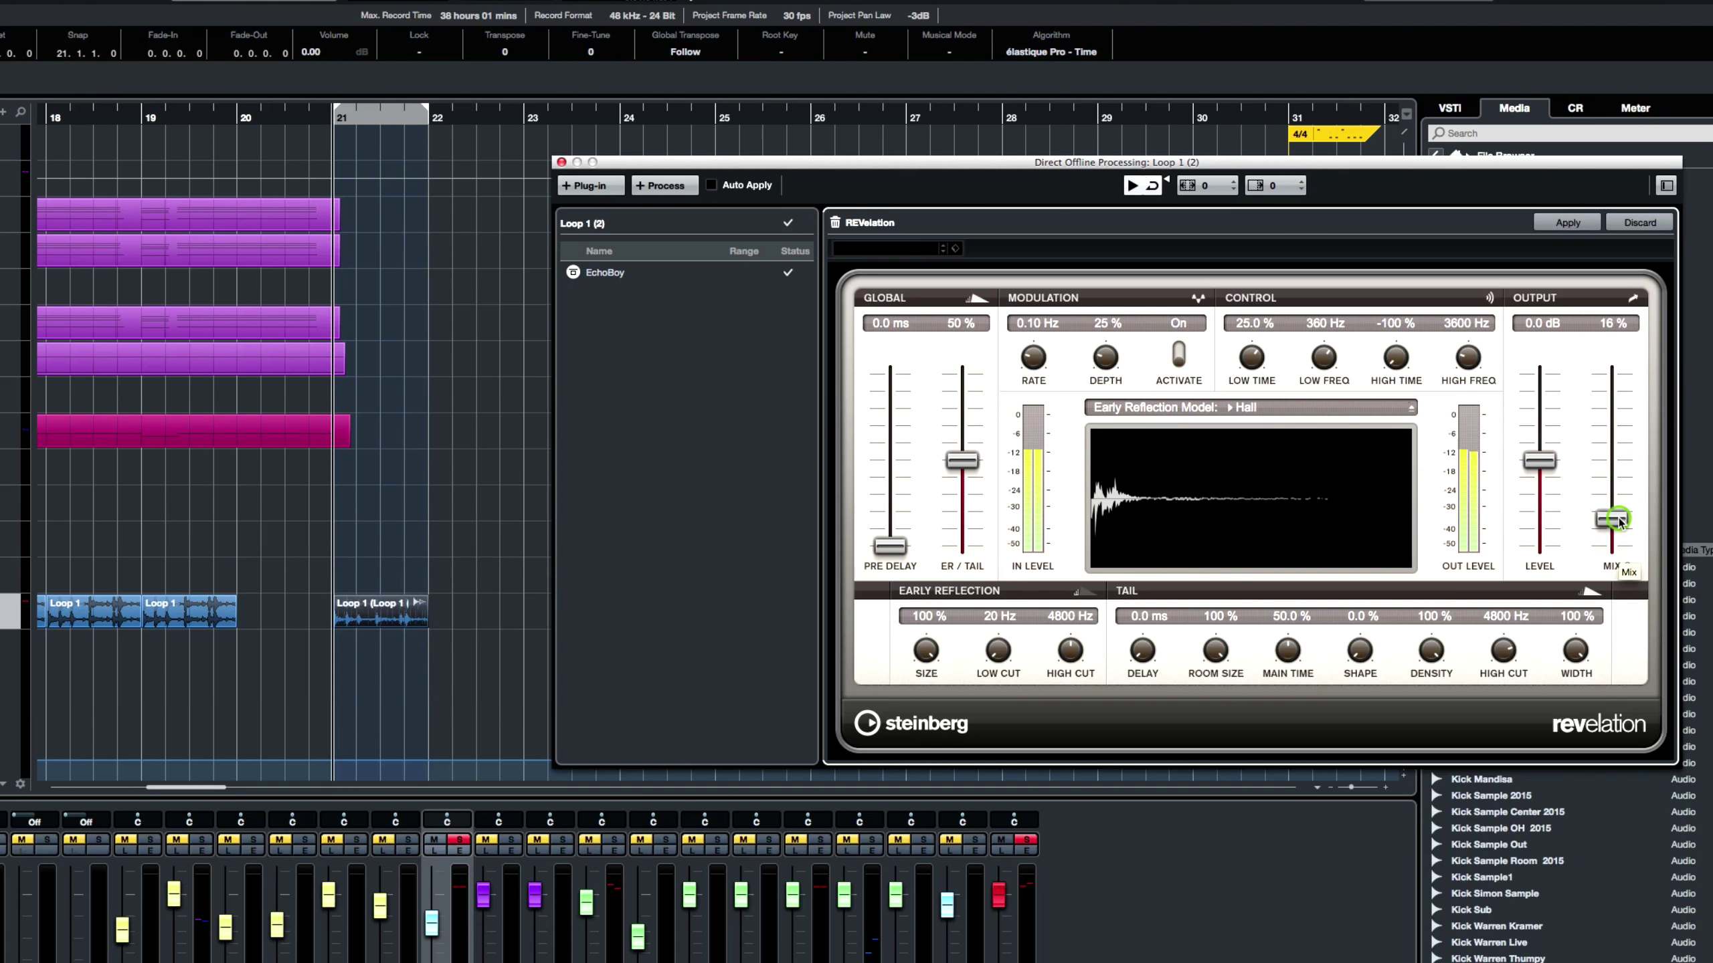
click(1549, 226)
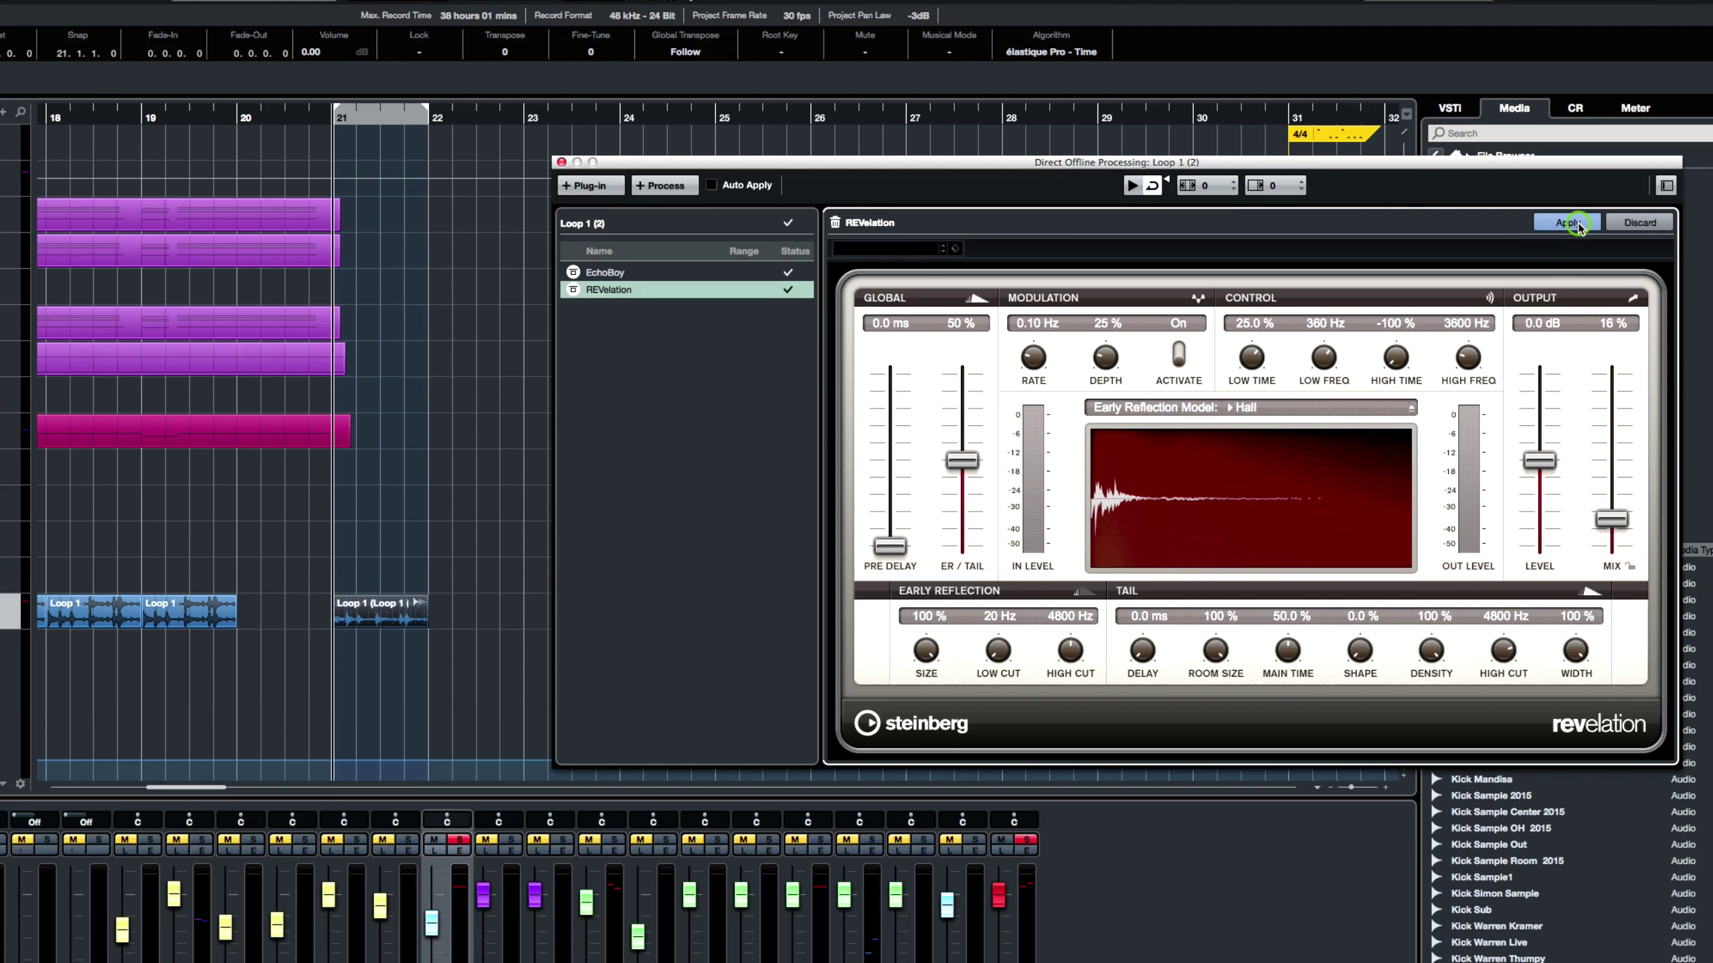
- Play the Loop 1 event at bar 21 with EchoBoy and REVelation applied
click(697, 365)
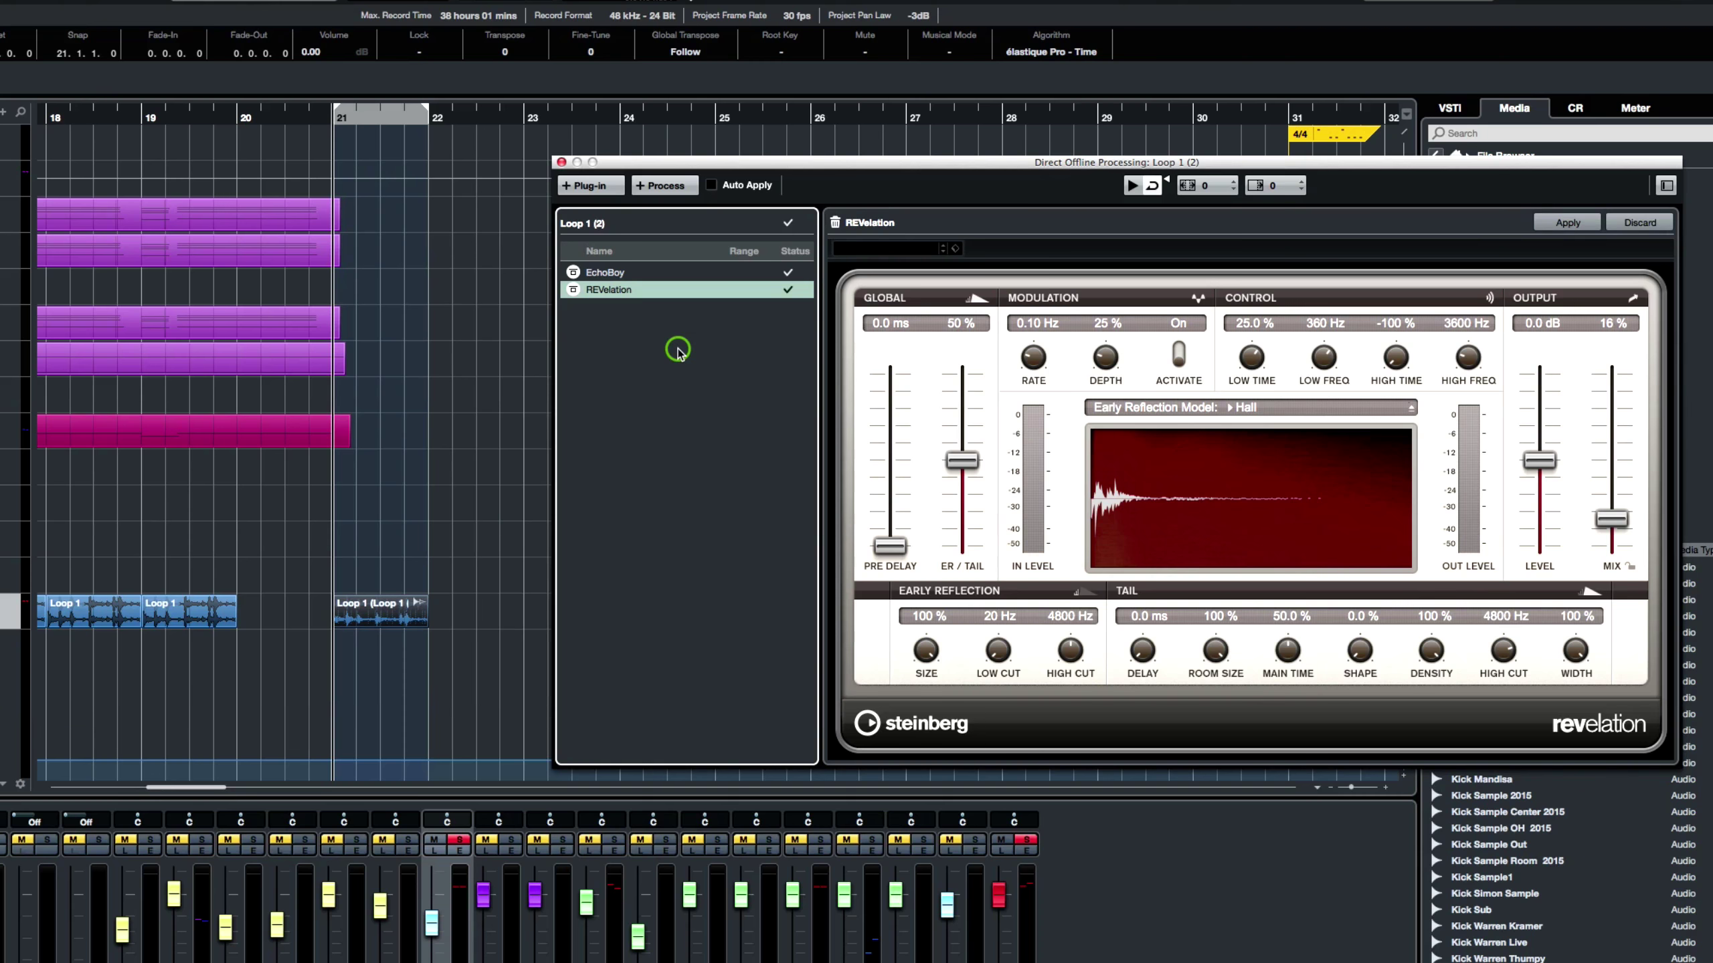
key(space)
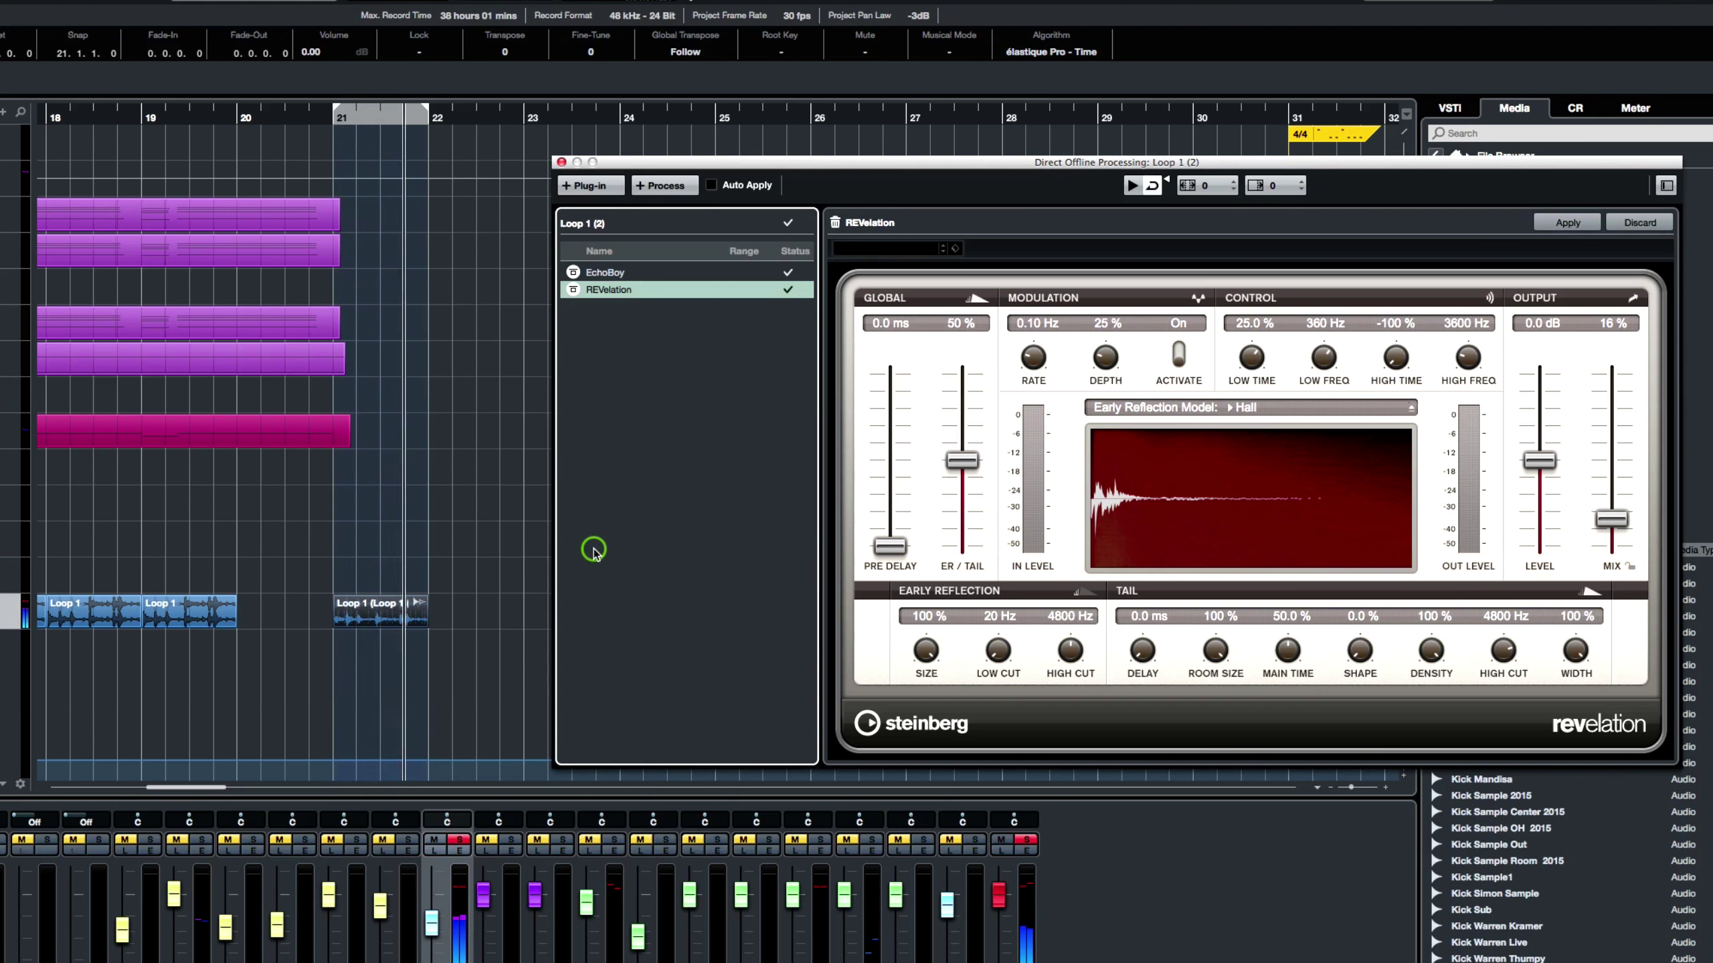
- Raise REVelation's Mix to 37 % on the Loop 1 event and play the result from bar 21
scroll(357, 509, up, 3)
drag(785, 162, 823, 115)
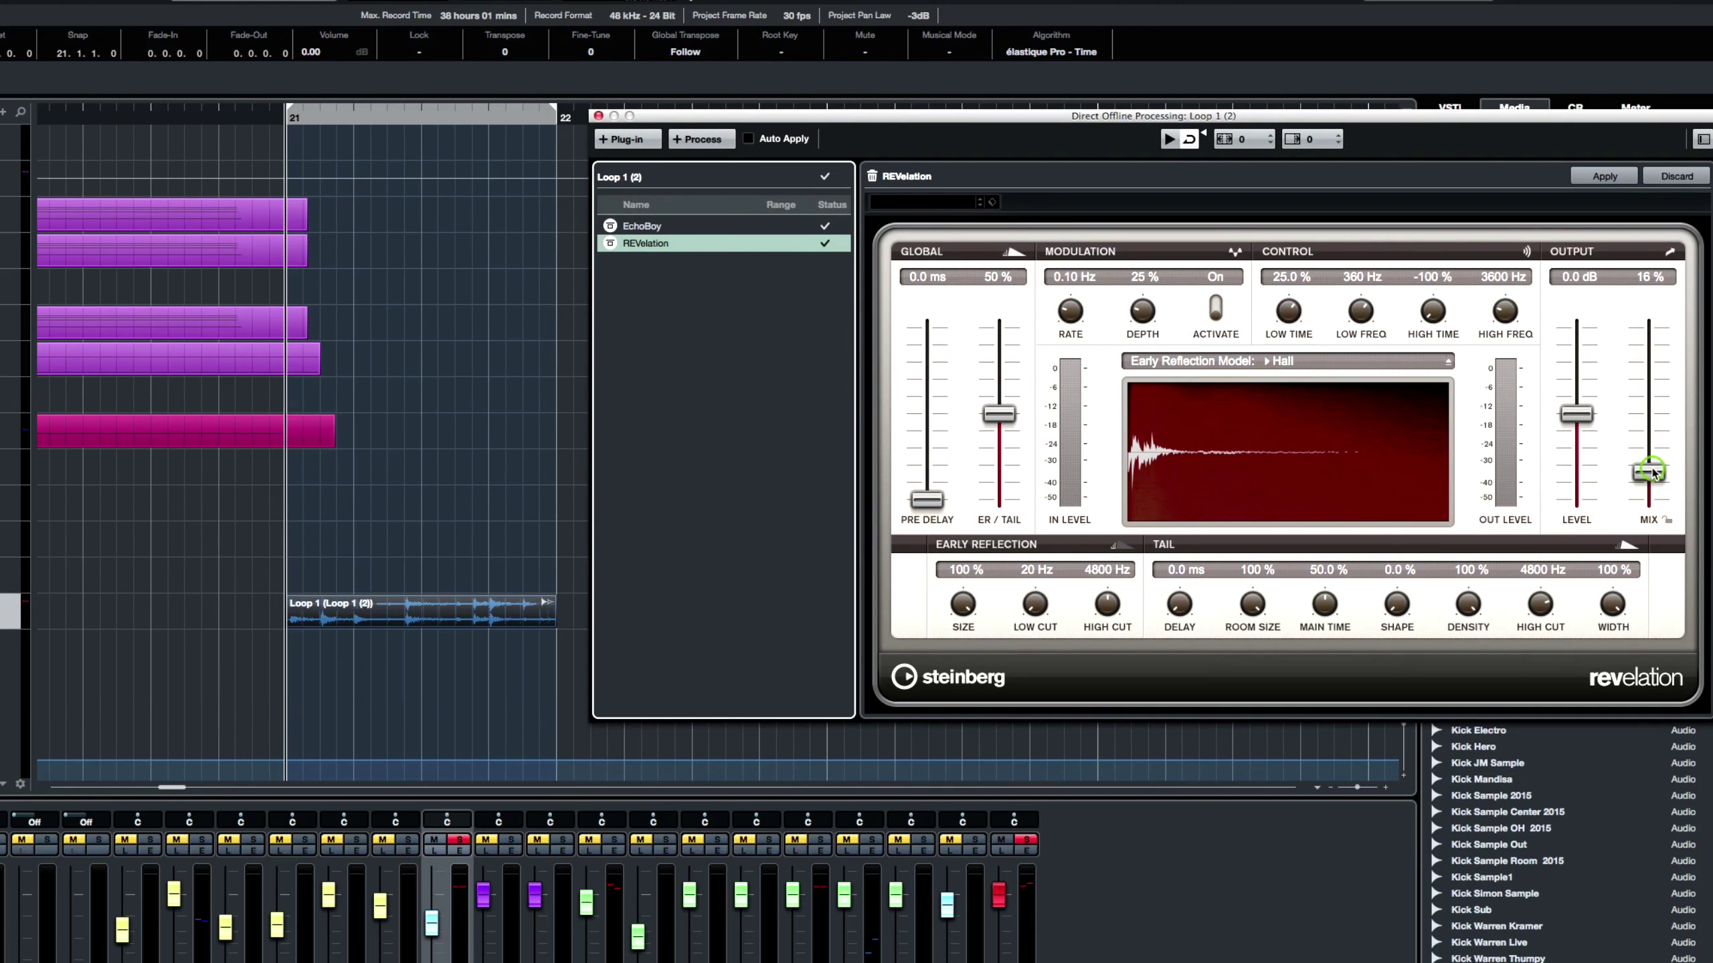
drag(1648, 473, 1654, 435)
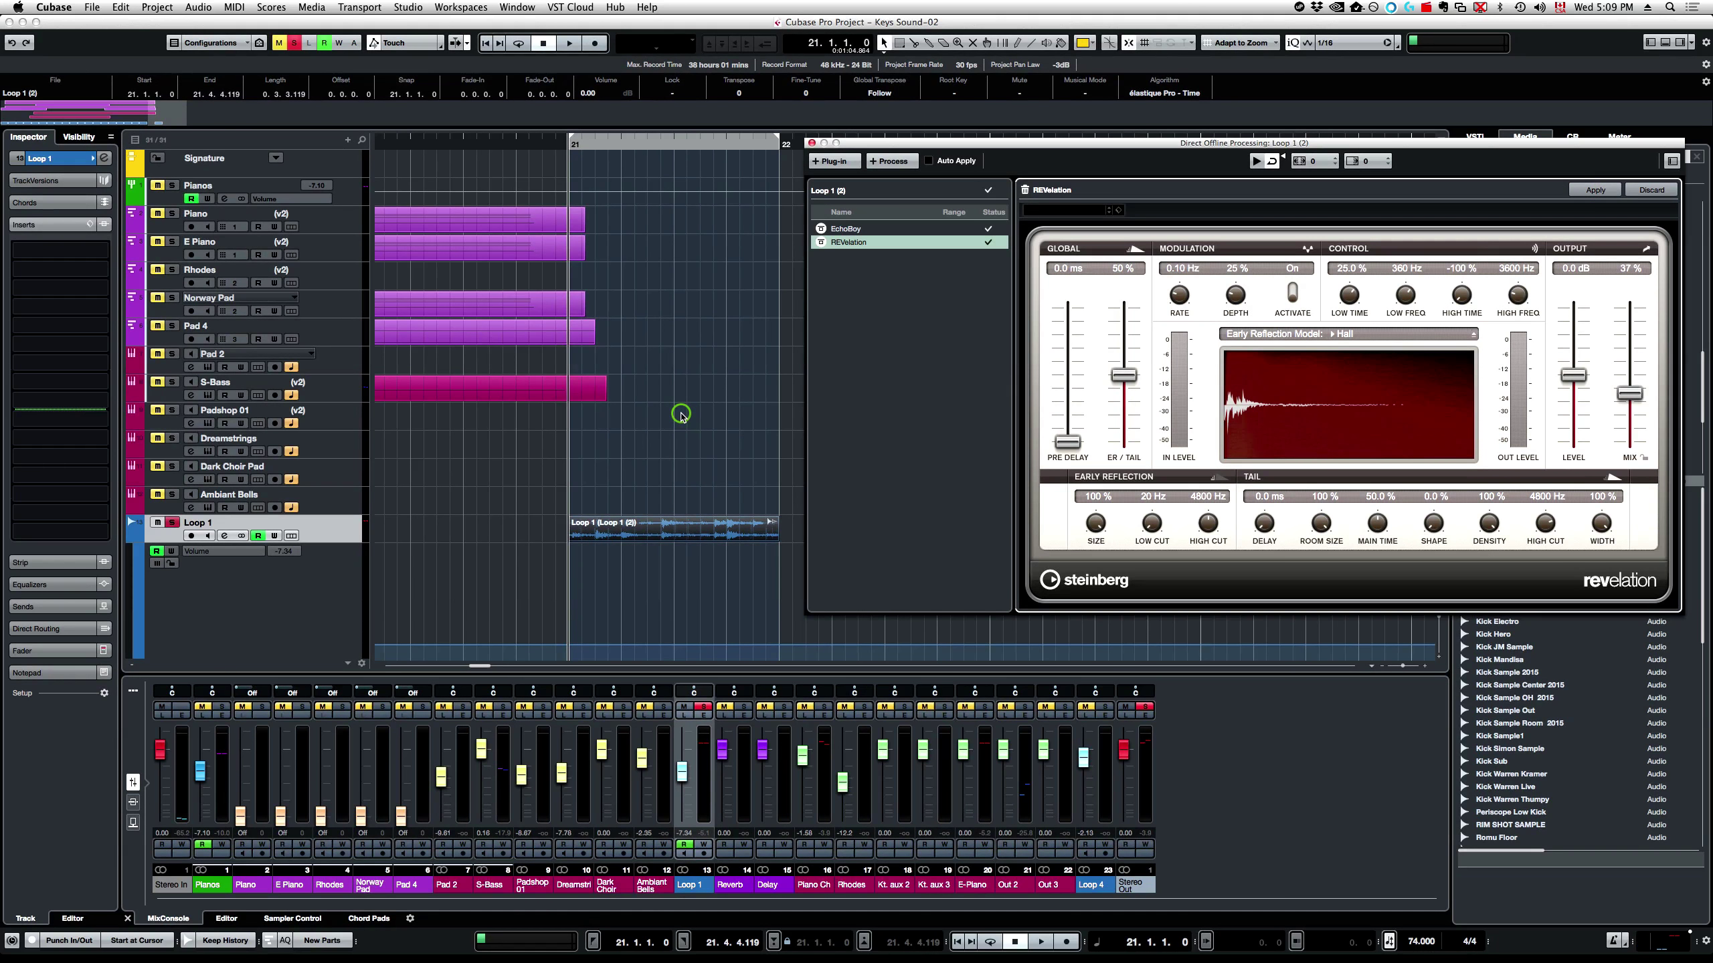
key(space)
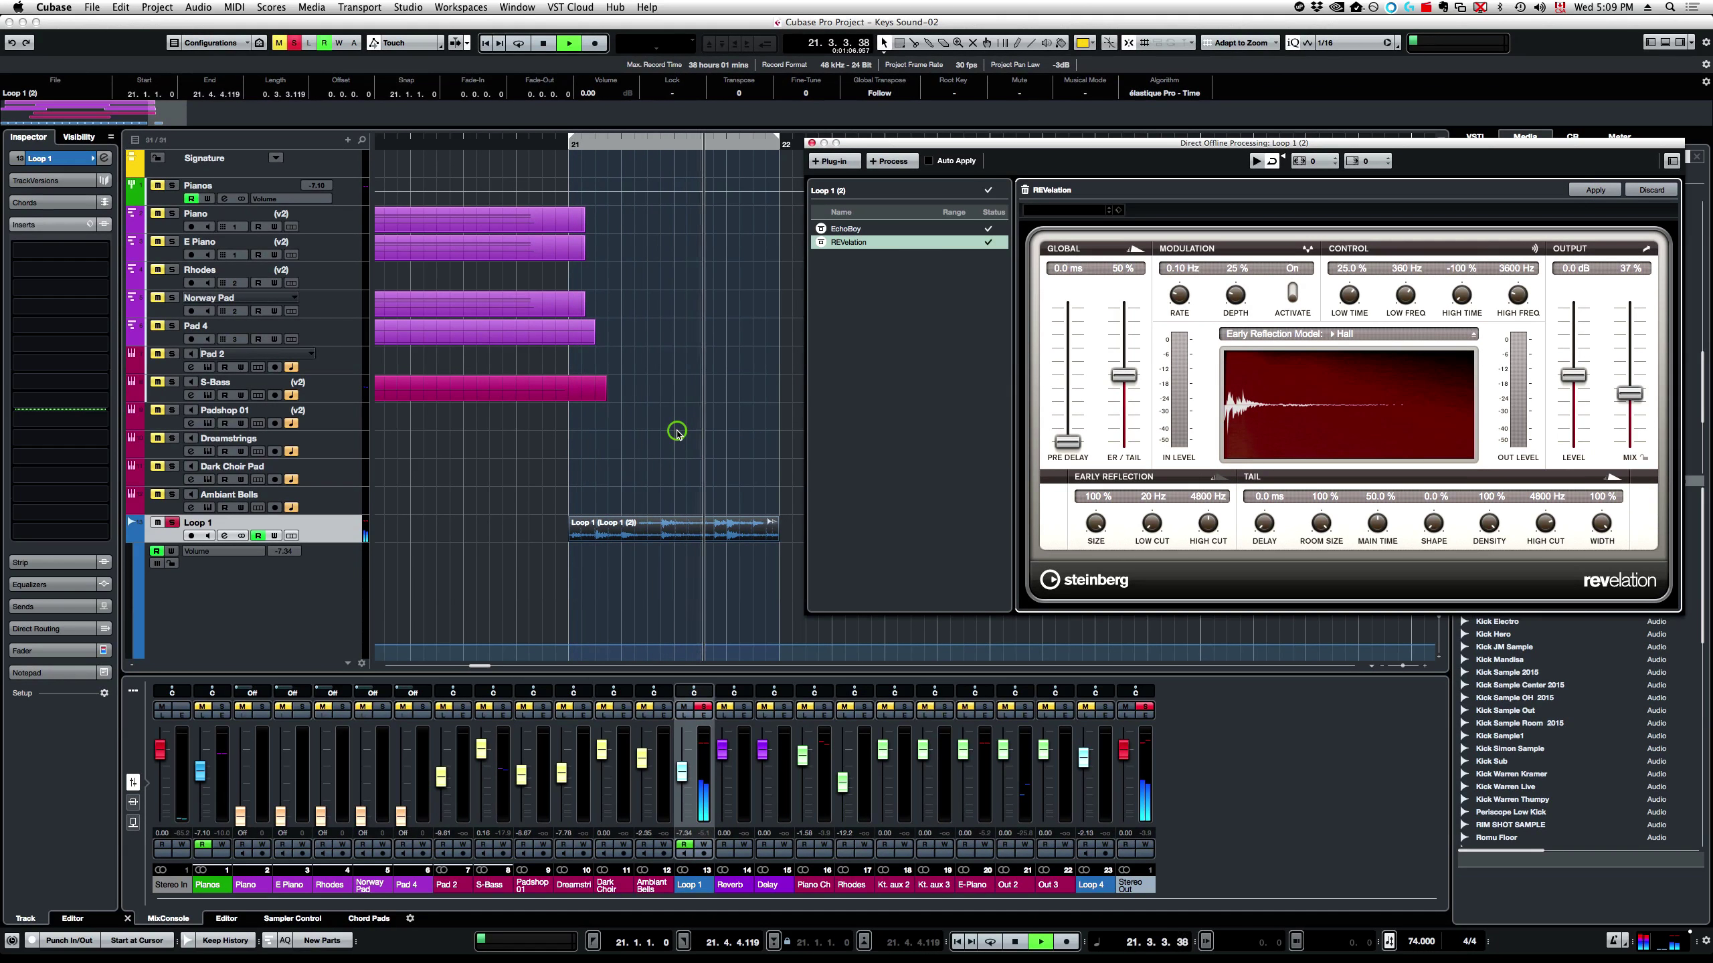
key(space)
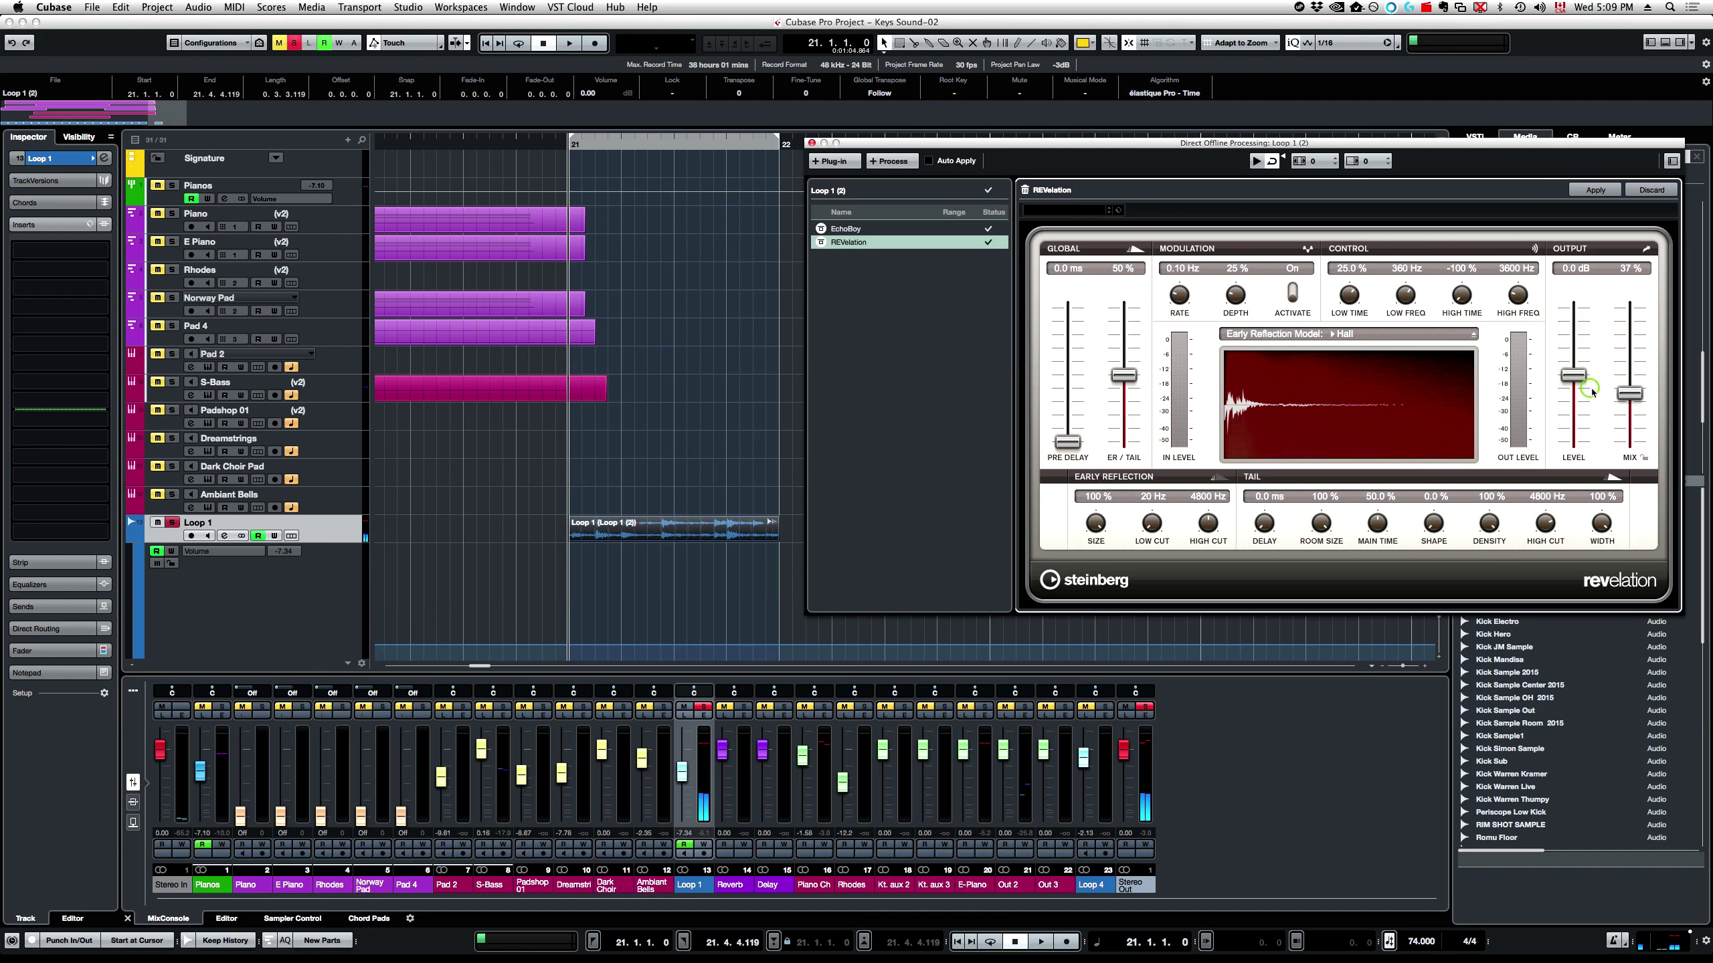
- Reopen EchoBoy in the Loop 1 event's offline process chain and load a preset from its Reverbs & Spaces category
click(870, 230)
click(1138, 233)
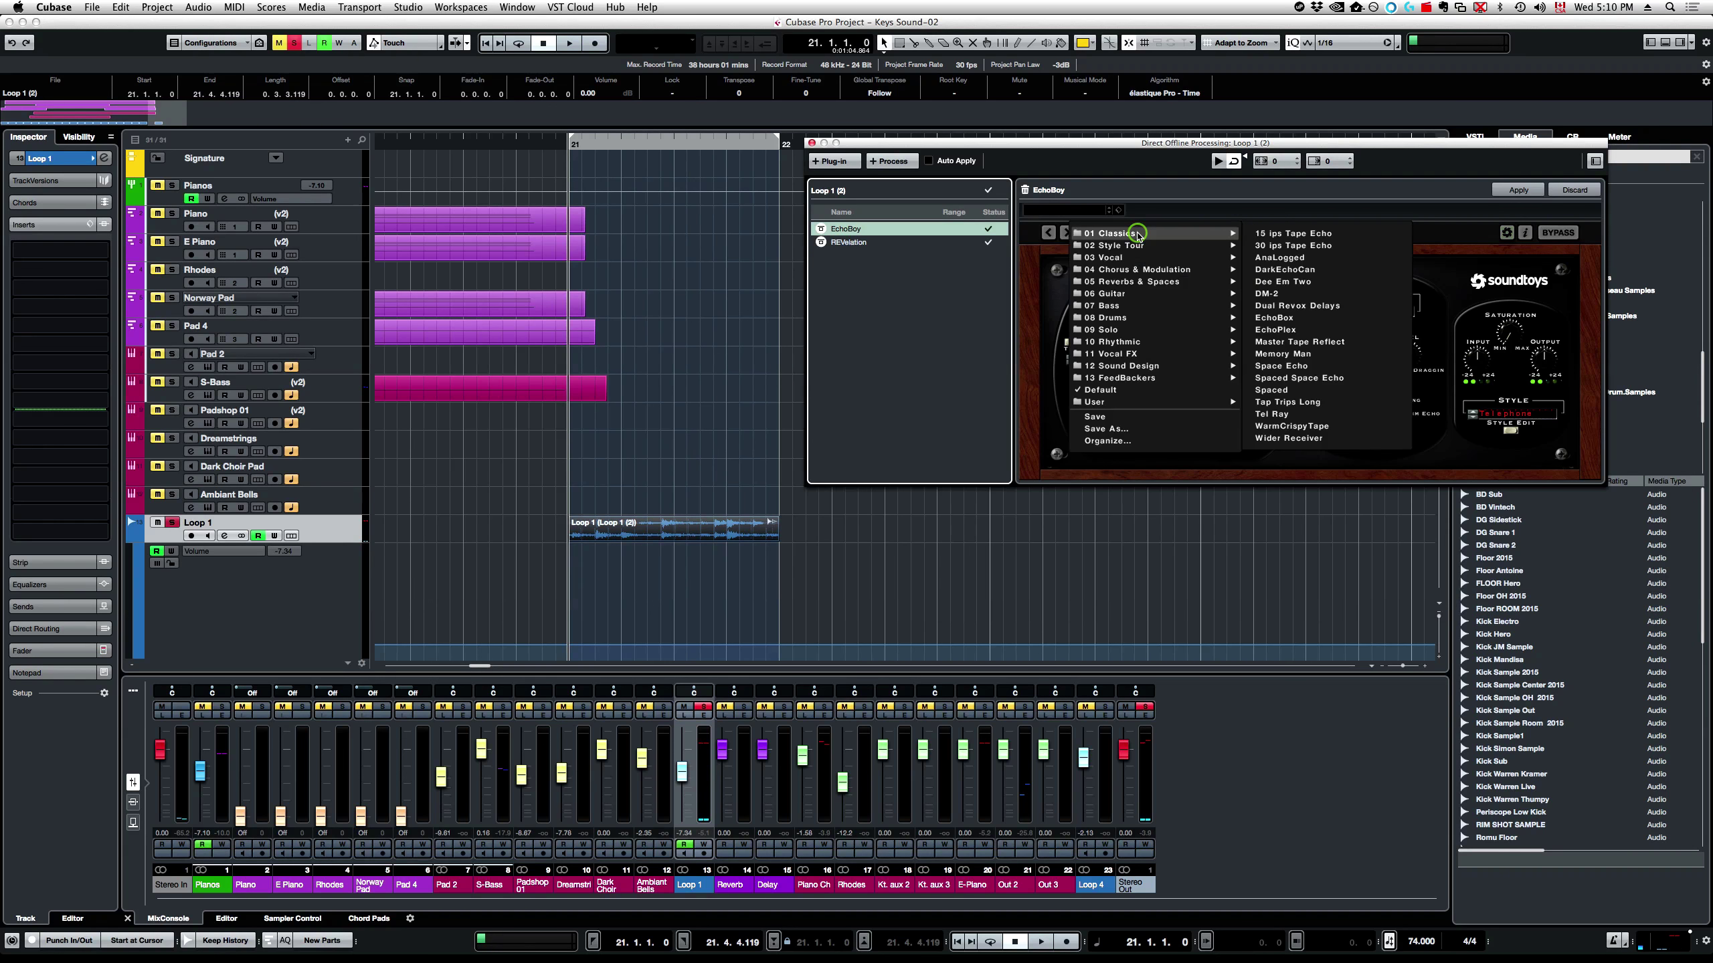
mouse_move(1156, 282)
click(1286, 283)
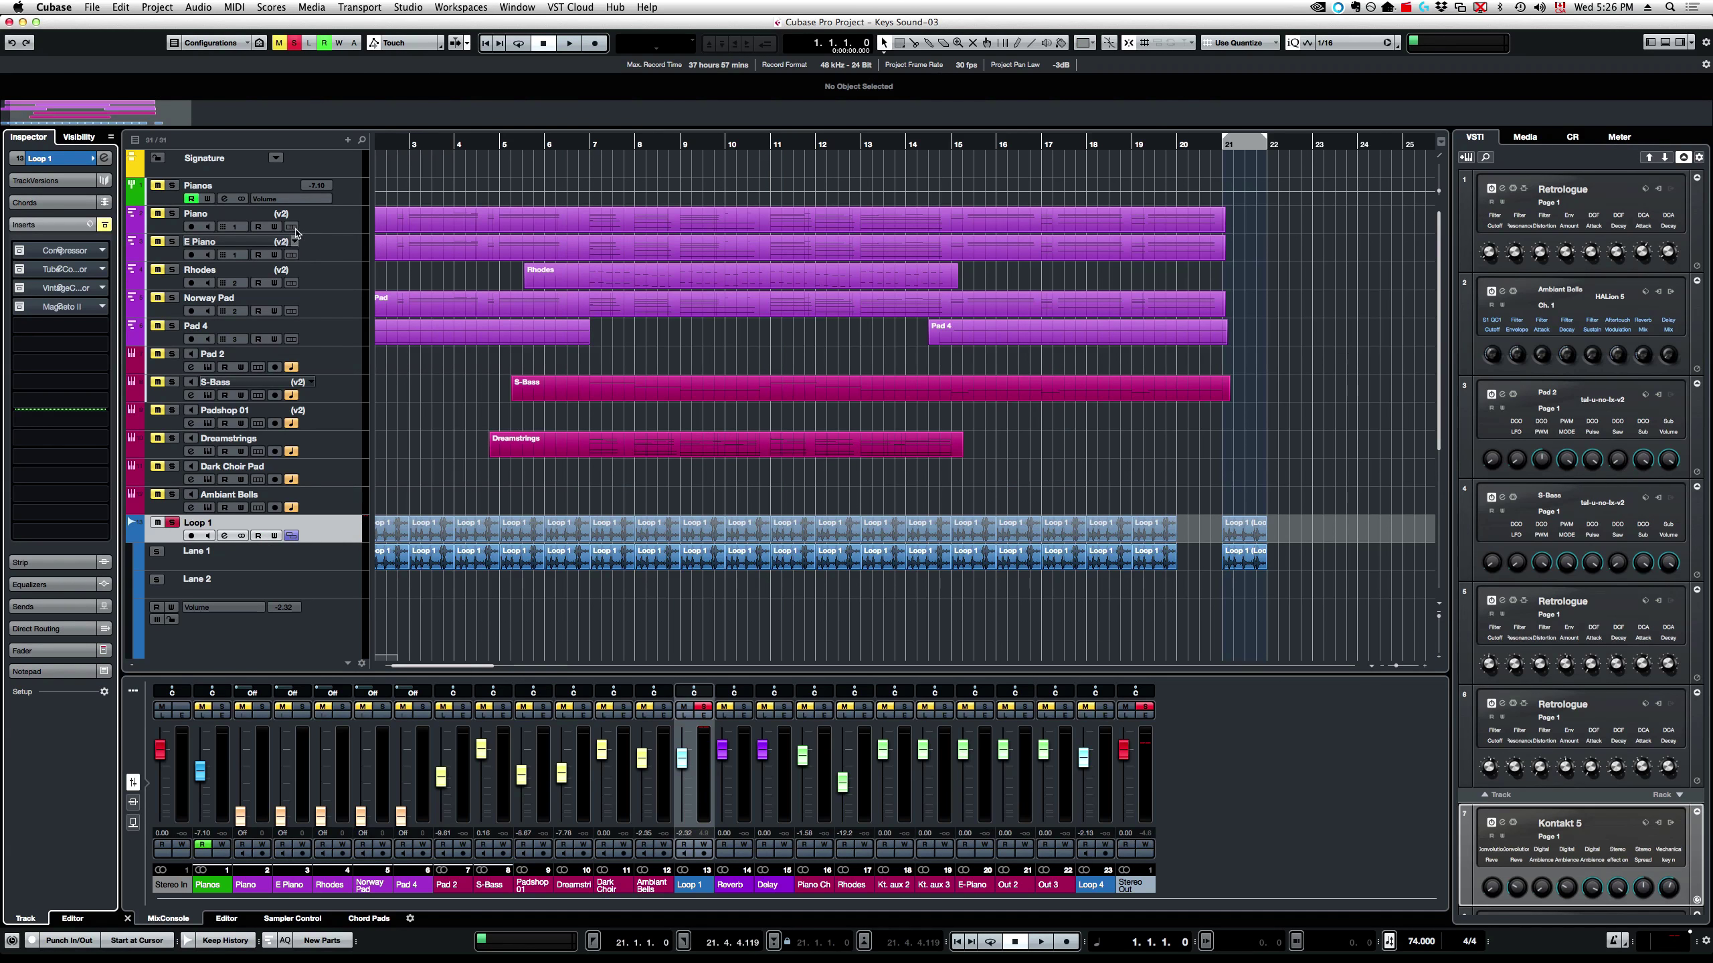
- Open the Compressor insert on the Loop 1 track and sweep its Dry Mix down to 0 % and back to 100 %
click(62, 252)
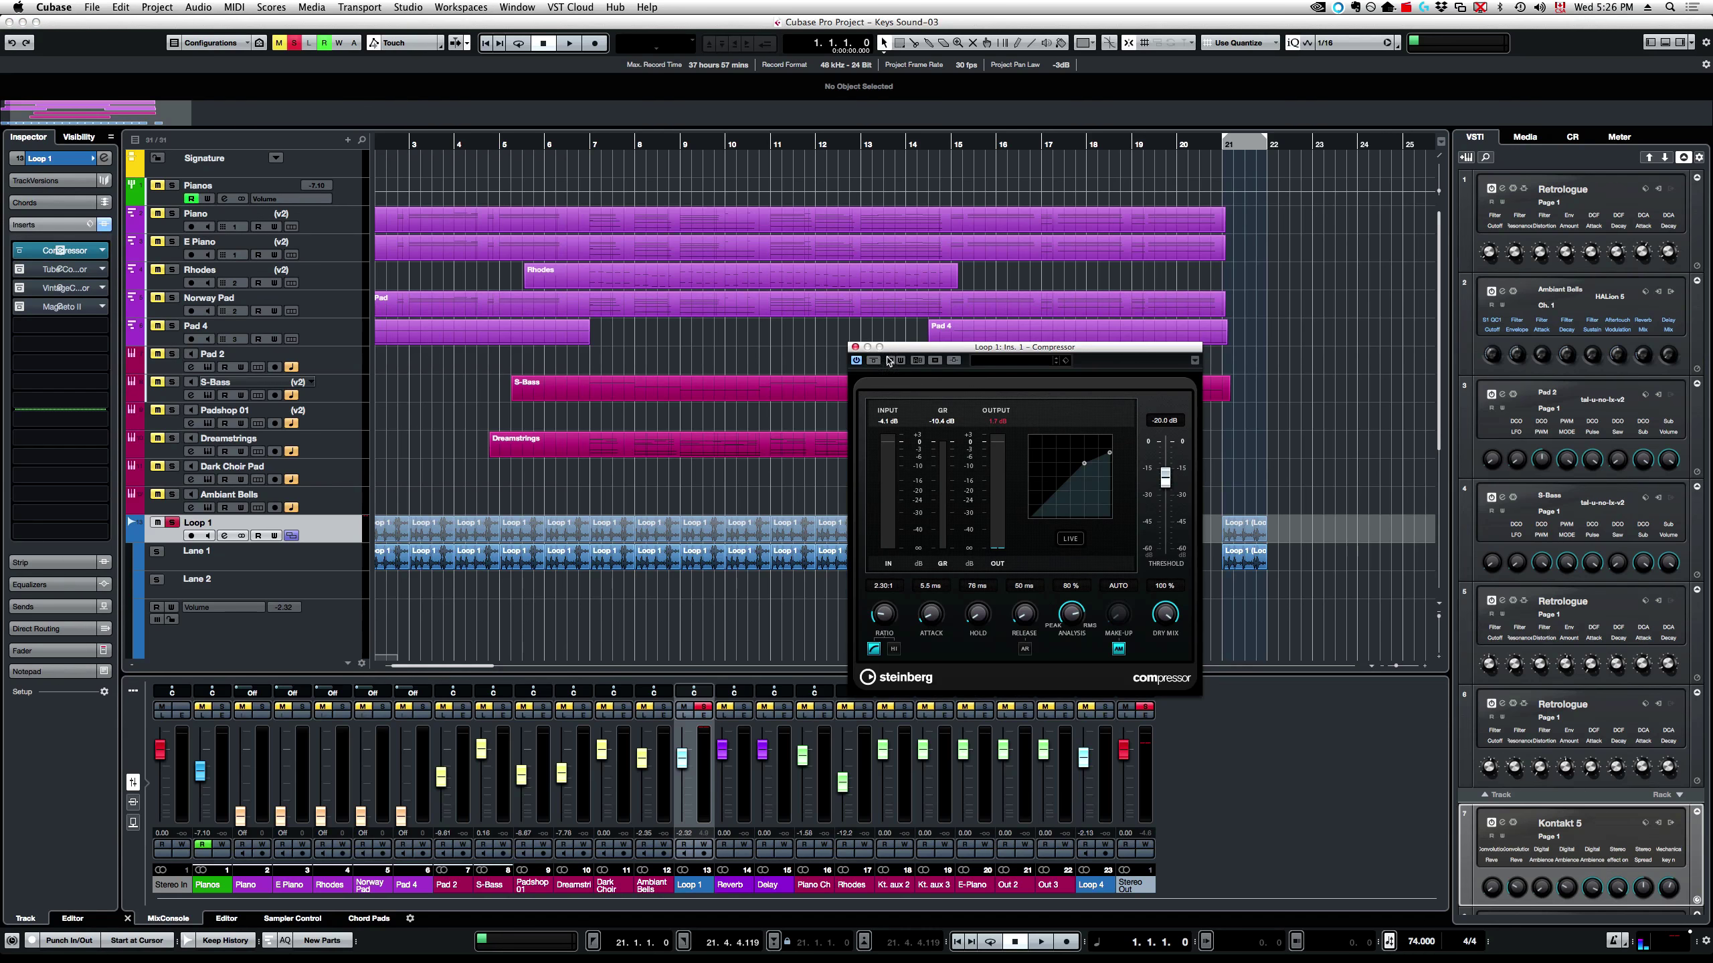
click(941, 336)
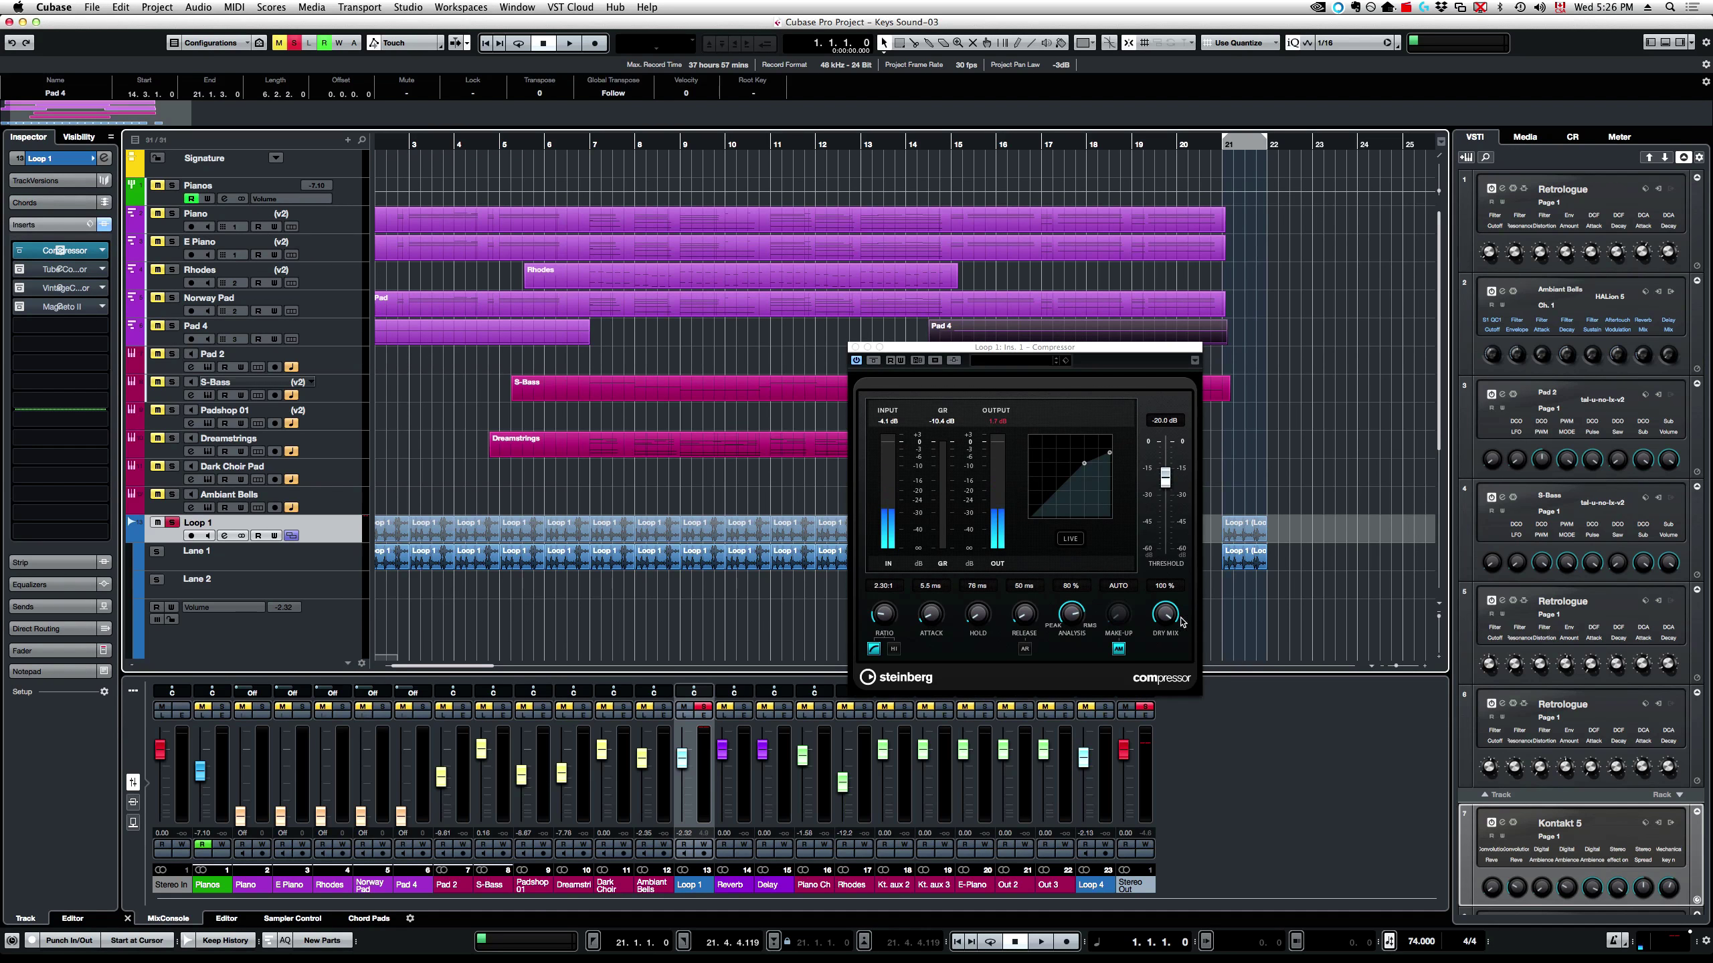
drag(1166, 615, 1210, 820)
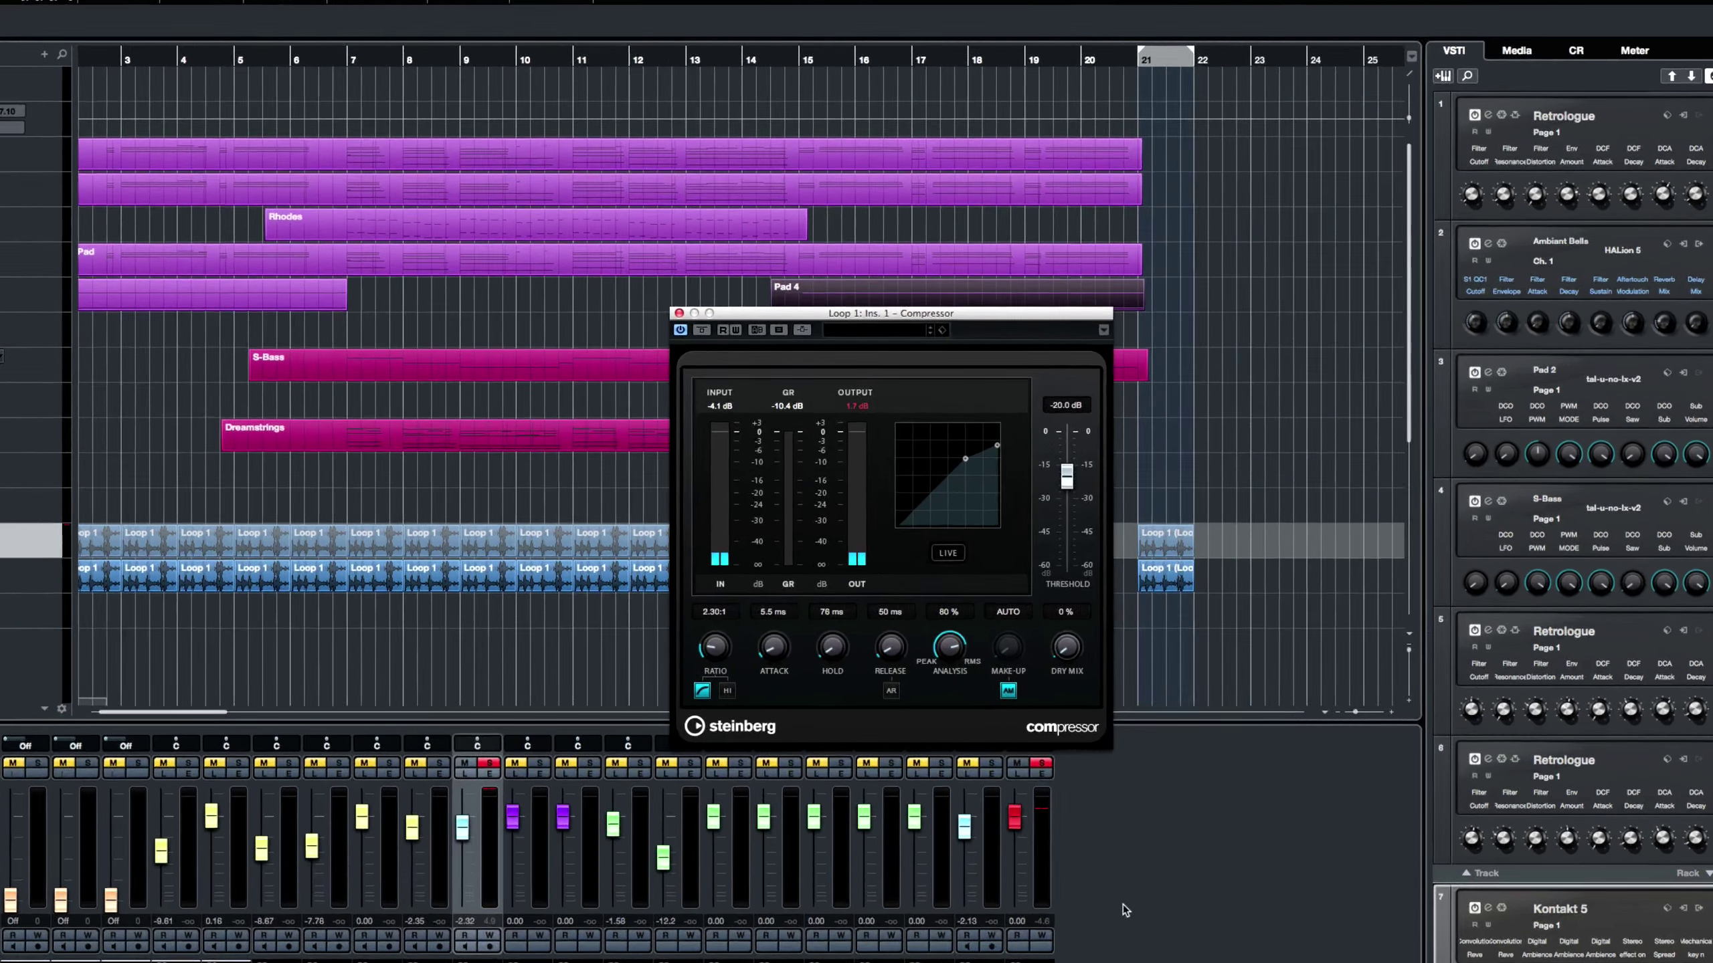
drag(1123, 904, 1084, 599)
click(697, 388)
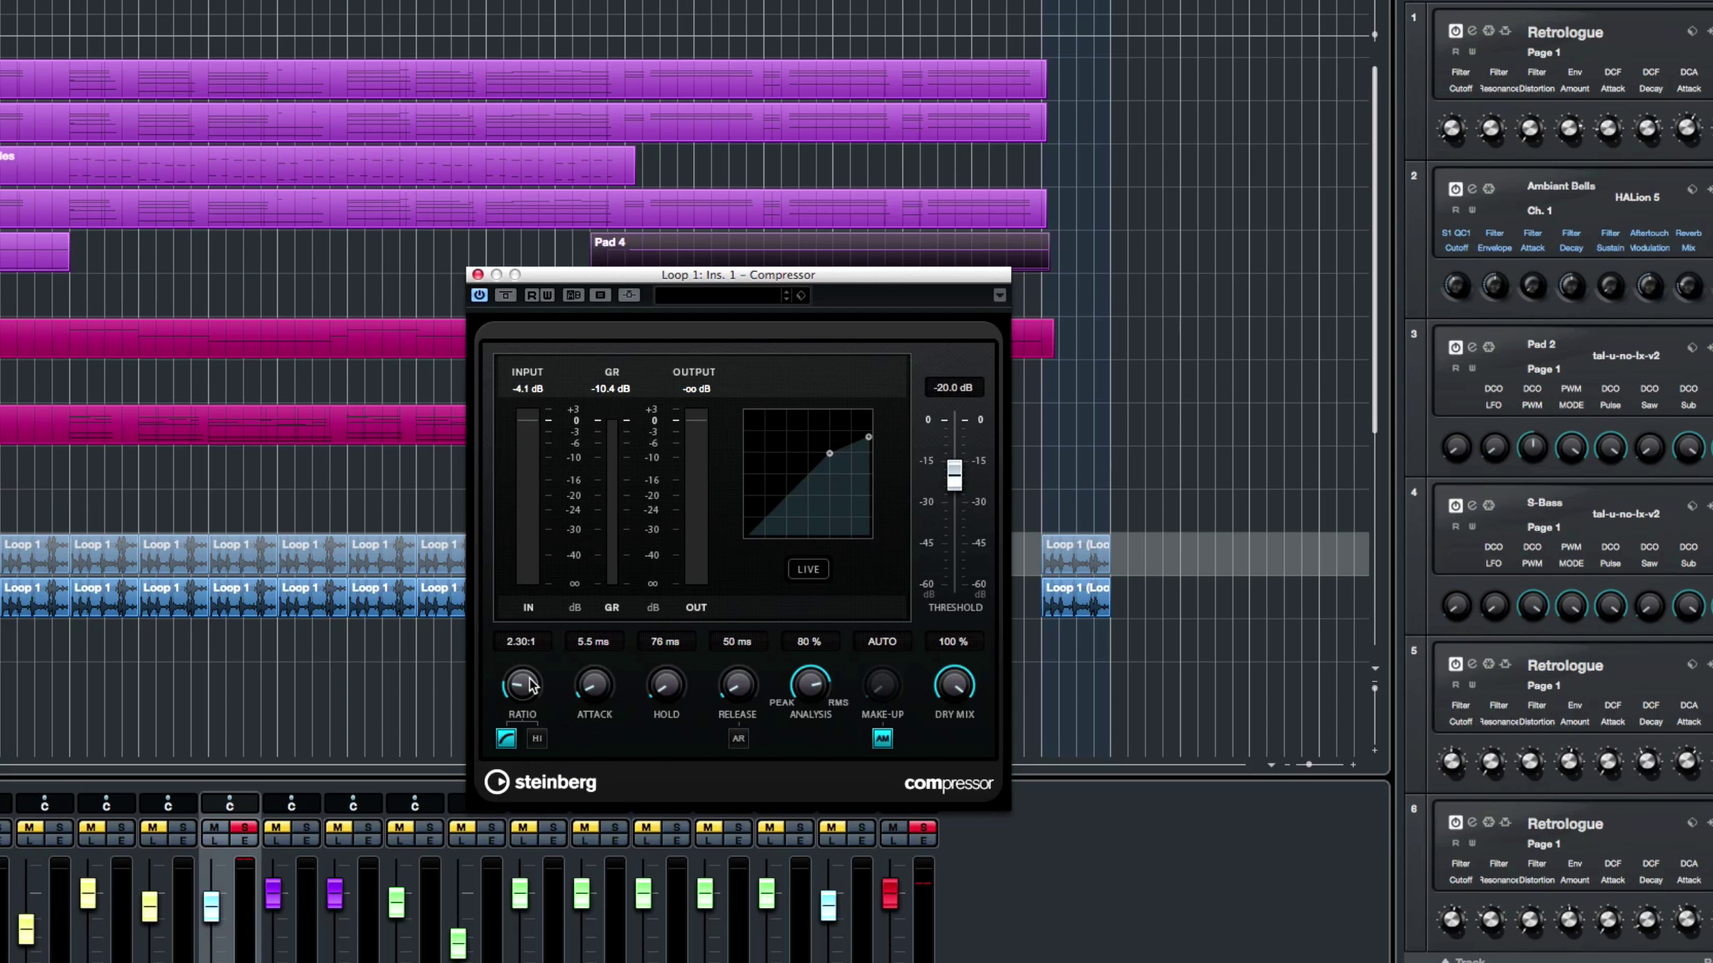
- Try higher ratios on the Compressor and set its Ratio to 3.00:1
drag(530, 685, 526, 210)
drag(523, 685, 548, 789)
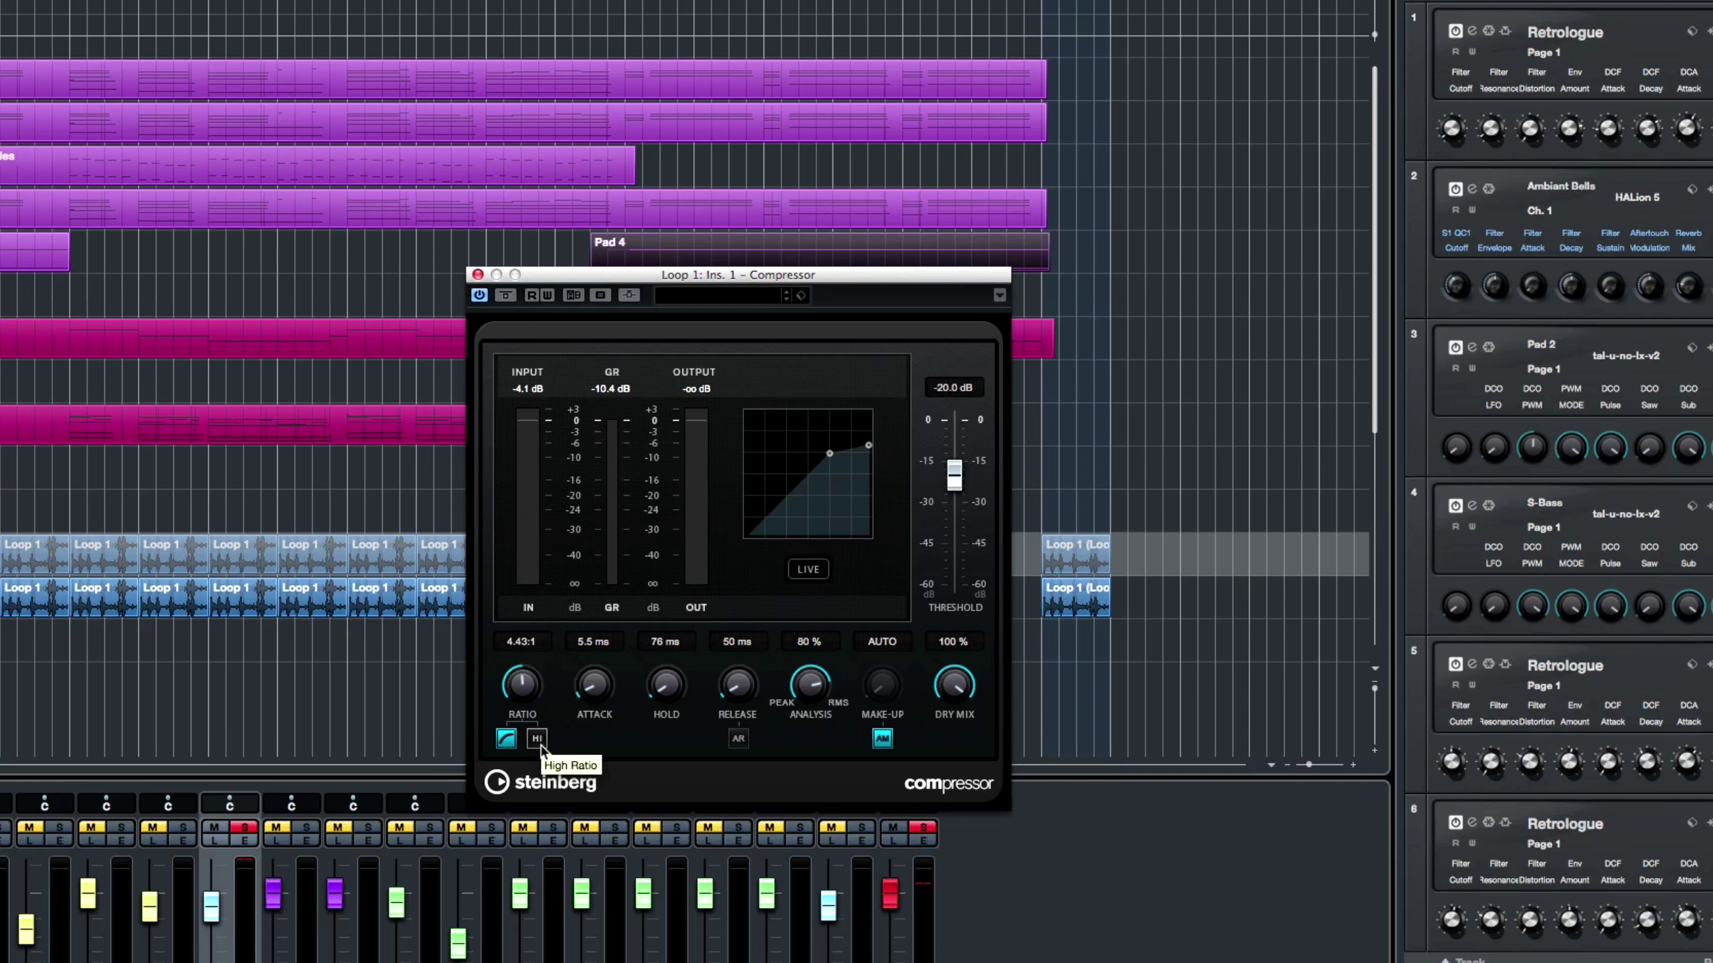
drag(522, 691, 668, 752)
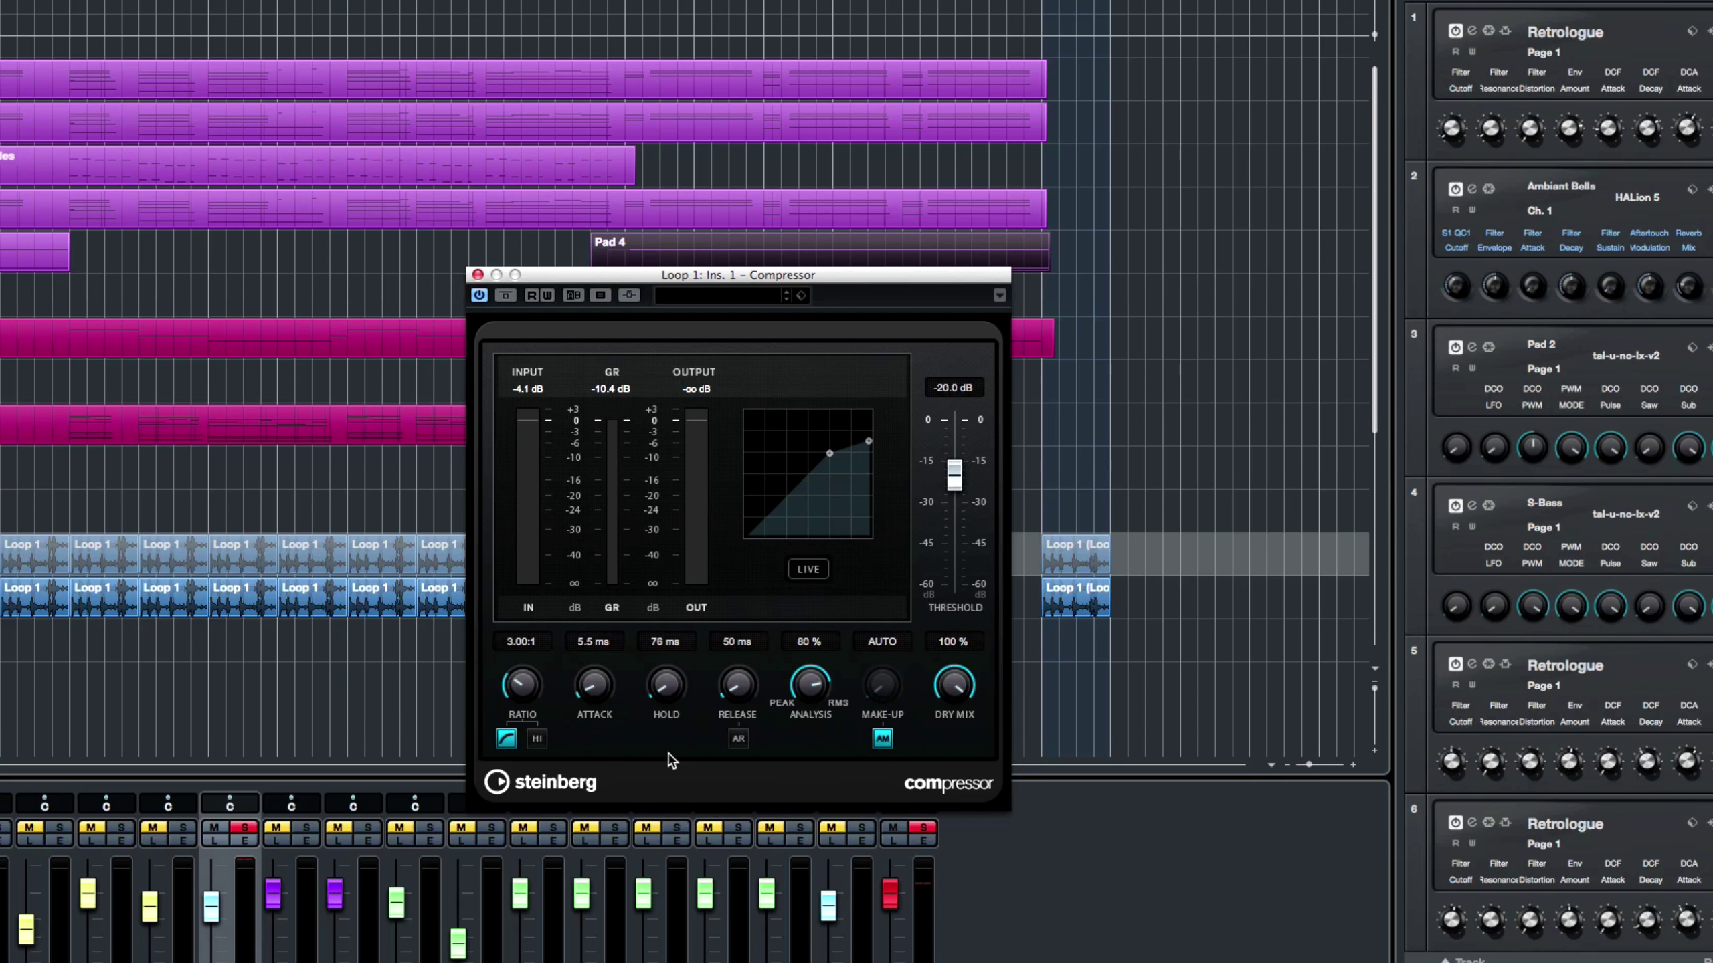
- Switch the Compressor's High Ratio mode on and off, set Dry Mix to 37 %, and close the plug-in
click(537, 738)
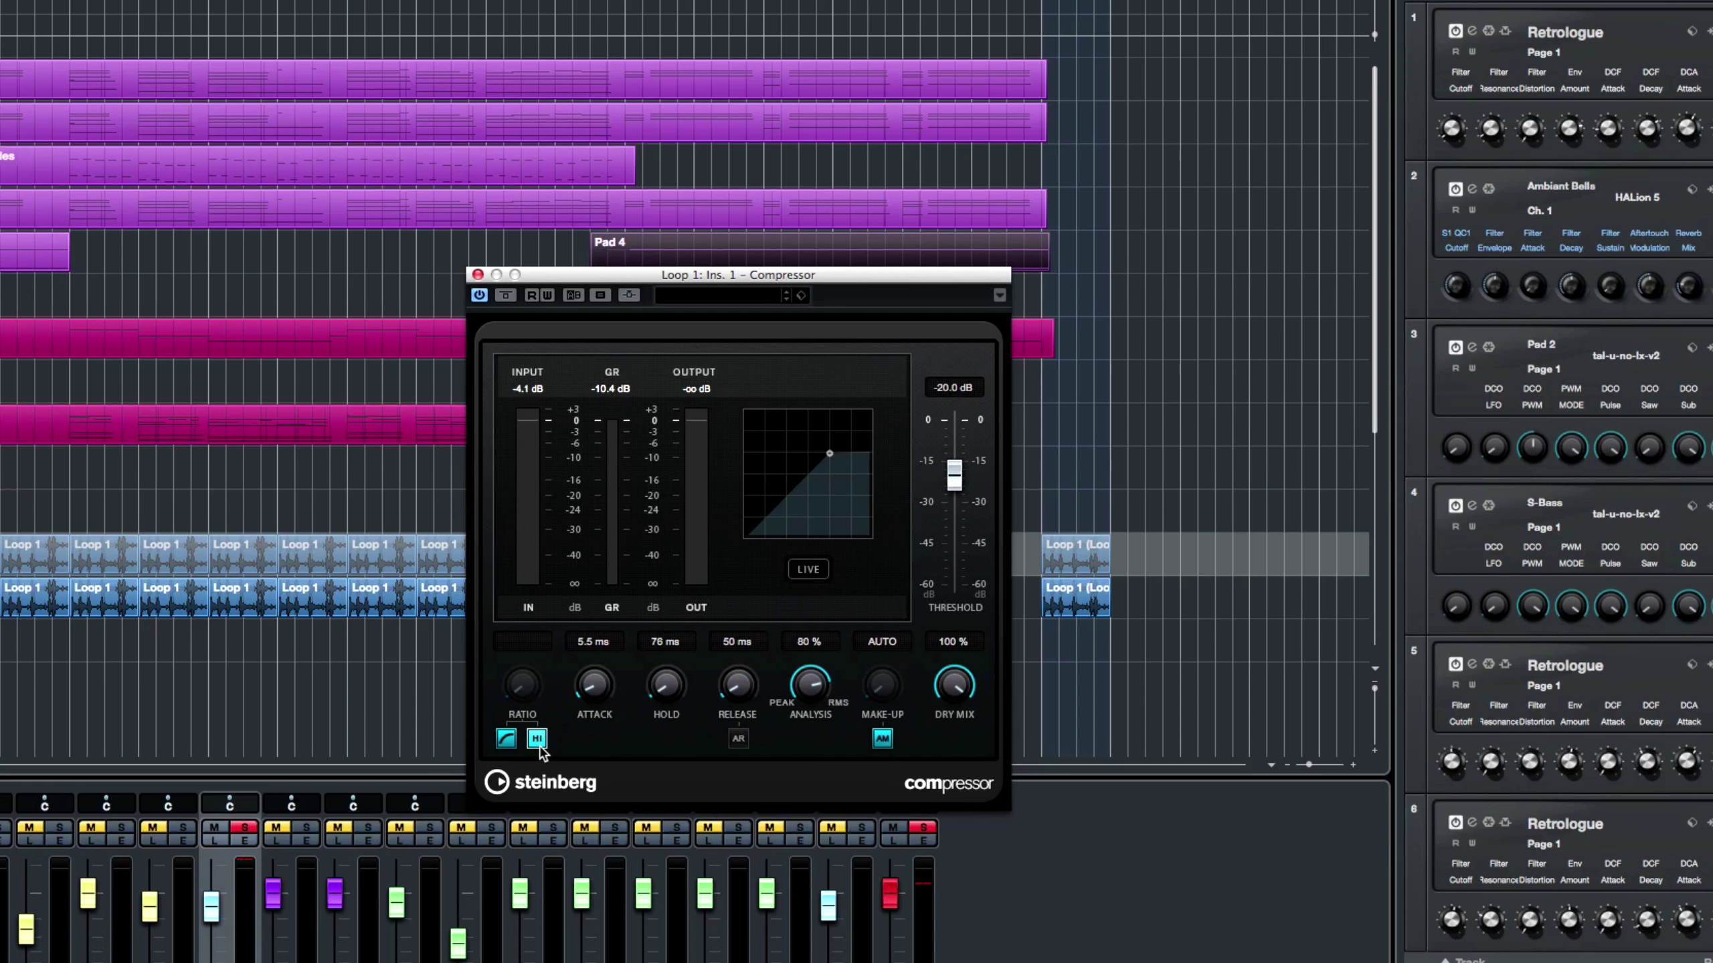
click(537, 739)
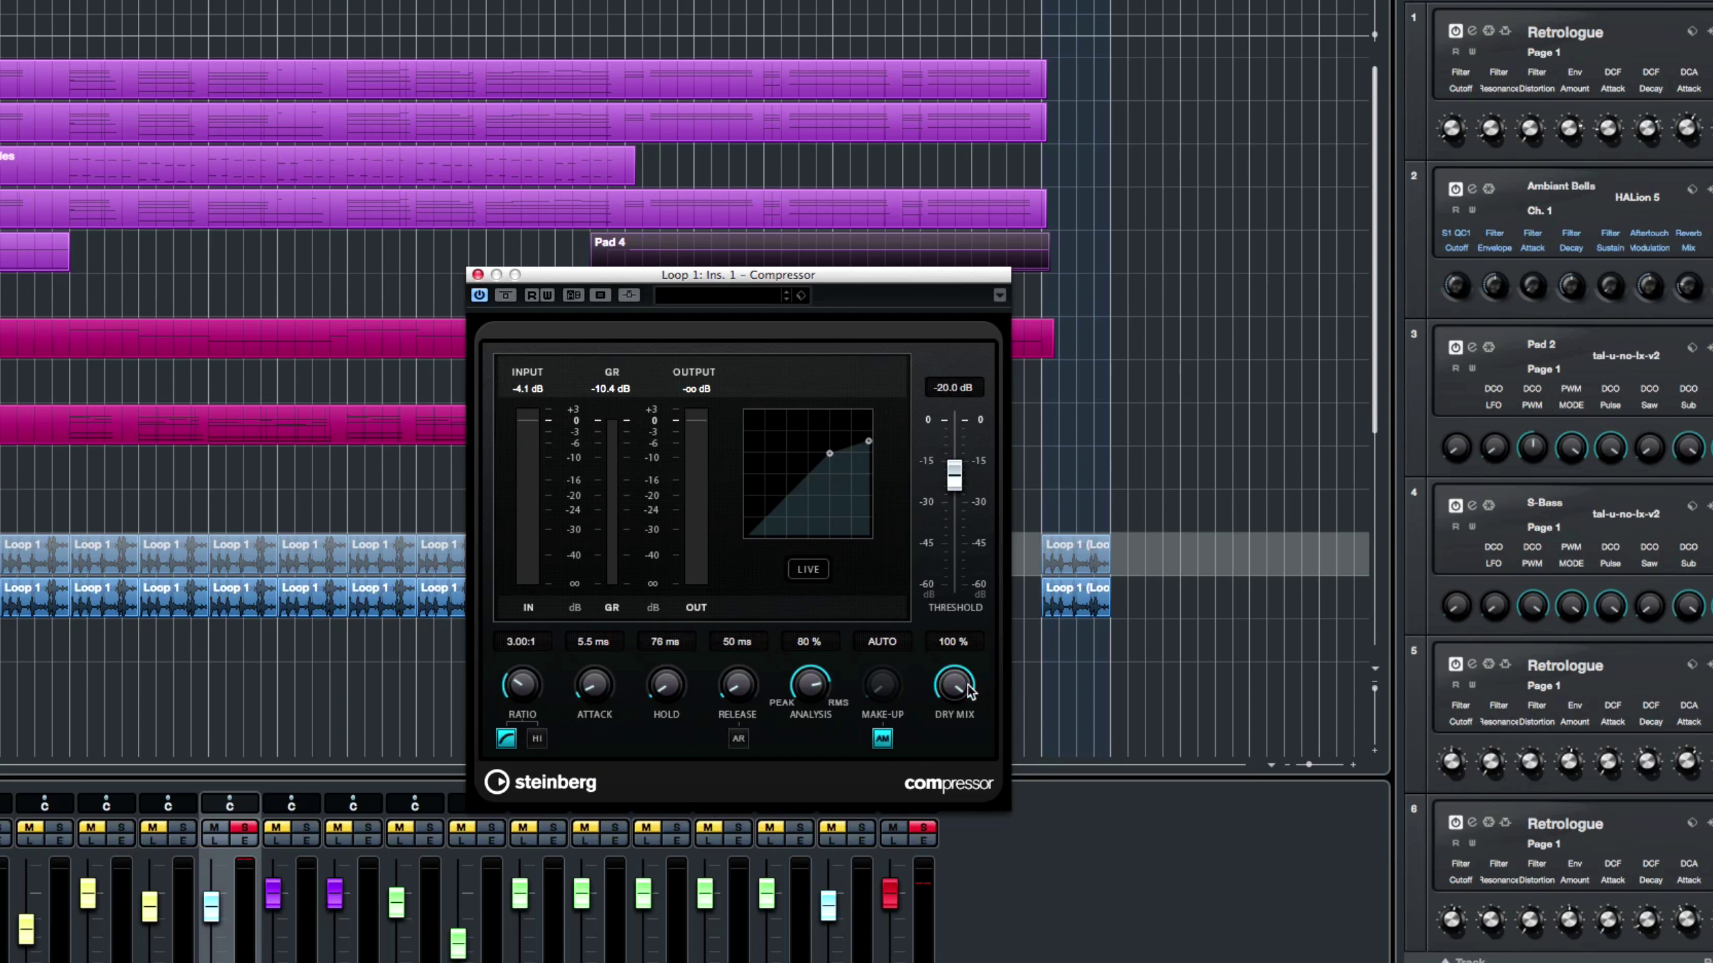
drag(954, 687, 868, 780)
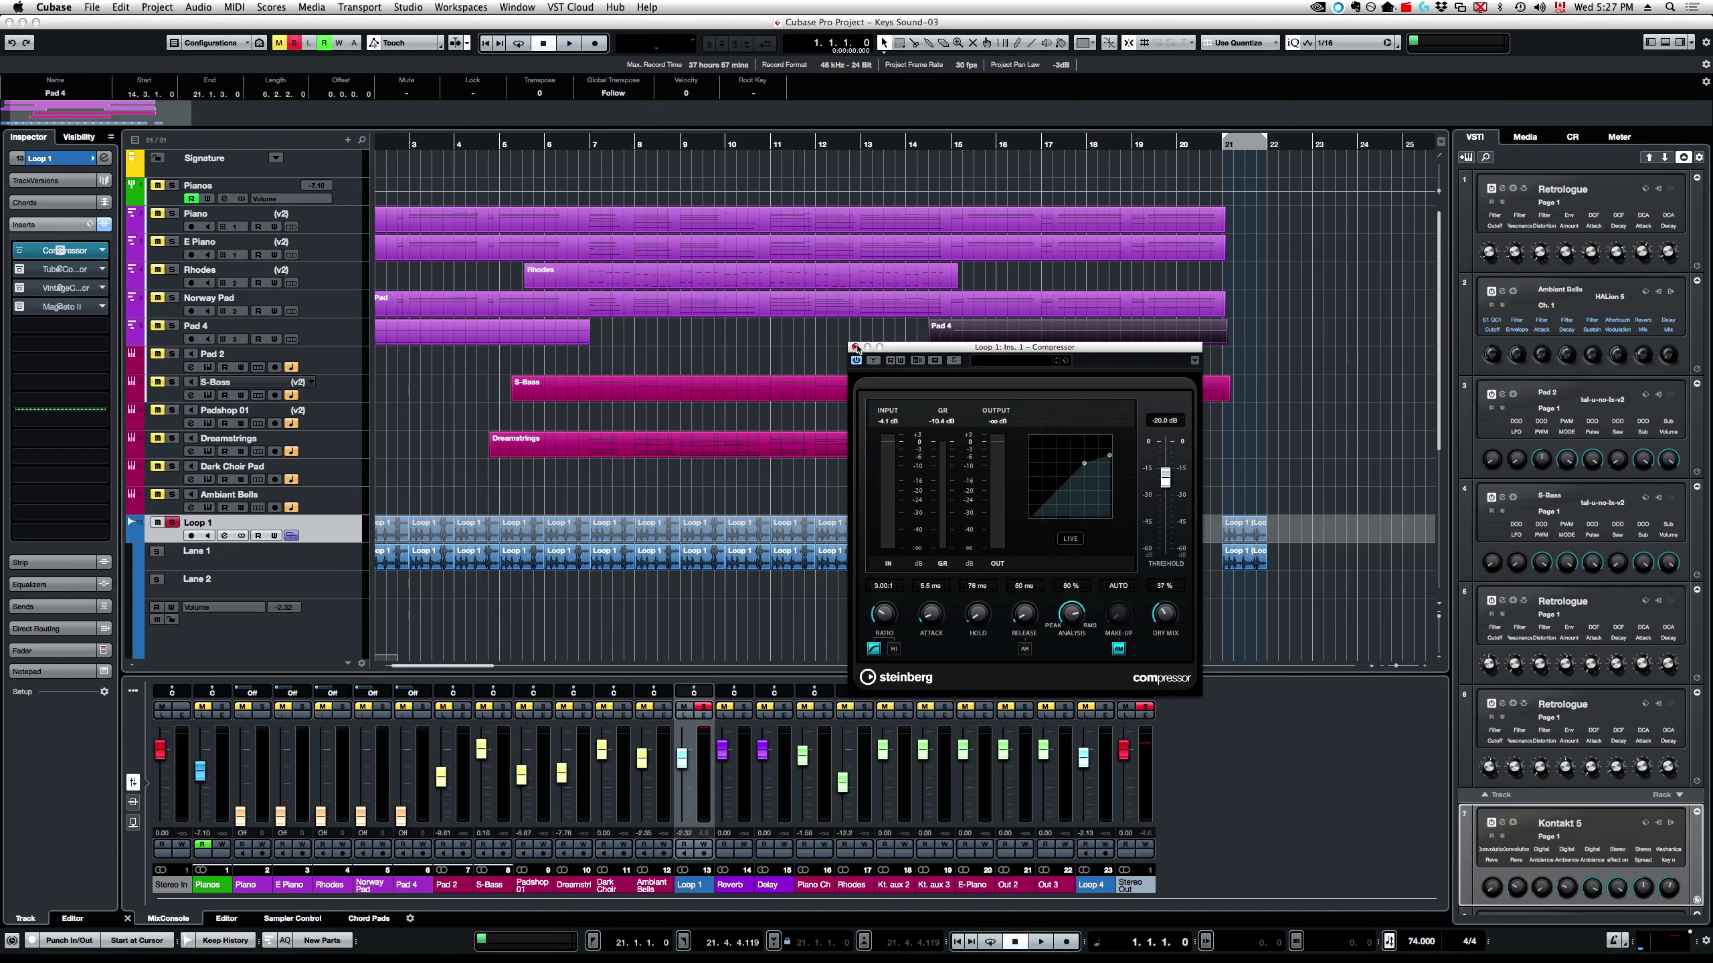
click(856, 347)
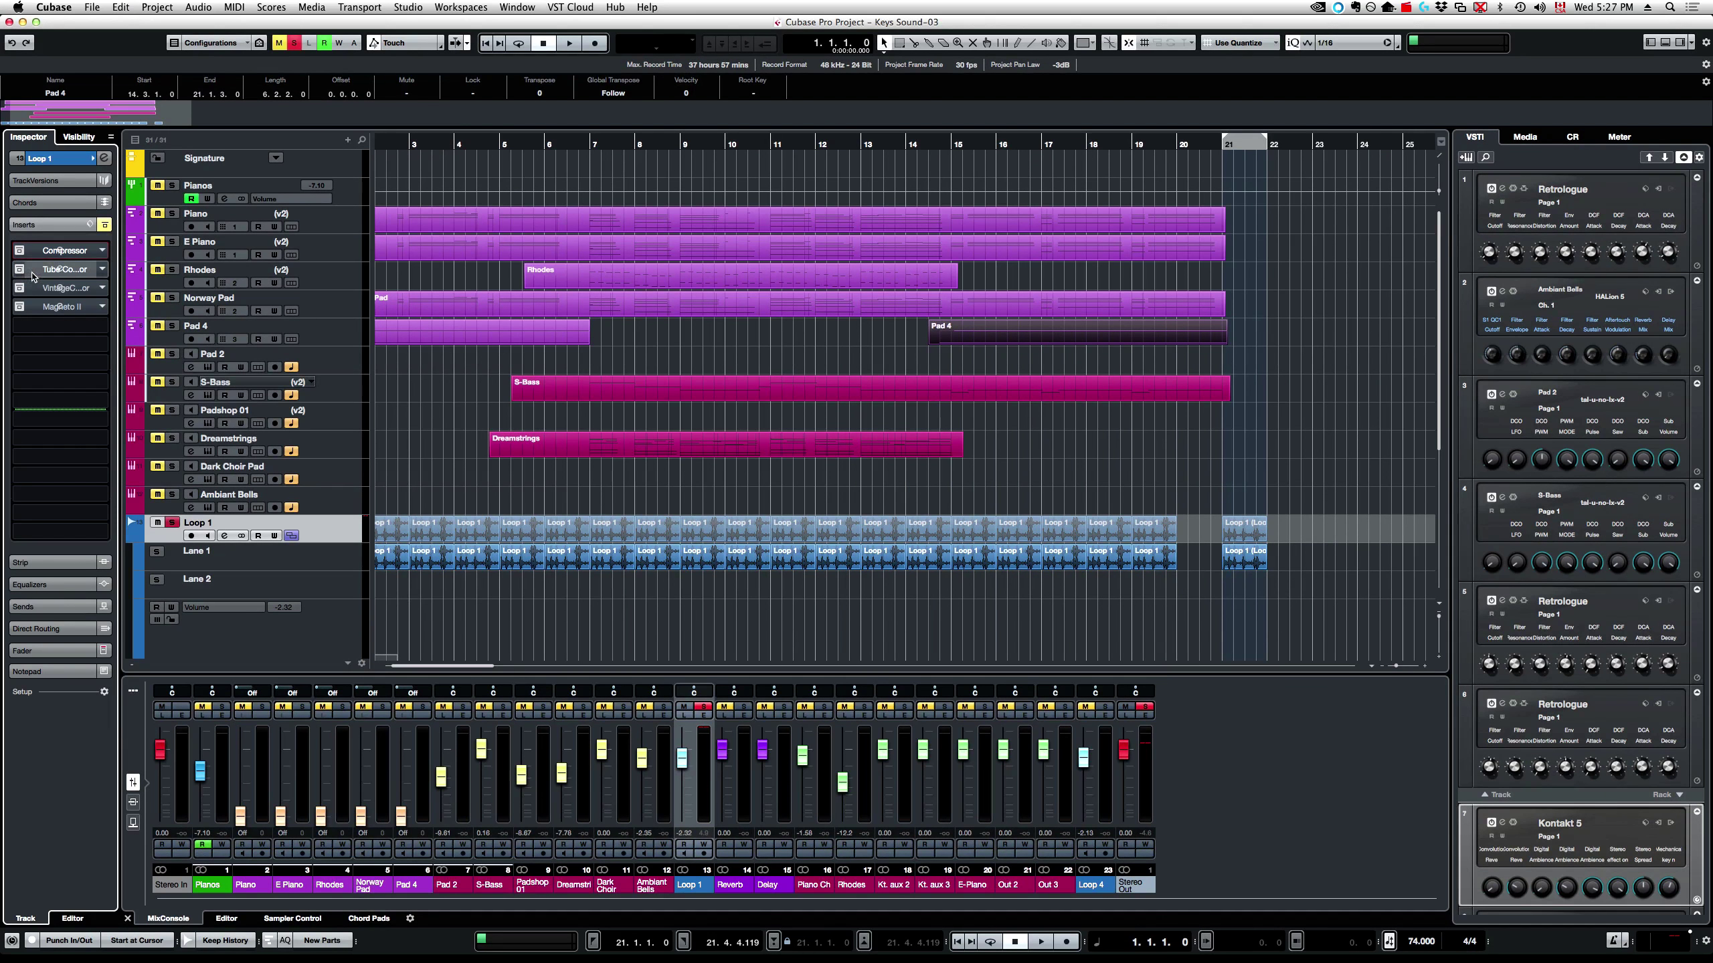
- Open the Tube Compressor insert on Loop 1, lower Input to about 13.5 dB and set Character to 0 %
click(61, 268)
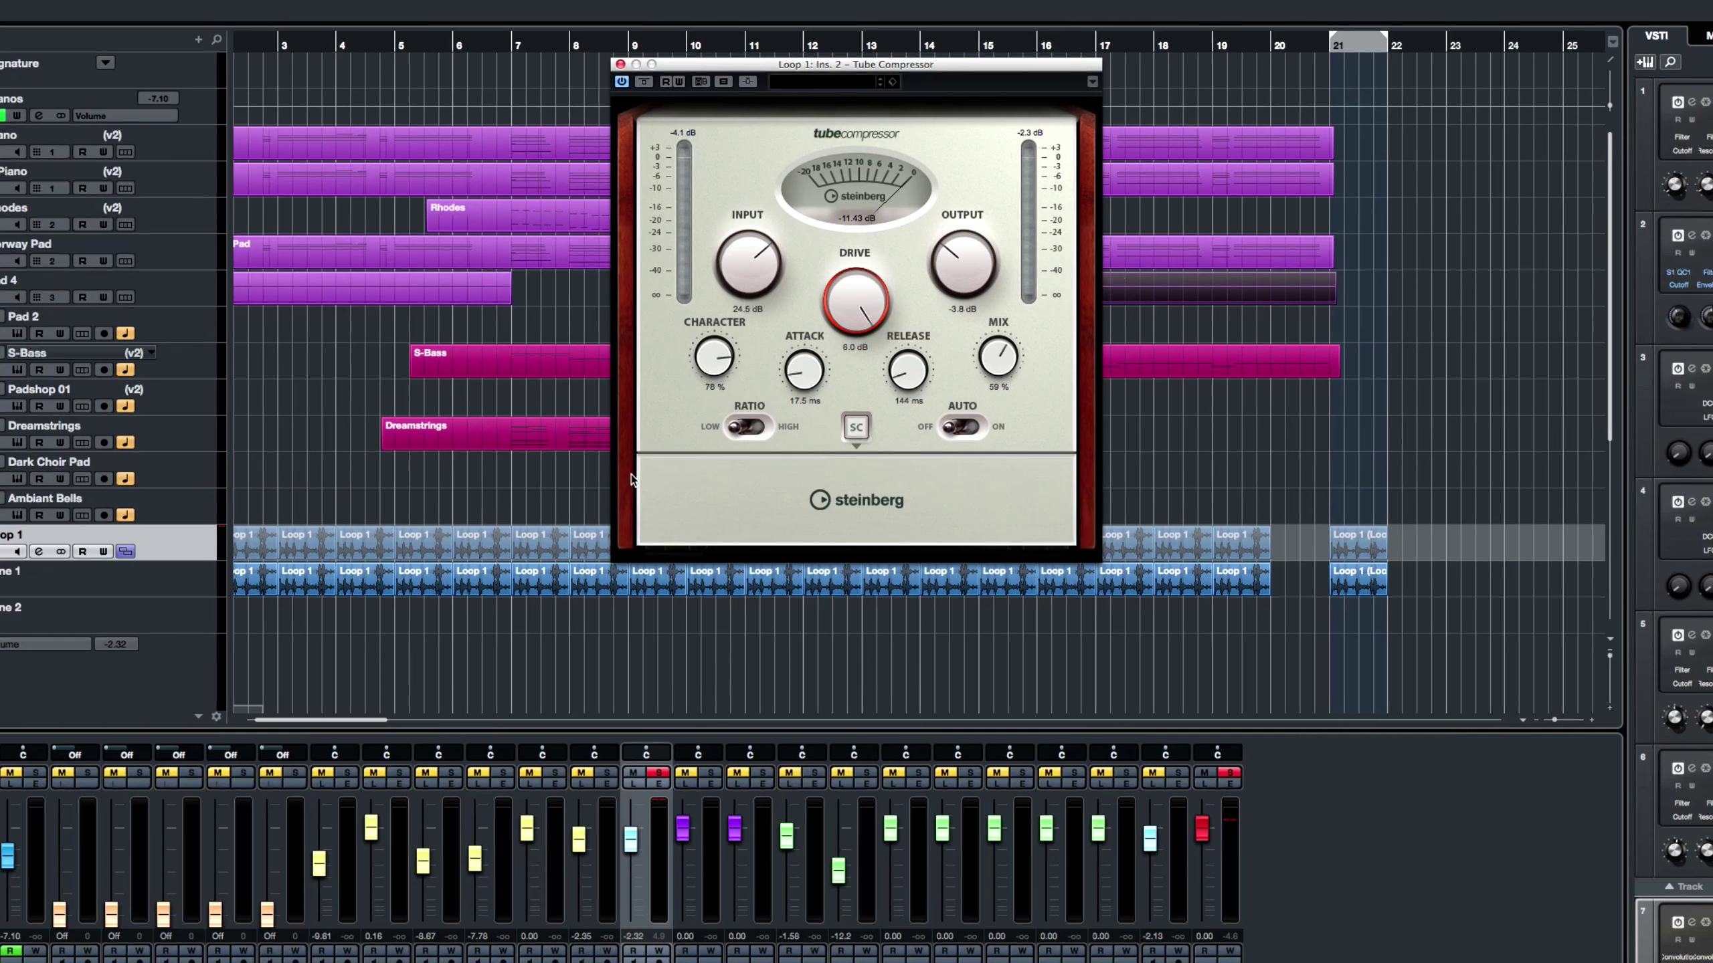
drag(762, 266, 750, 318)
drag(738, 485, 707, 490)
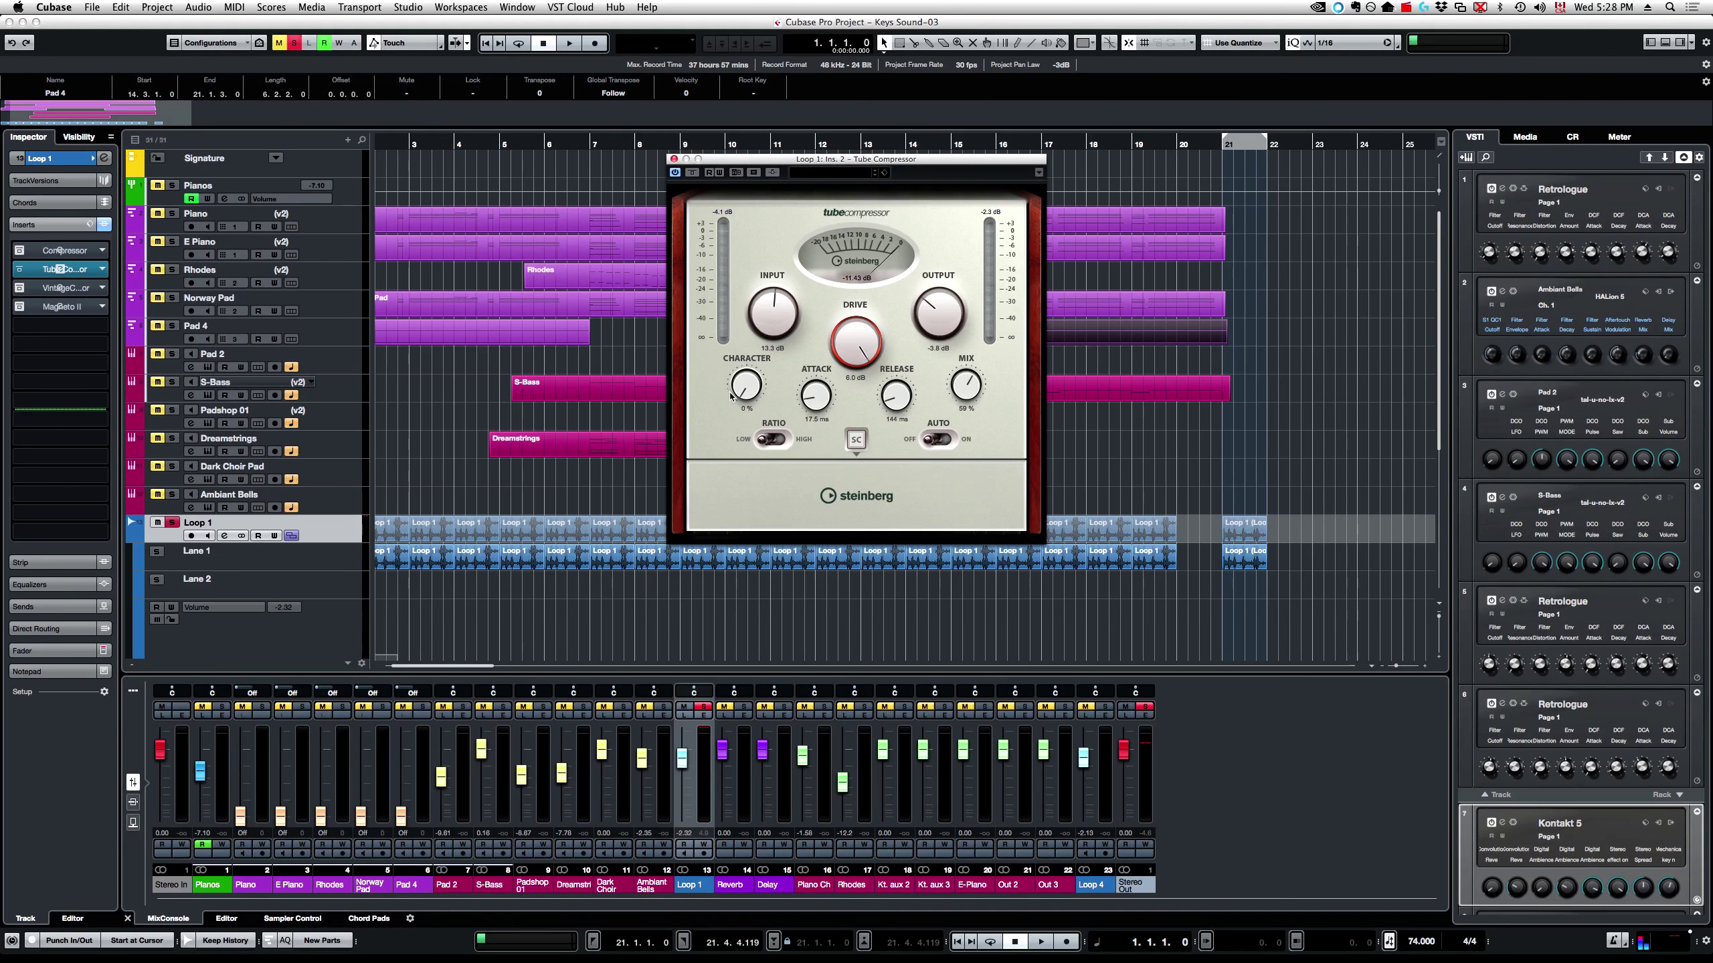
- During playback, raise the Tube Compressor's Input, set Output to about 0.5 dB, lower Drive, and set Mix to 100 %
key(space)
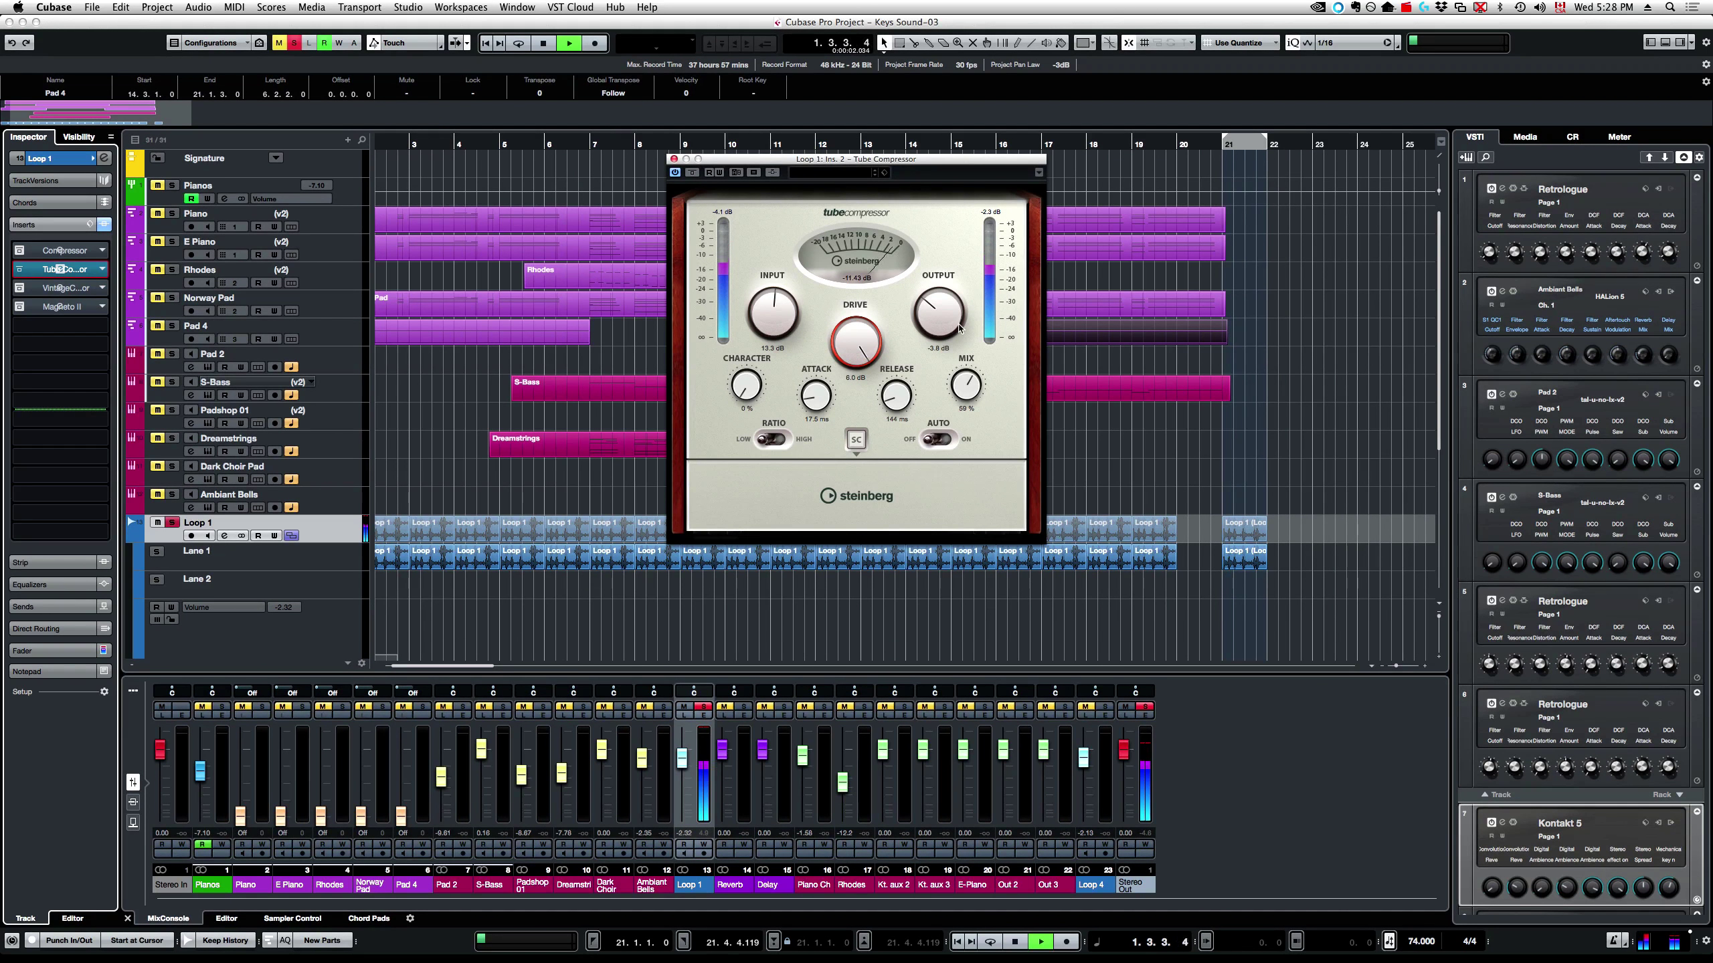
drag(951, 319, 947, 297)
drag(780, 318, 781, 301)
mouse_move(861, 380)
mouse_down()
mouse_move(863, 451)
mouse_move(865, 403)
mouse_up()
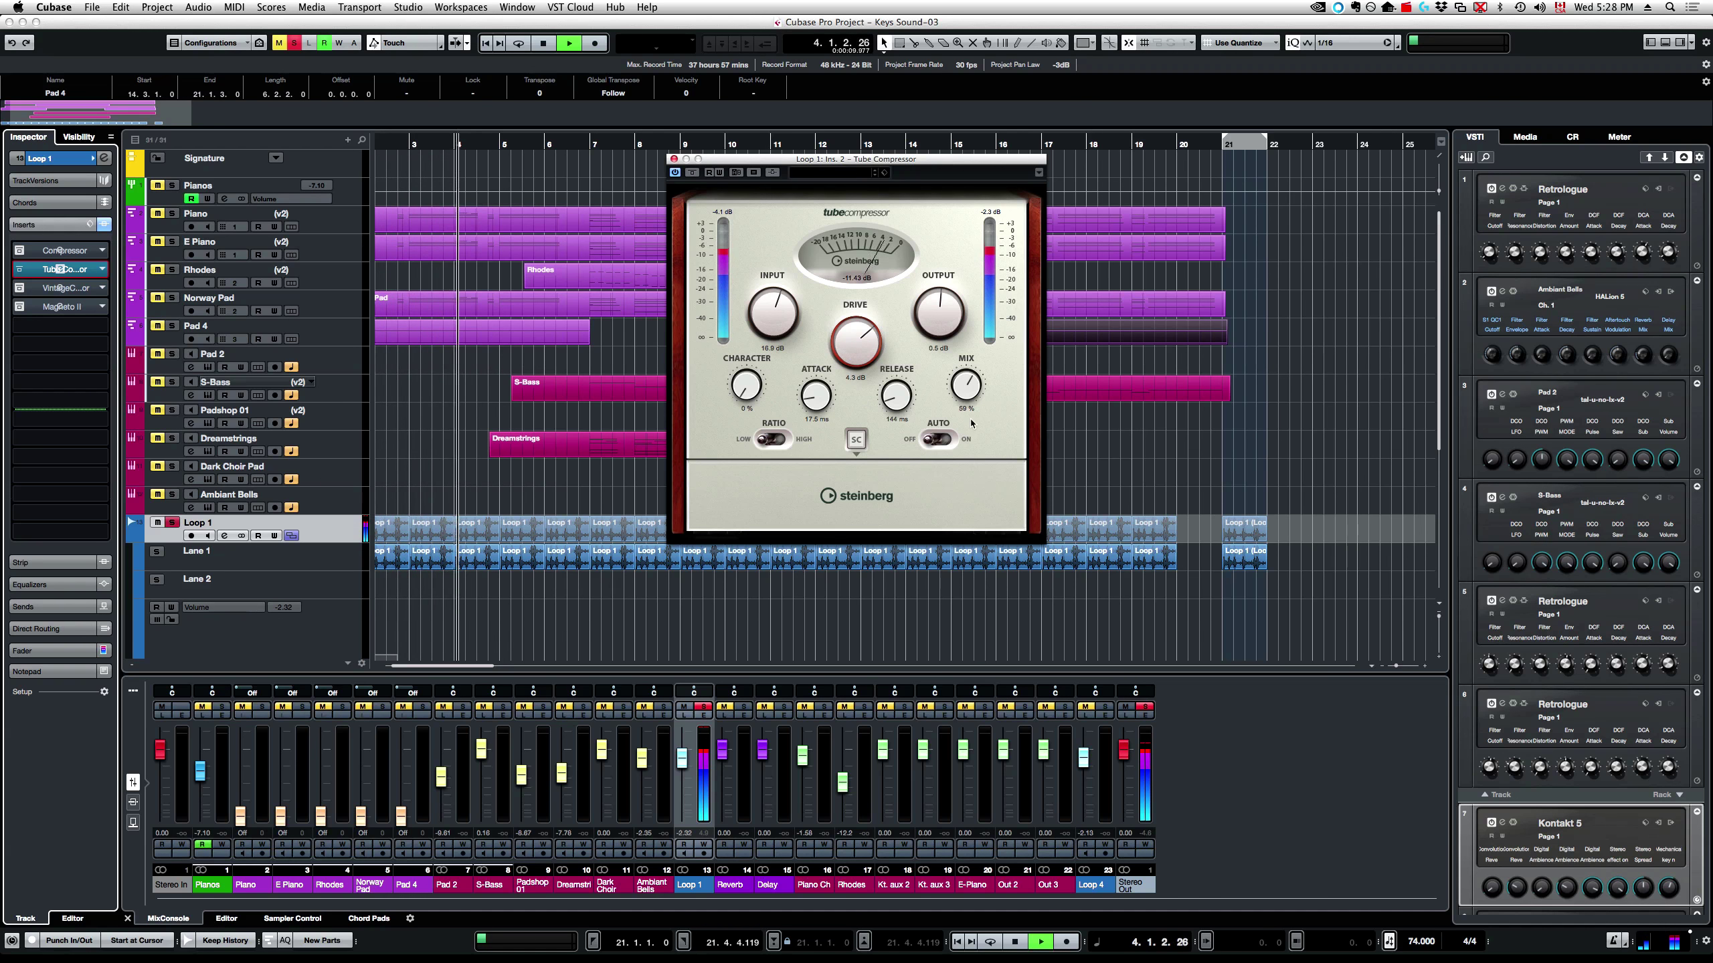
drag(966, 393, 967, 368)
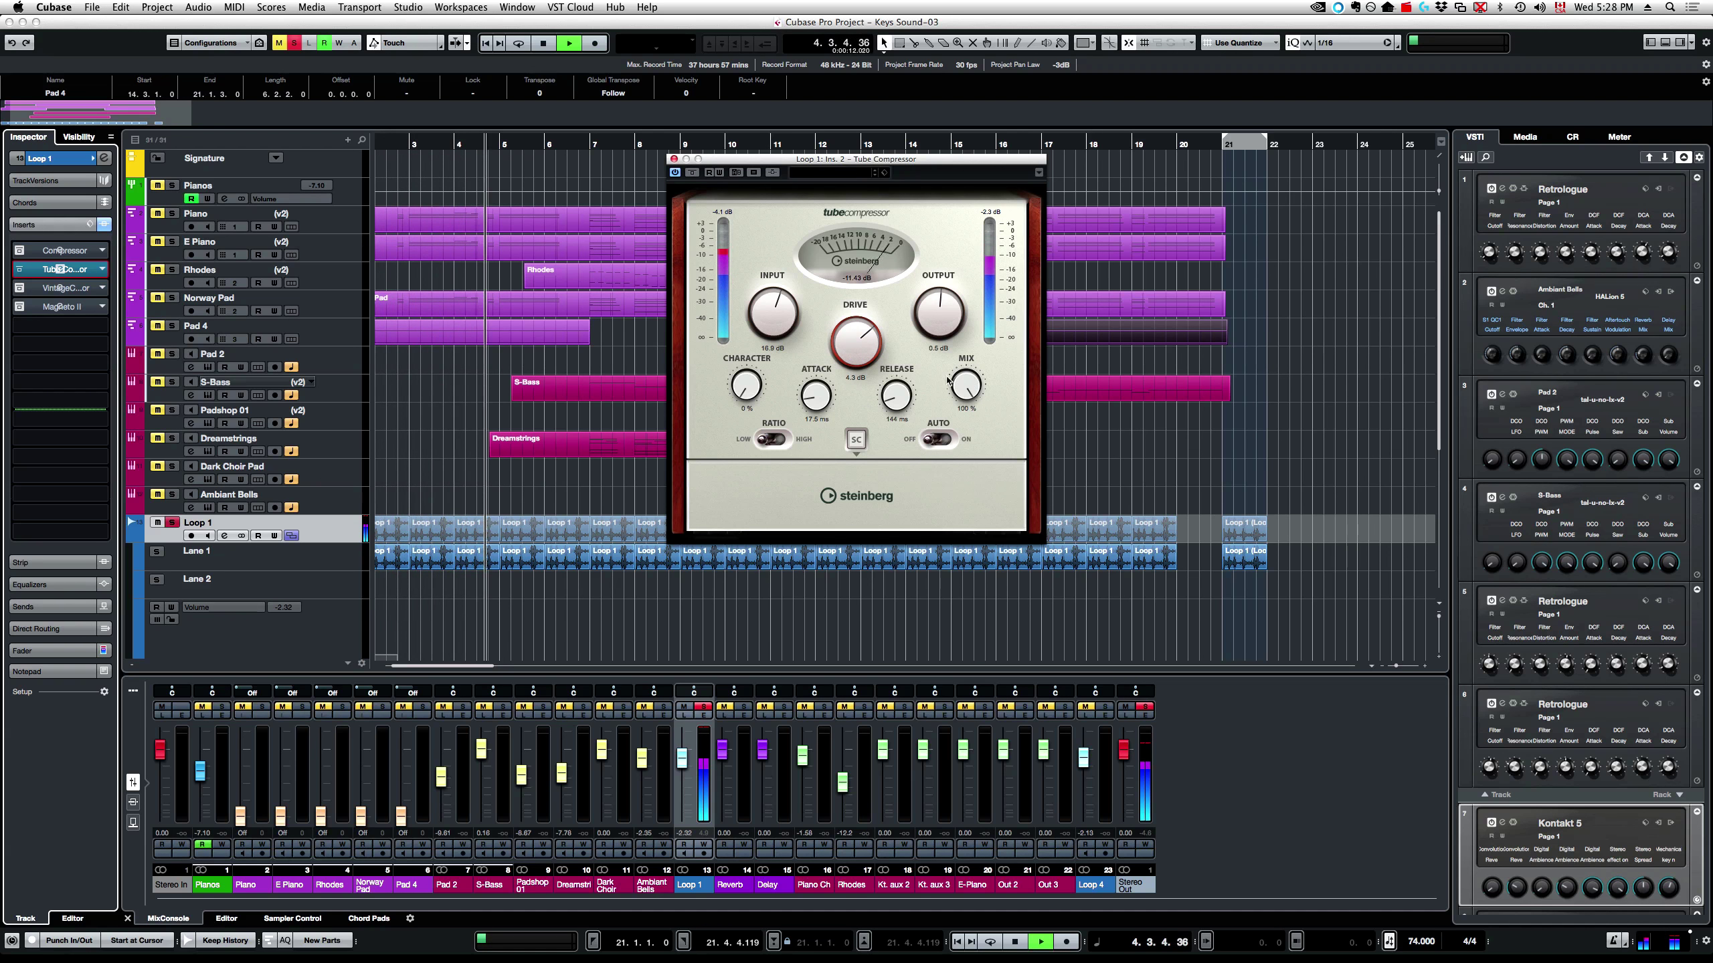
- Lower the Tube Compressor's Input to about 0.7 dB, raise Character to about 72 %, and return playback to the project start
drag(782, 335, 750, 304)
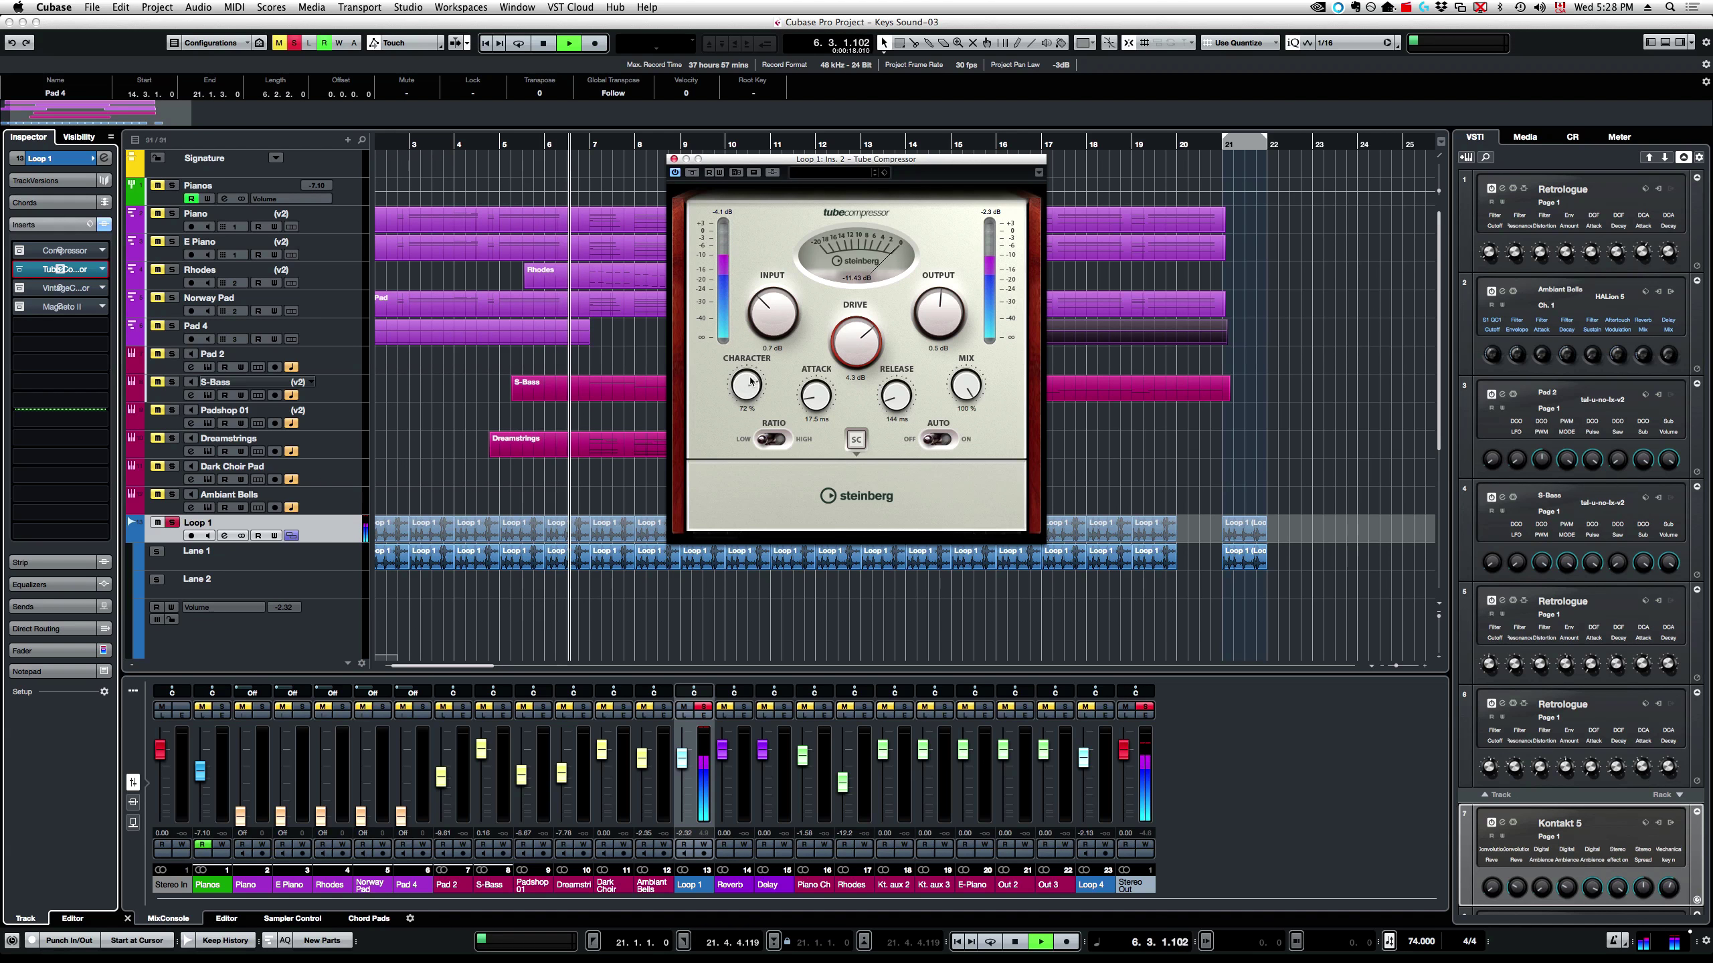
drag(745, 390, 747, 387)
key(space)
key(KP_Decimal)
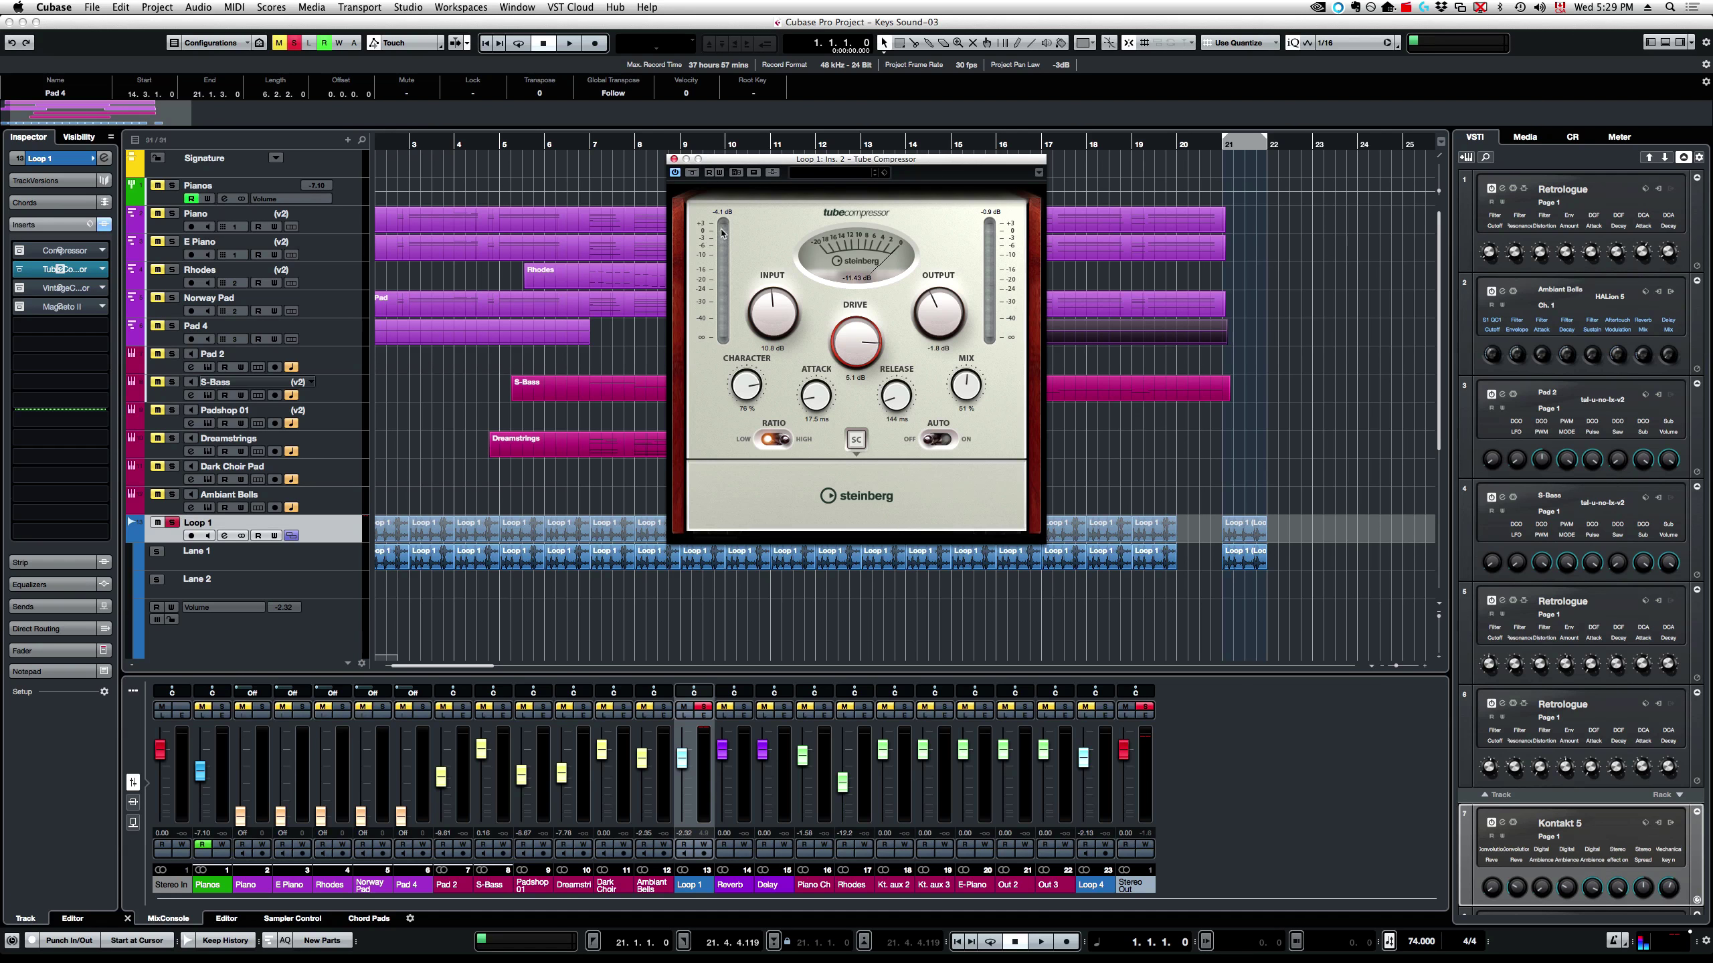
- Deactivate the Tube Compressor, close its window, and reactivate it in the Loop 1 inserts
click(675, 173)
click(674, 159)
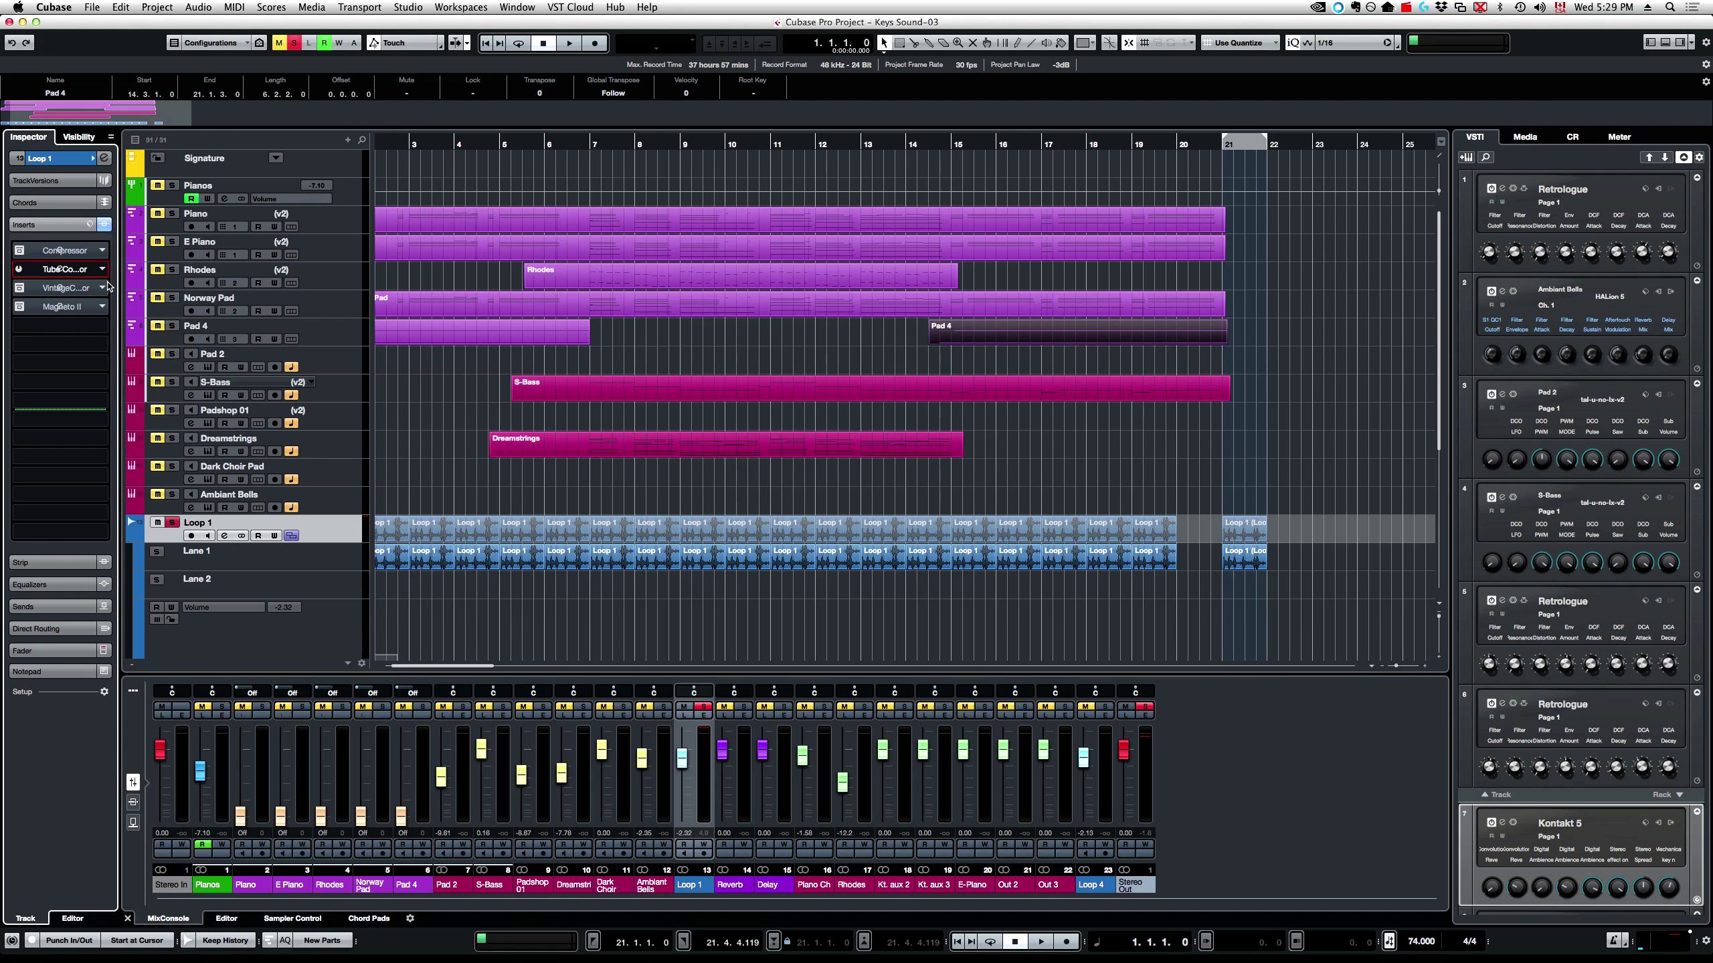
click(20, 271)
- Open the VintageCompressor insert on Loop 1 and move its window clear of the loop events
click(20, 289)
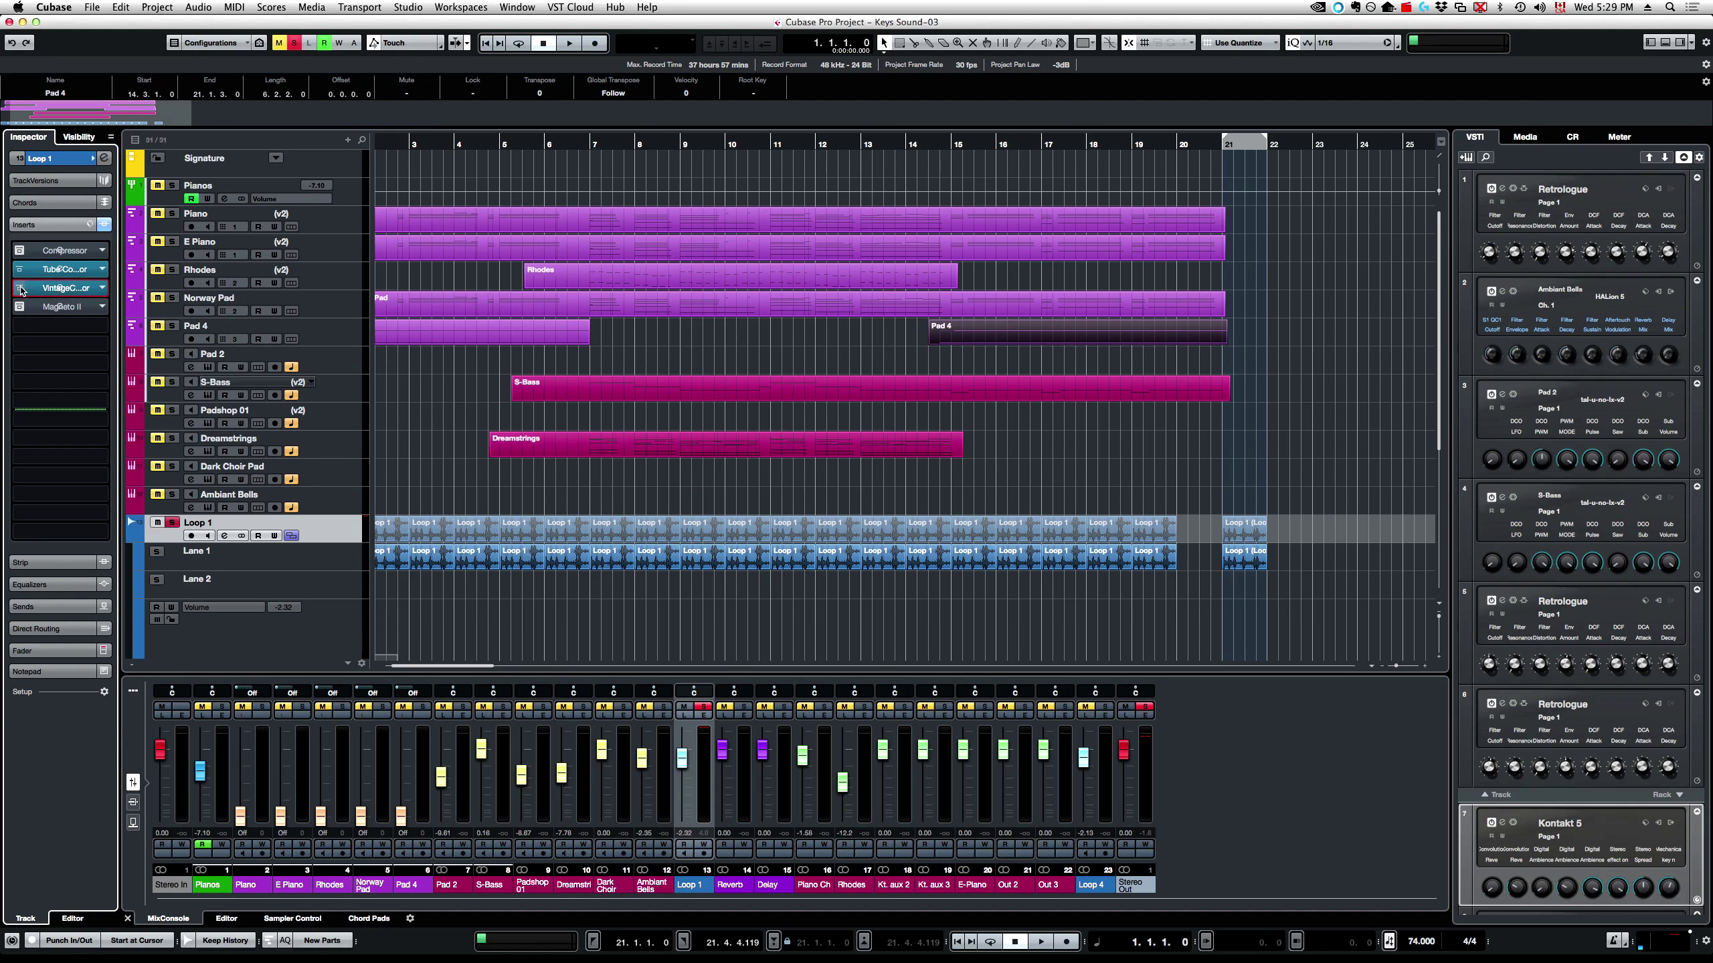
double_click(64, 289)
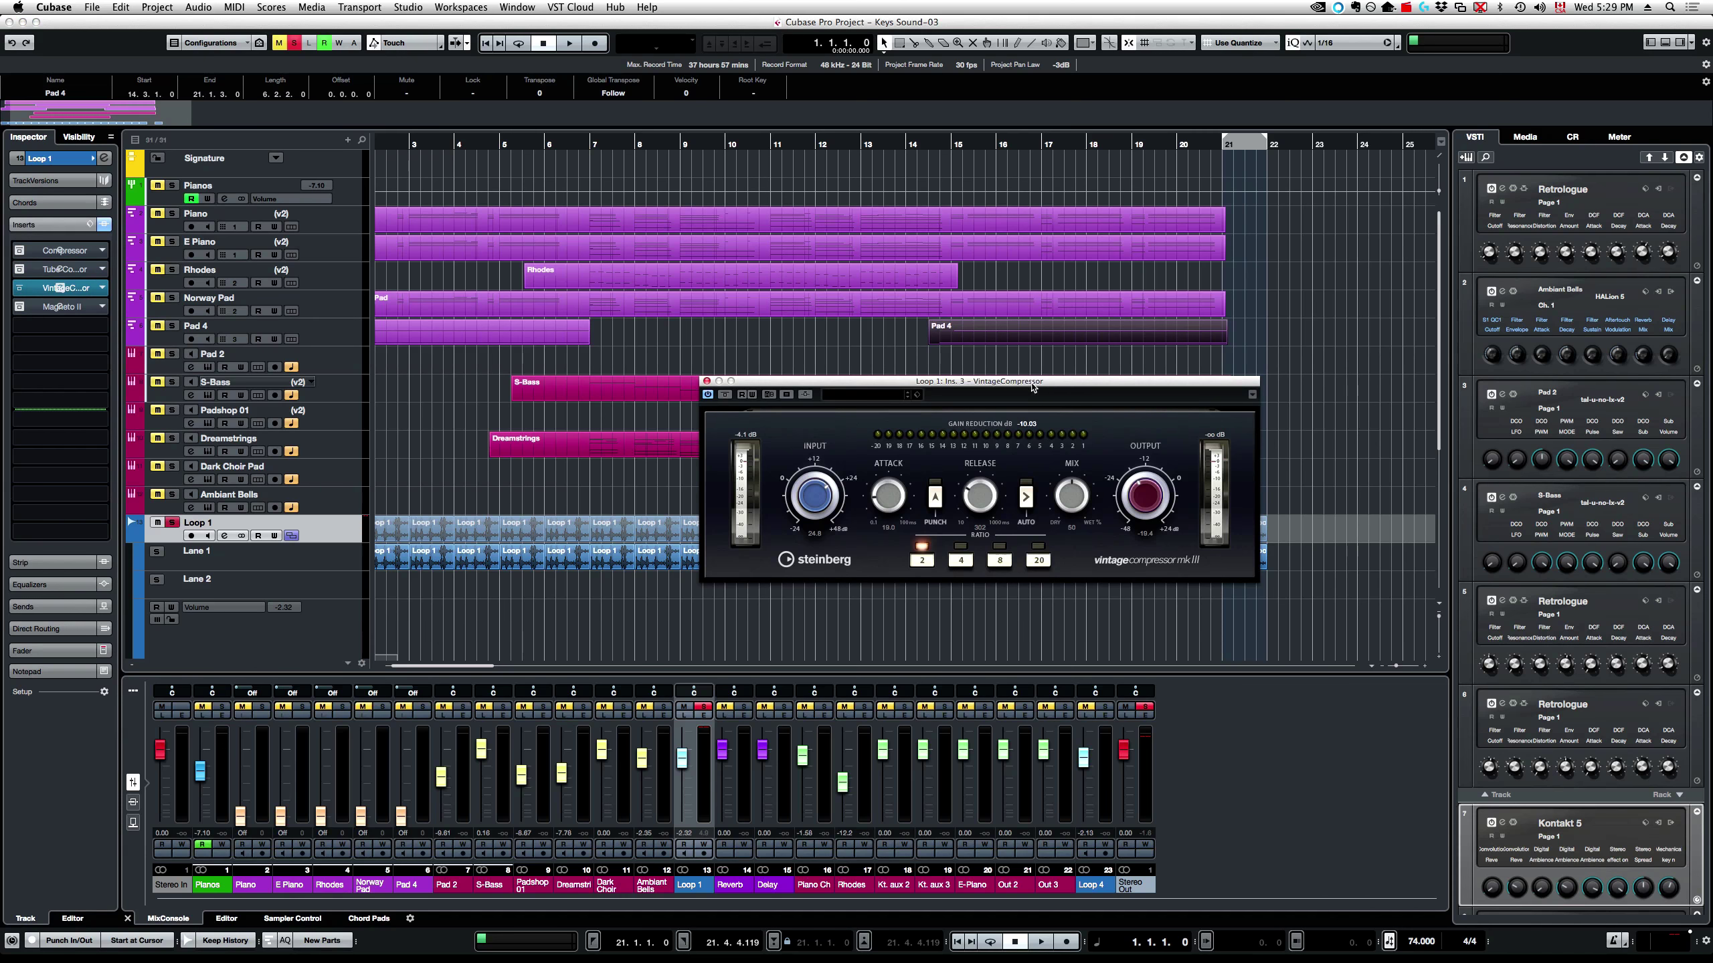
drag(1031, 388, 921, 338)
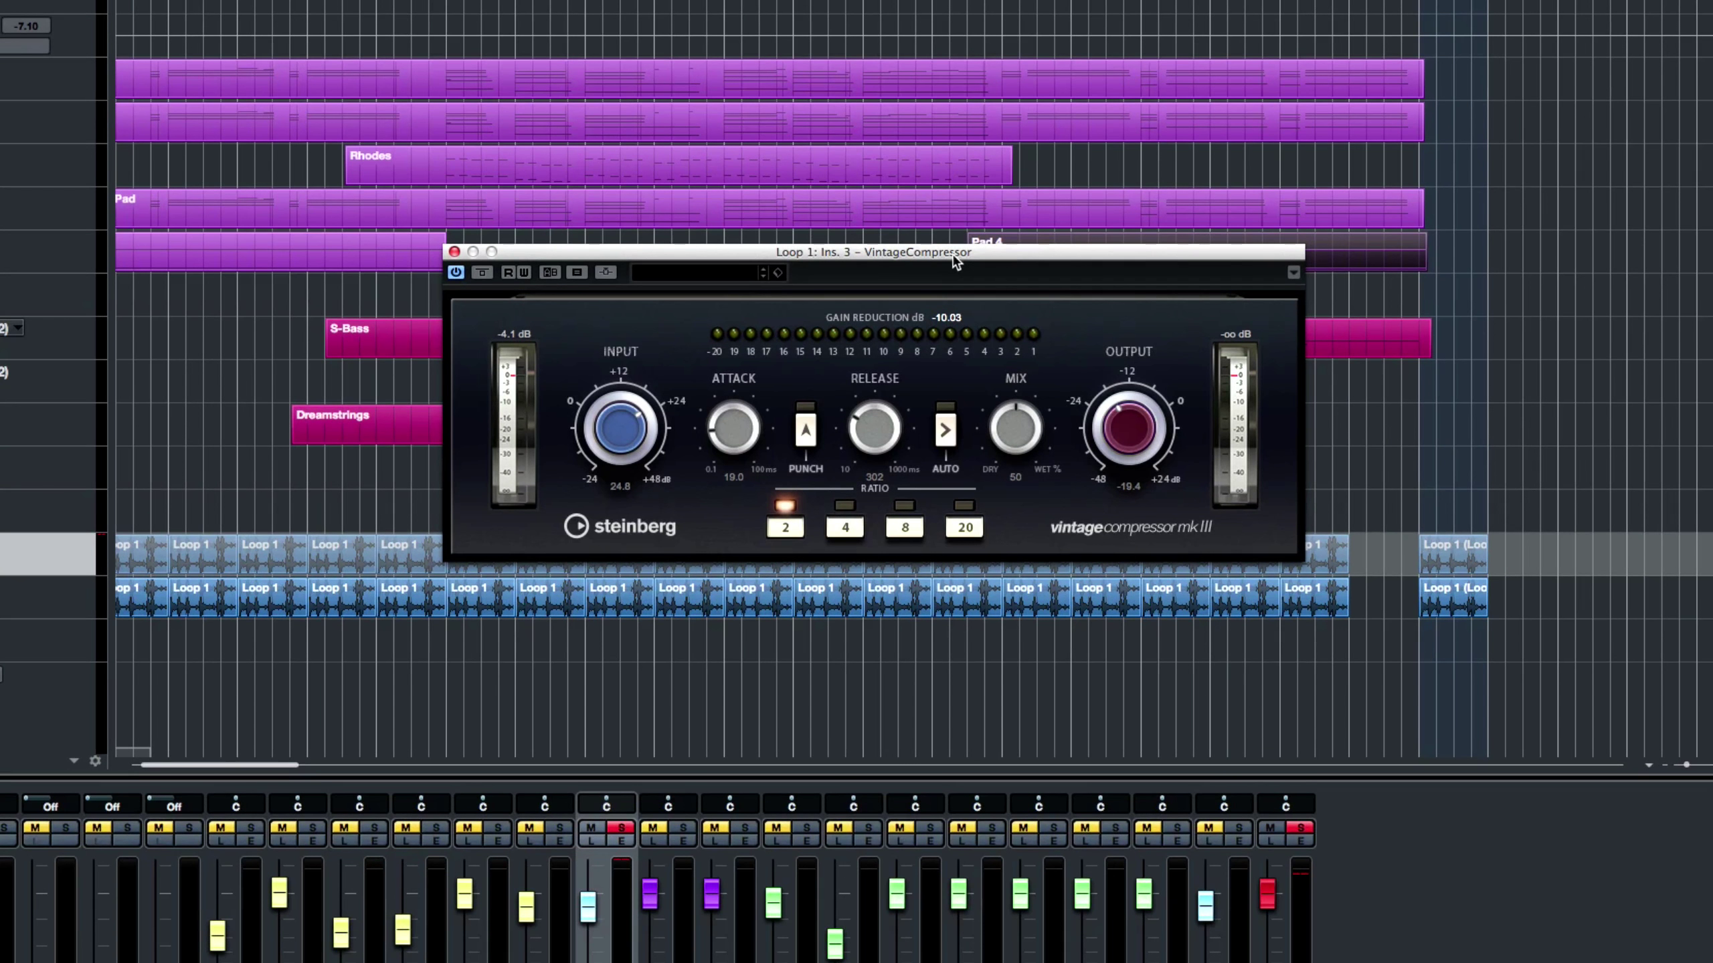
- Step through the VintageCompressor's ratios 4, 8 and 20, and return to ratio 2
click(852, 530)
click(906, 529)
click(964, 528)
click(901, 529)
click(844, 528)
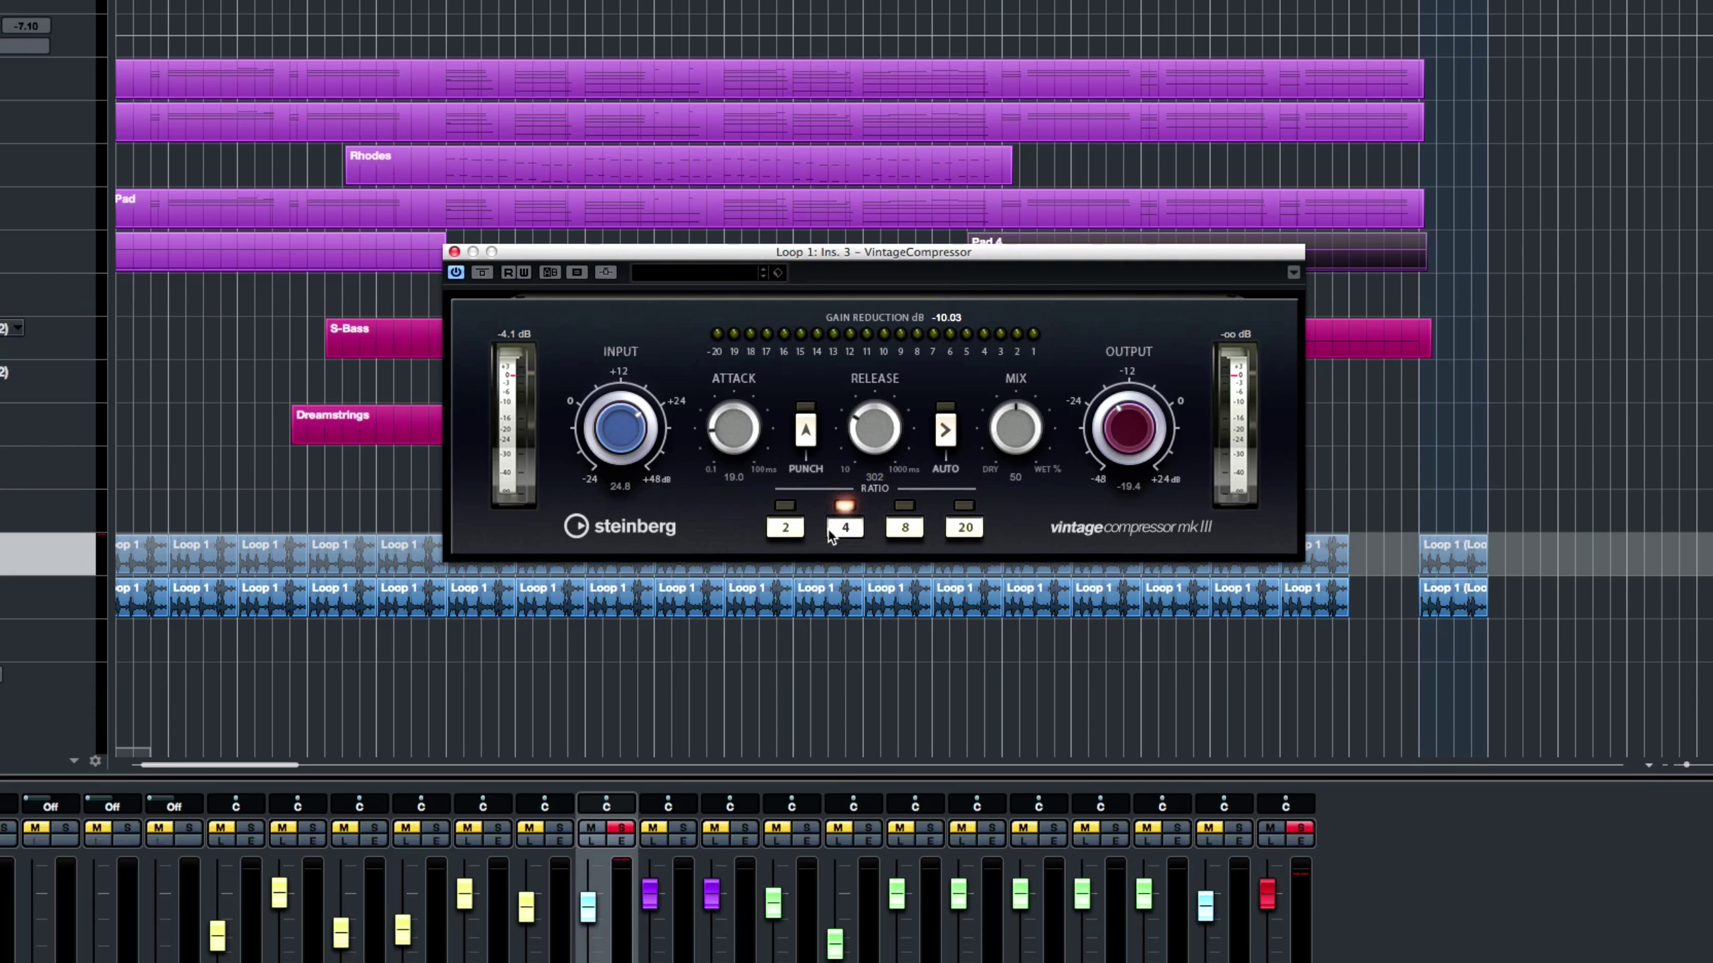
click(780, 529)
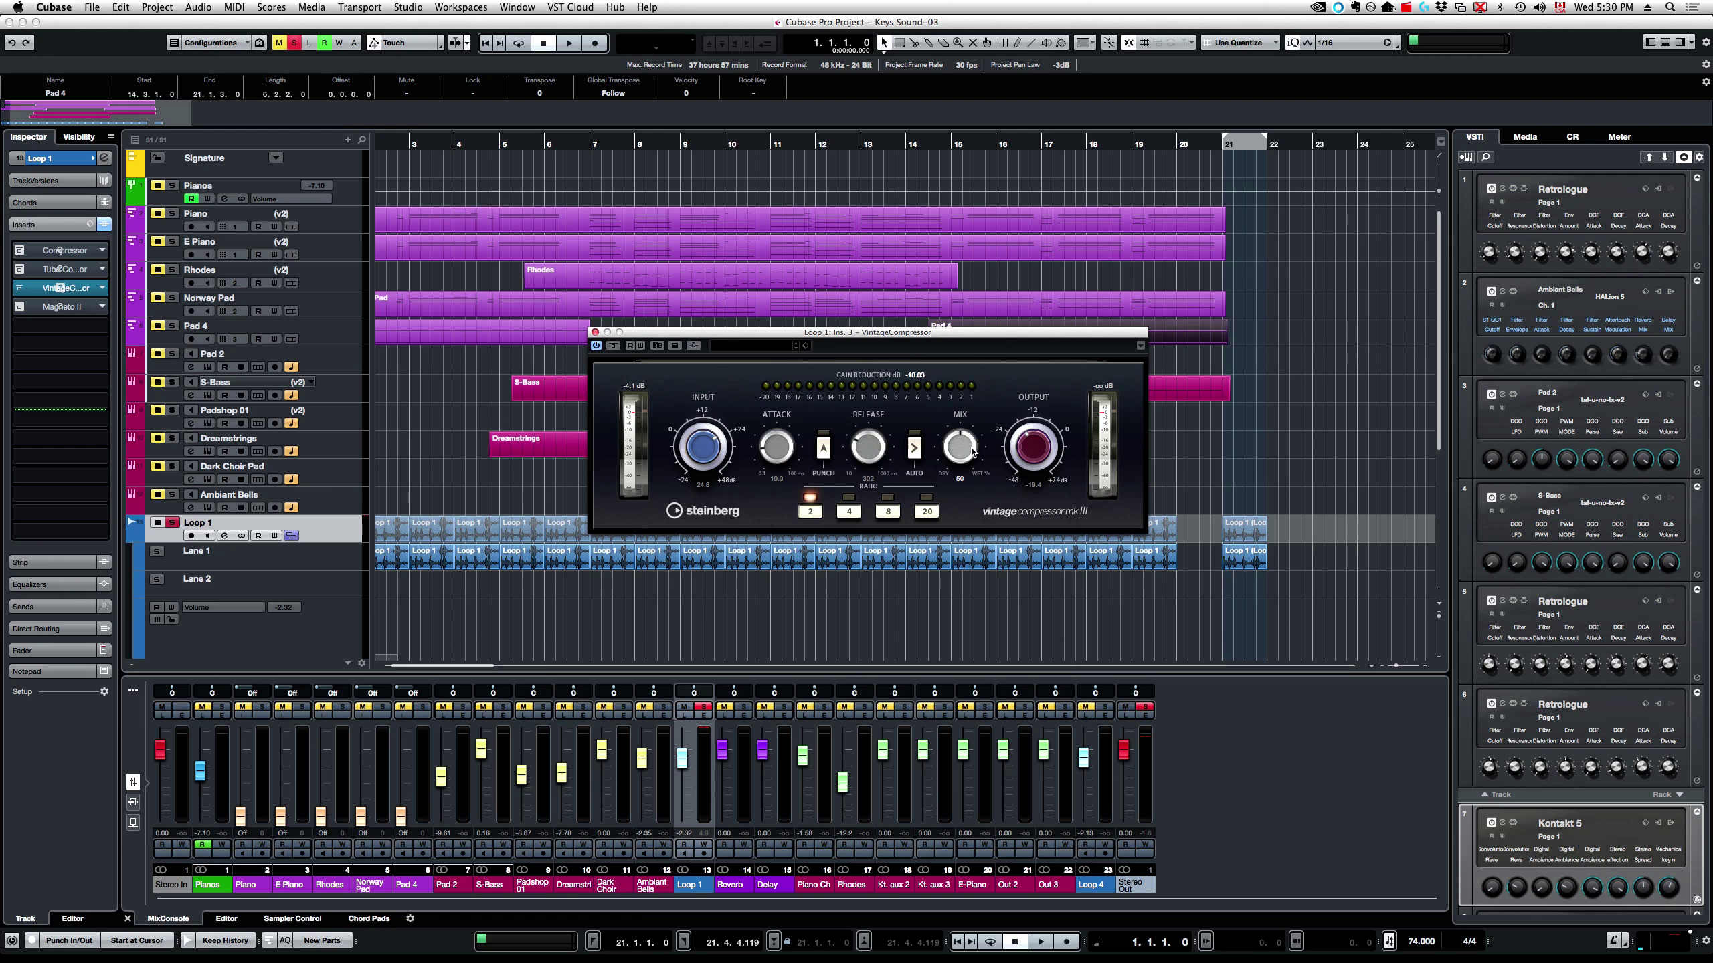
- Play the loop while adjusting the VintageCompressor's Attack, raising Output to about -14.4 dB, and setting Mix to 100 %
mouse_move(971, 451)
mouse_down()
mouse_move(975, 507)
mouse_move(988, 433)
mouse_move(969, 424)
mouse_move(972, 440)
mouse_up()
key(space)
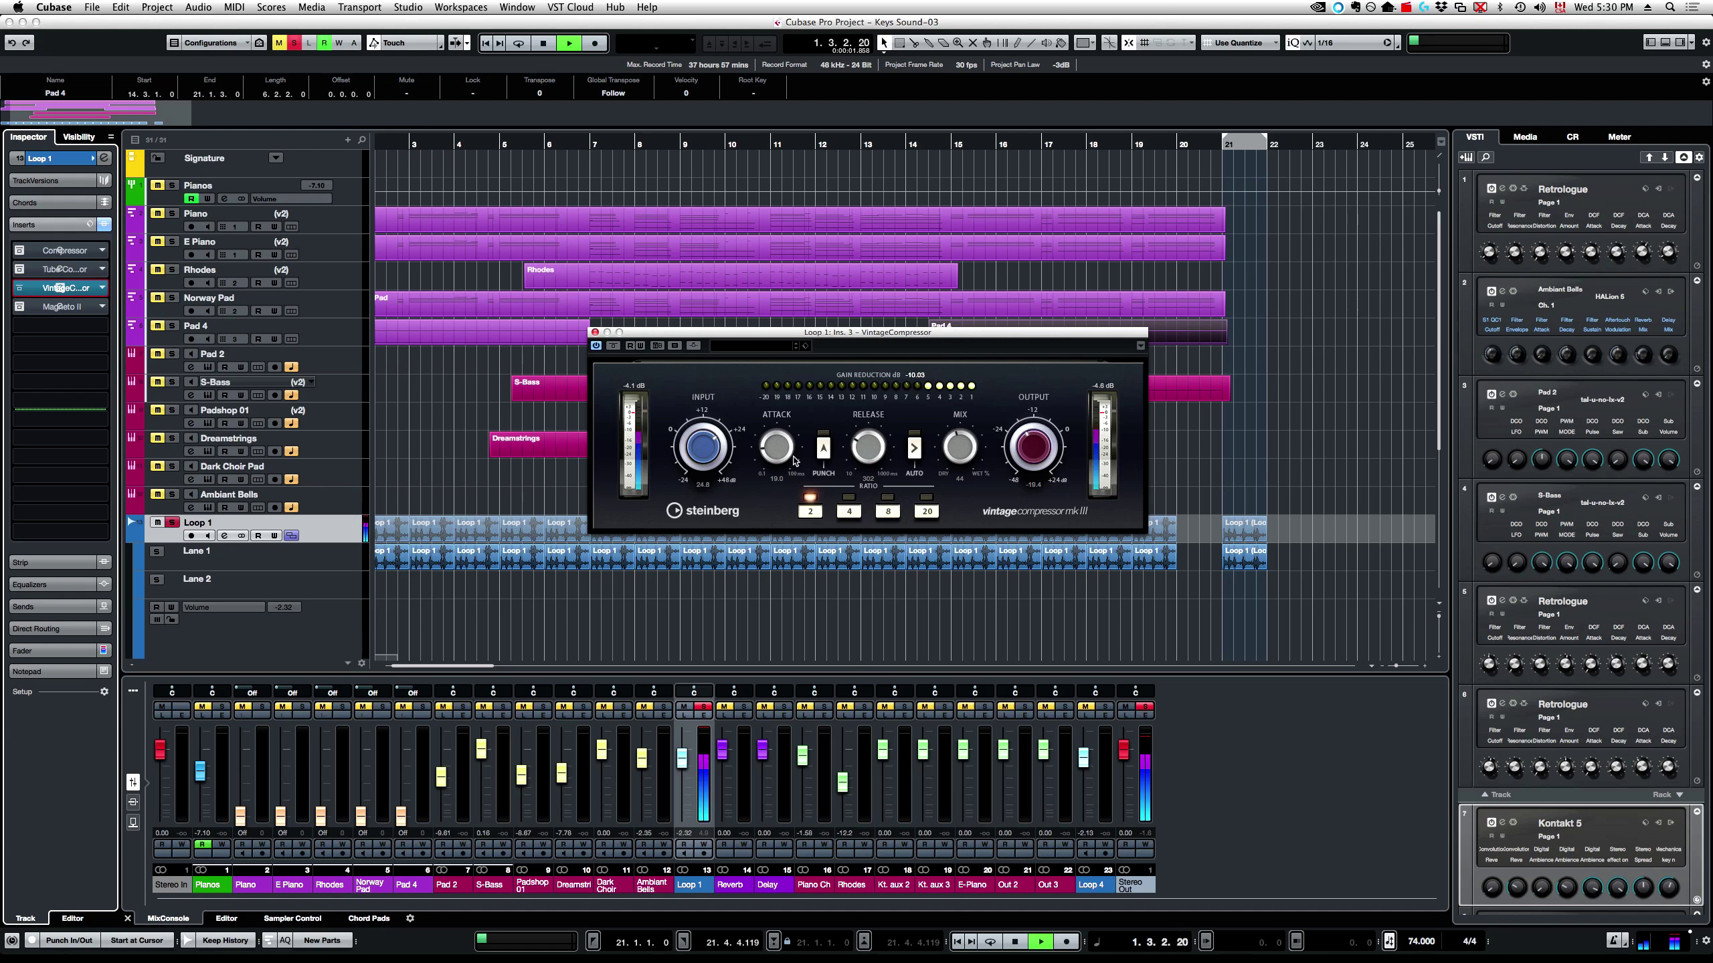
scroll(782, 447, up, 1)
scroll(705, 448, up, 2)
scroll(1035, 448, up, 5)
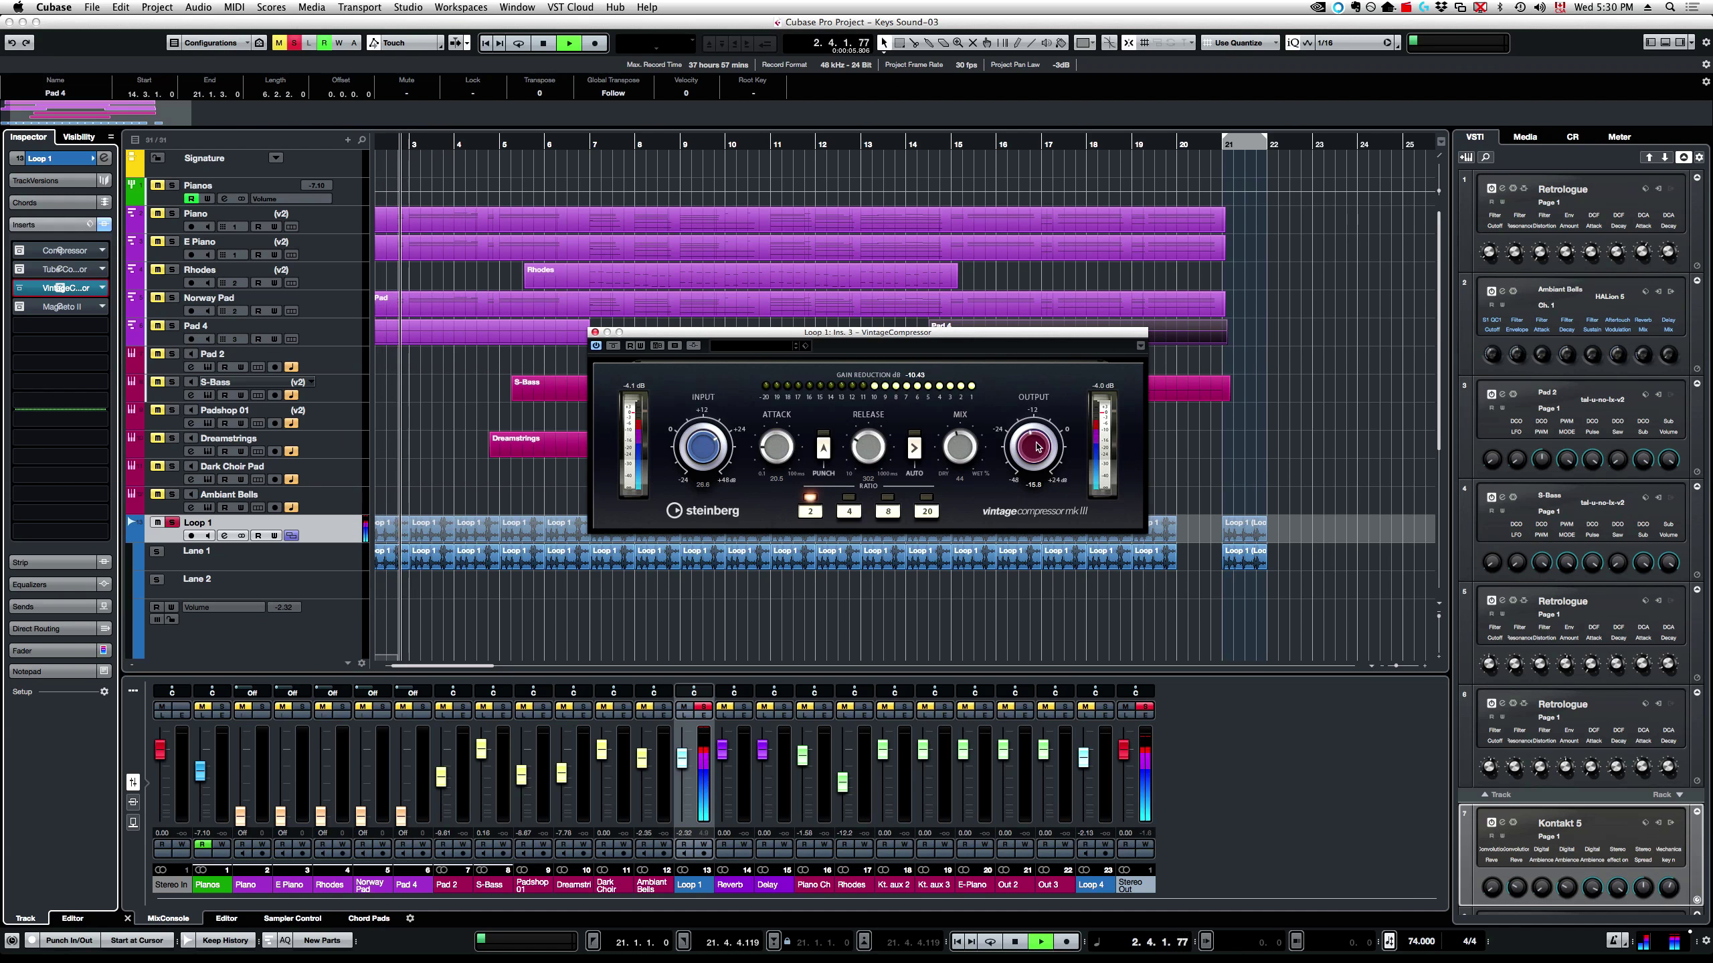
scroll(962, 443, up, 10)
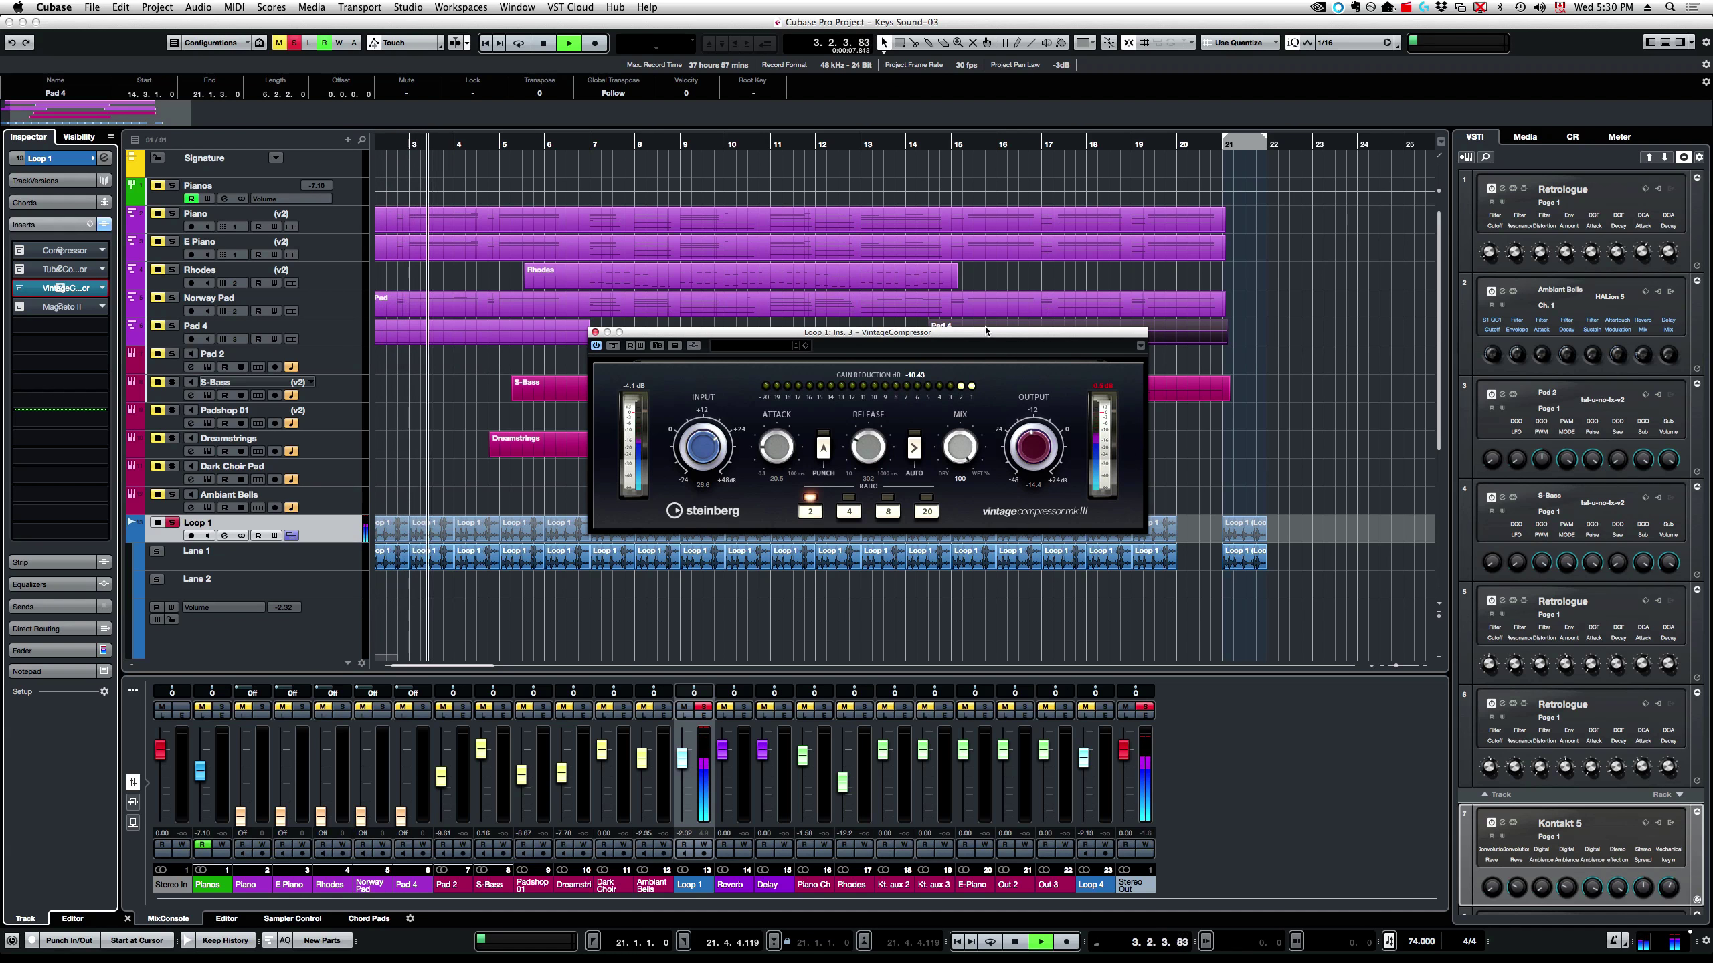
- Set the VintageCompressor's ratio to 4 and lower its Mix toward the dry signal during playback
click(849, 511)
scroll(961, 458, down, 2)
scroll(960, 465, down, 10)
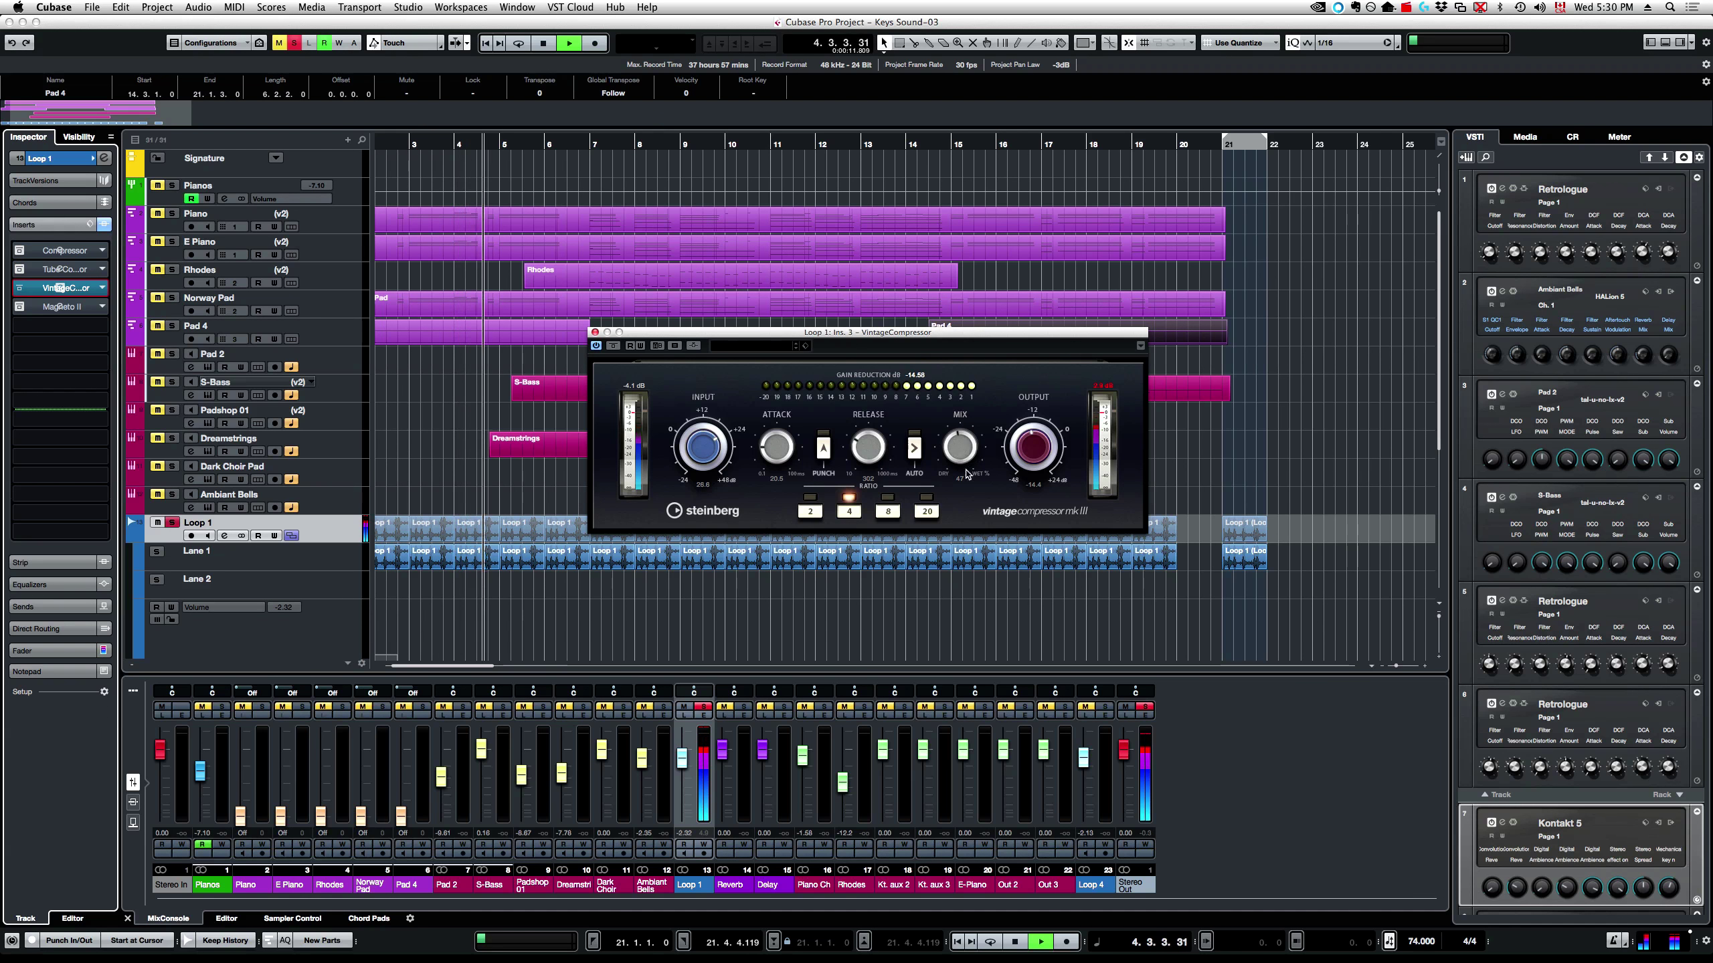
scroll(957, 466, down, 2)
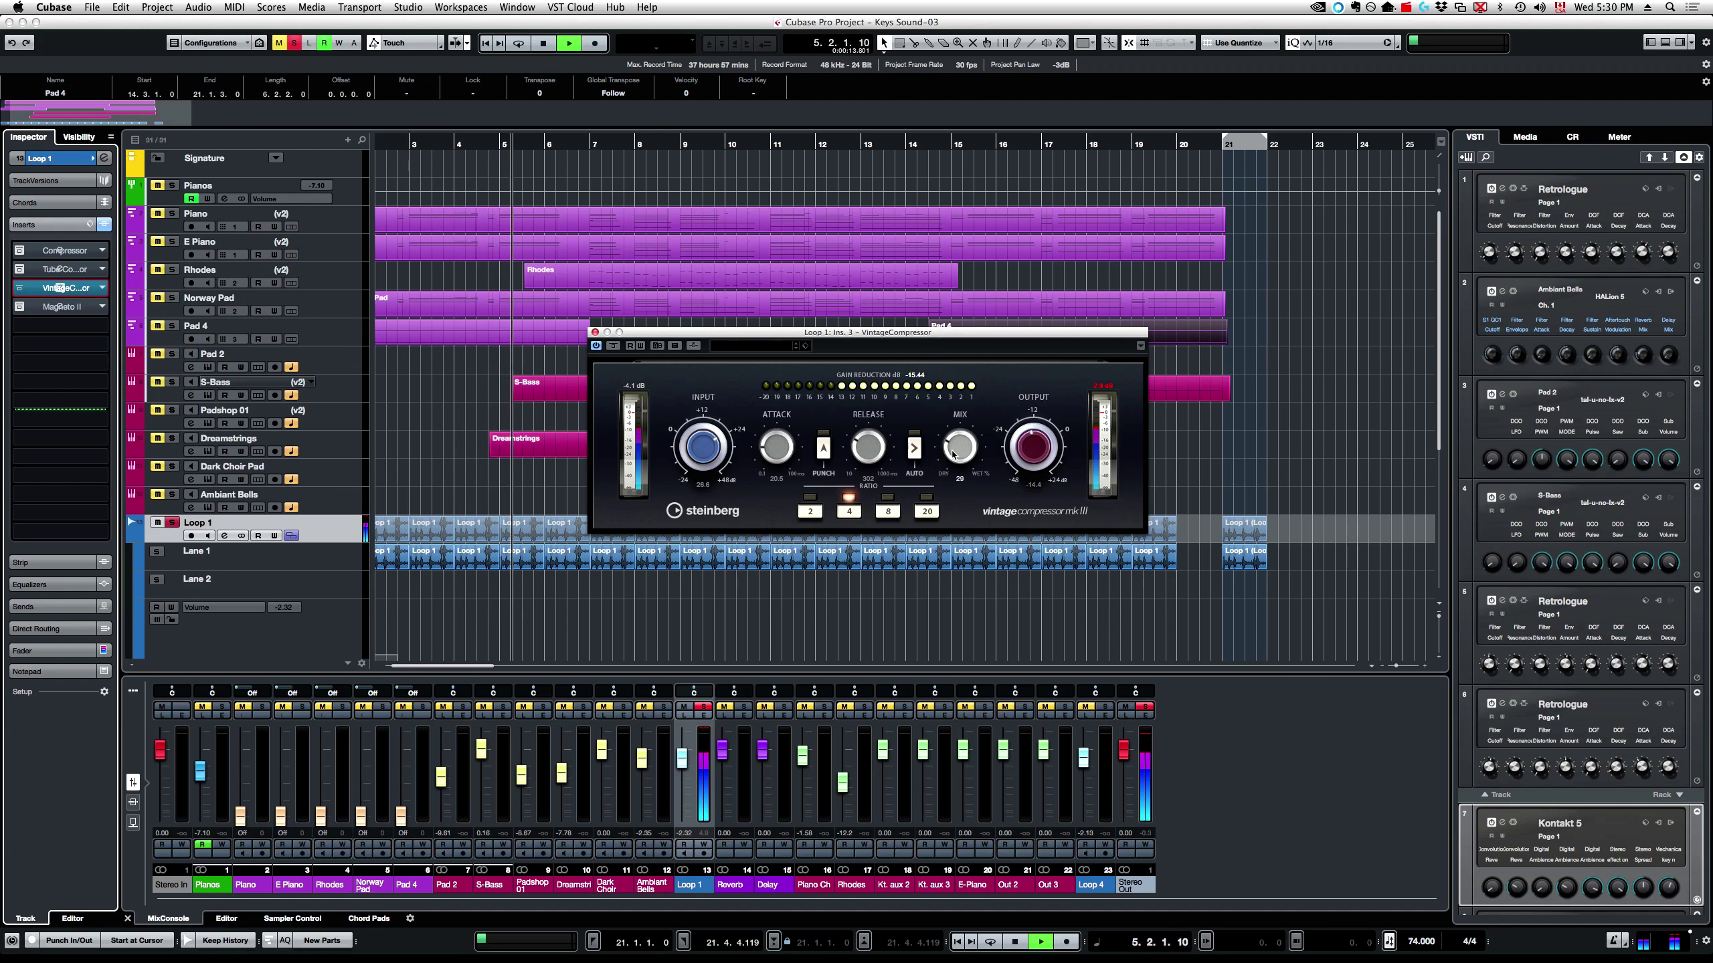
scroll(866, 445, up, 2)
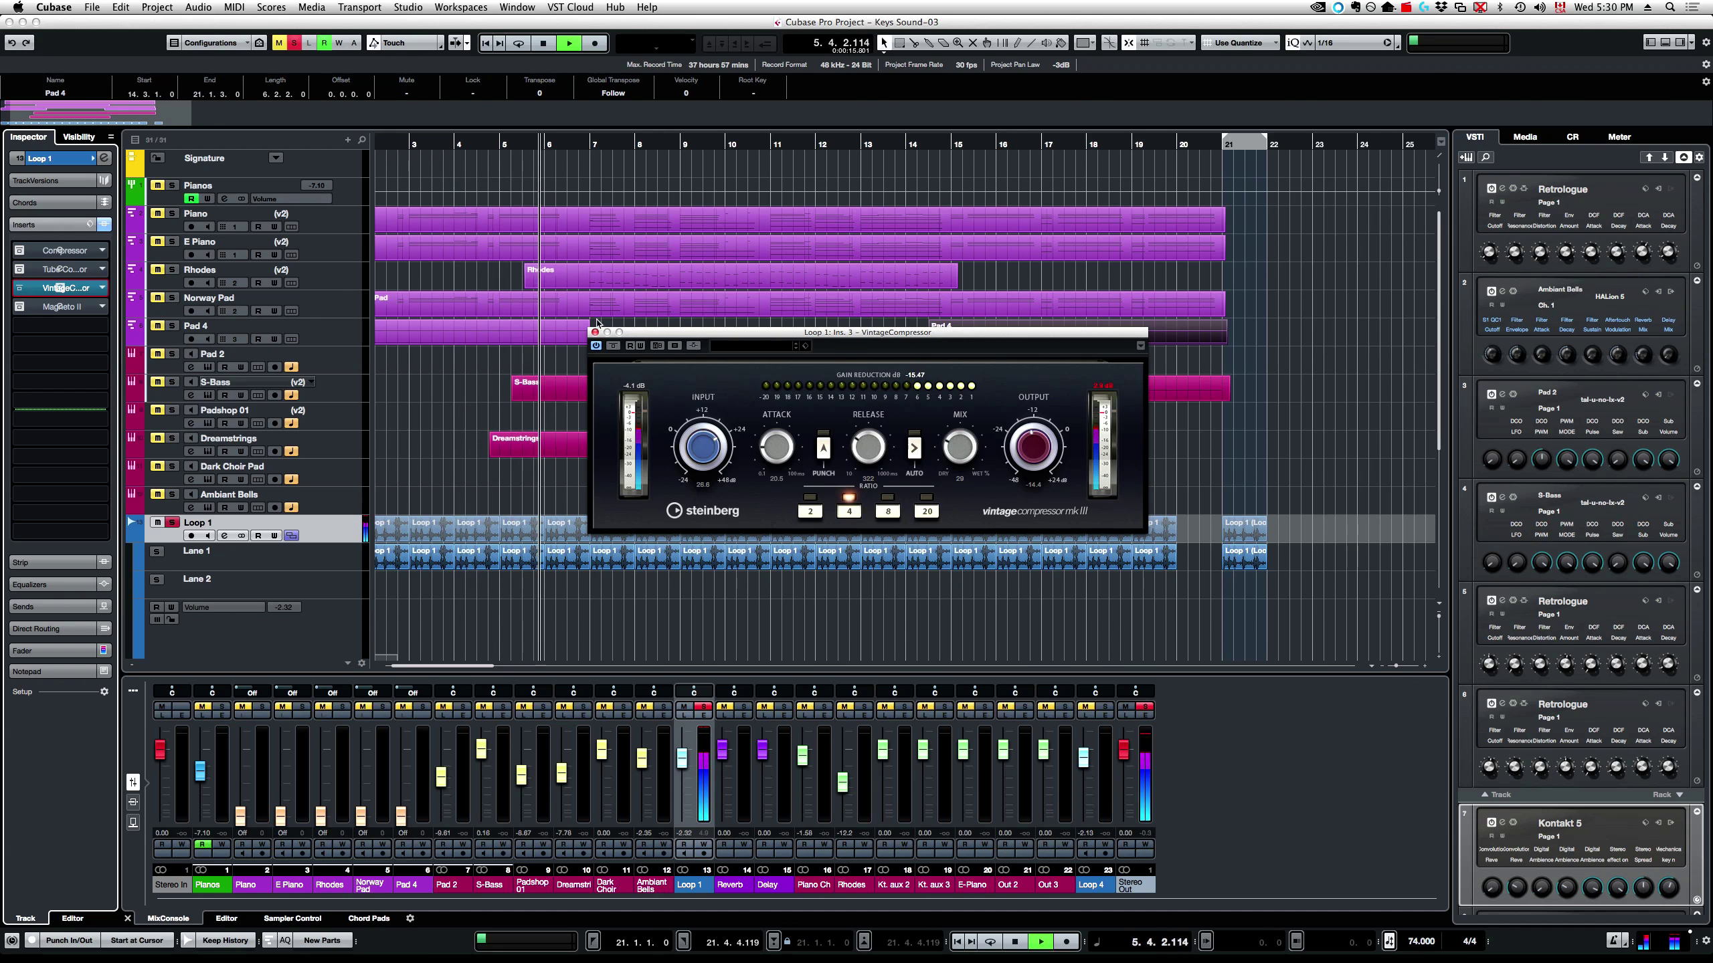
- Compare the loop with the VintageCompressor bypassed and active, lower its Mix slightly, and stop playback
click(613, 345)
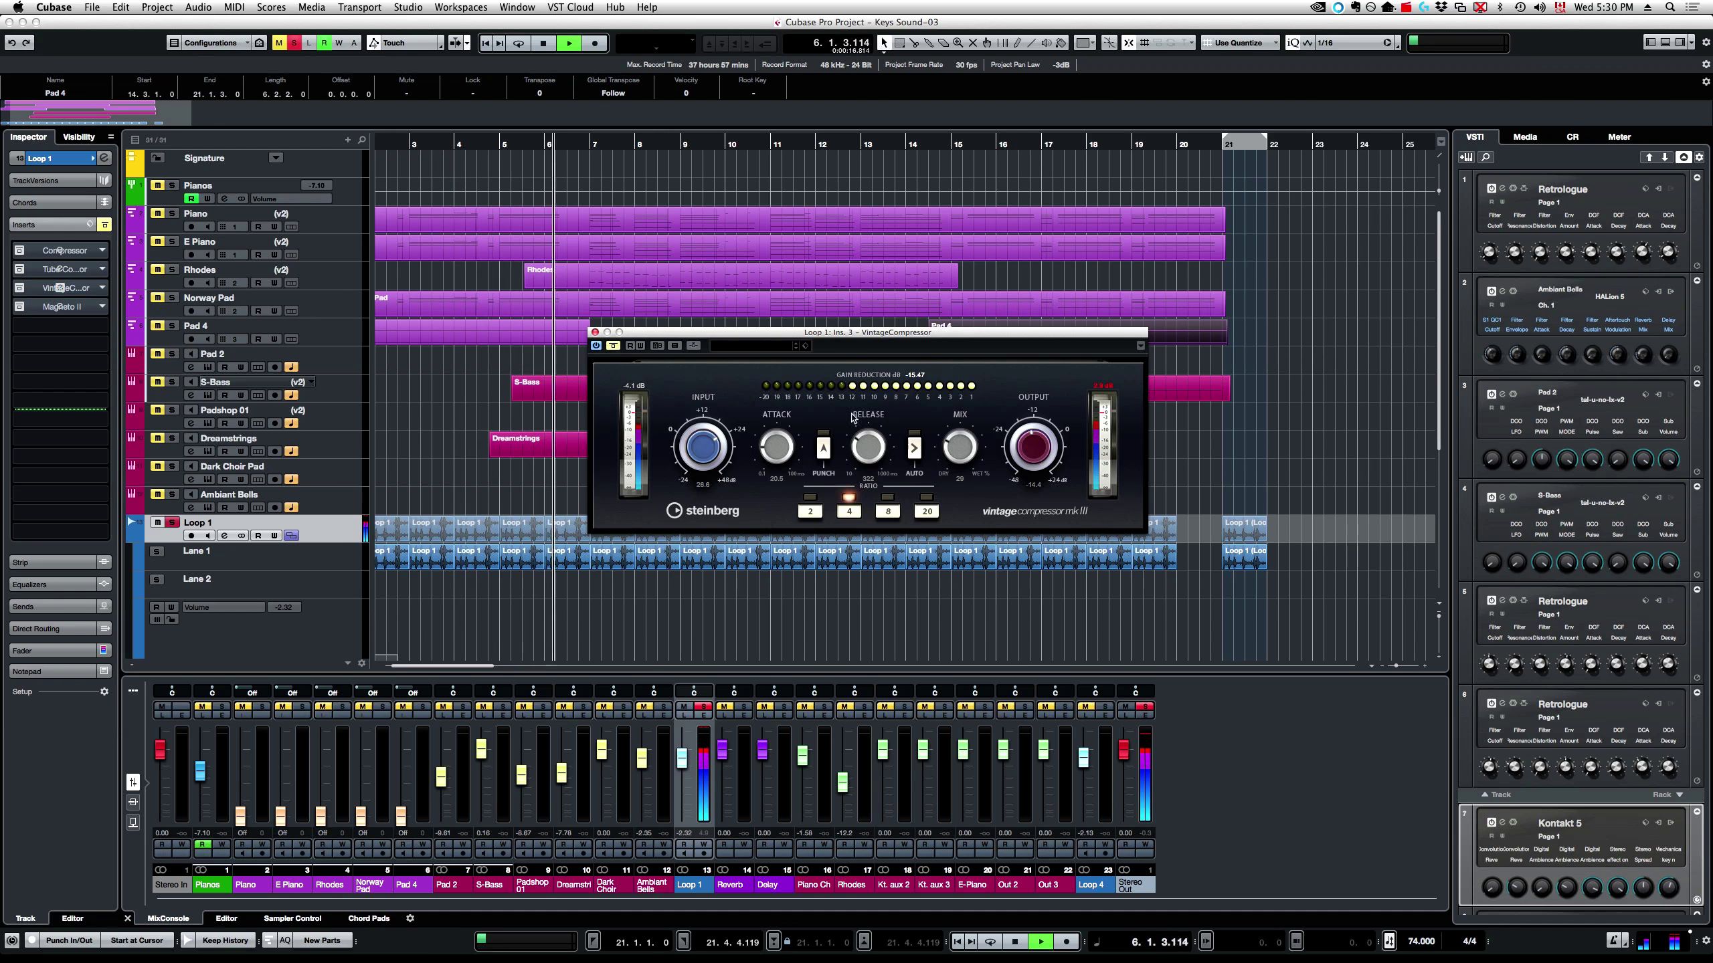
click(616, 347)
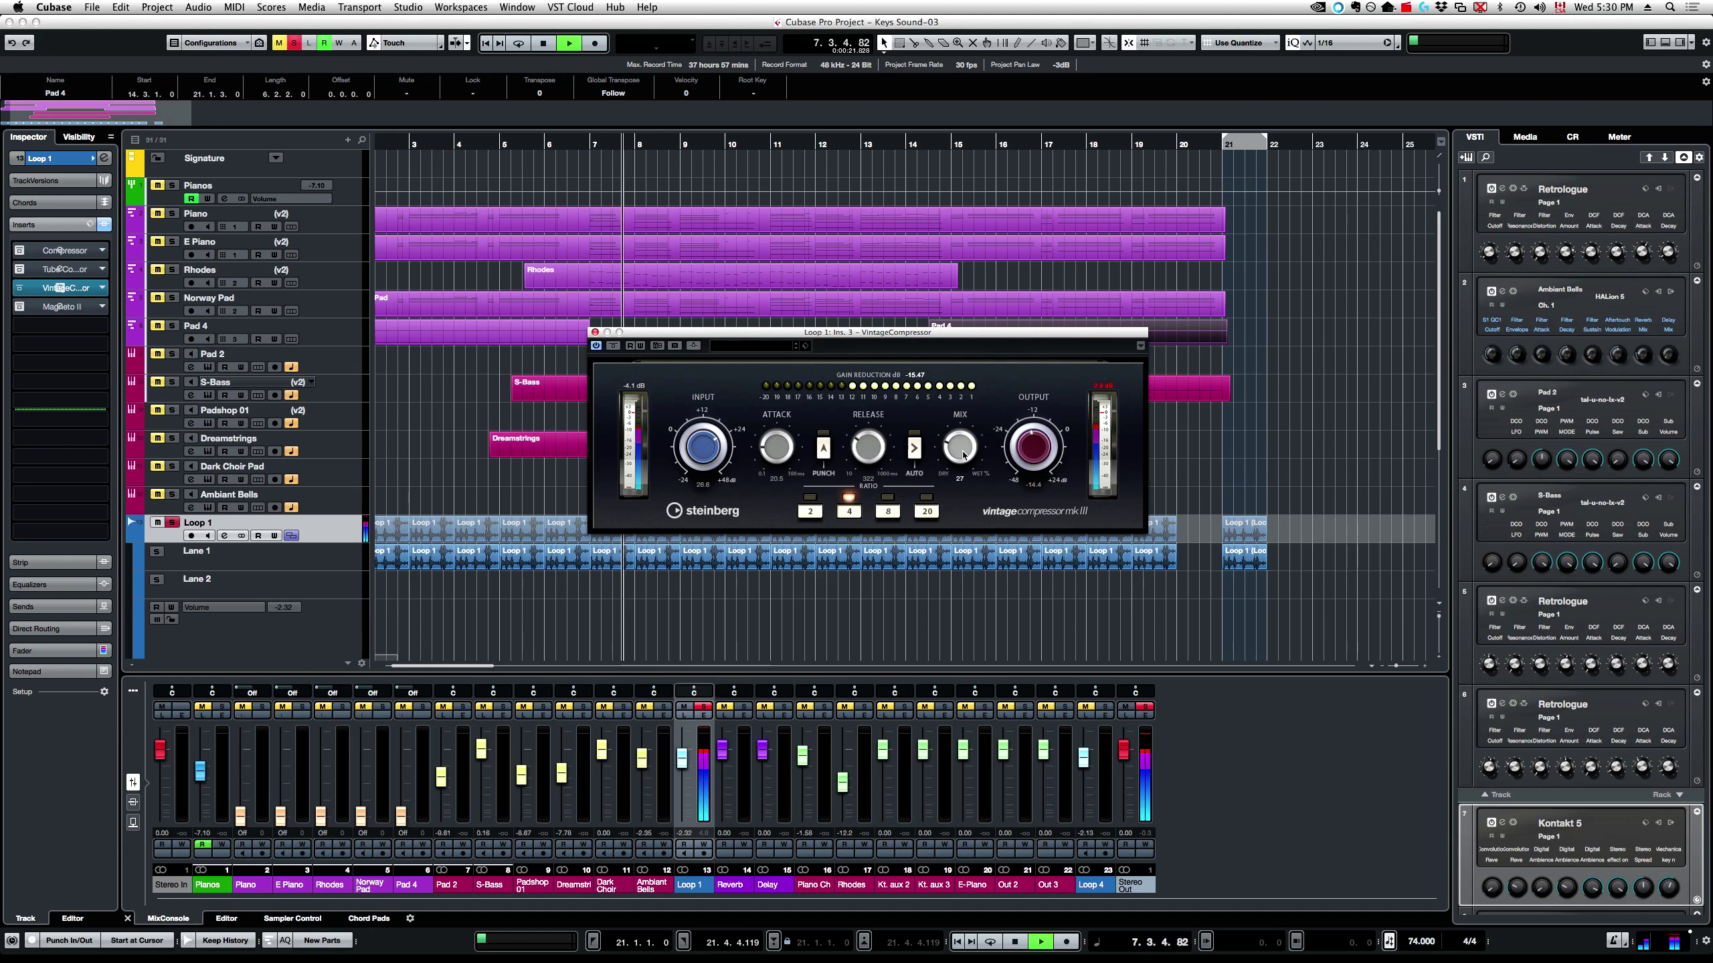
drag(960, 448, 960, 455)
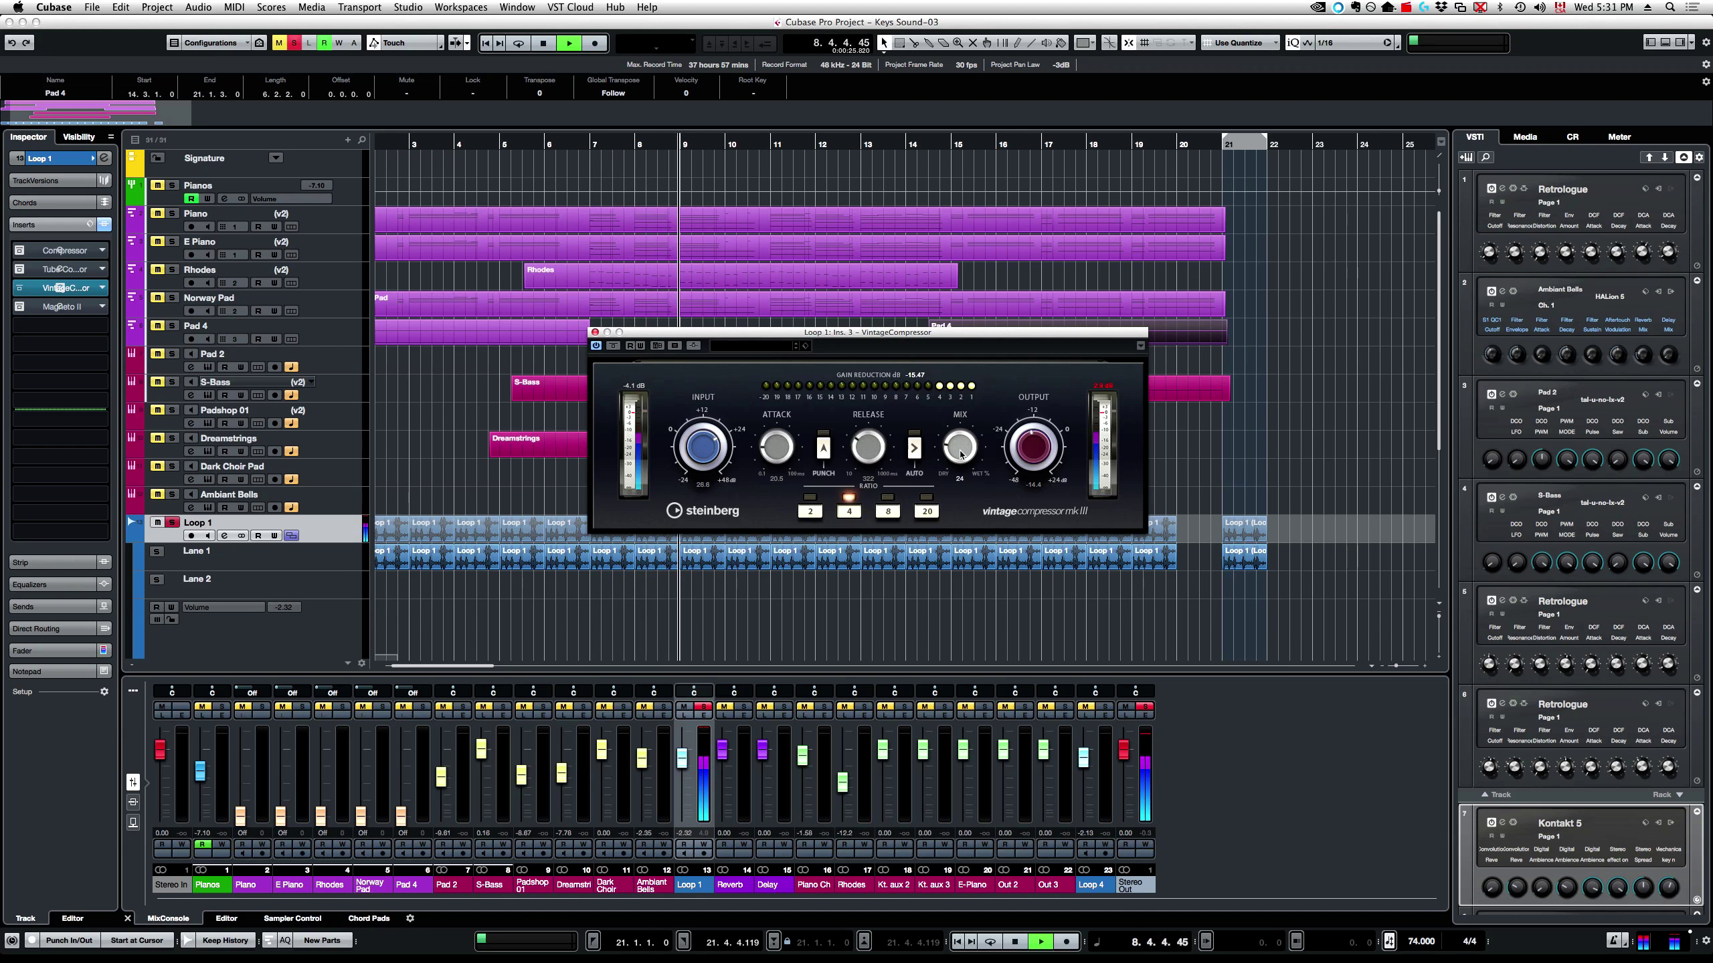
key(space)
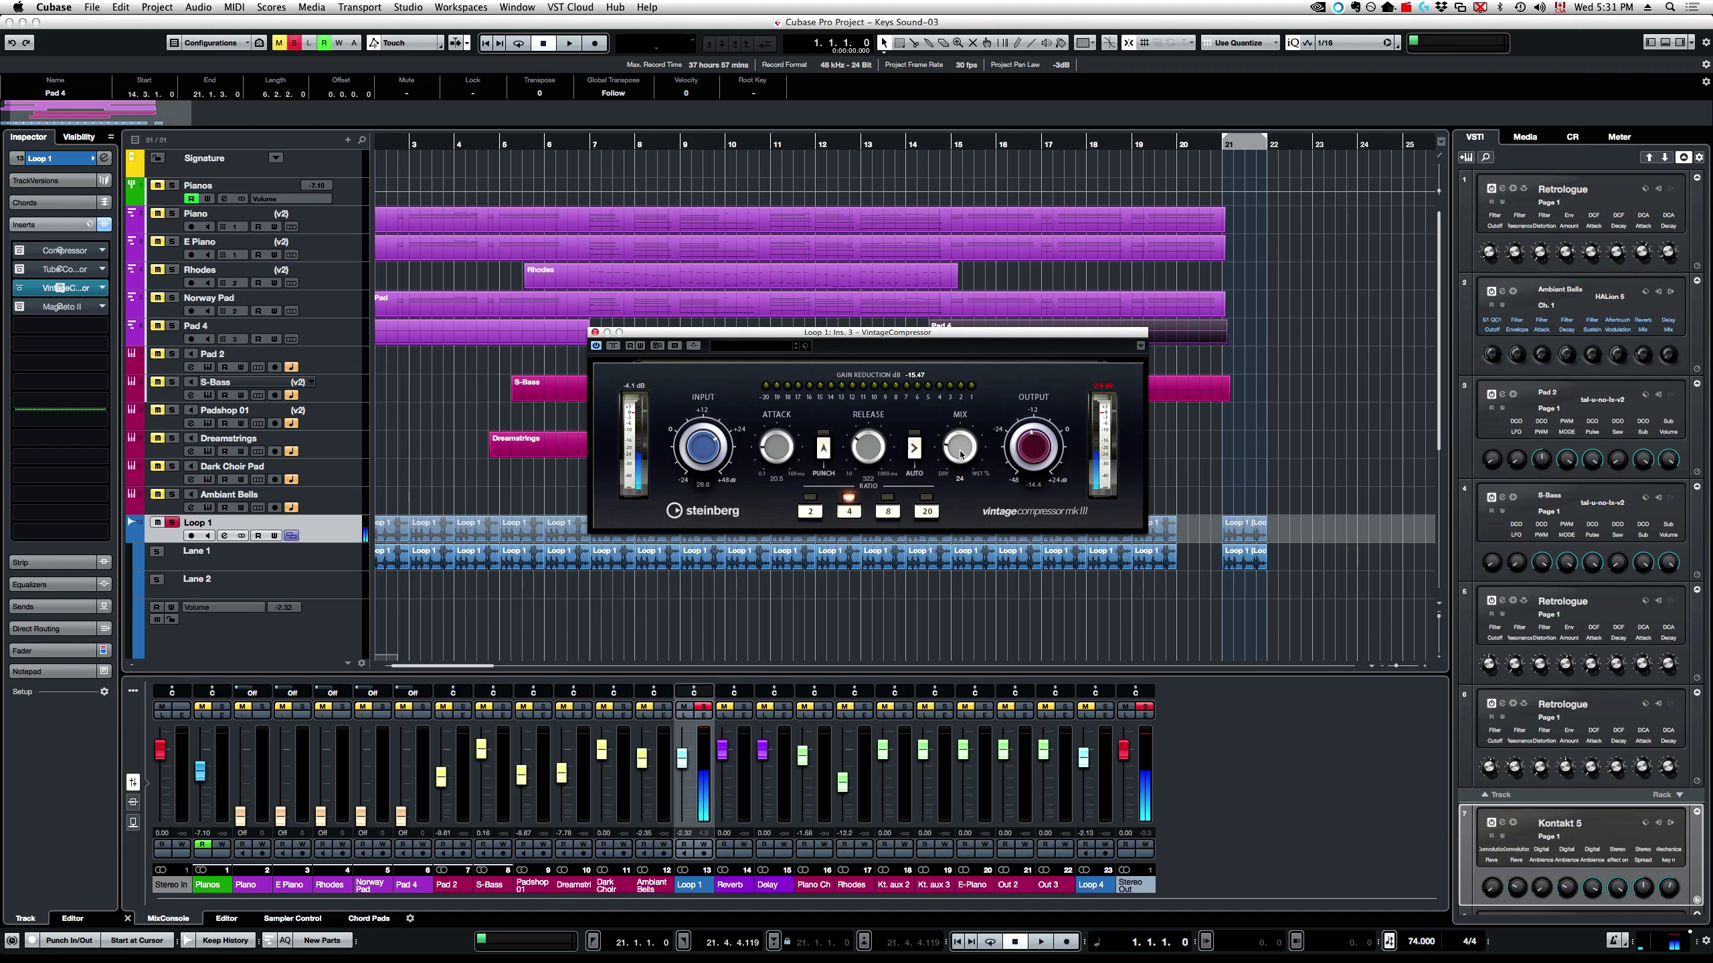
- Reset the VintageCompressor's output peak meter, close the plug-in, and open the Magneto II insert on Loop 1
click(1105, 388)
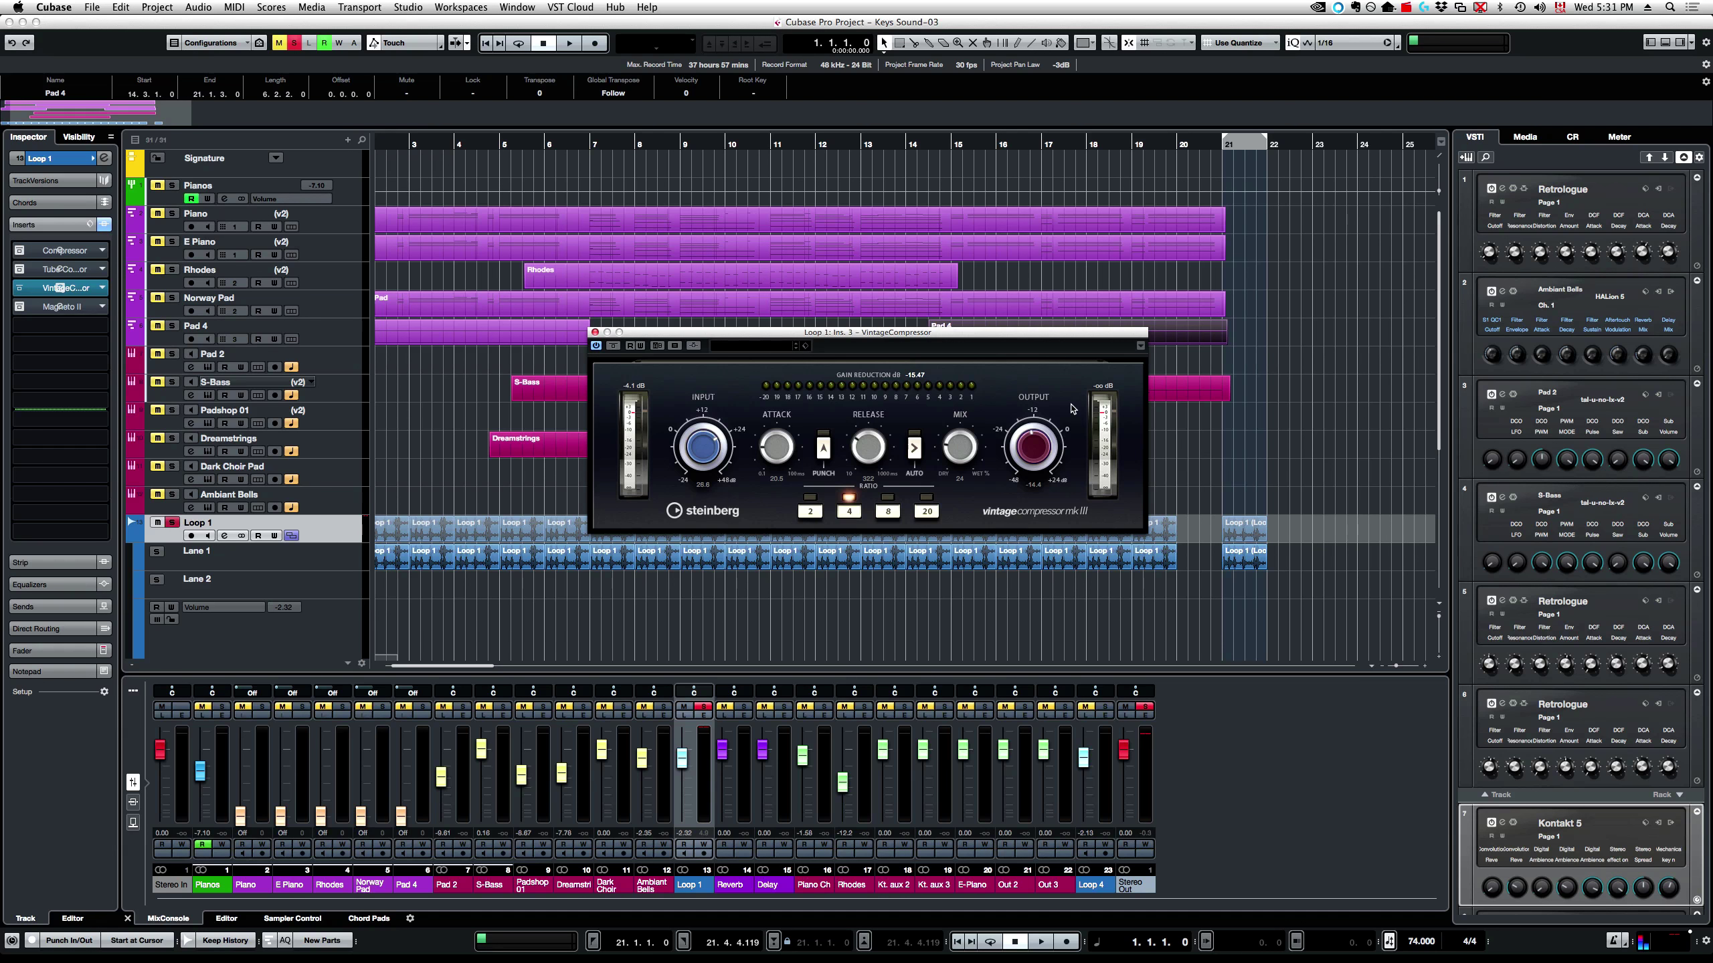
click(594, 331)
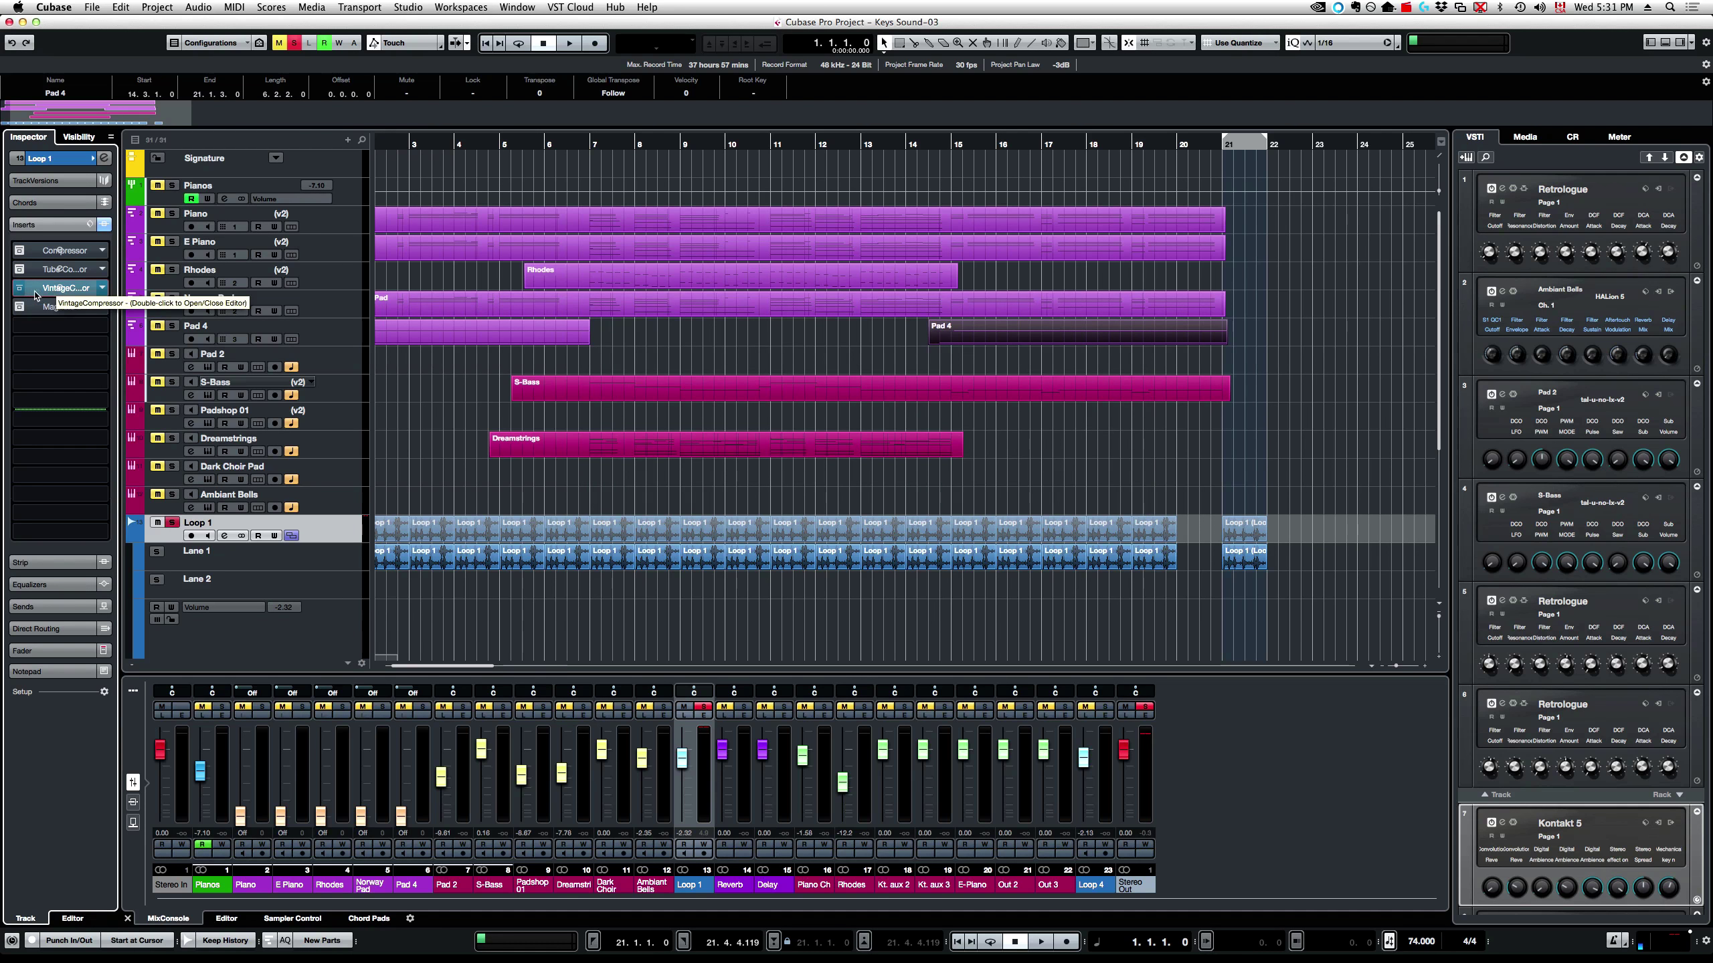
click(21, 311)
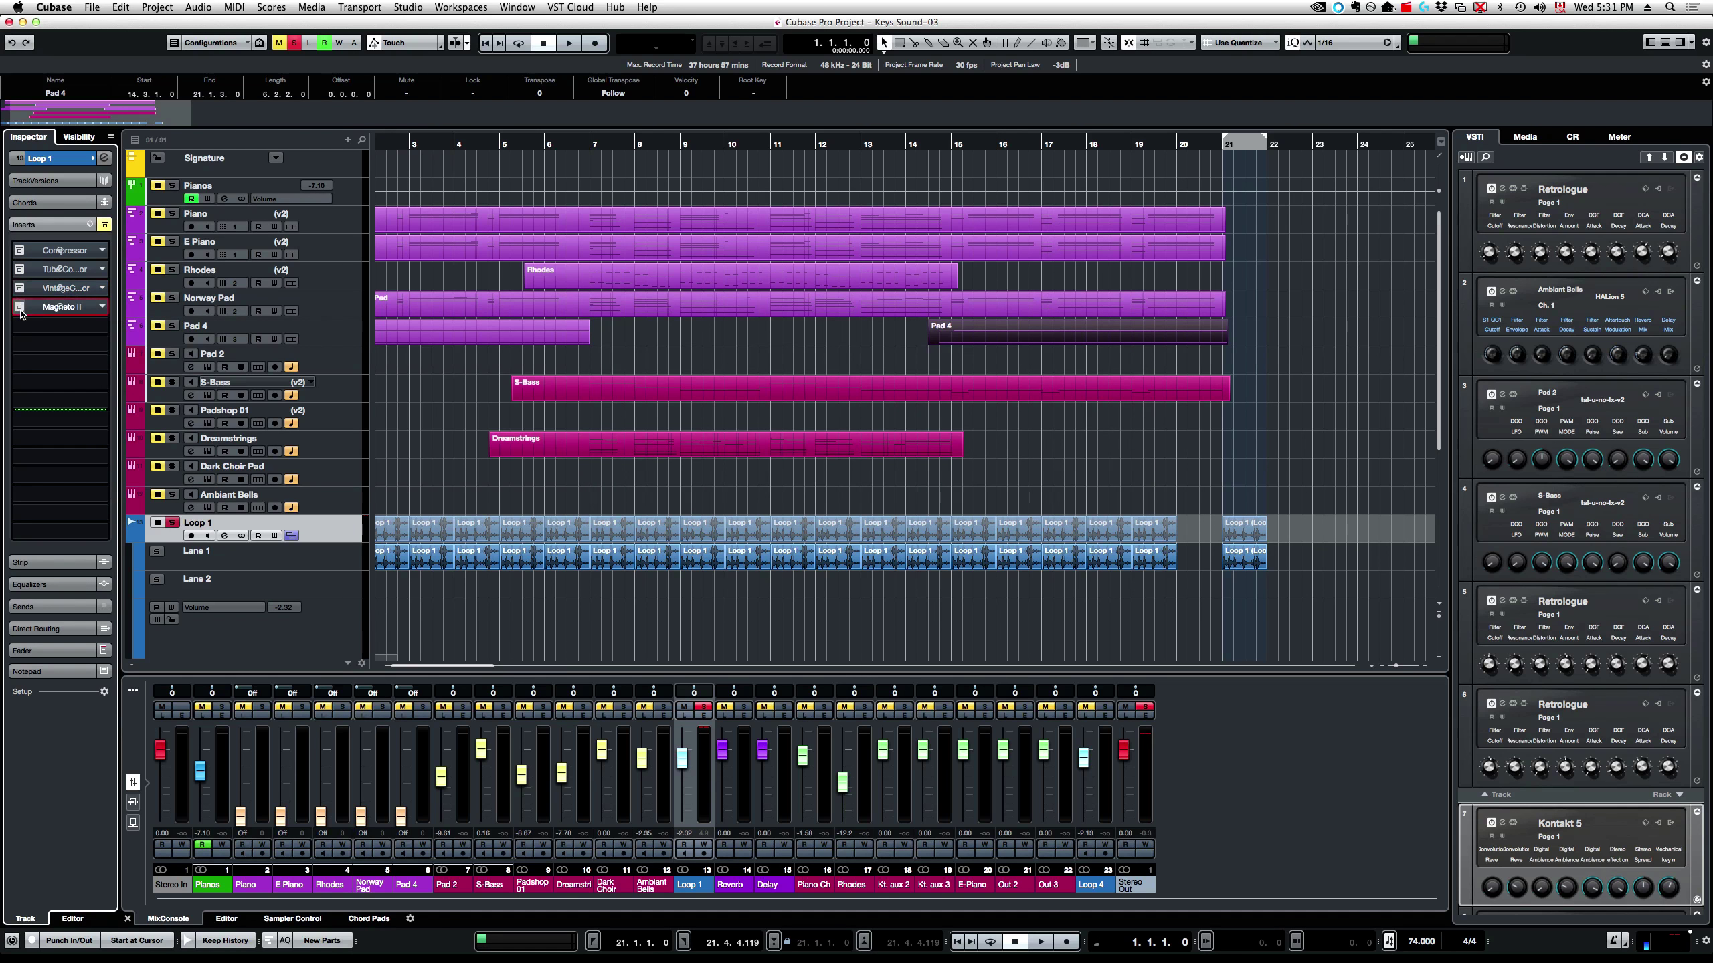
click(20, 309)
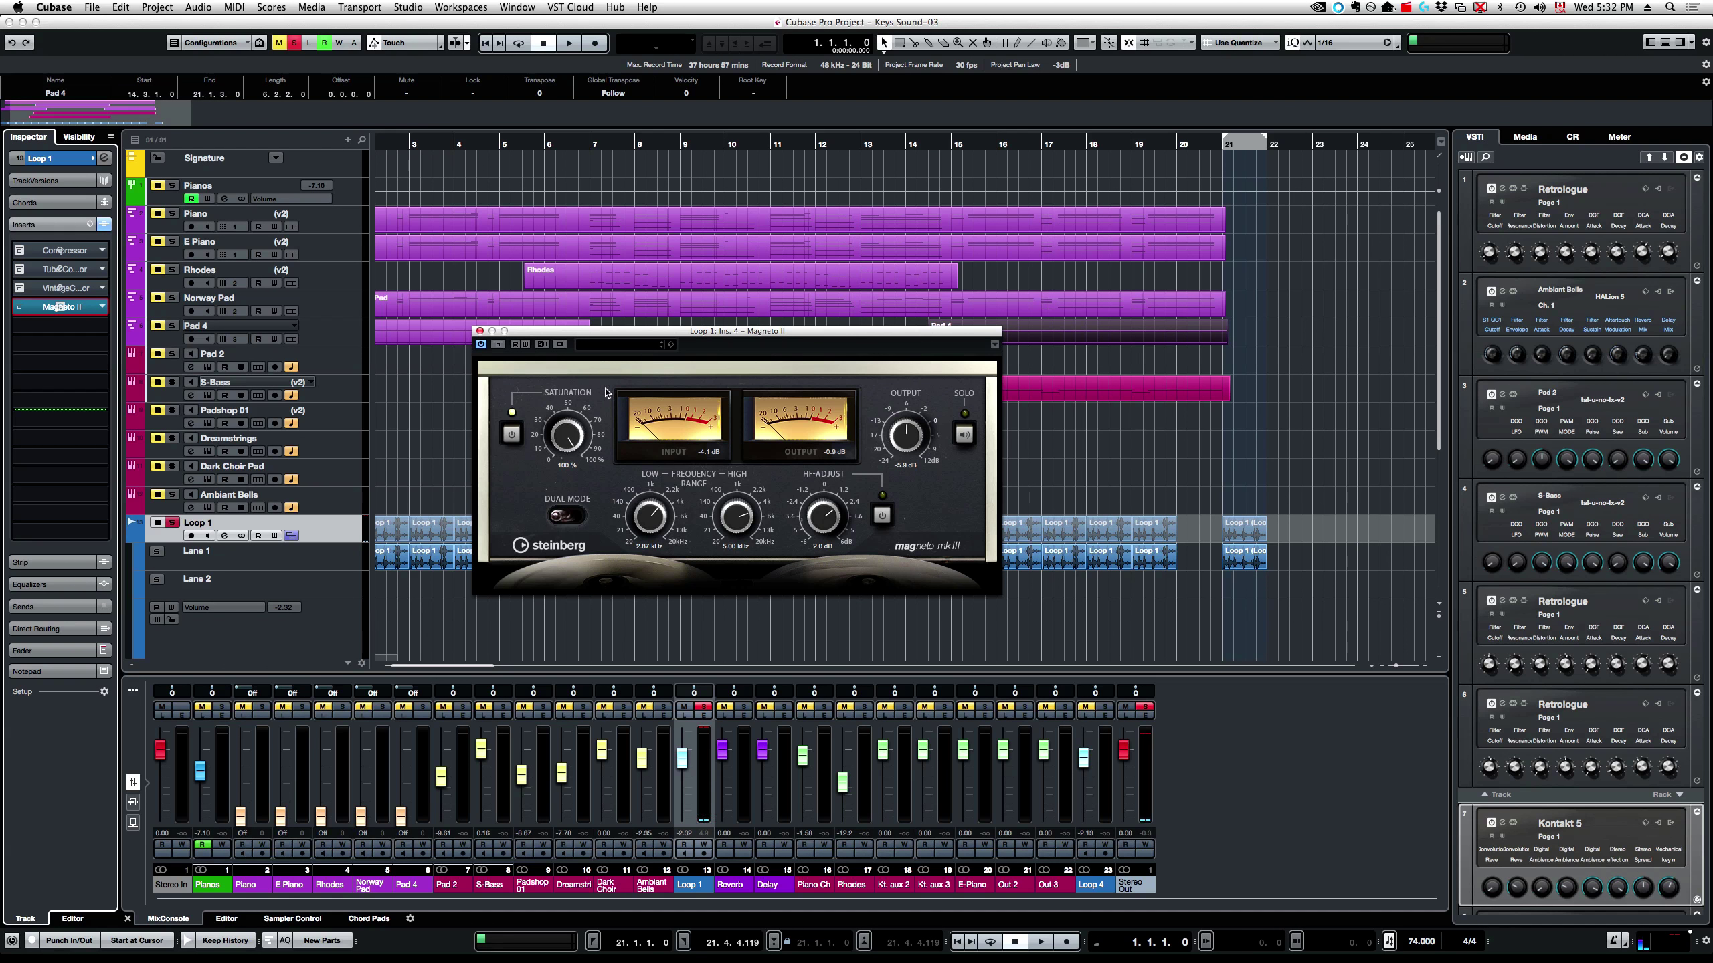
- During loop playback, set Magneto II's Low frequency to 4.24 kHz and Output to -4.7 dB, comparing bypassed and active sound
key(space)
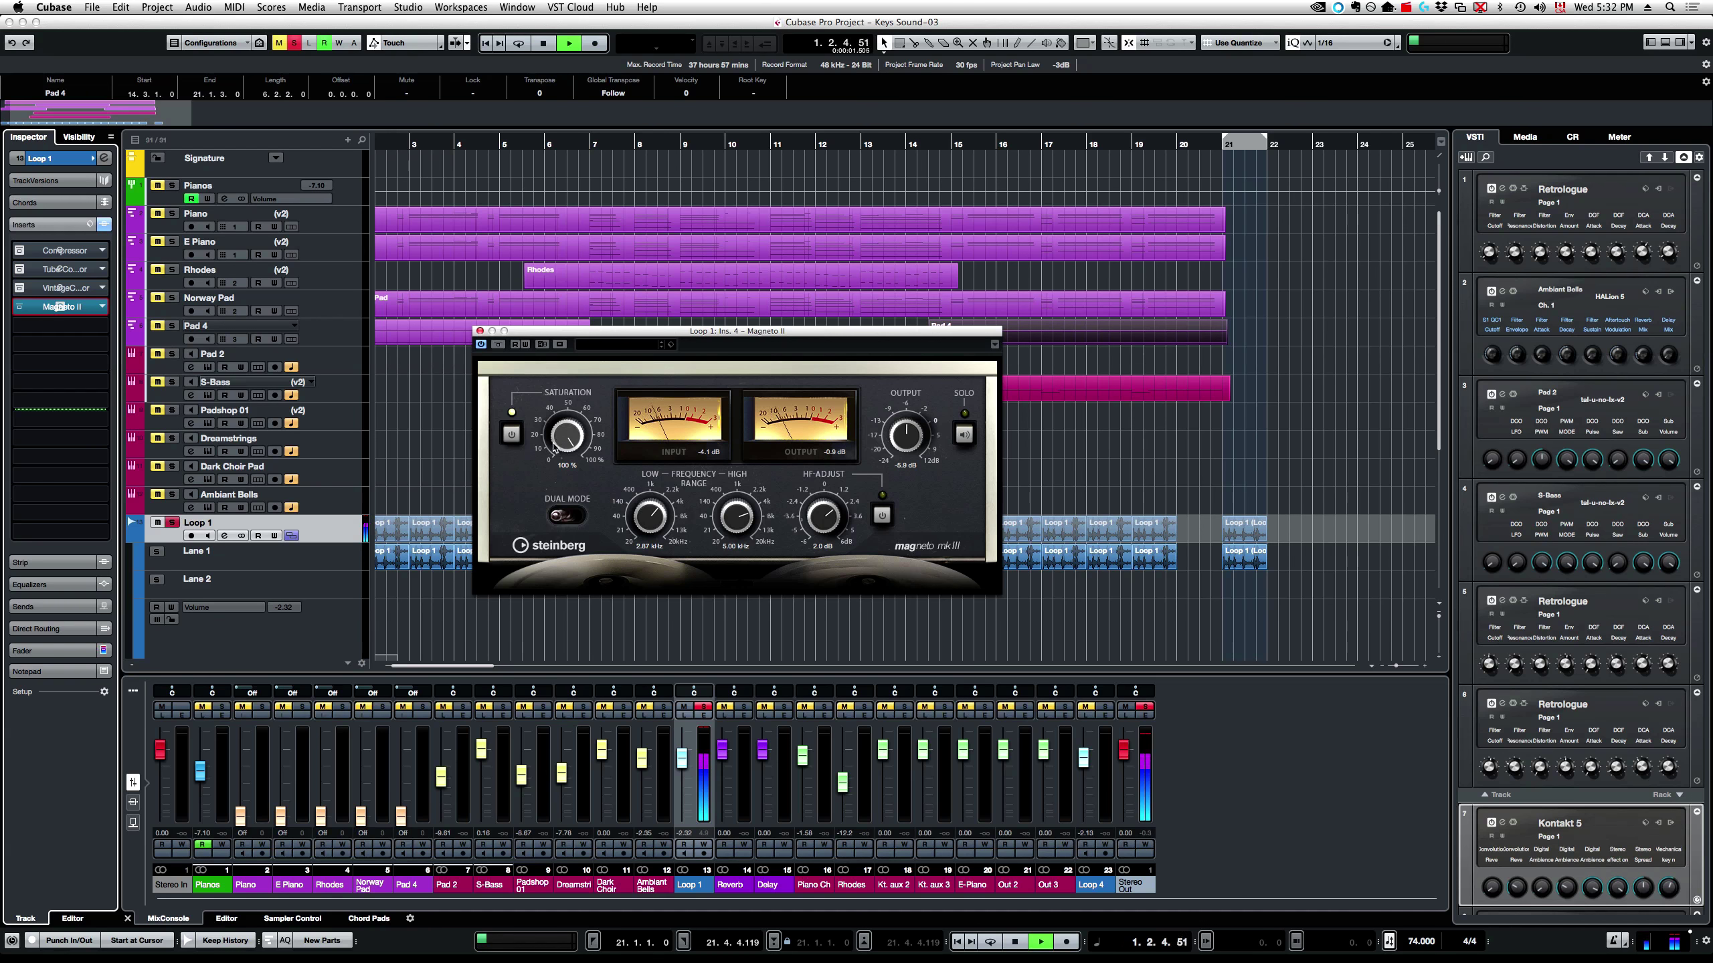
drag(882, 431, 890, 418)
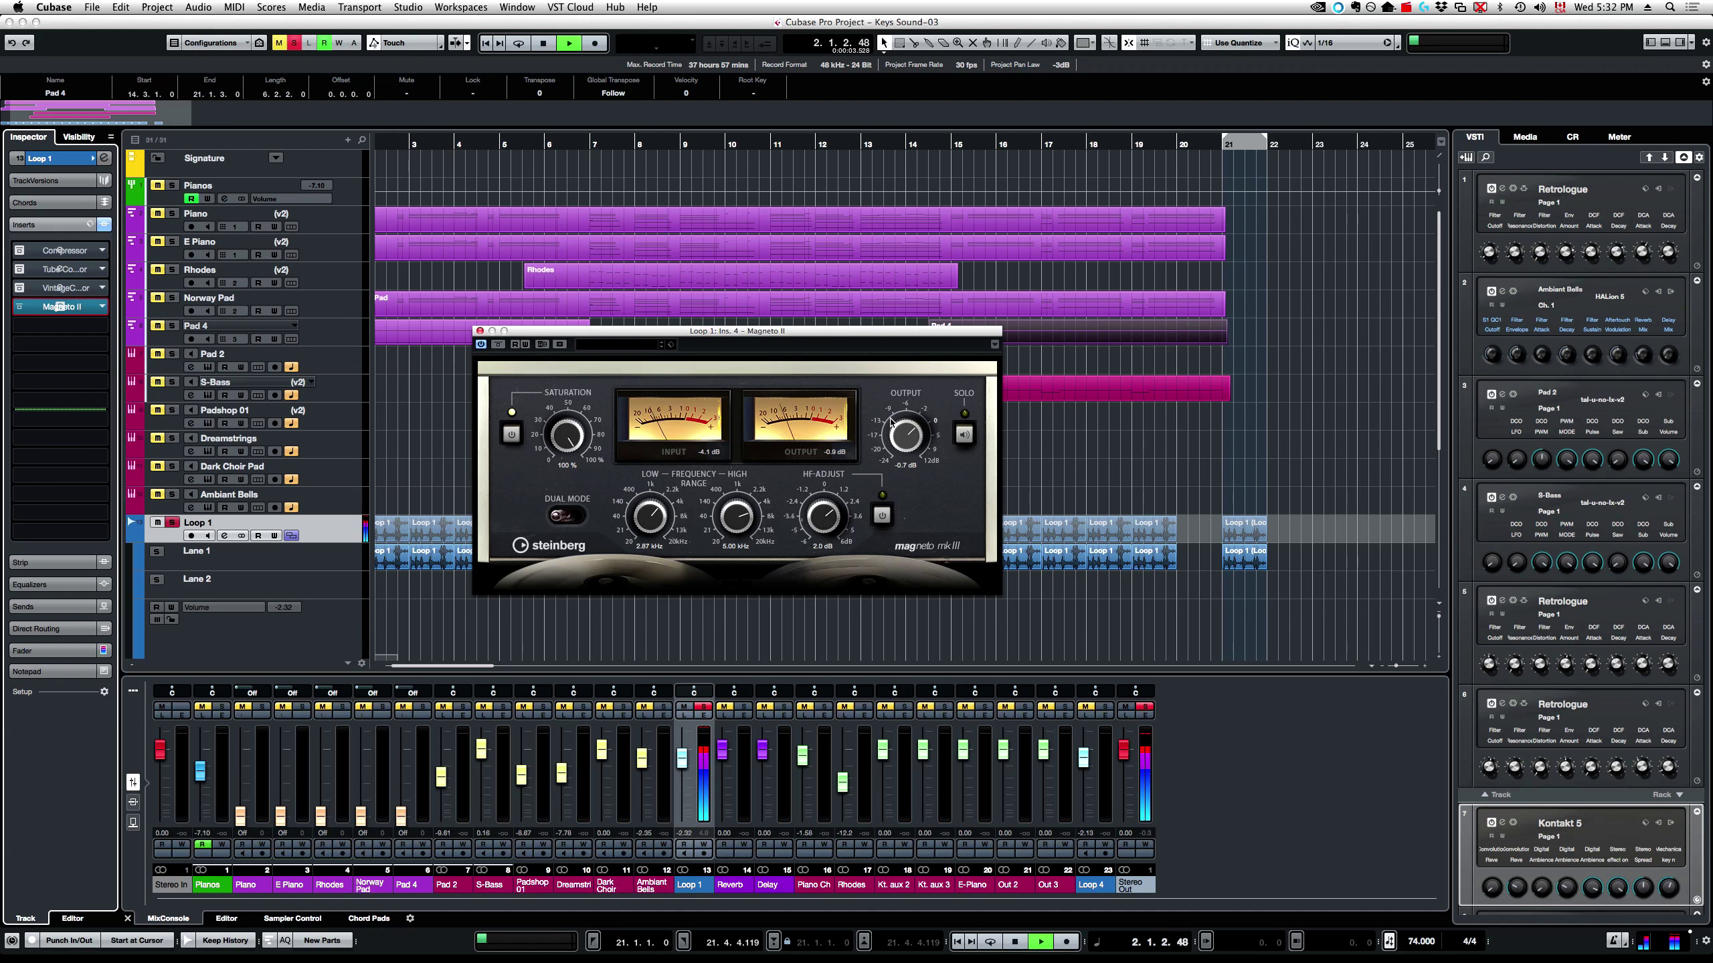
drag(633, 519, 642, 520)
click(498, 344)
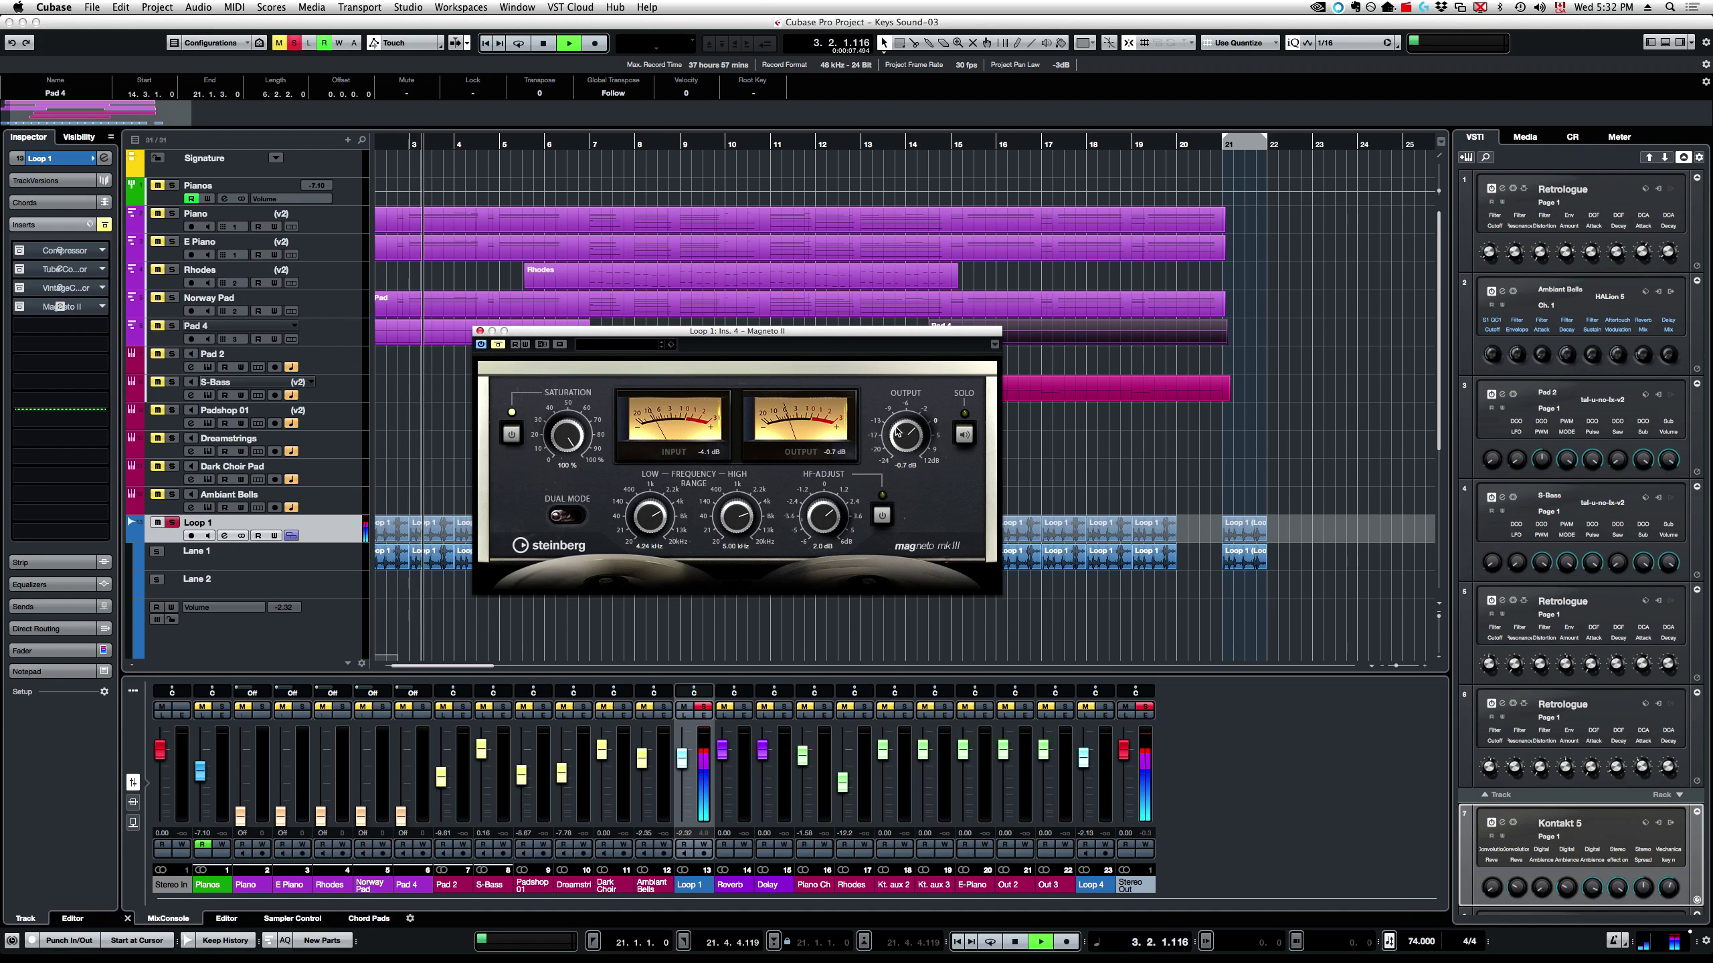
drag(897, 432, 903, 454)
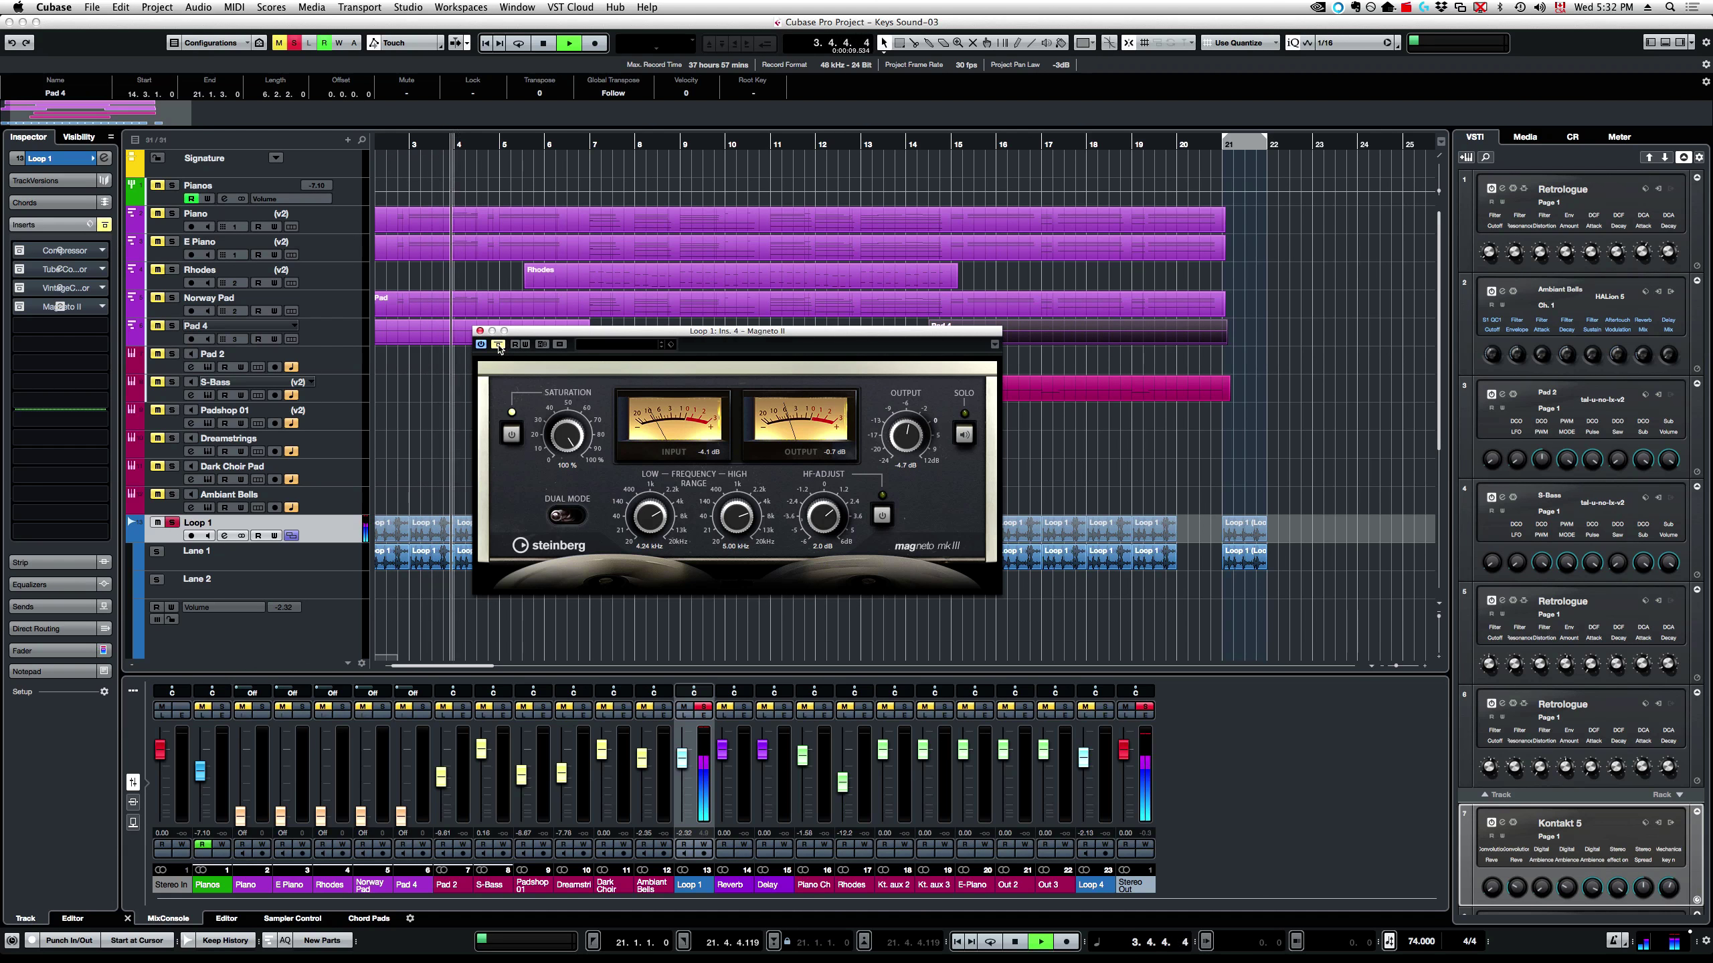
click(499, 345)
- Switch on Magneto II's HF-Adjust and toggle its Dual Mode
click(882, 516)
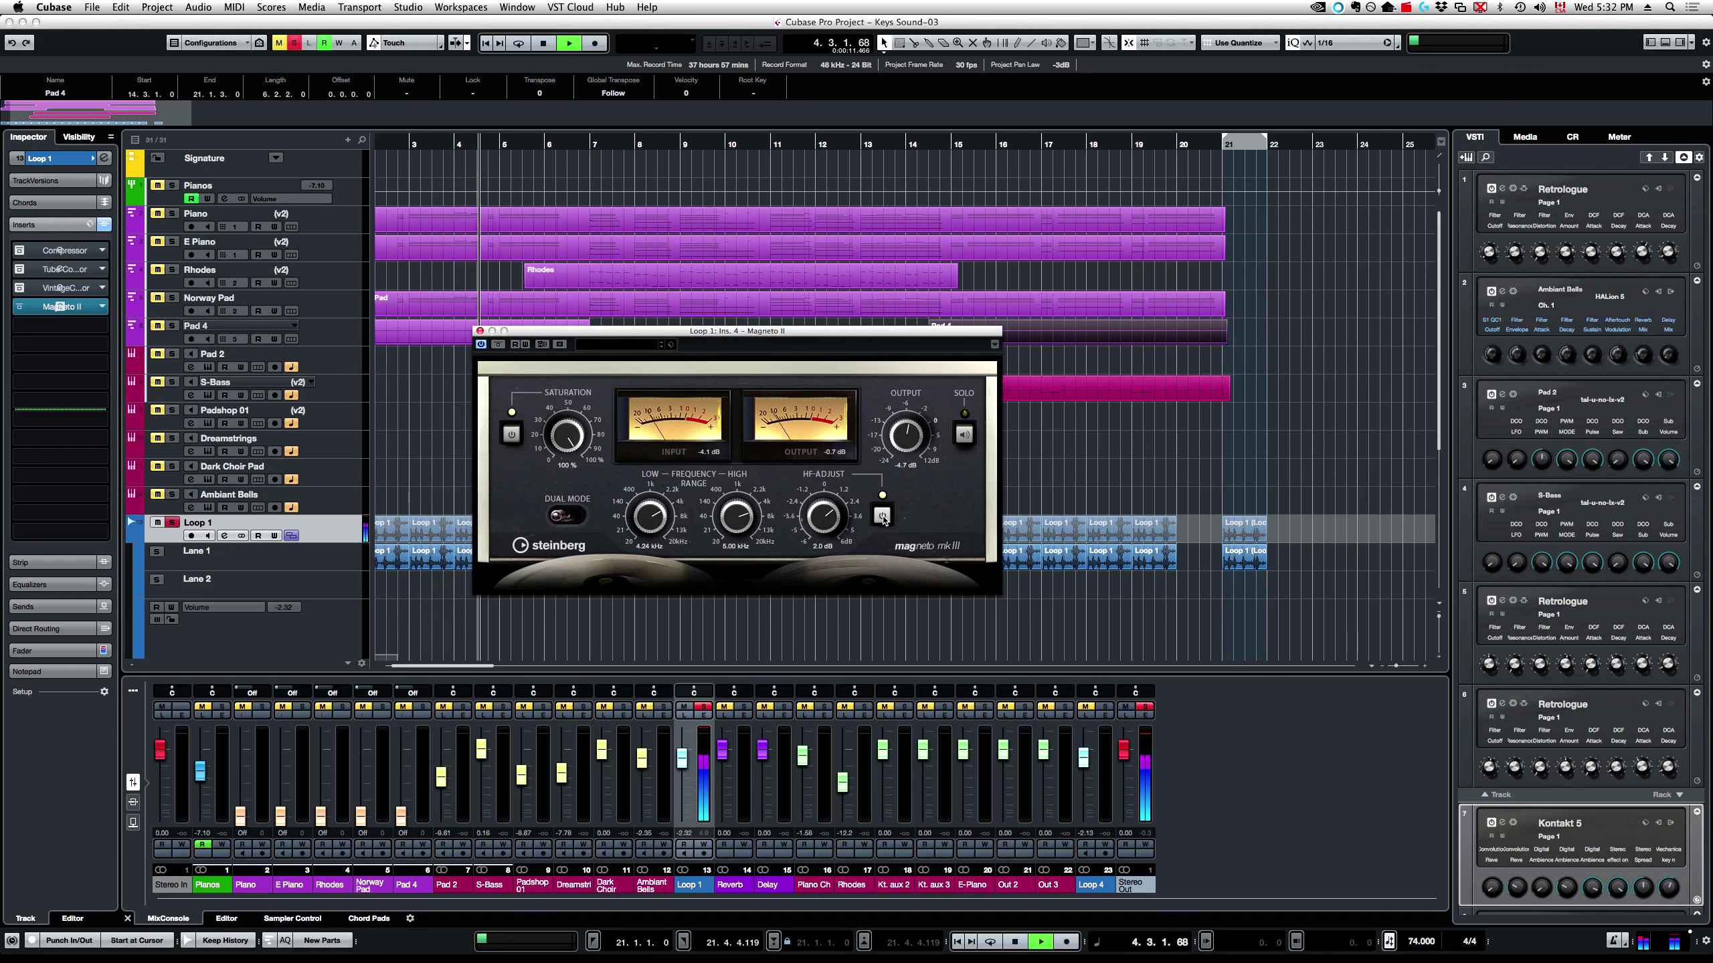
click(881, 516)
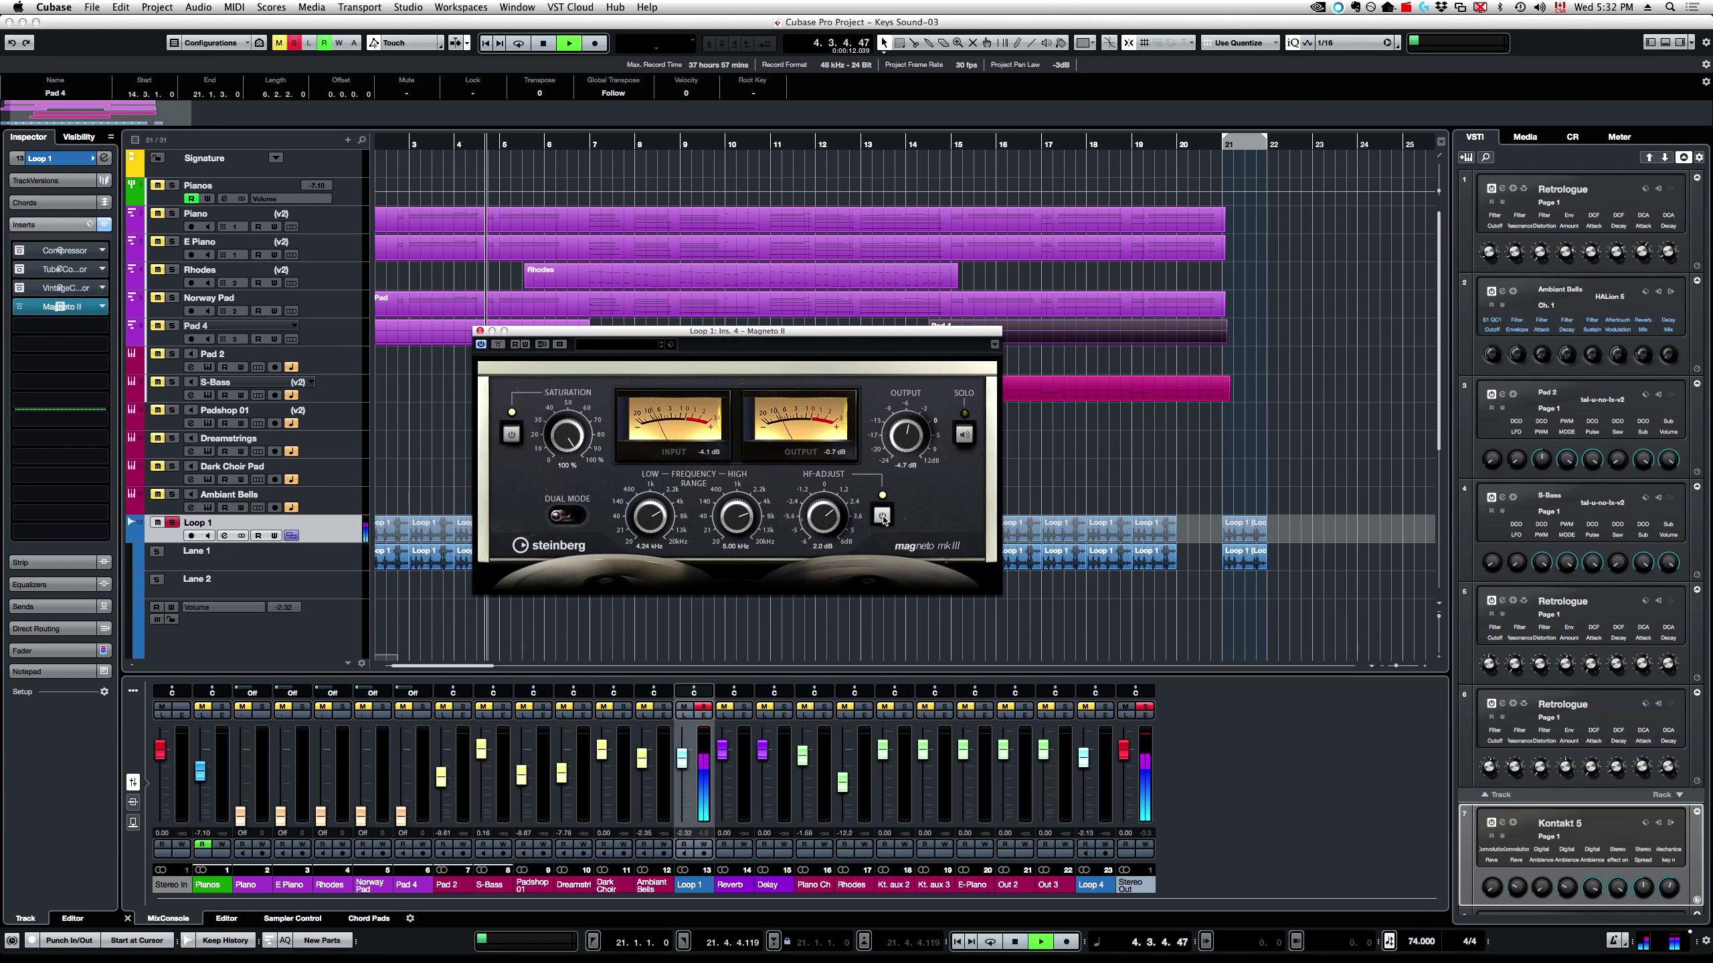
click(576, 516)
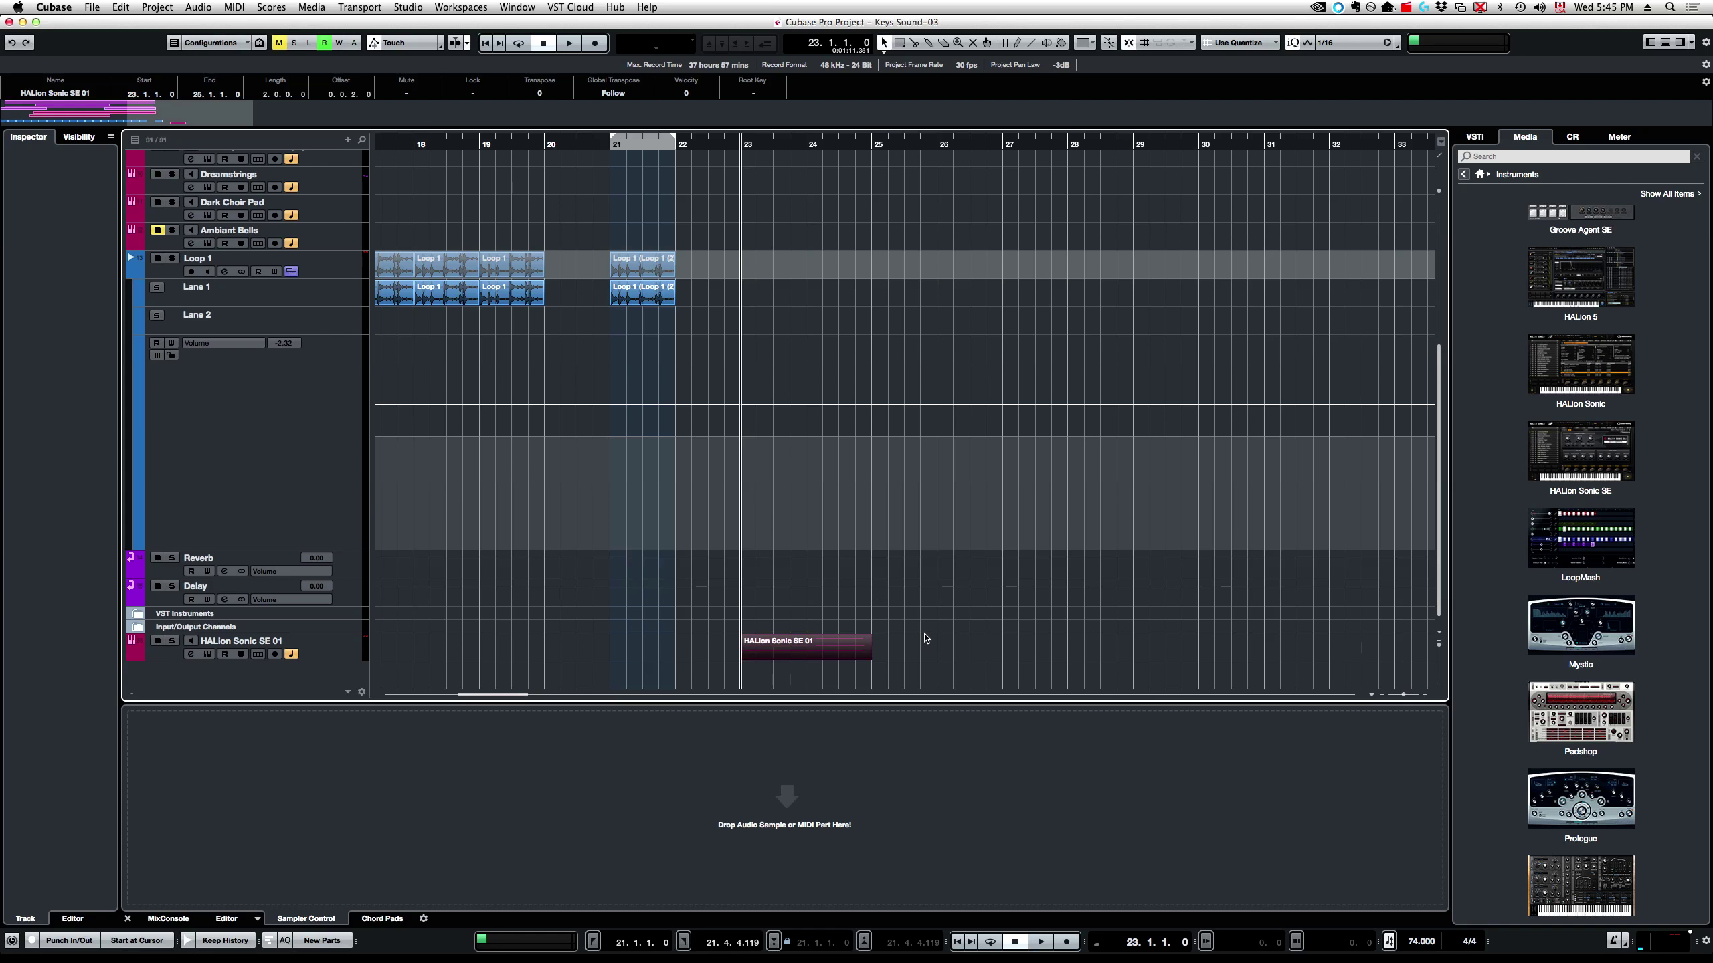
- Open the HALion Sonic SE instrument of the HALion Sonic SE 01 track and audition its MIDI part
click(339, 659)
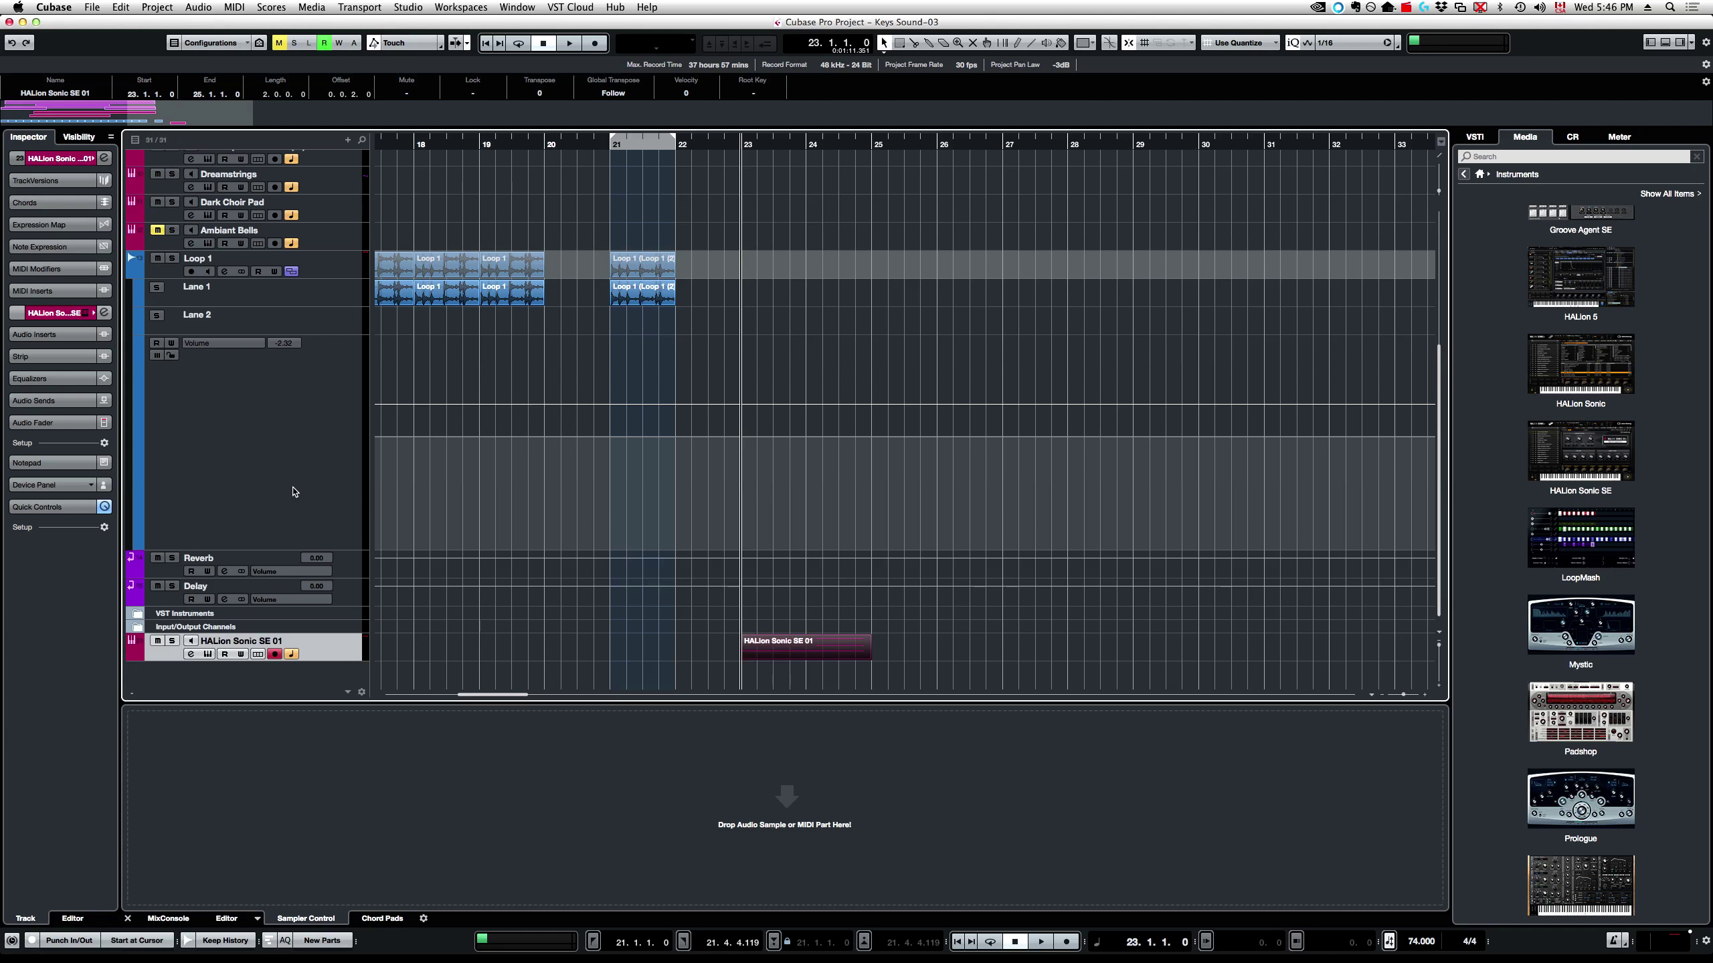
click(88, 314)
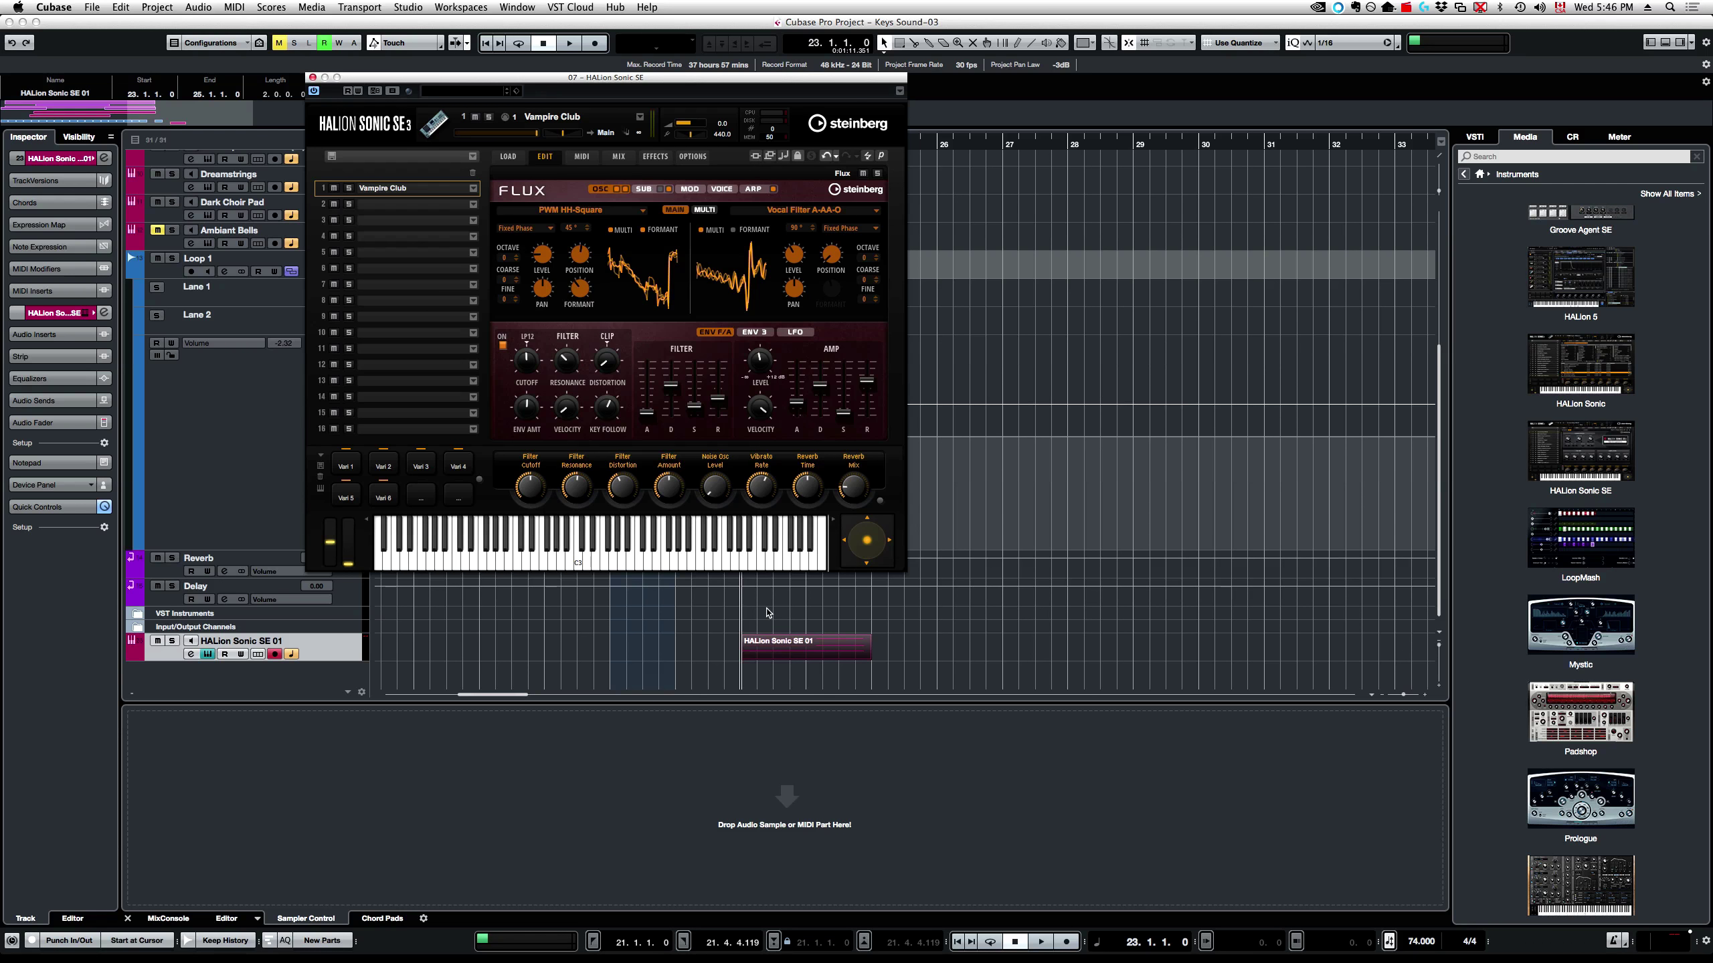
key(space)
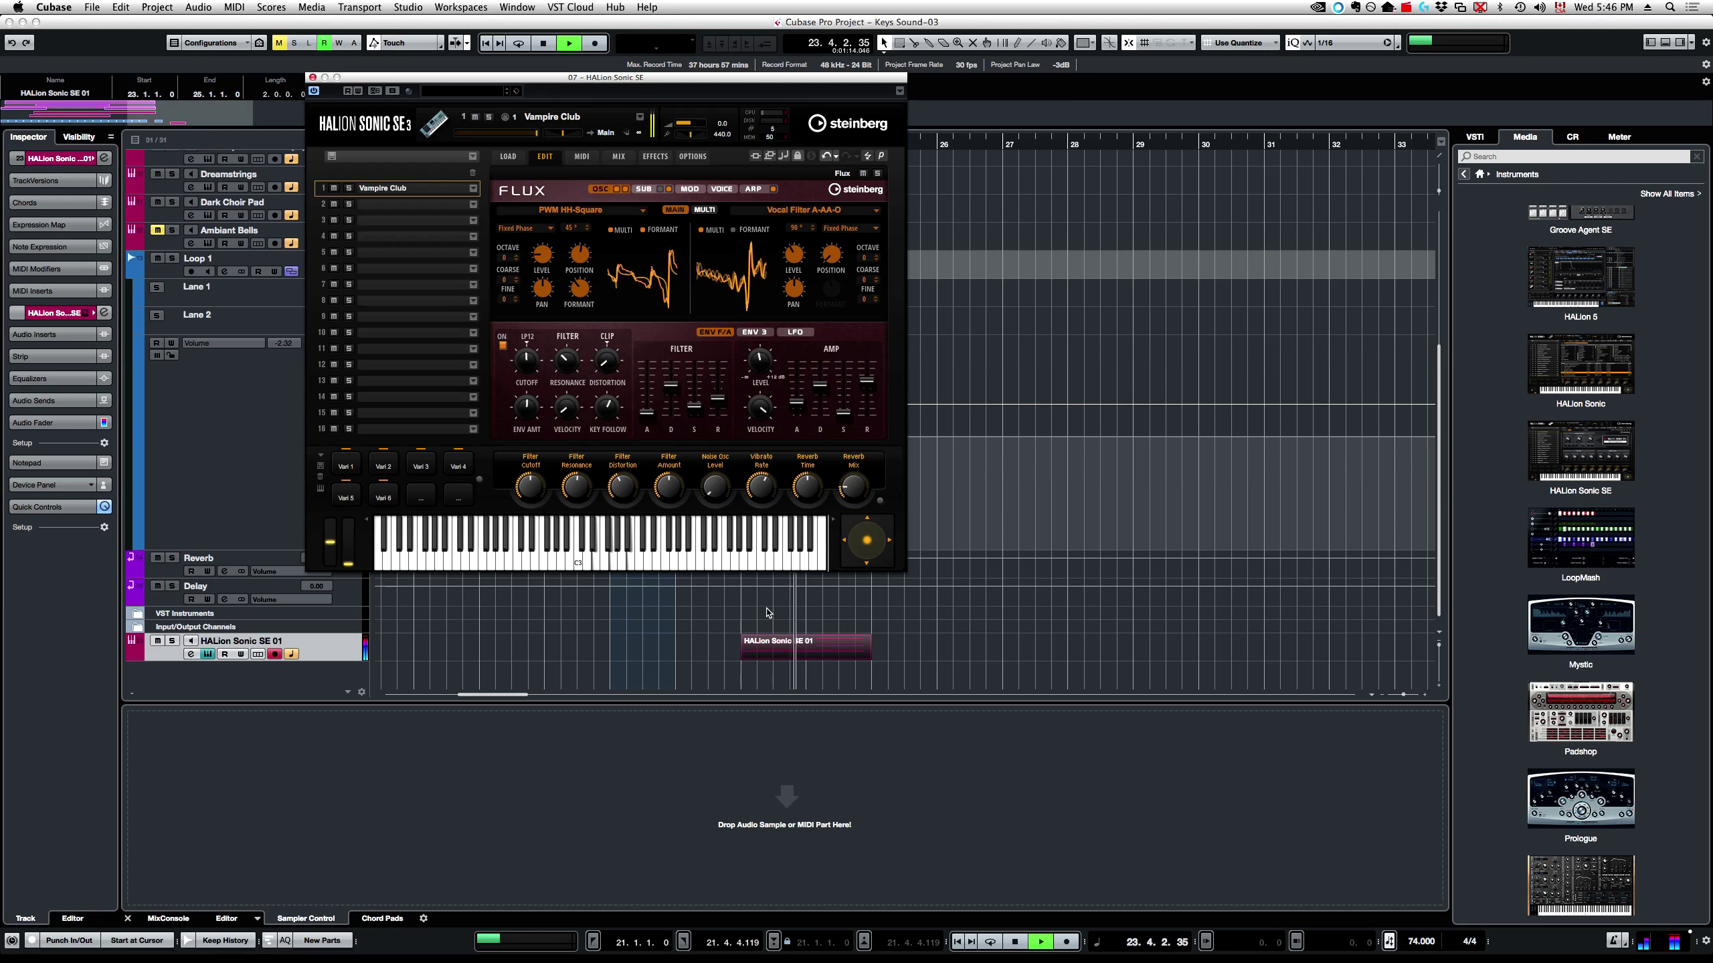
key(space)
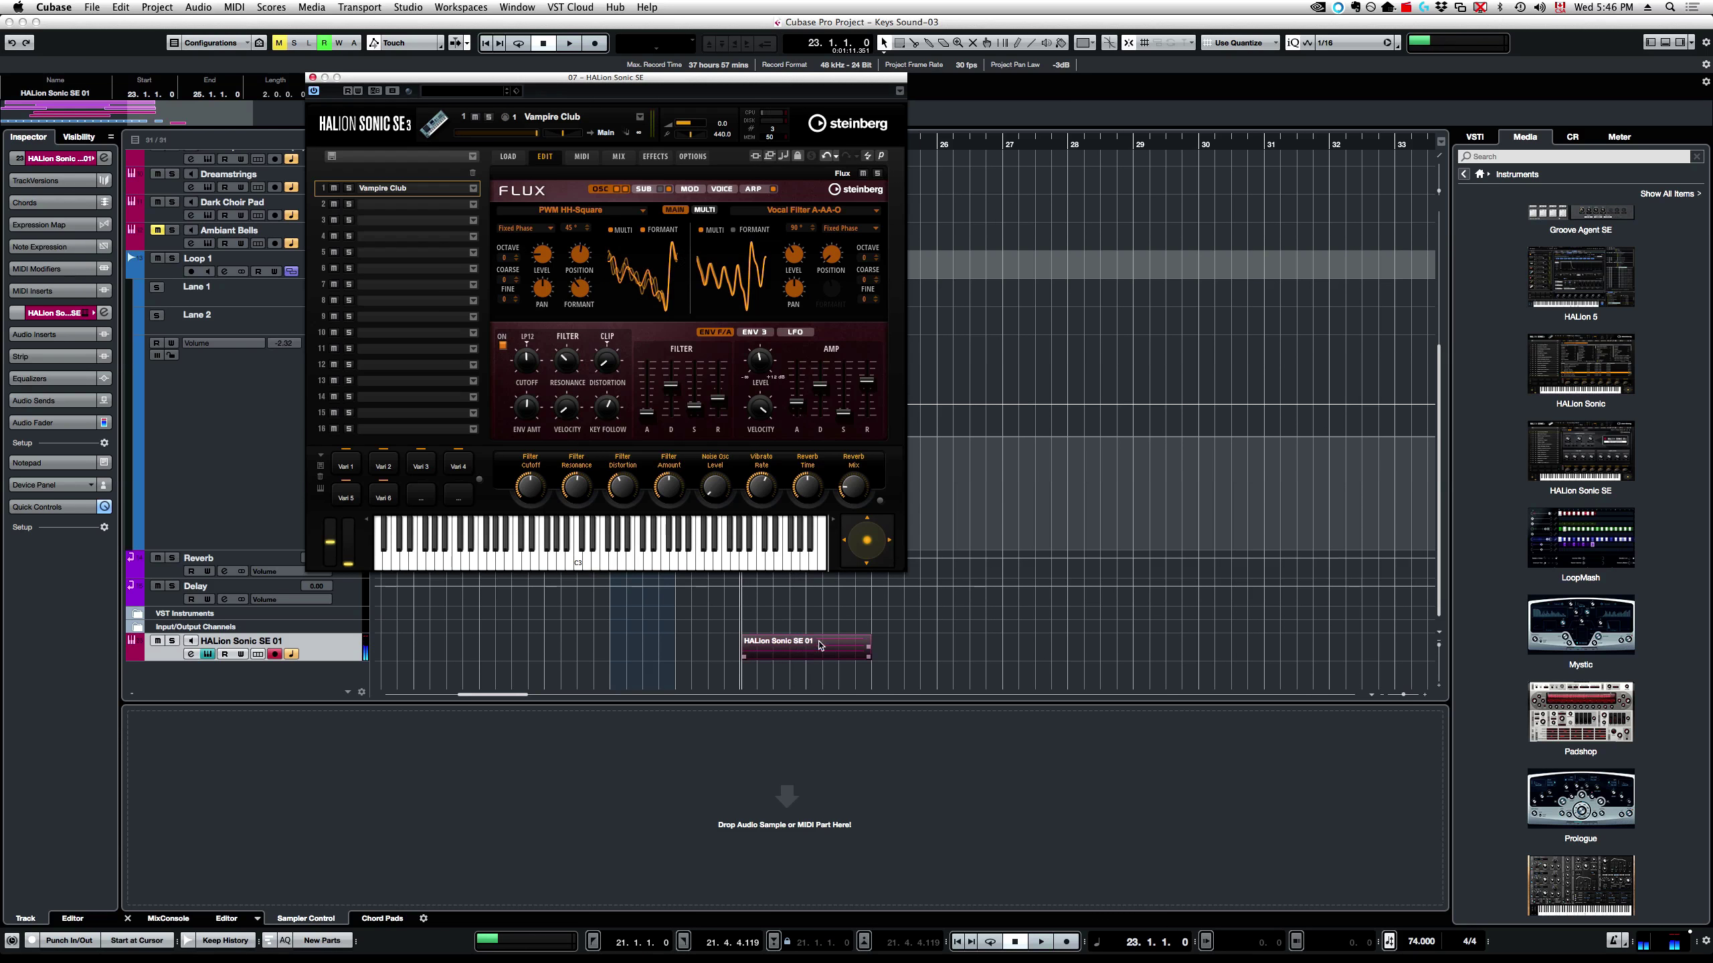
- Load the HALion Sonic SE 01 MIDI part into Sampler Control as an audio sample on a new sampler track
click(812, 809)
click(812, 808)
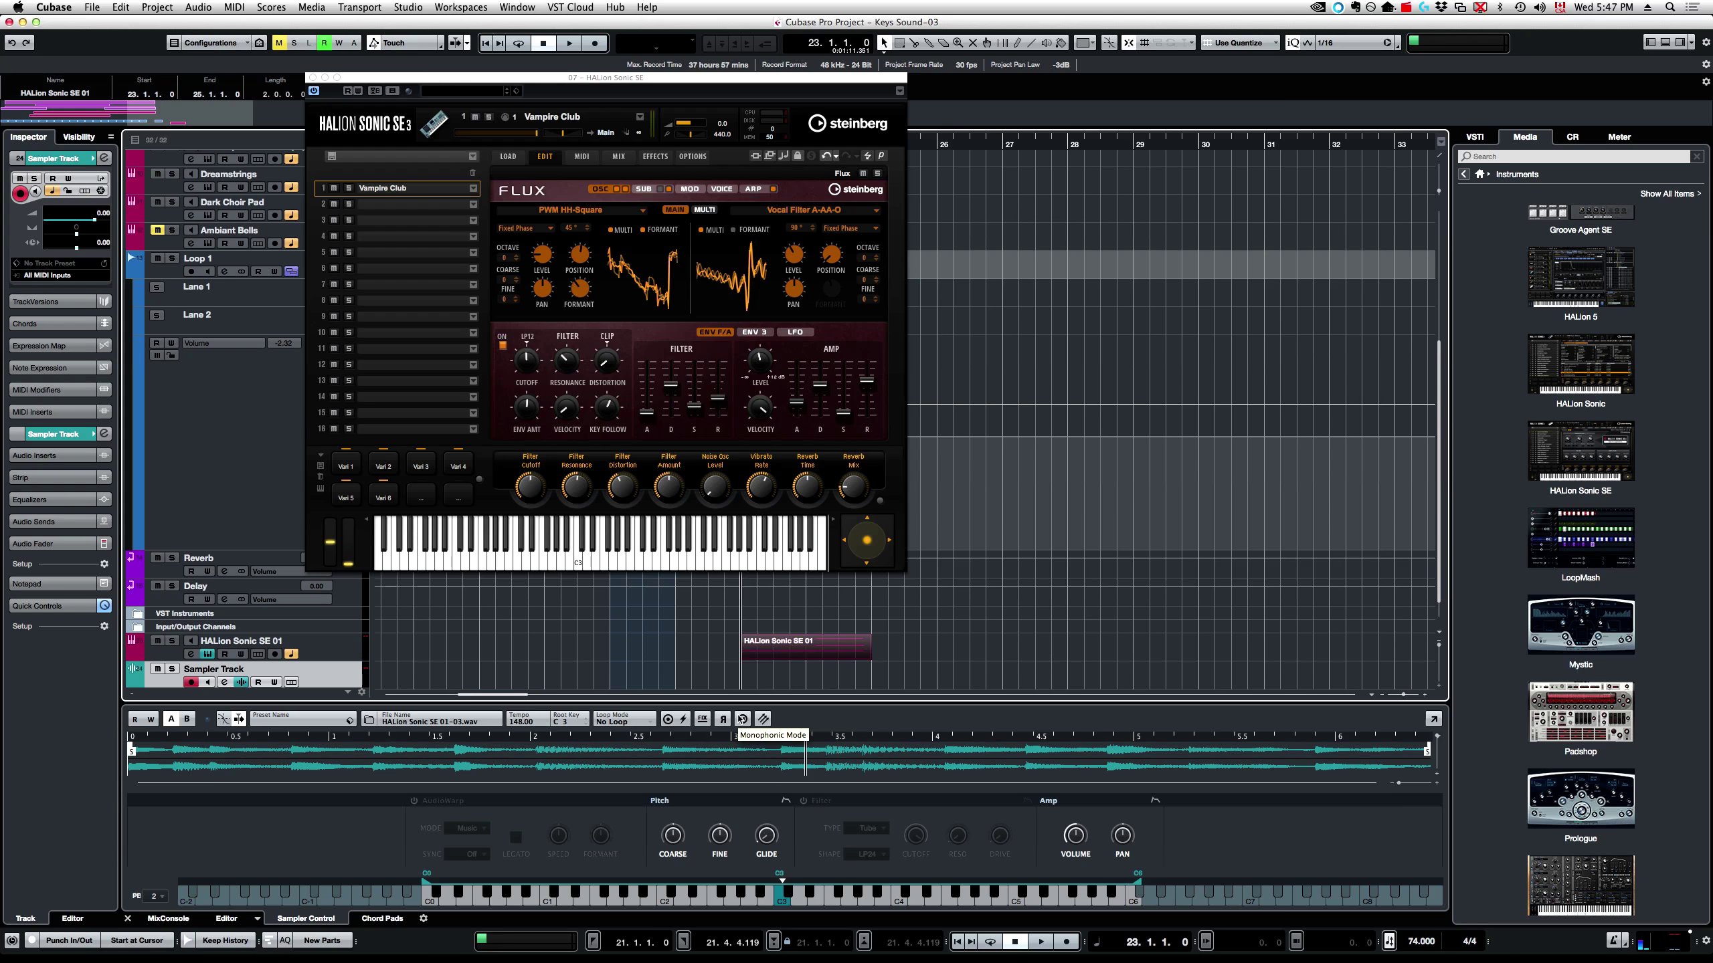
click(721, 720)
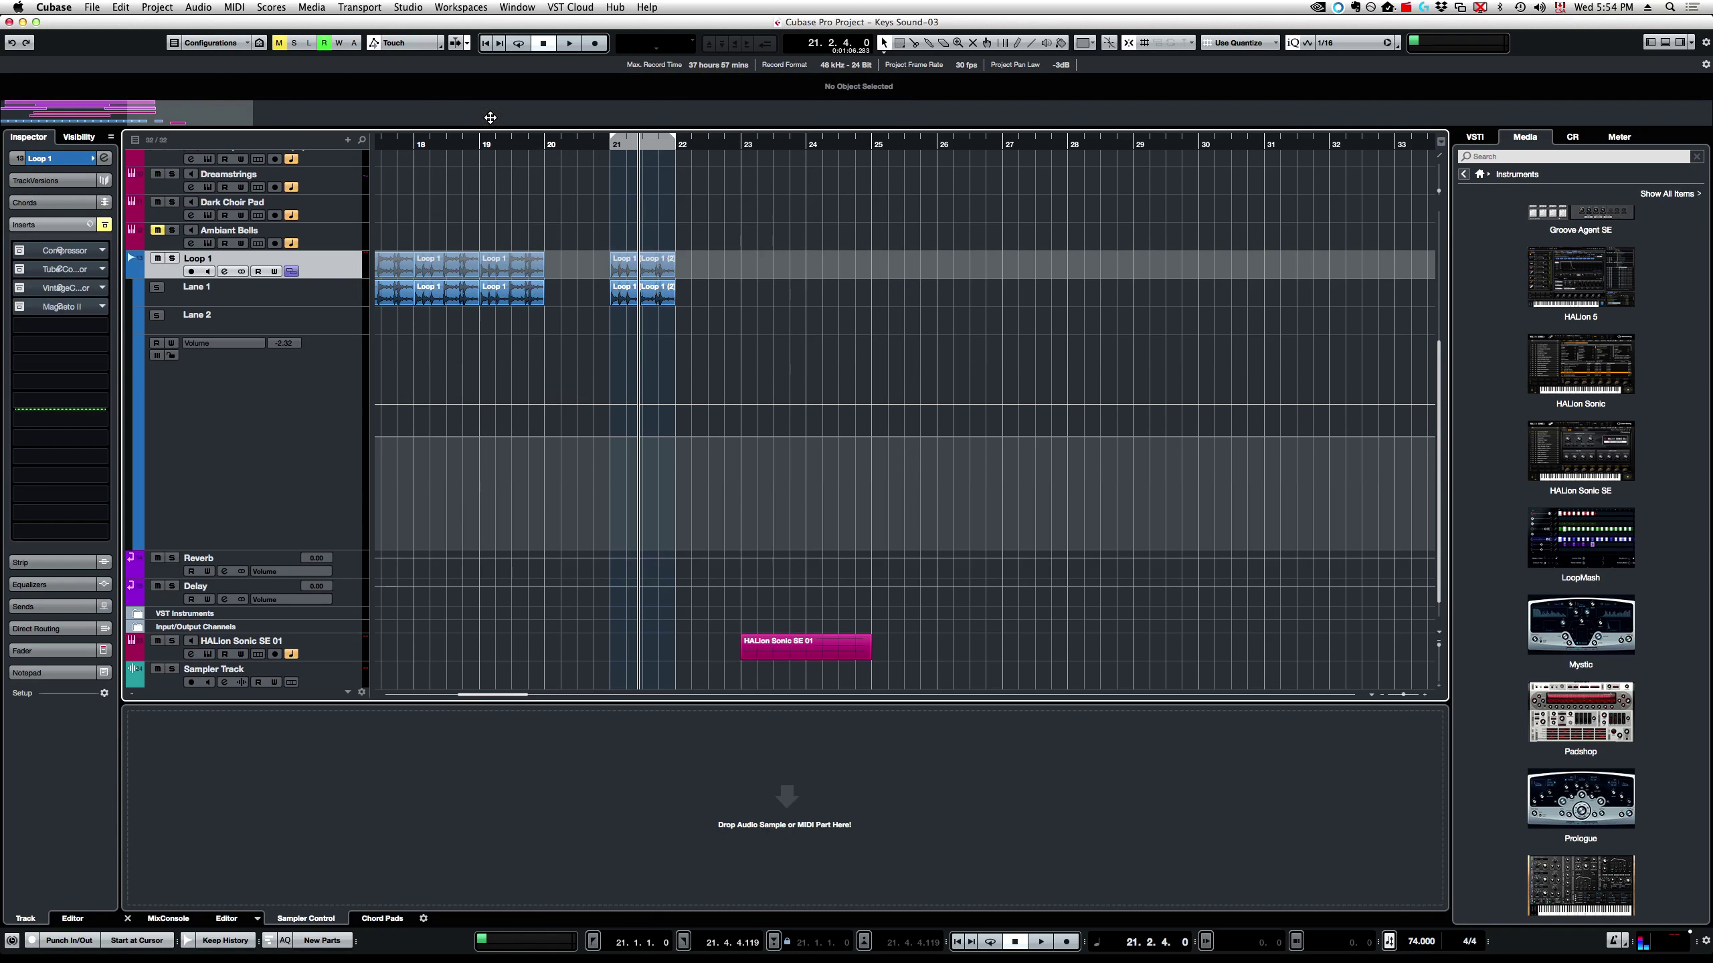
- Open Studio Setup and view the 32 bit and 64 bit Processing Precision options of the VST Audio System
click(412, 8)
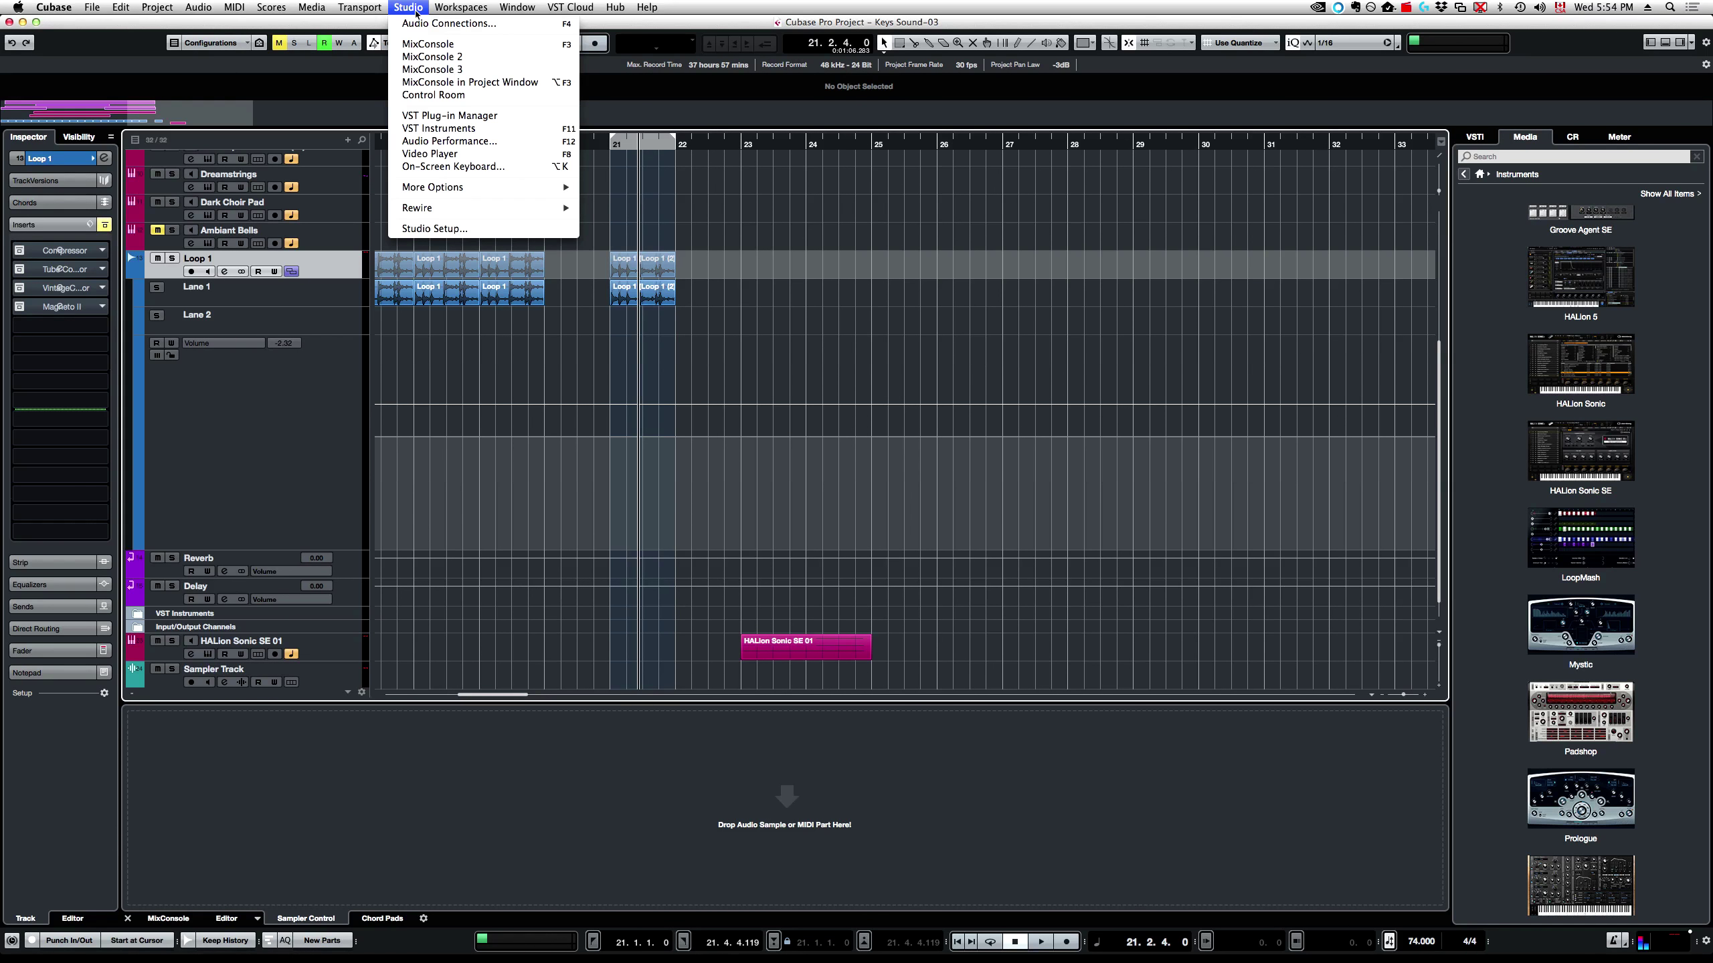
click(457, 231)
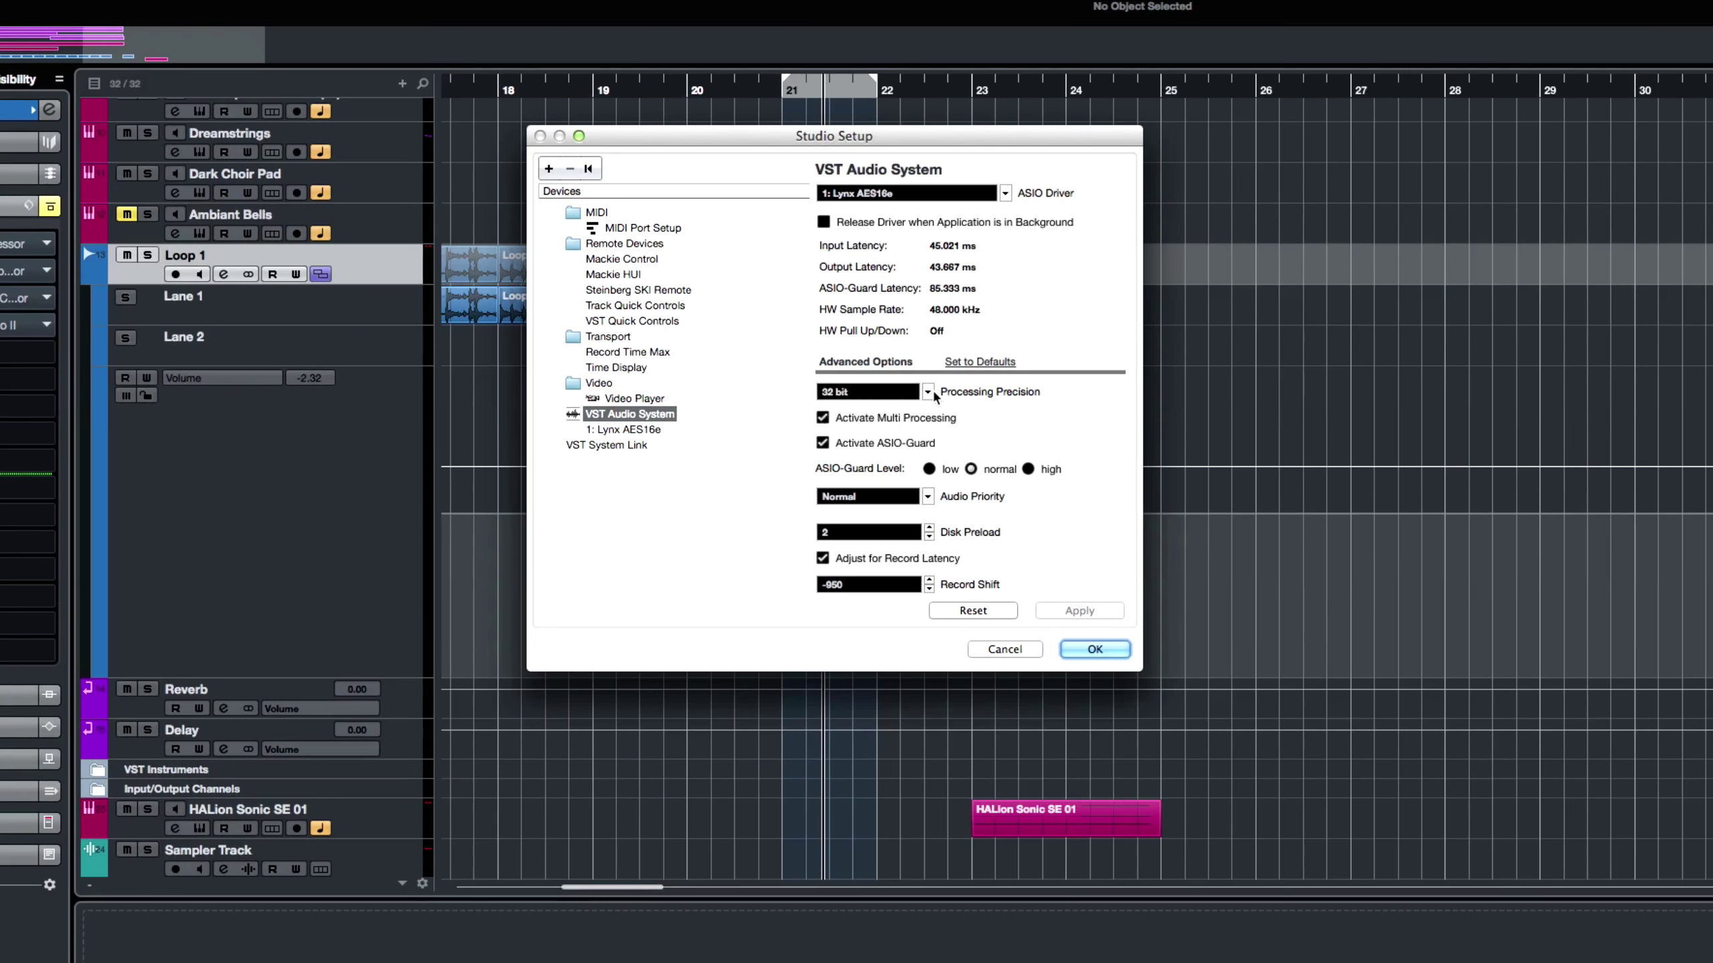
click(928, 392)
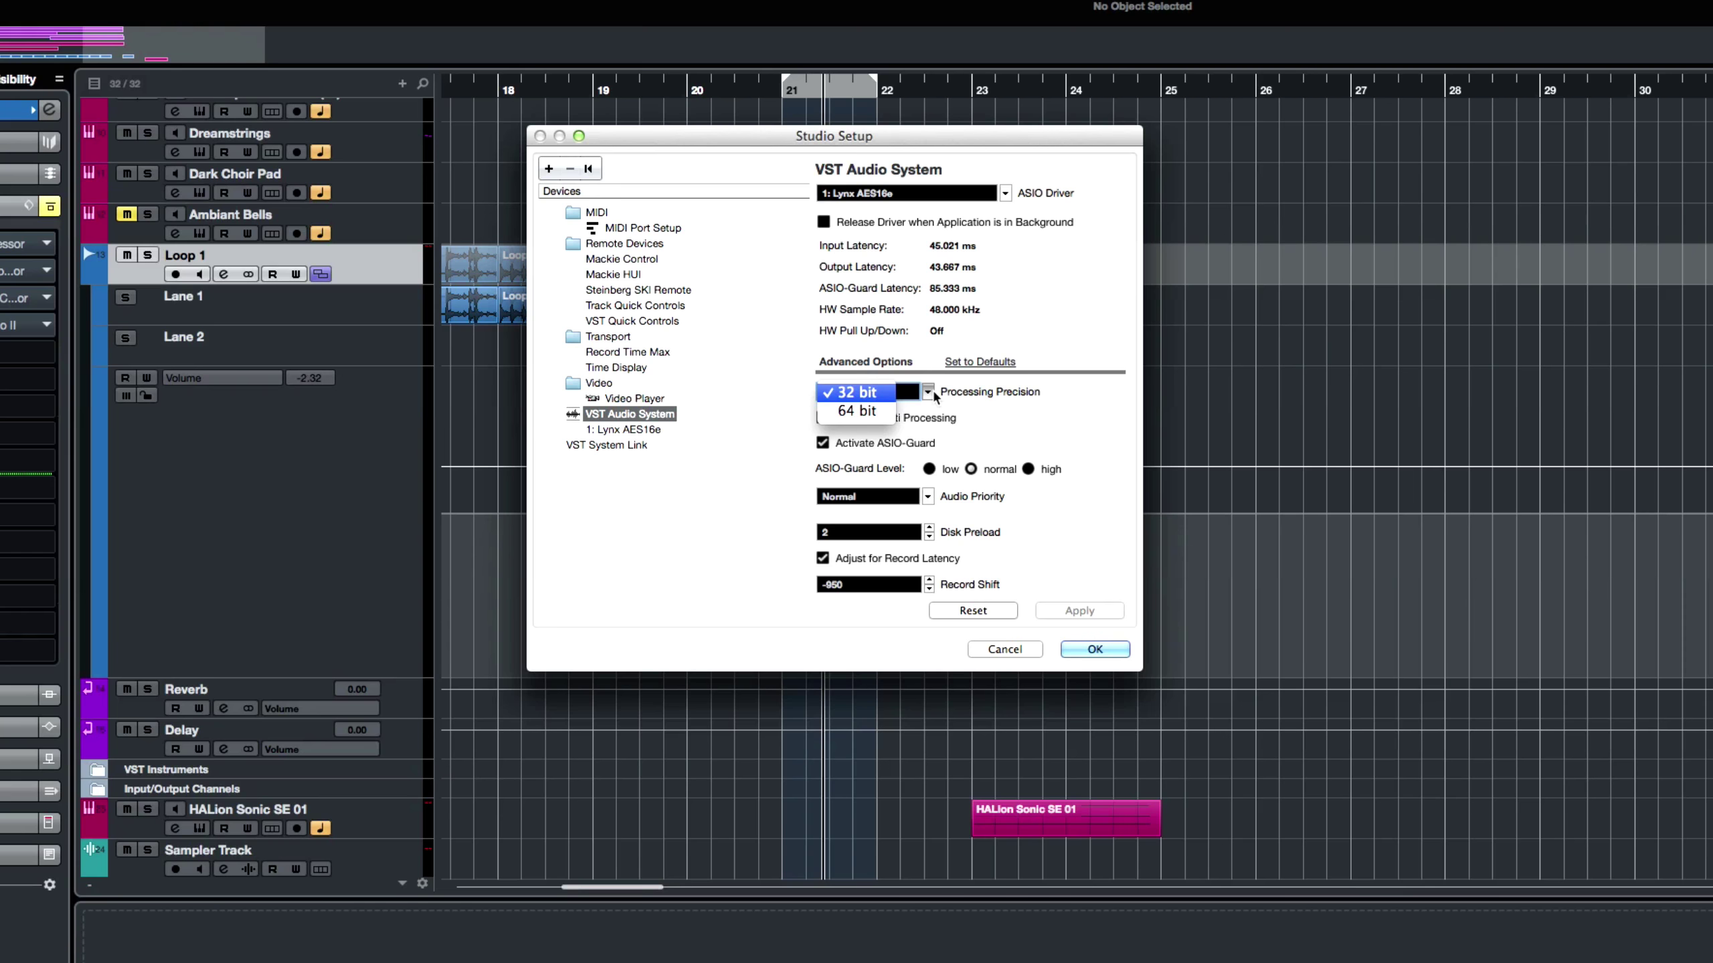
click(1024, 414)
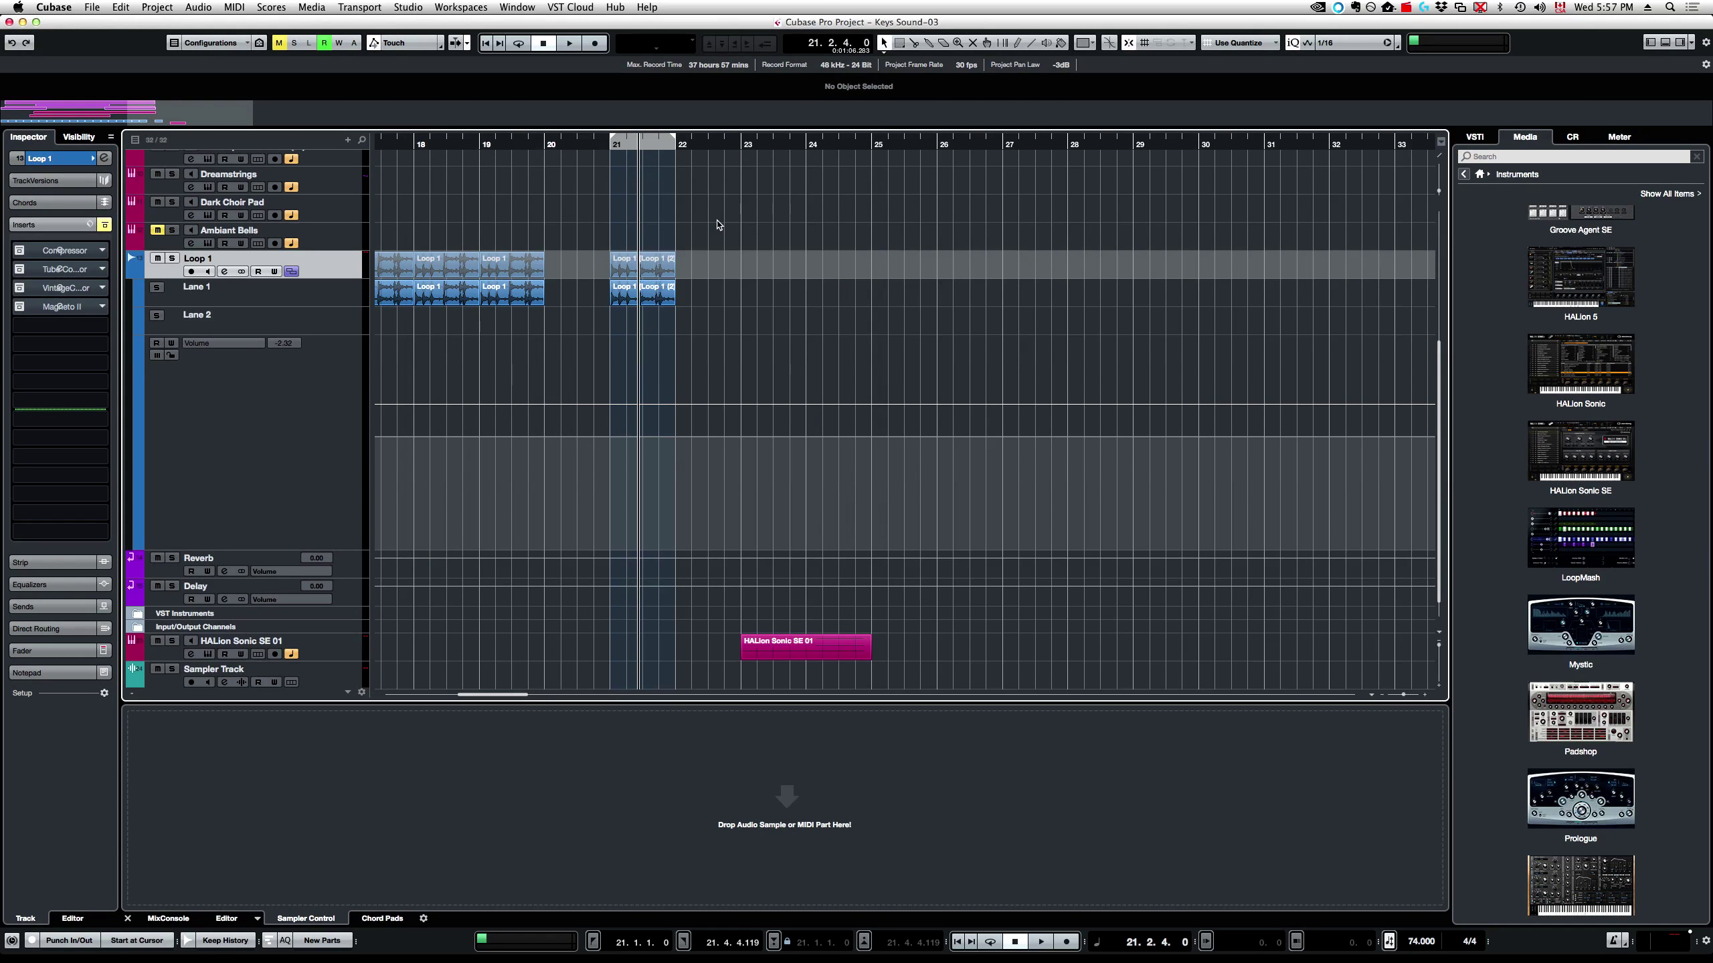
- Relocate the project cursor from the ruler to several positions between bars 17 and 23, ending midway through bar 18
drag(552, 143, 422, 142)
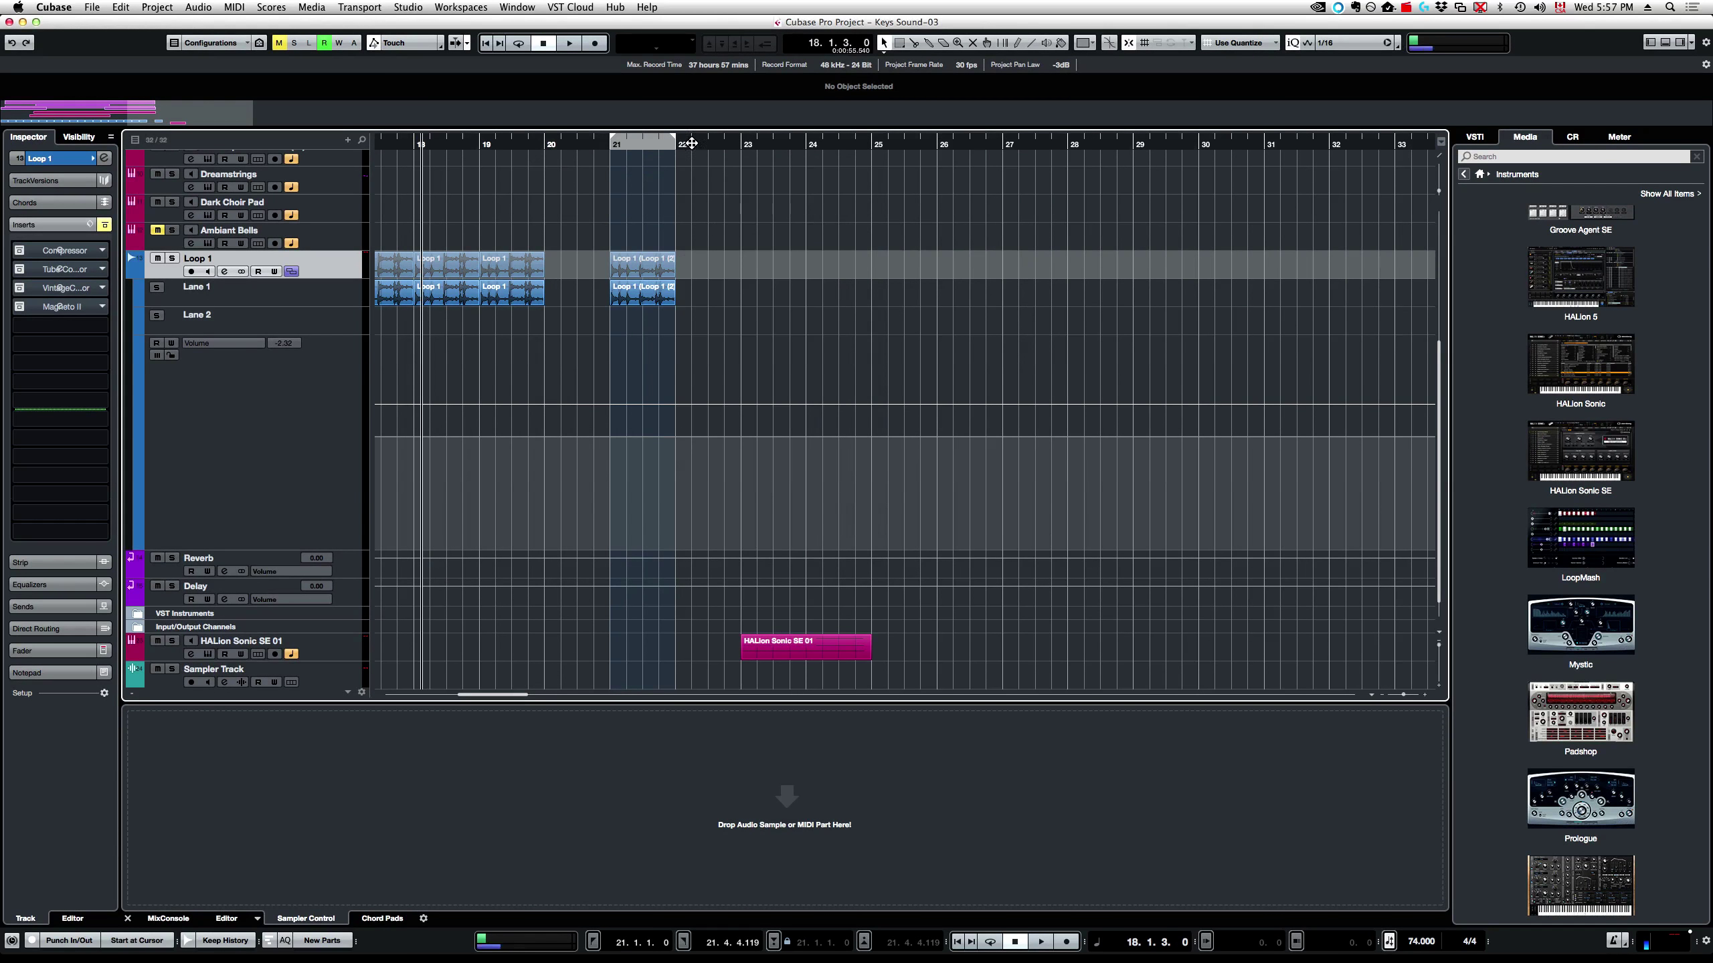
click(742, 146)
click(455, 146)
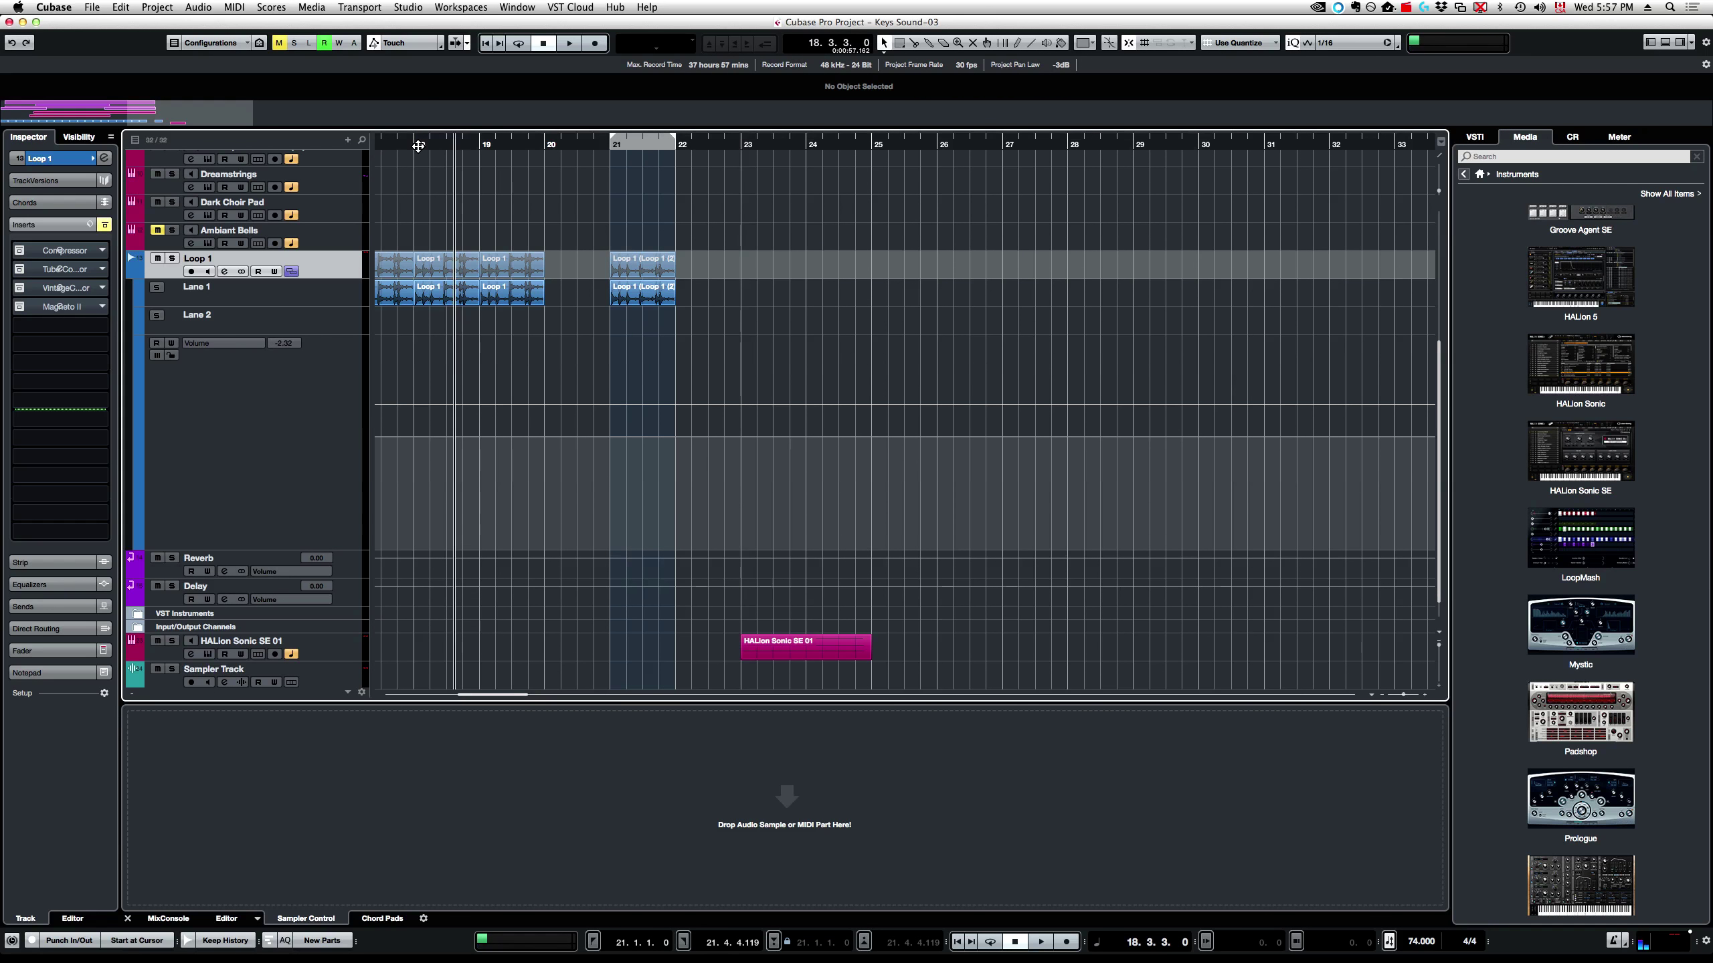
click(415, 147)
click(397, 146)
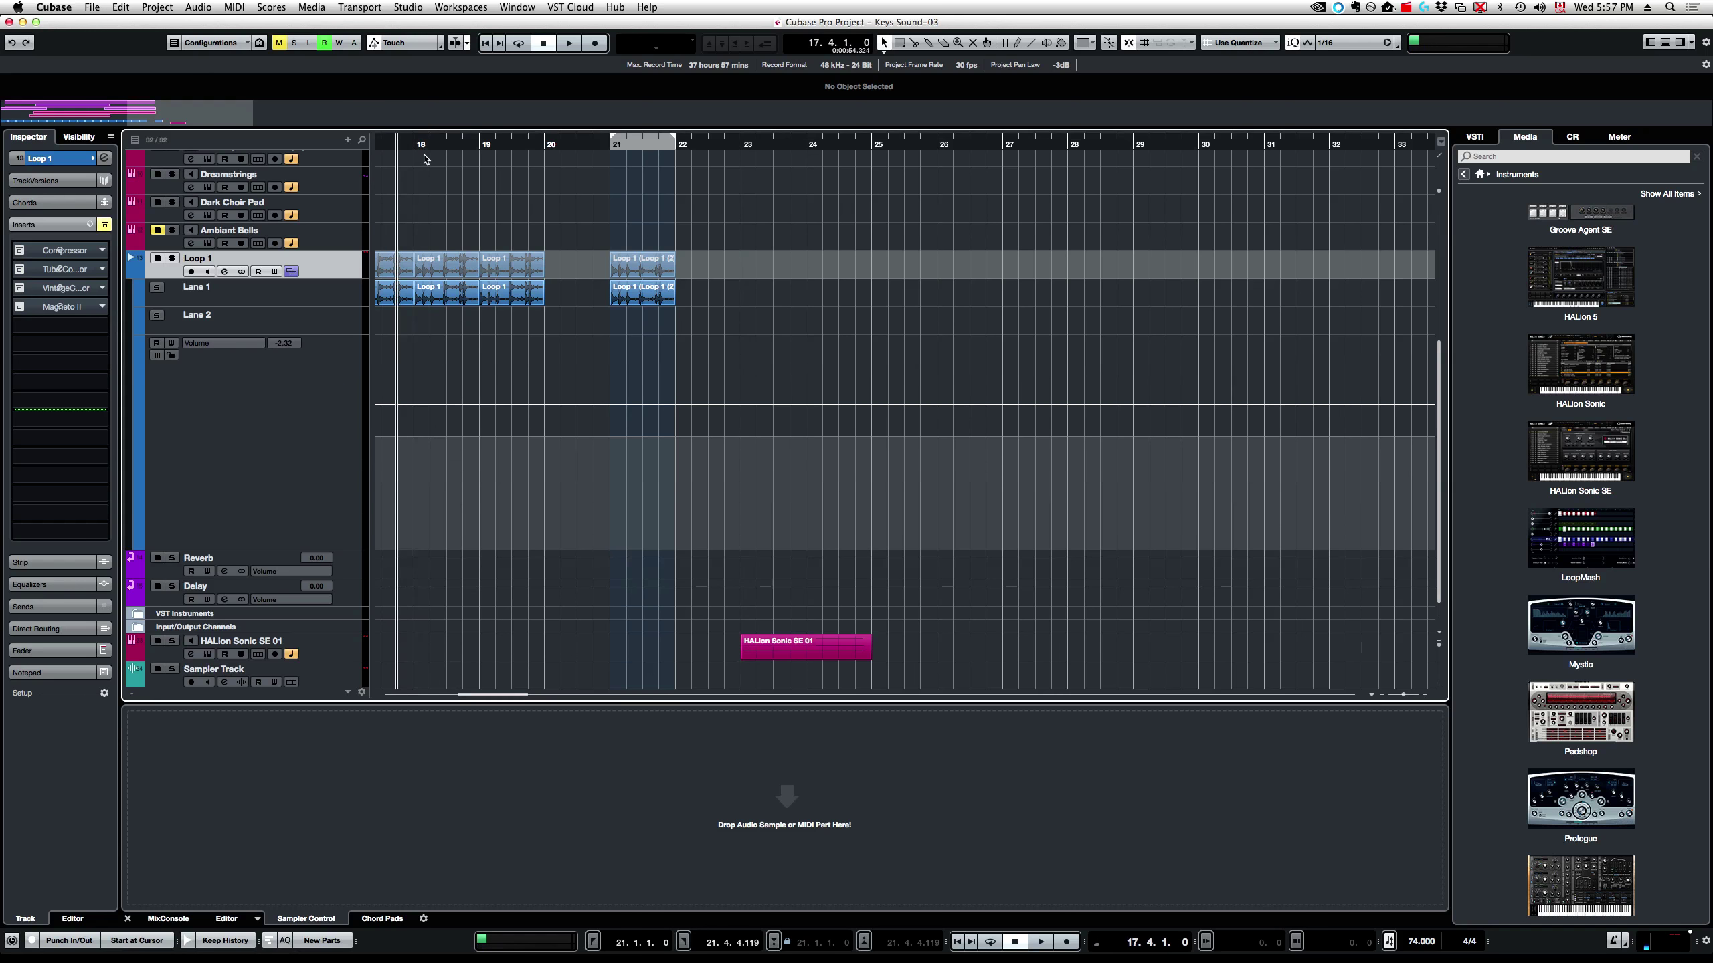
click(455, 146)
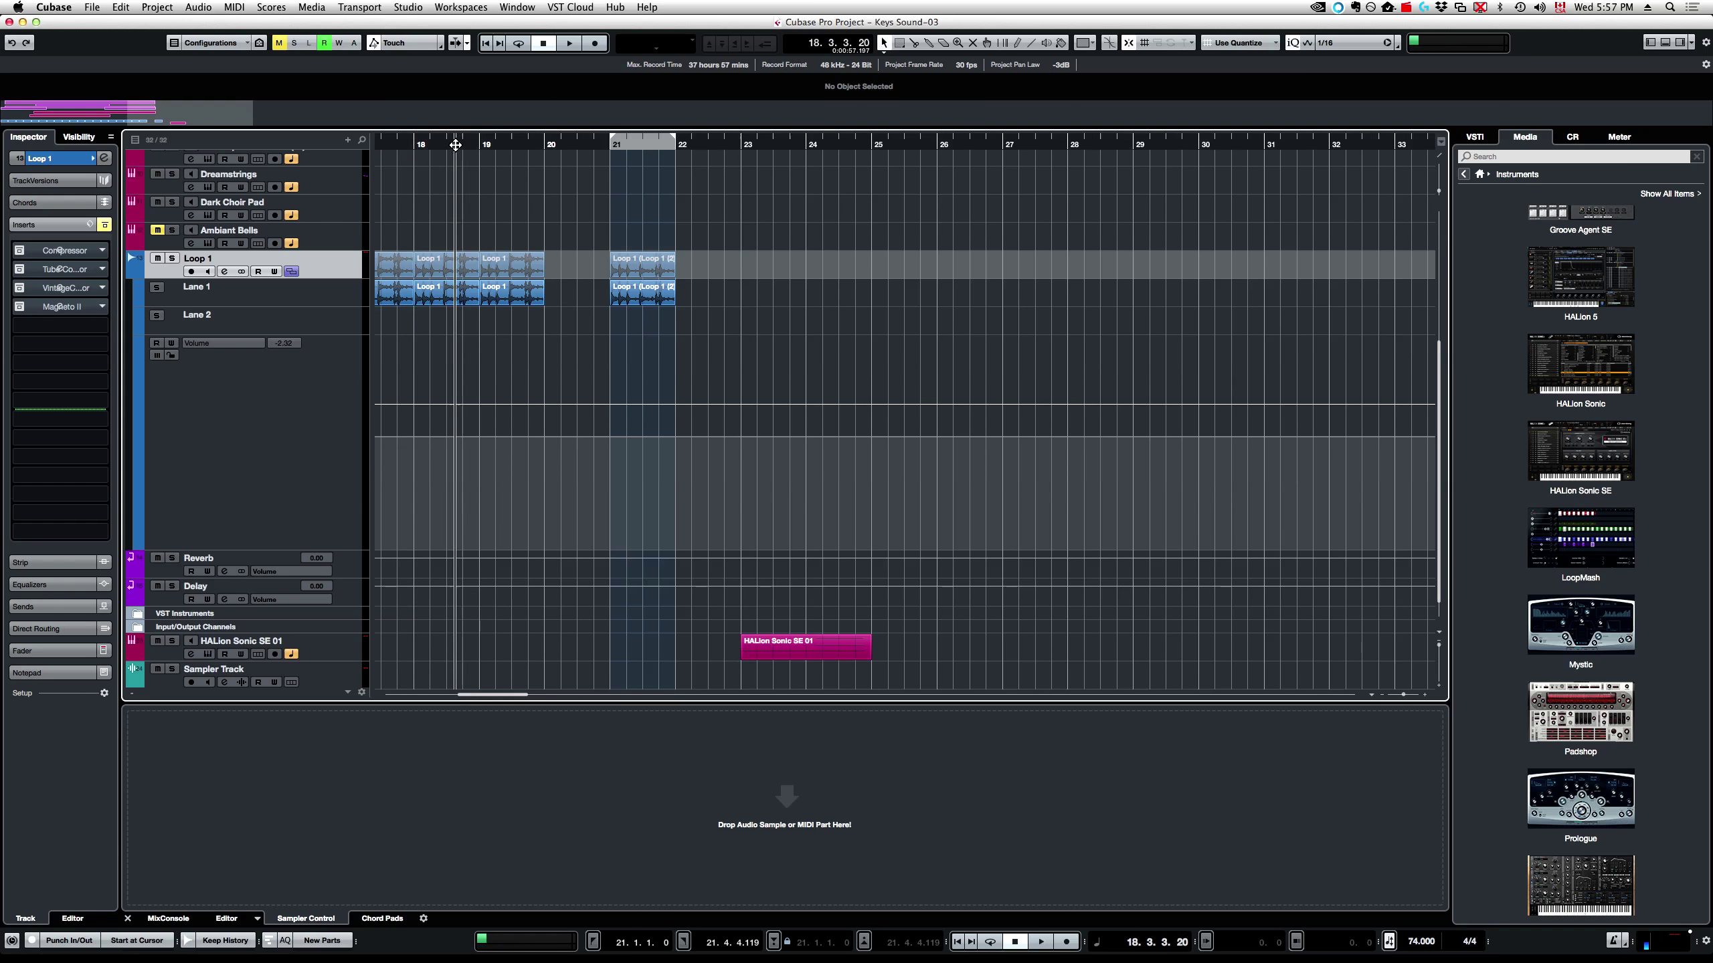
click(525, 145)
click(567, 144)
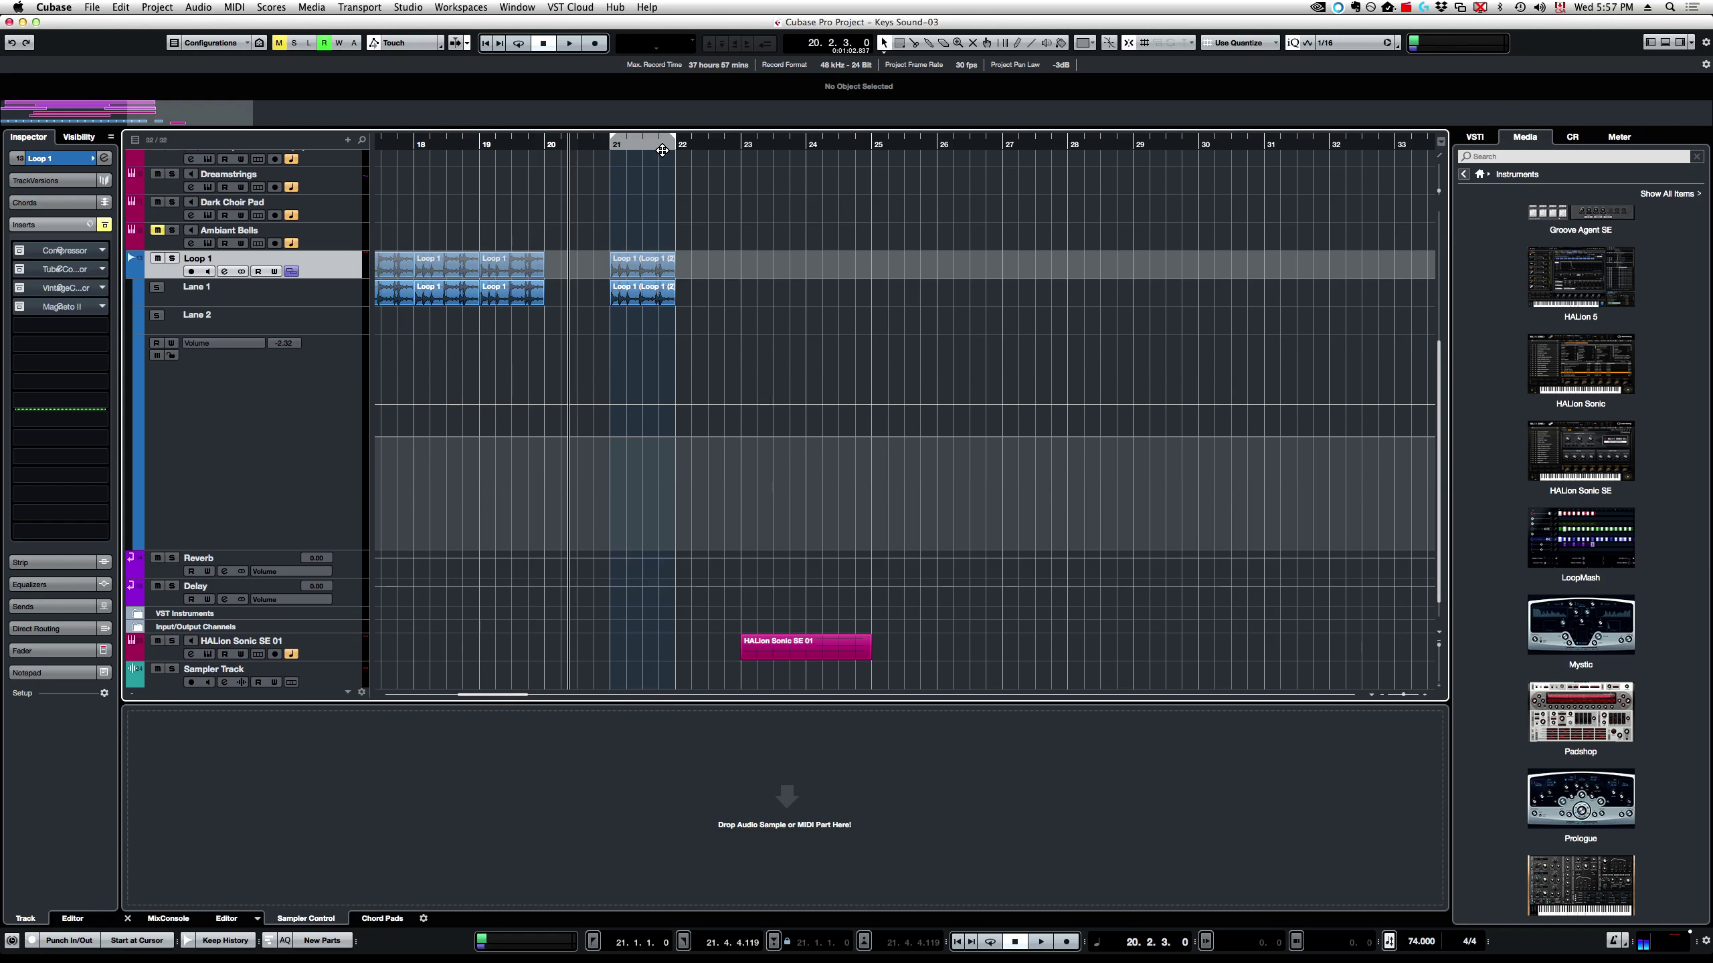
click(456, 142)
click(456, 142)
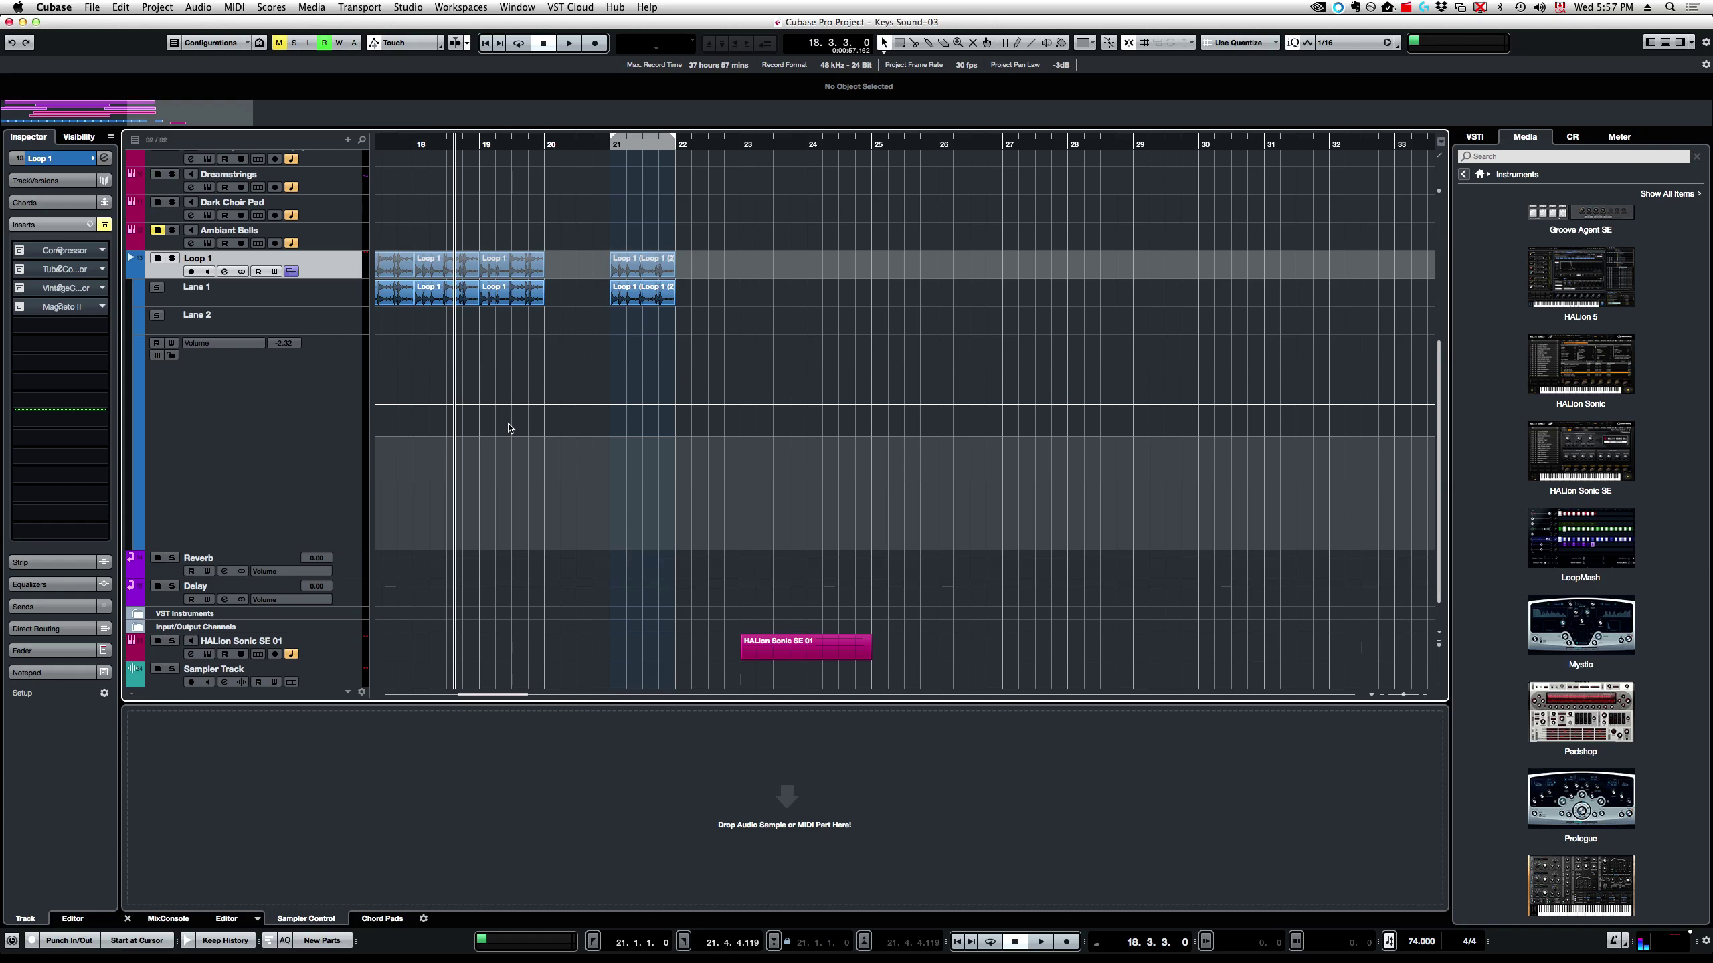
- Relocate the project cursor by picking empty spots in the event display between bars 18 and 23, ending early in bar 18
click(527, 379)
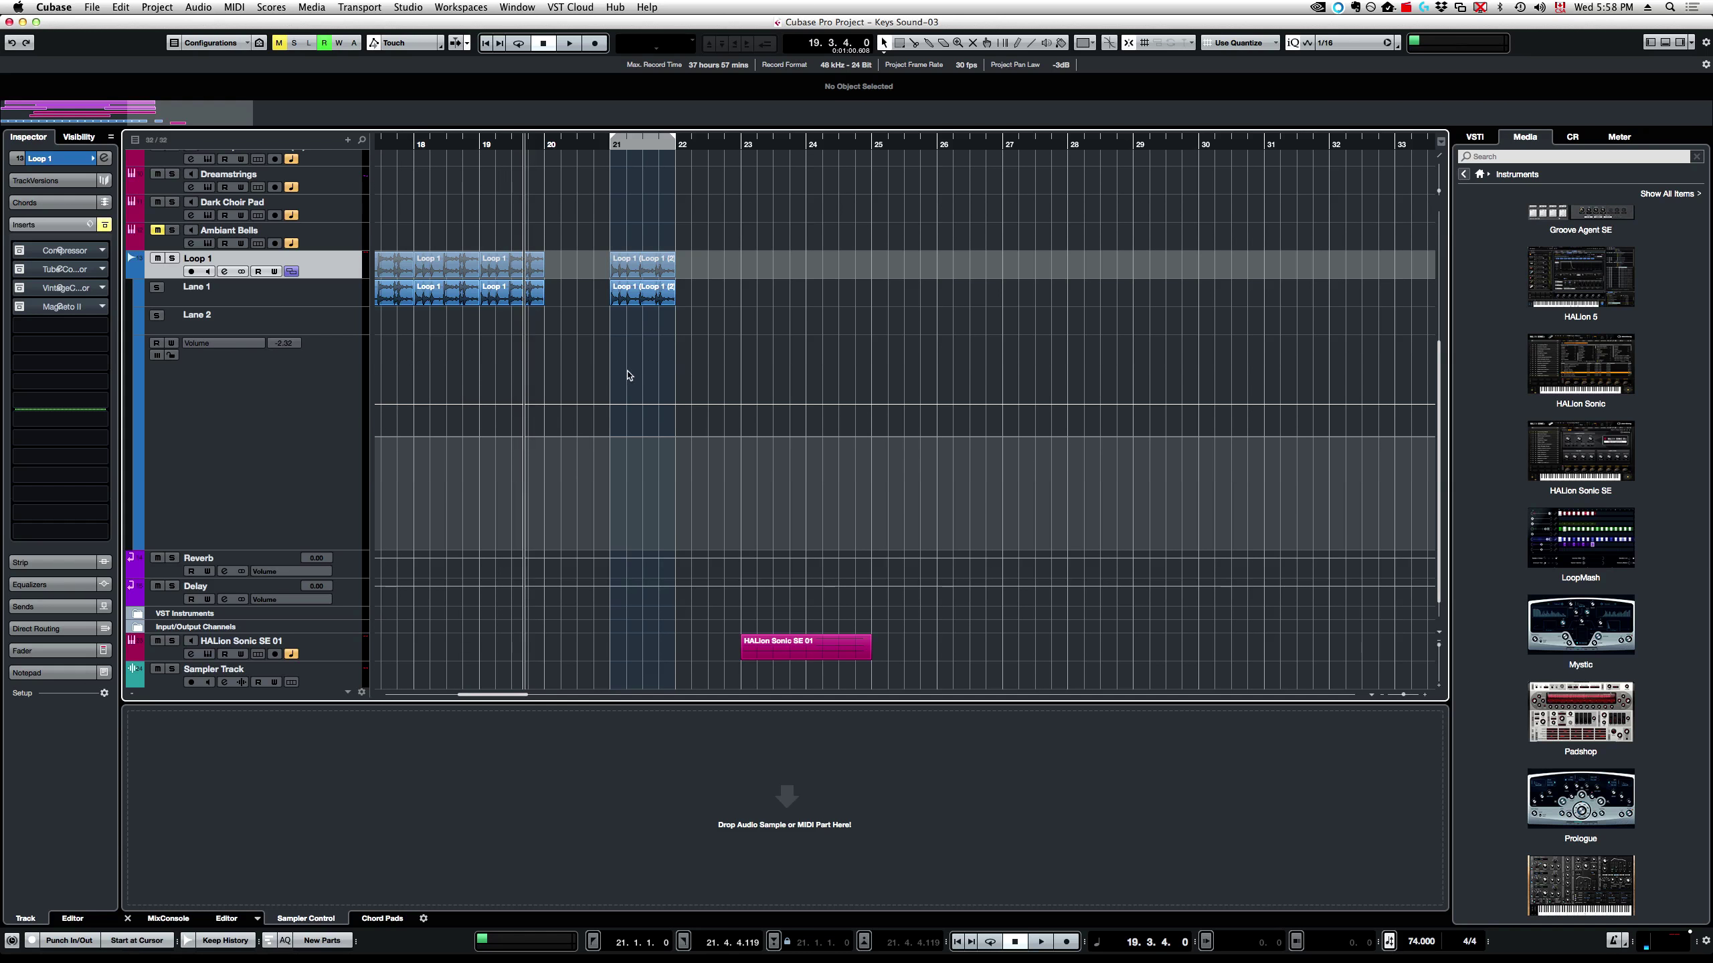
click(668, 371)
click(498, 376)
click(435, 221)
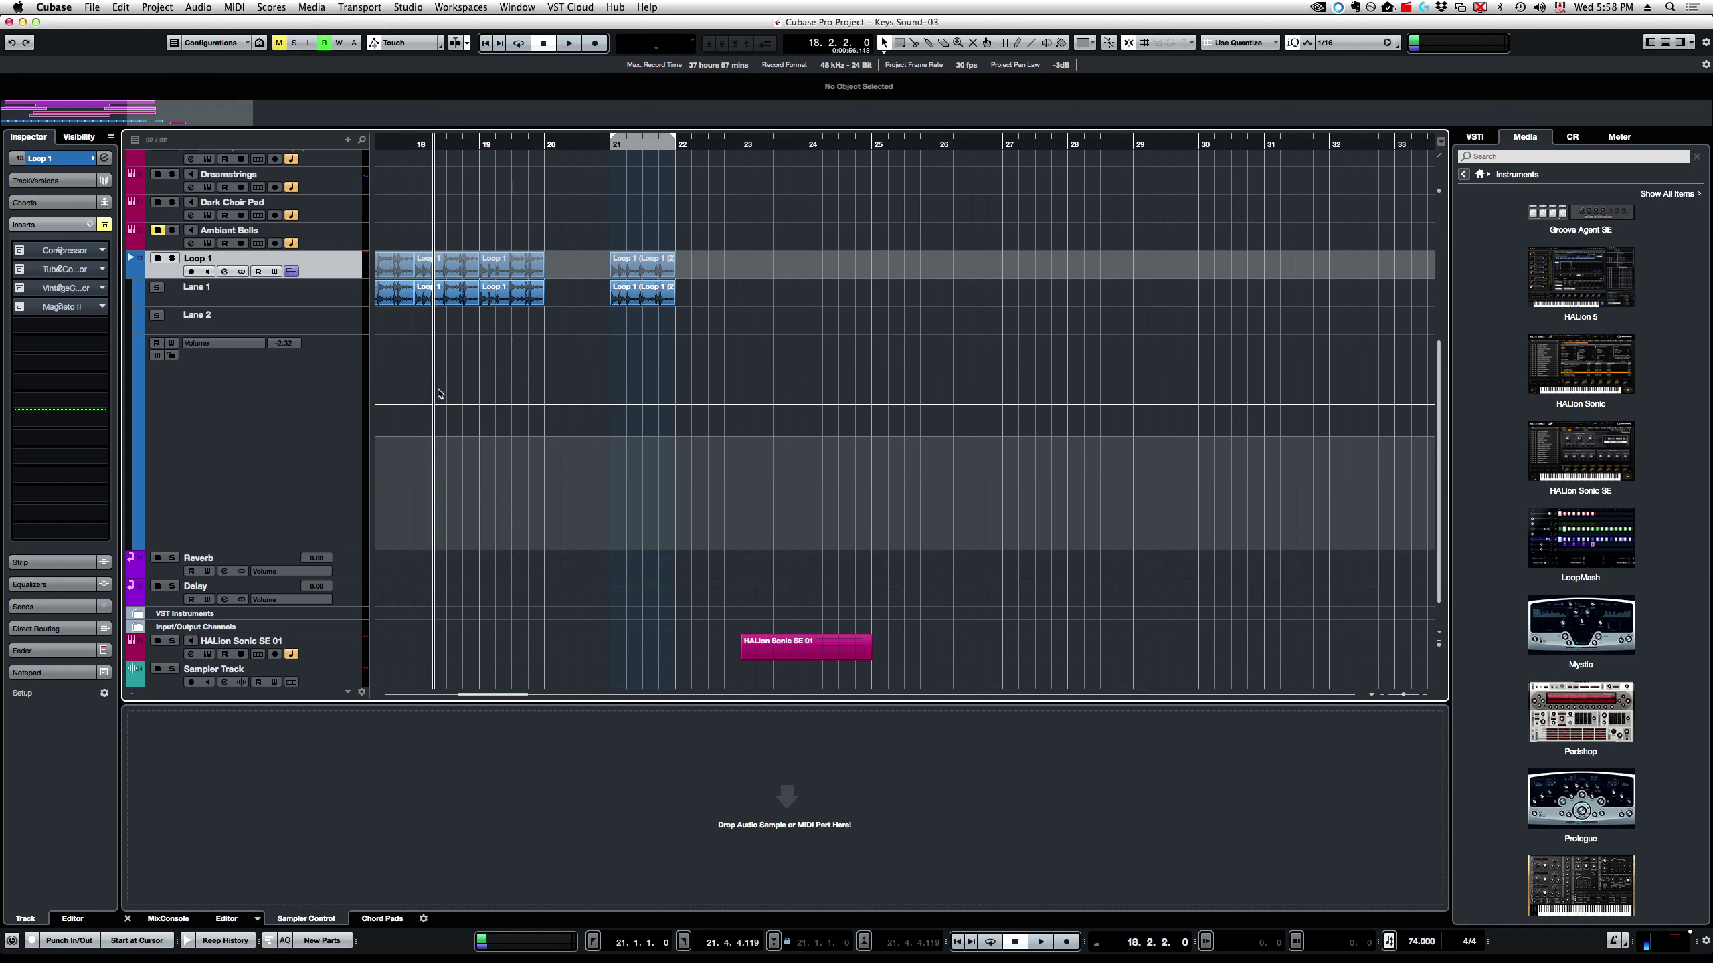
click(497, 370)
click(584, 376)
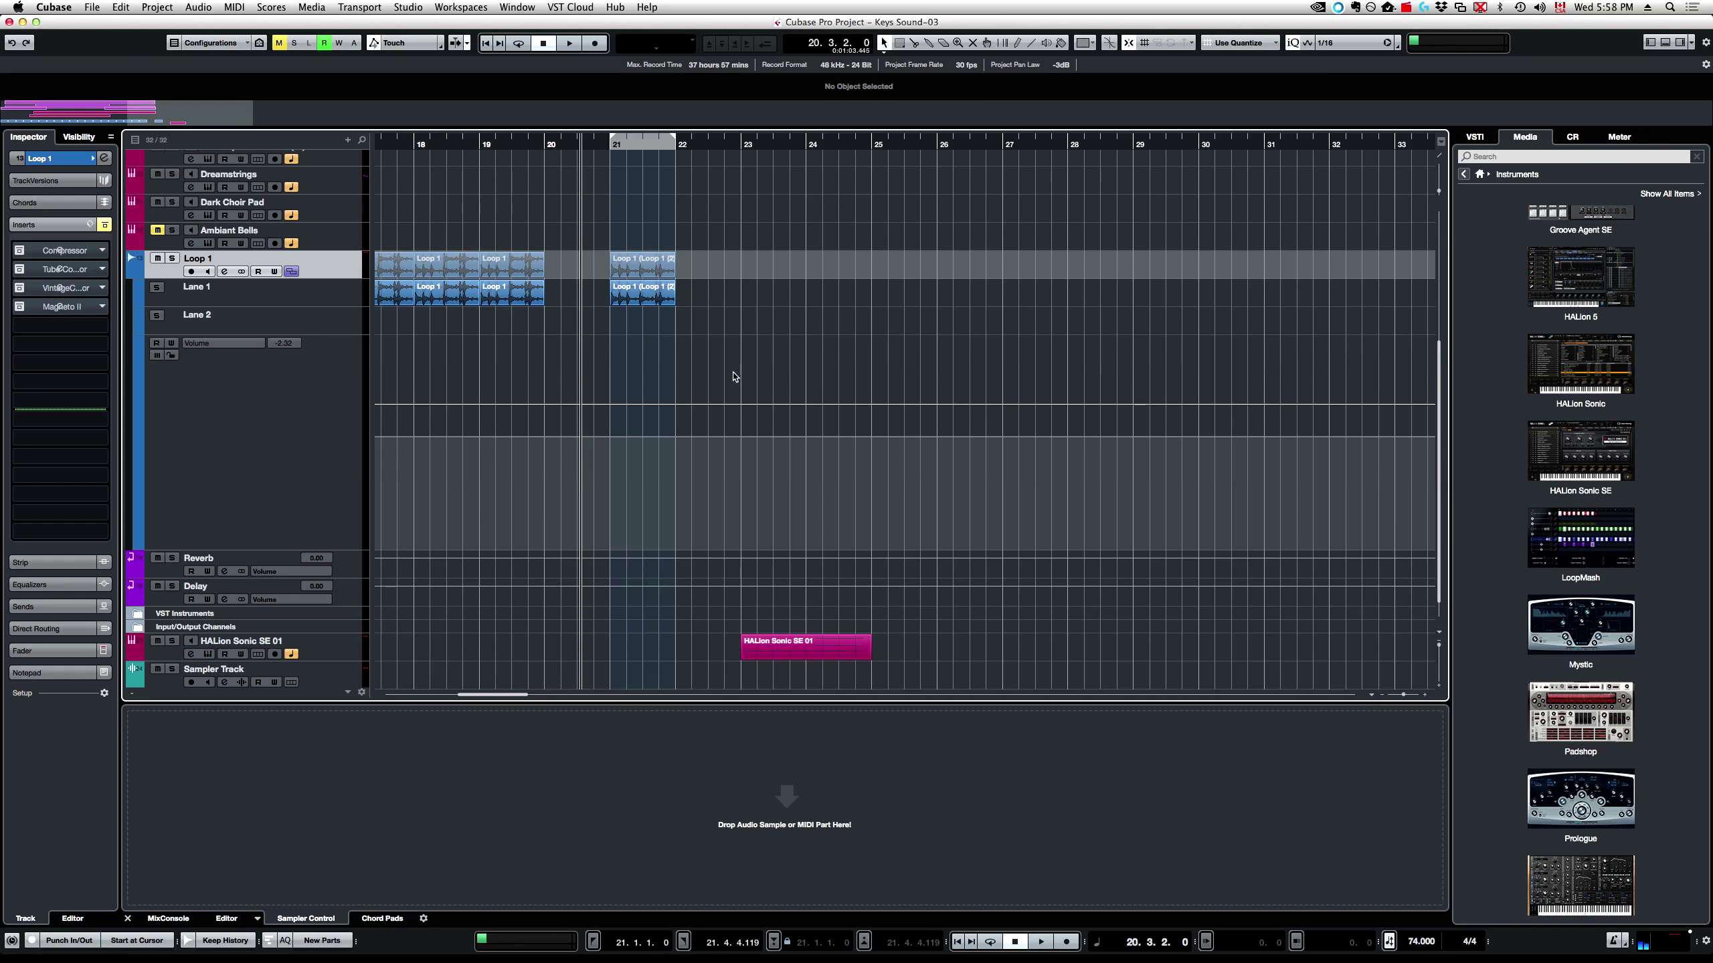
click(792, 357)
click(525, 213)
click(423, 352)
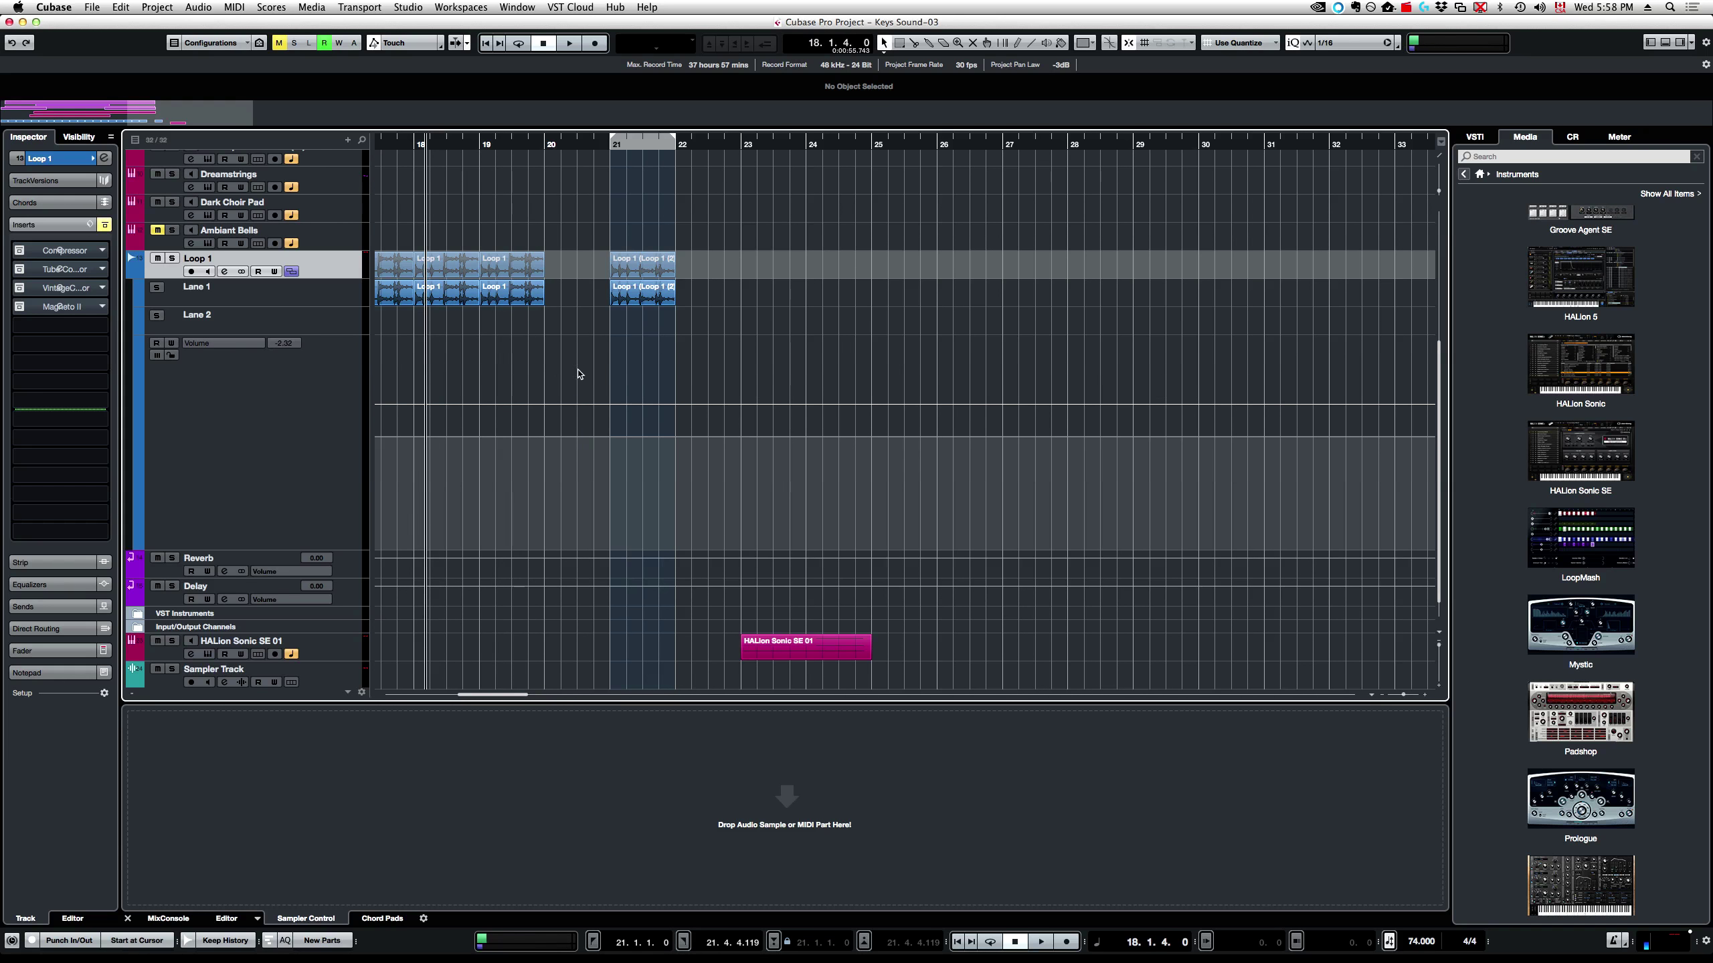
- Relocate the project cursor to empty spots in the event display around bars 20, 24 and 18
click(581, 374)
click(835, 378)
click(458, 365)
click(413, 361)
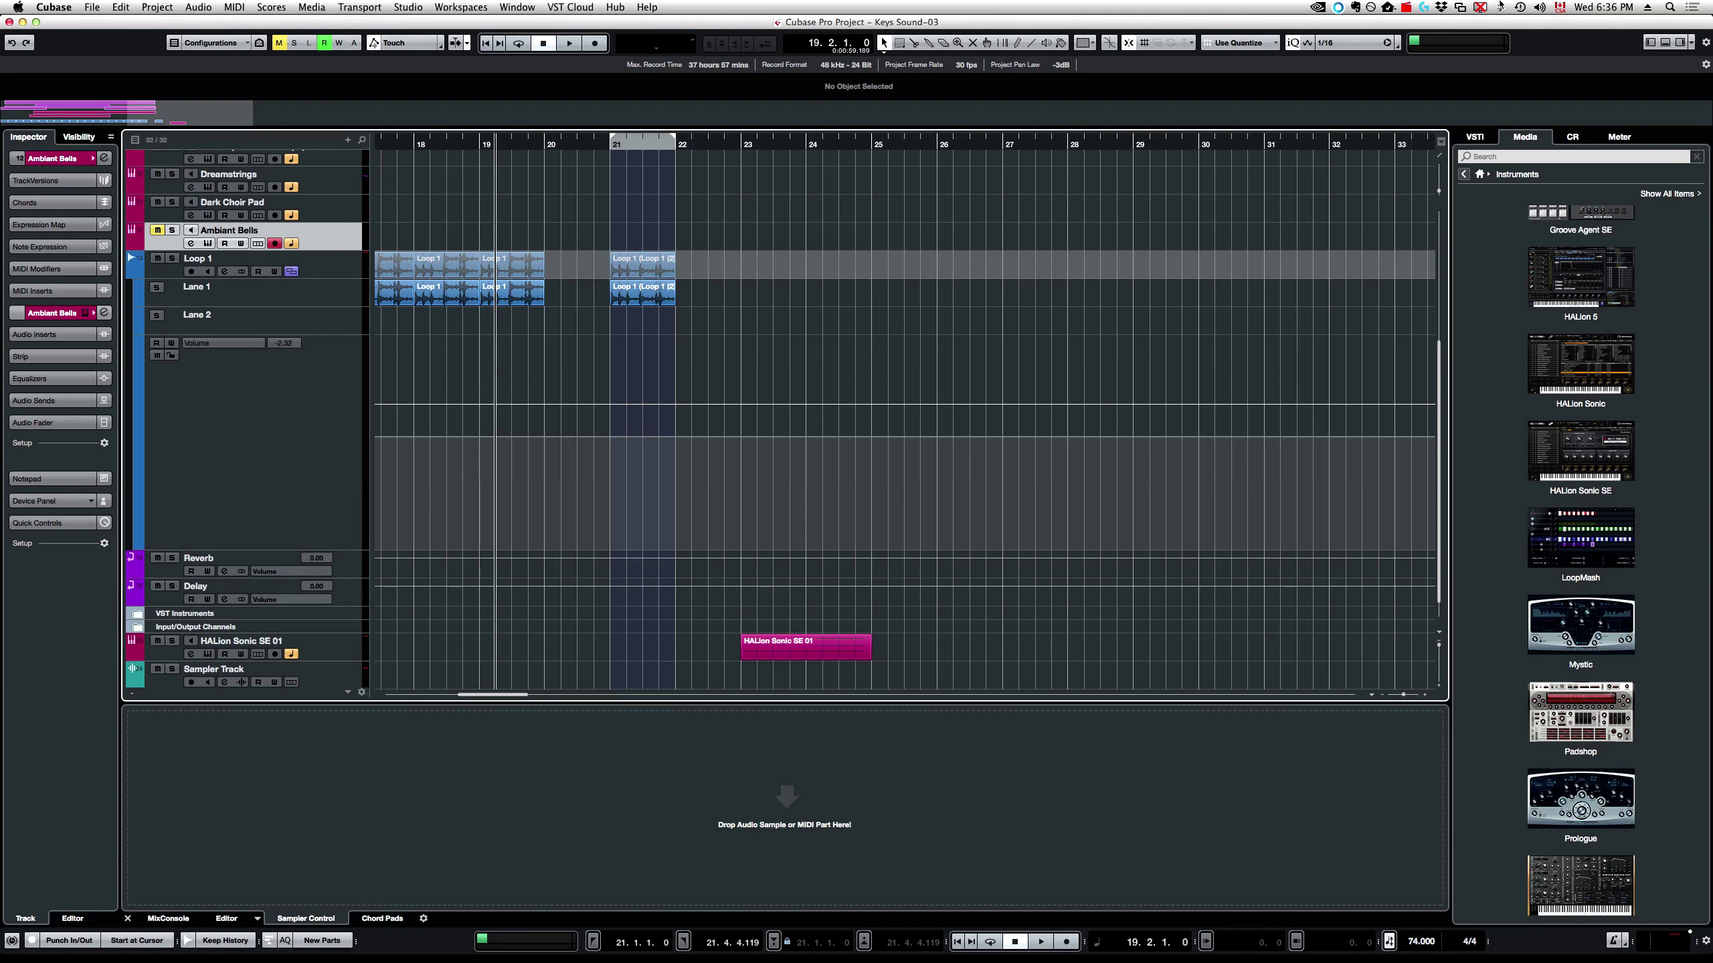
- Open the Preferences at the User Interface Color Schemes page
click(54, 7)
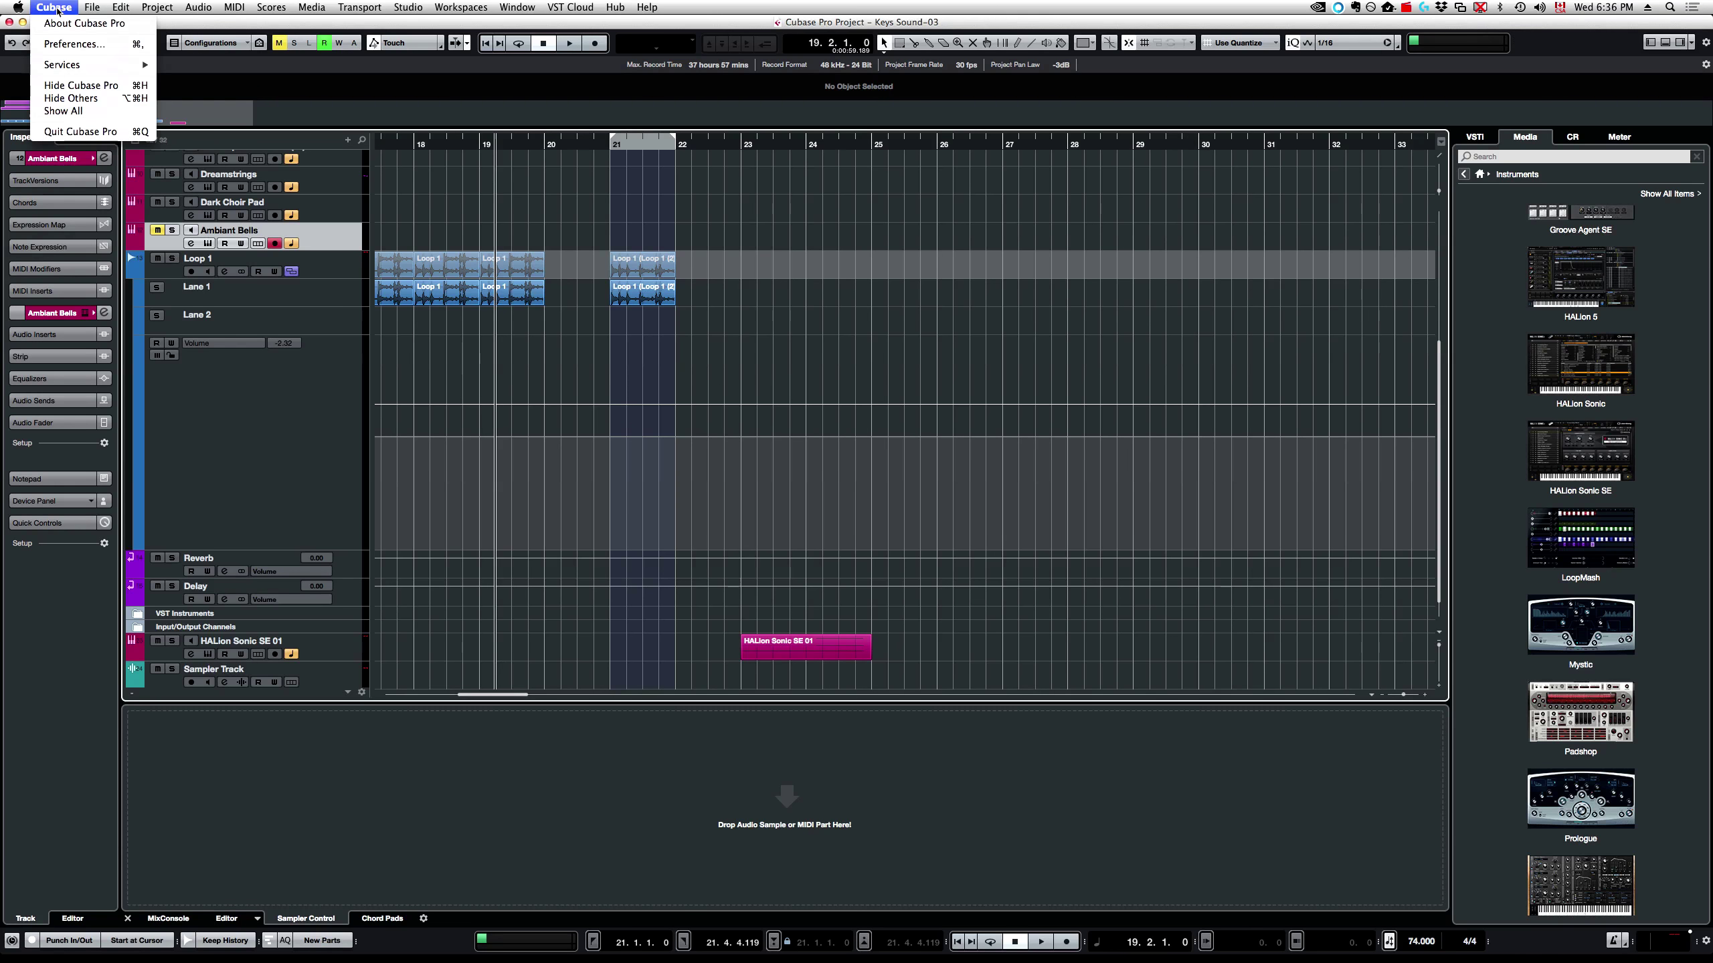
click(74, 44)
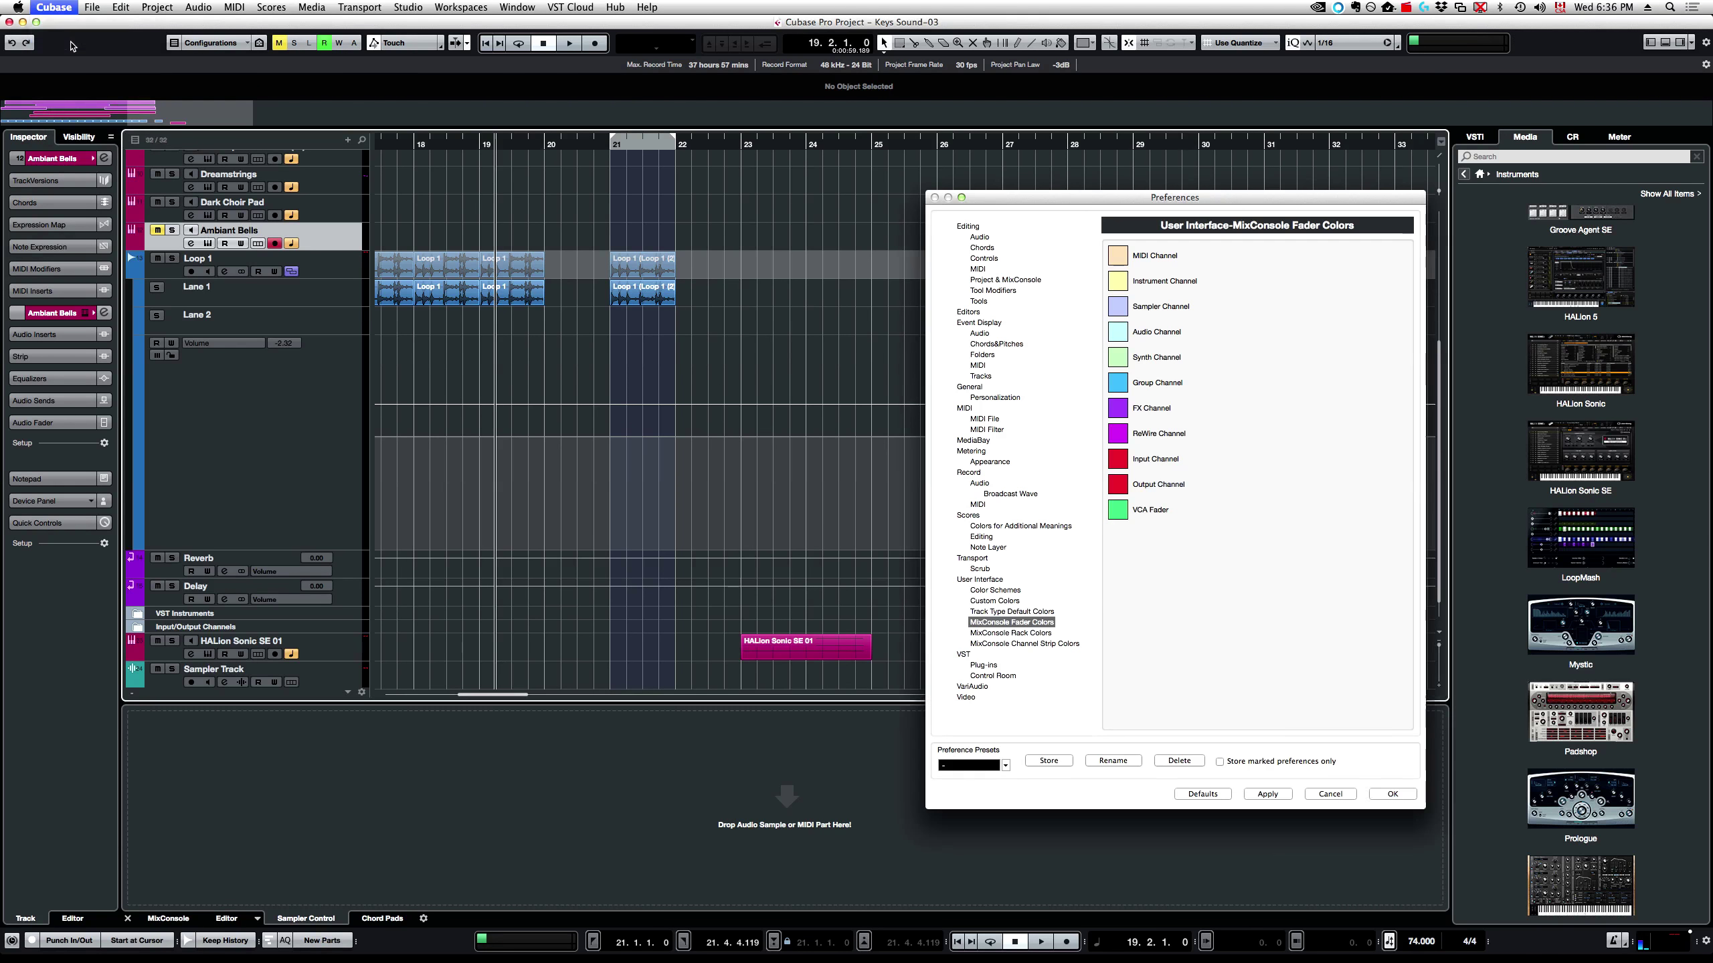
drag(1092, 197, 1020, 177)
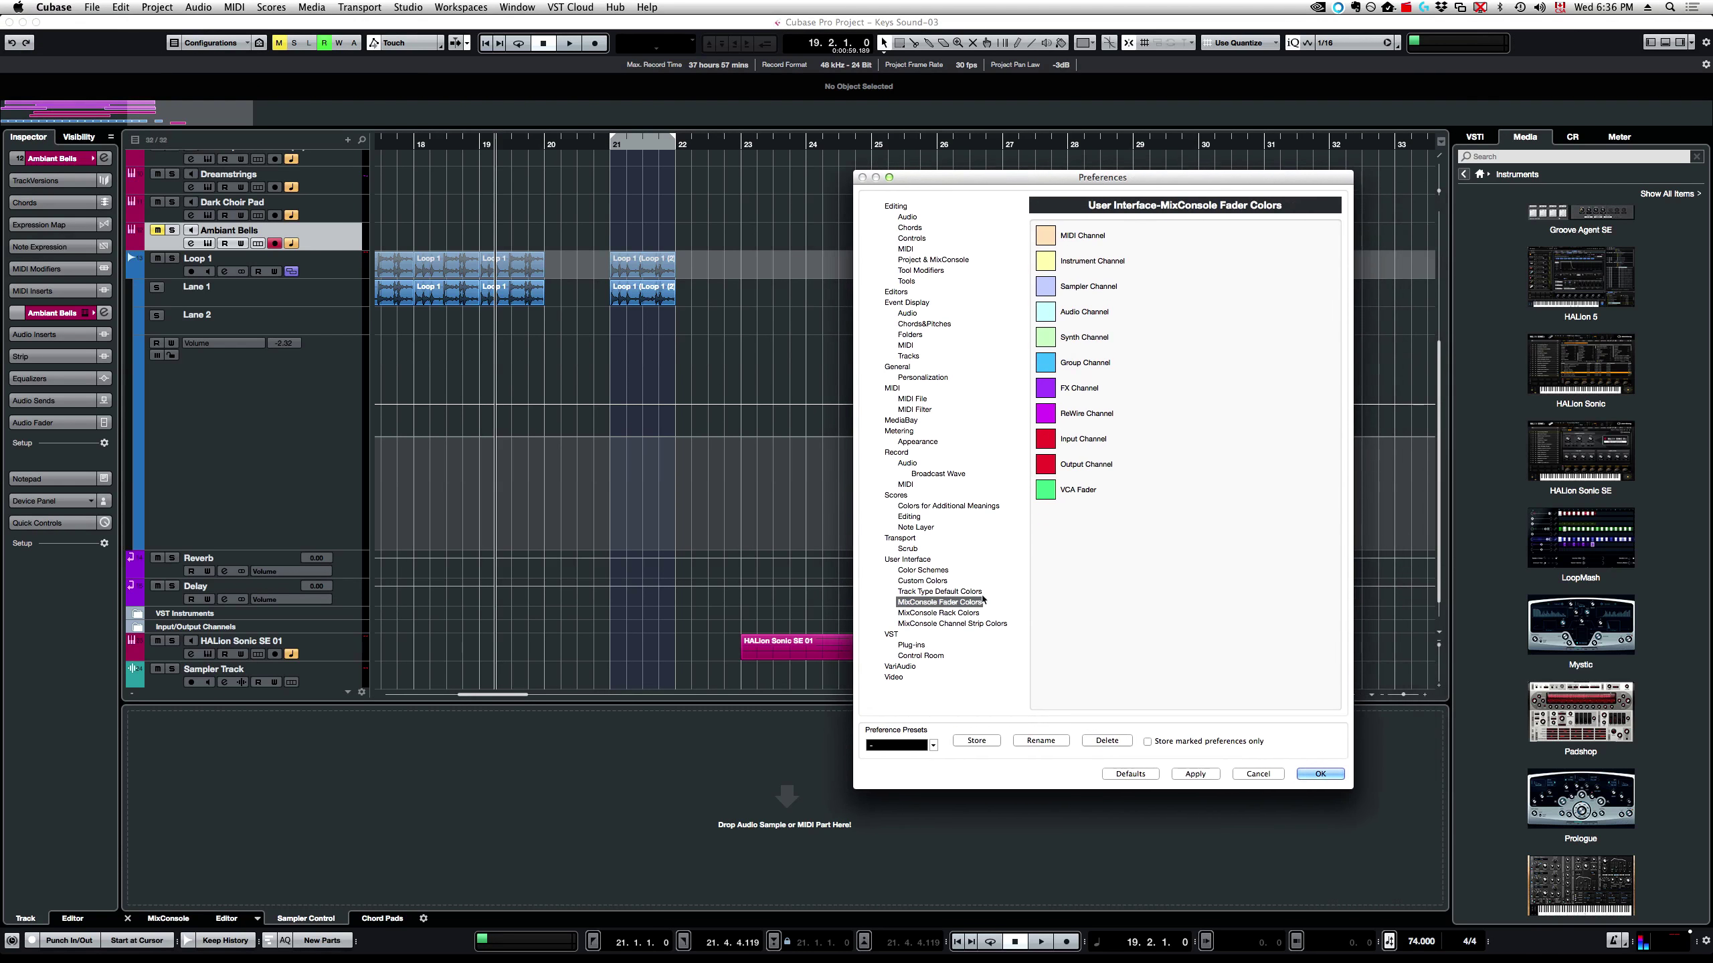
click(929, 571)
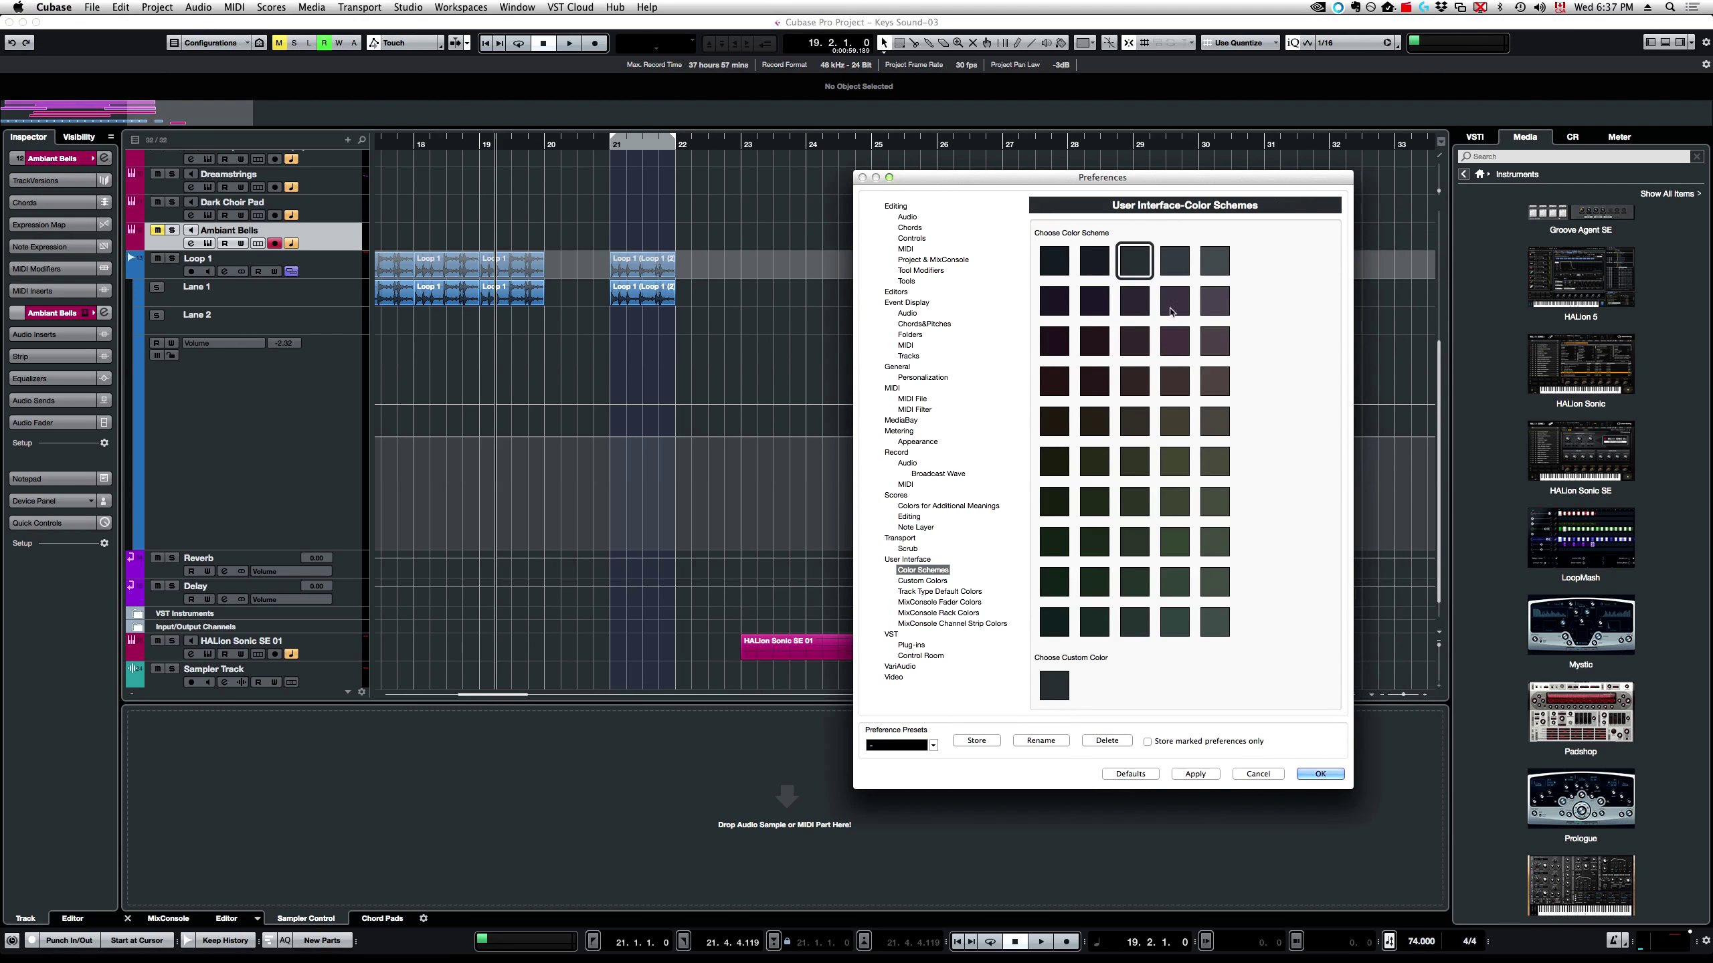
- Try several preset color schemes in turn, from slate blue through purple, red, brown and green shades to dark violet
click(1175, 260)
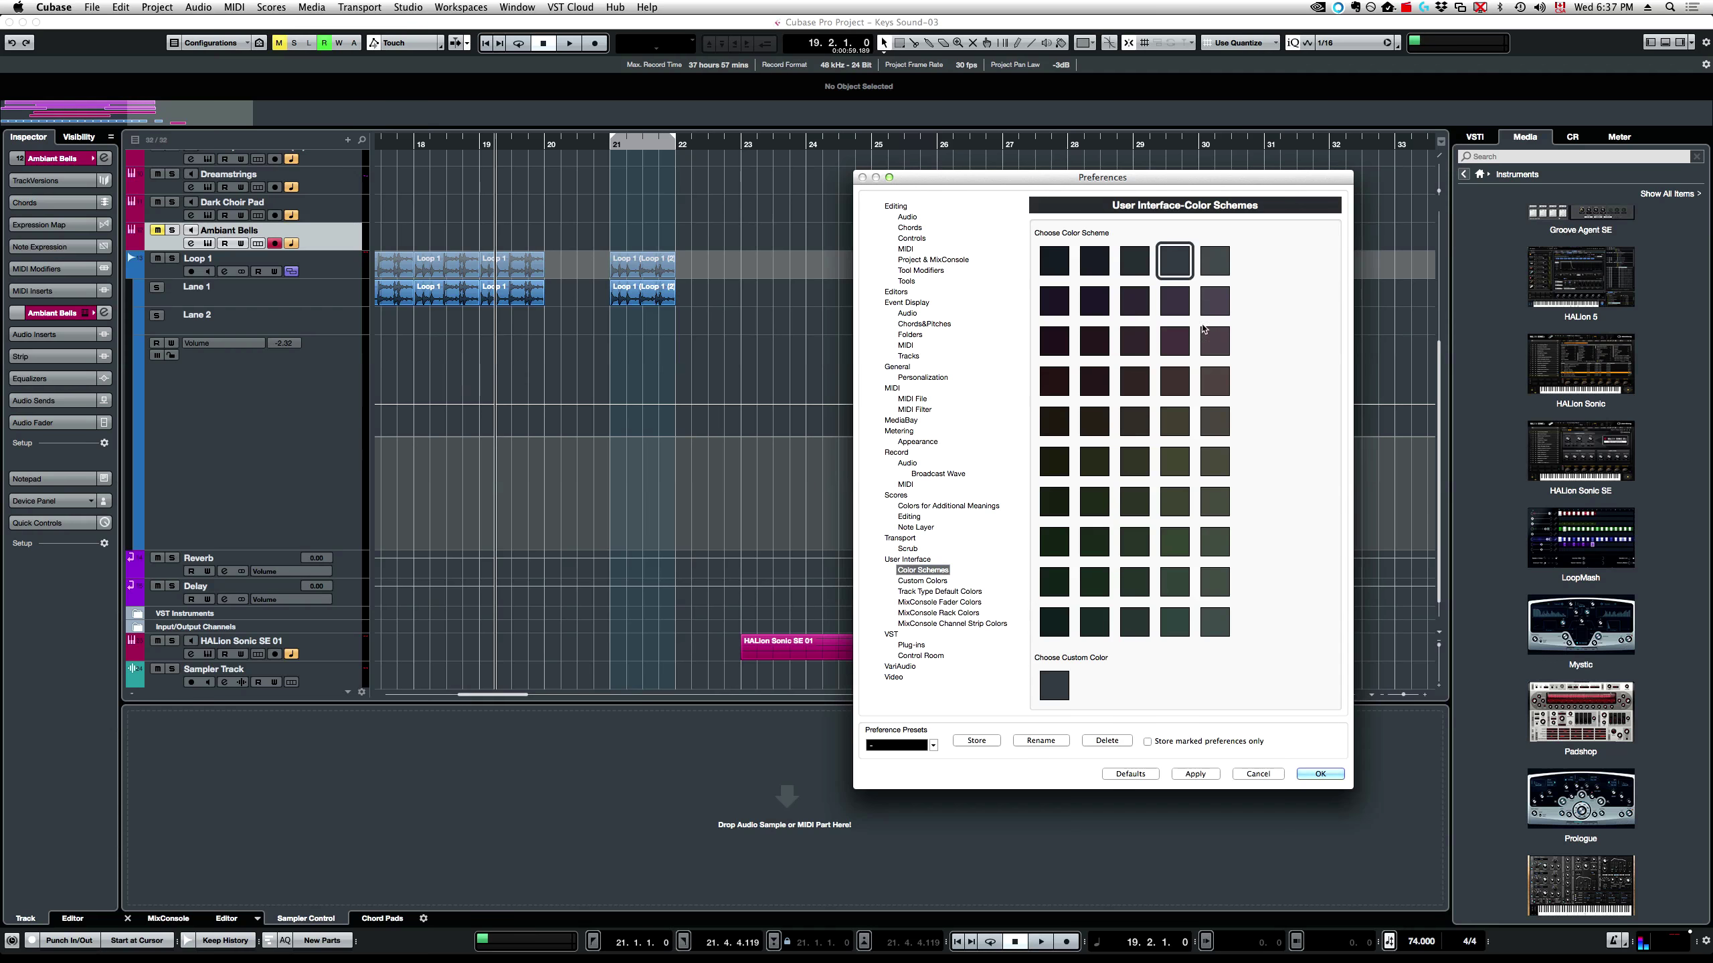
click(1134, 301)
click(1134, 341)
click(1174, 382)
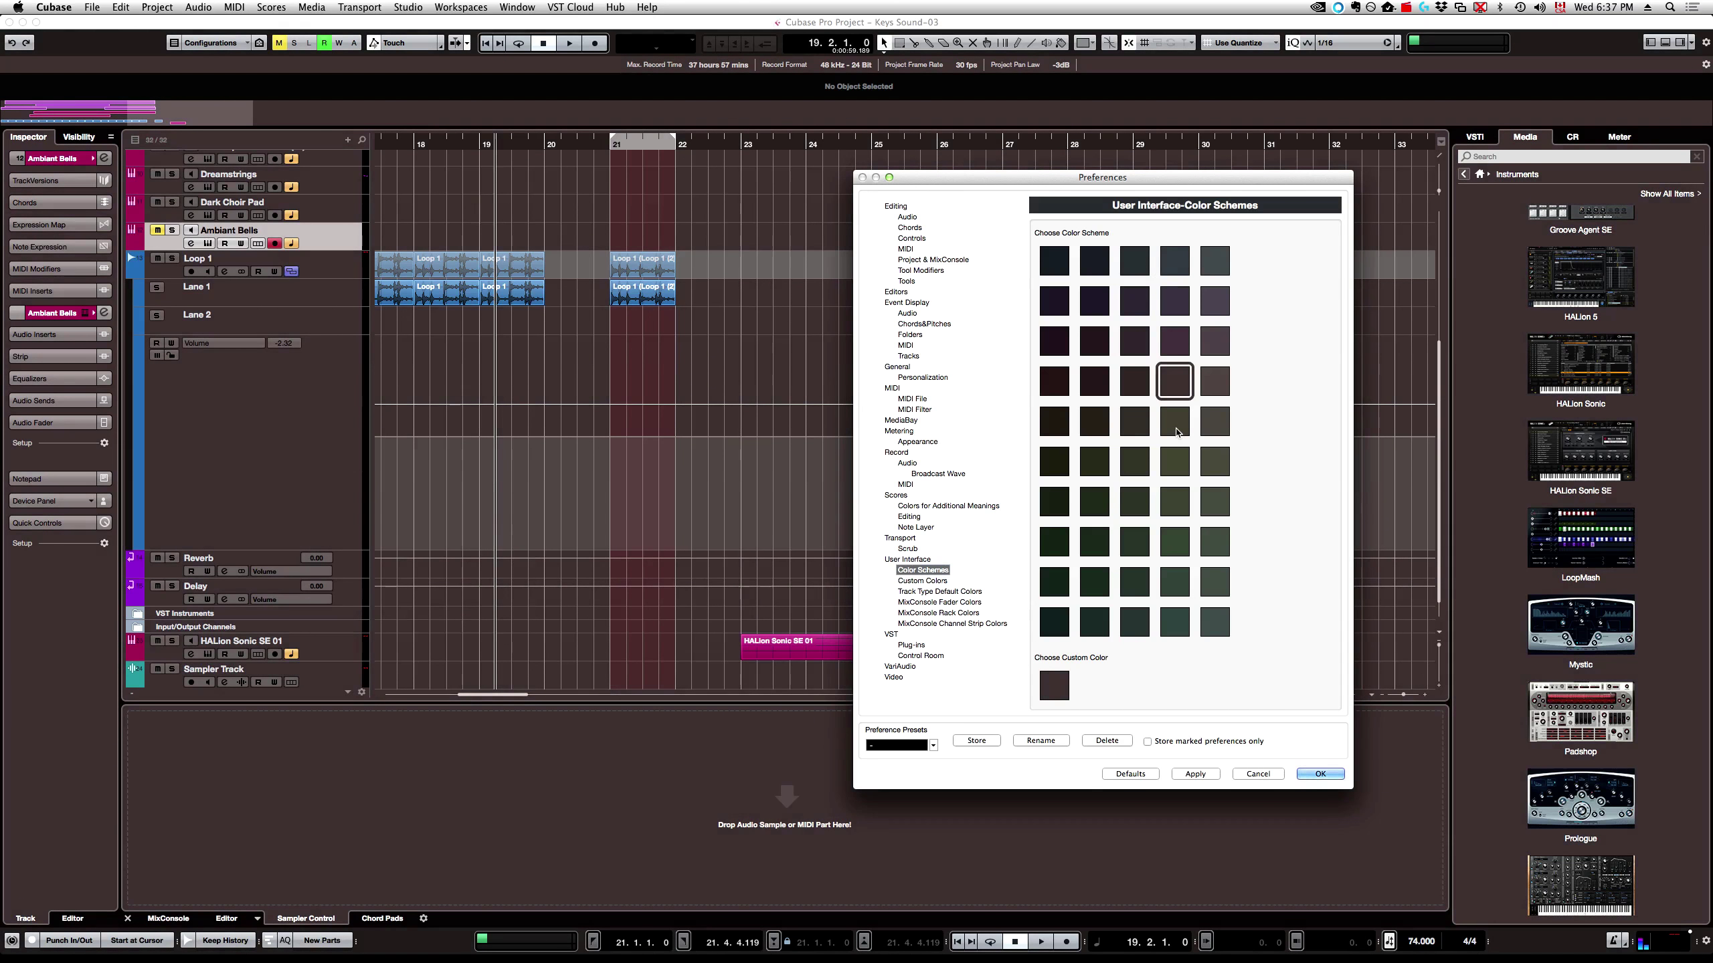
click(1177, 432)
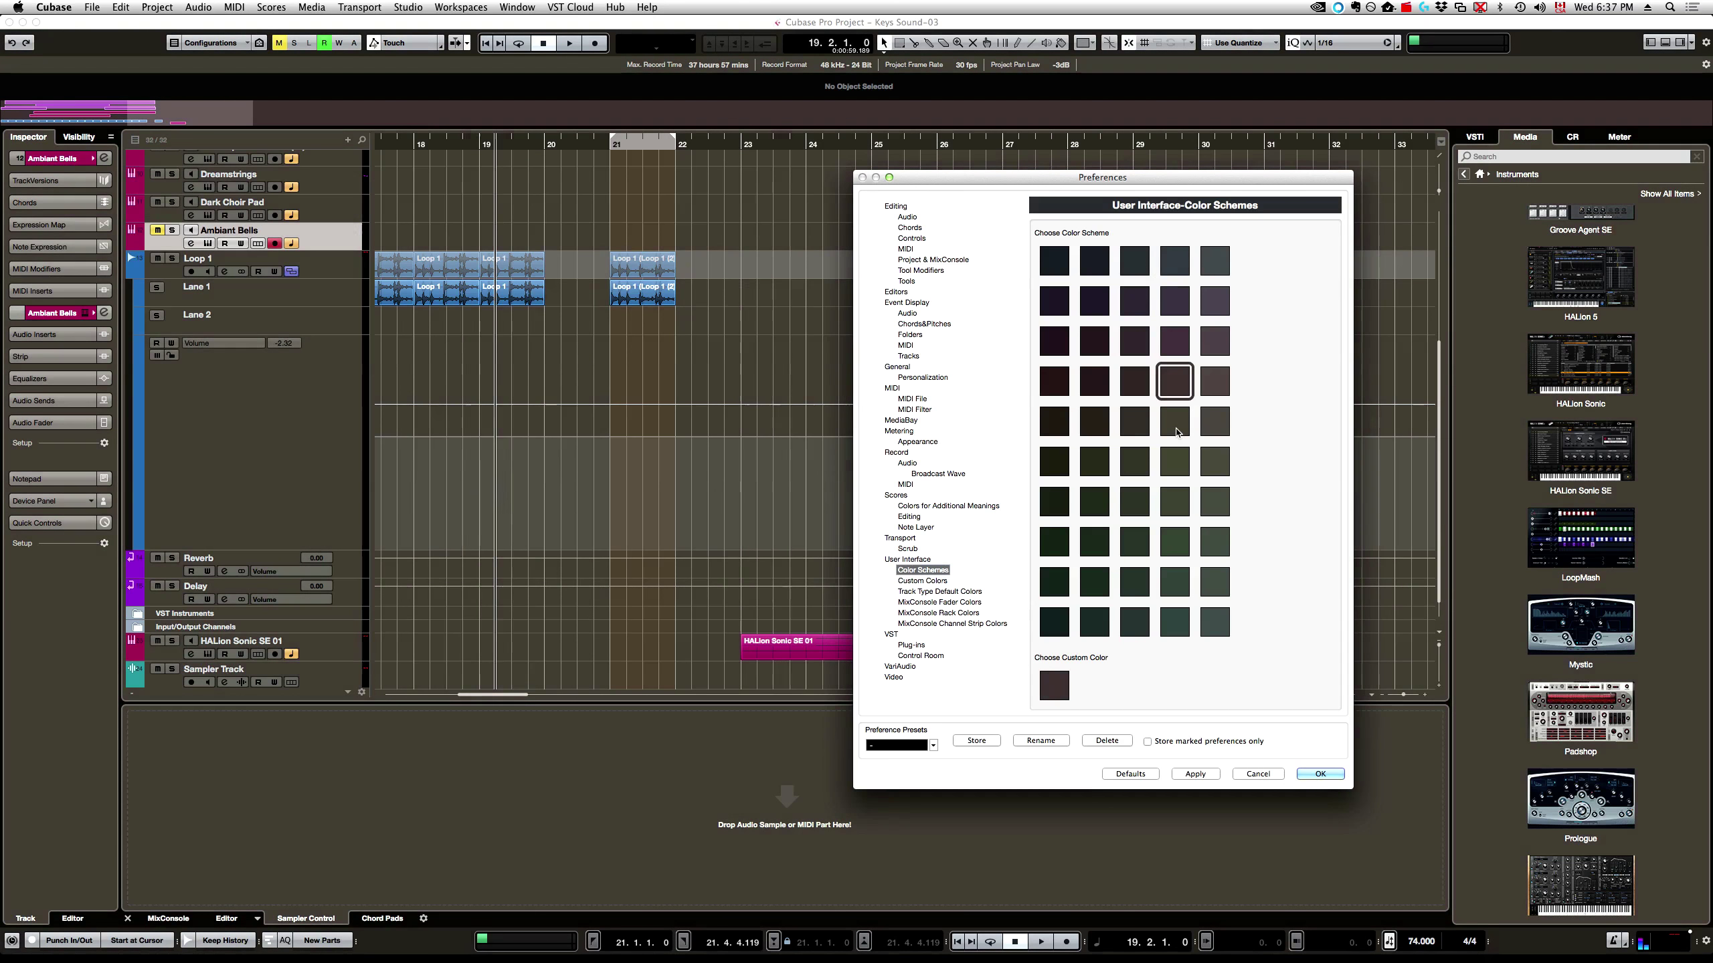
click(1136, 593)
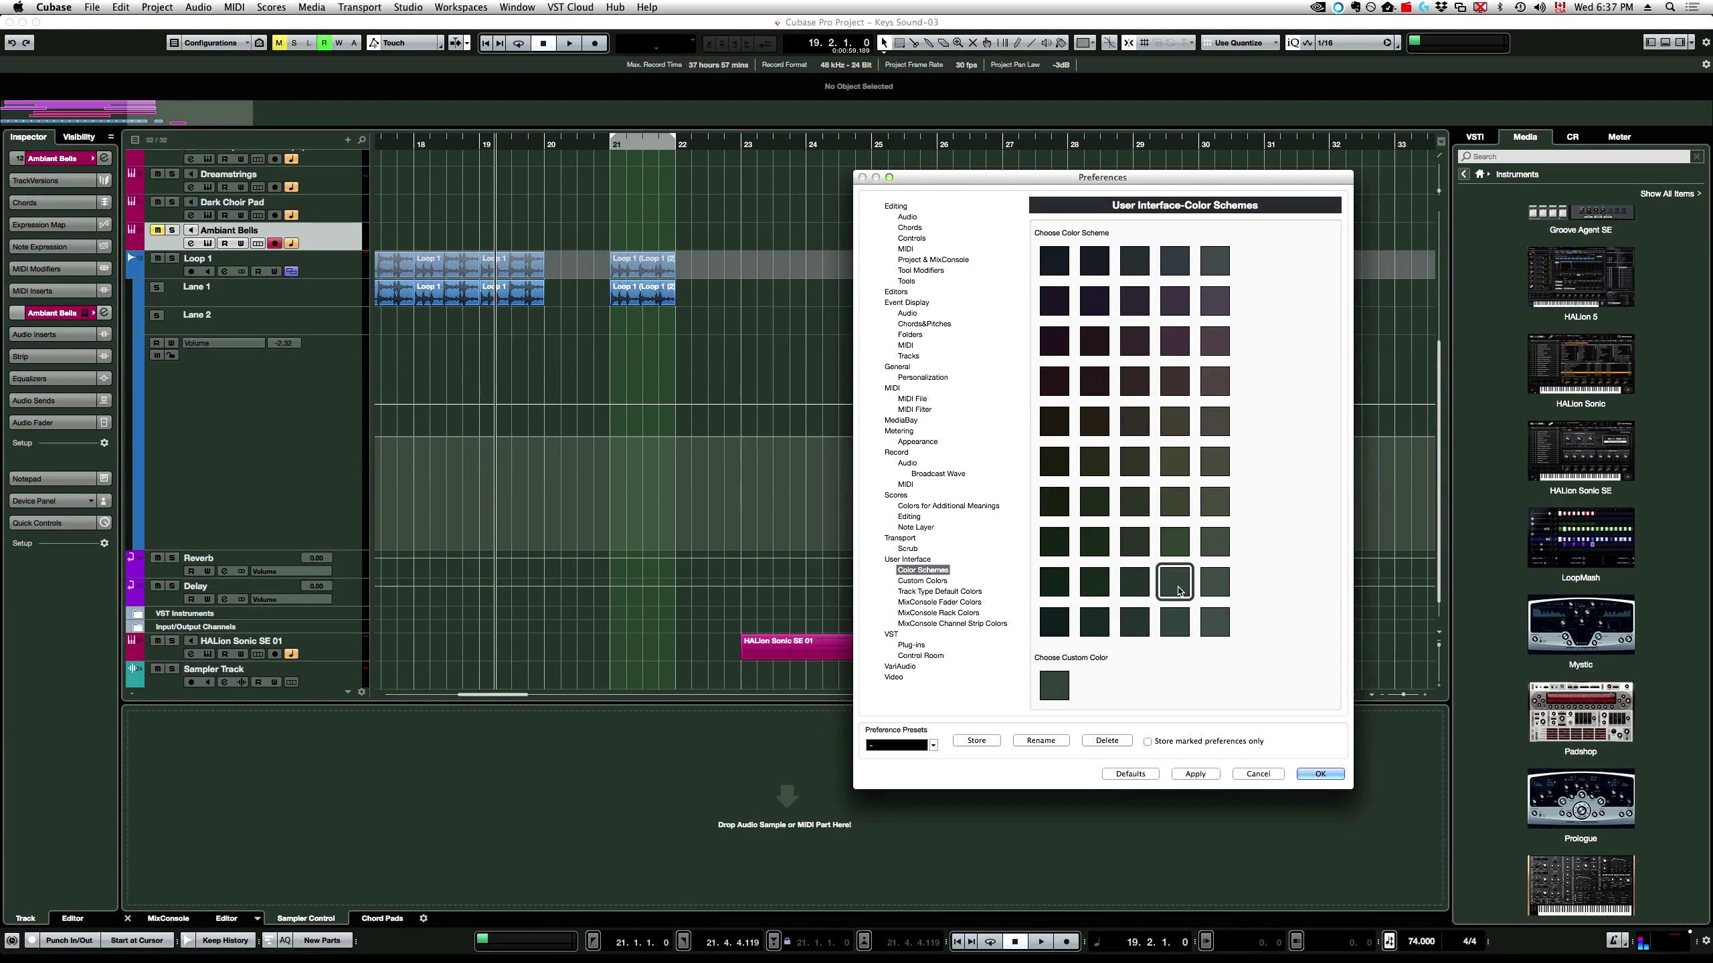
click(1178, 591)
click(1213, 594)
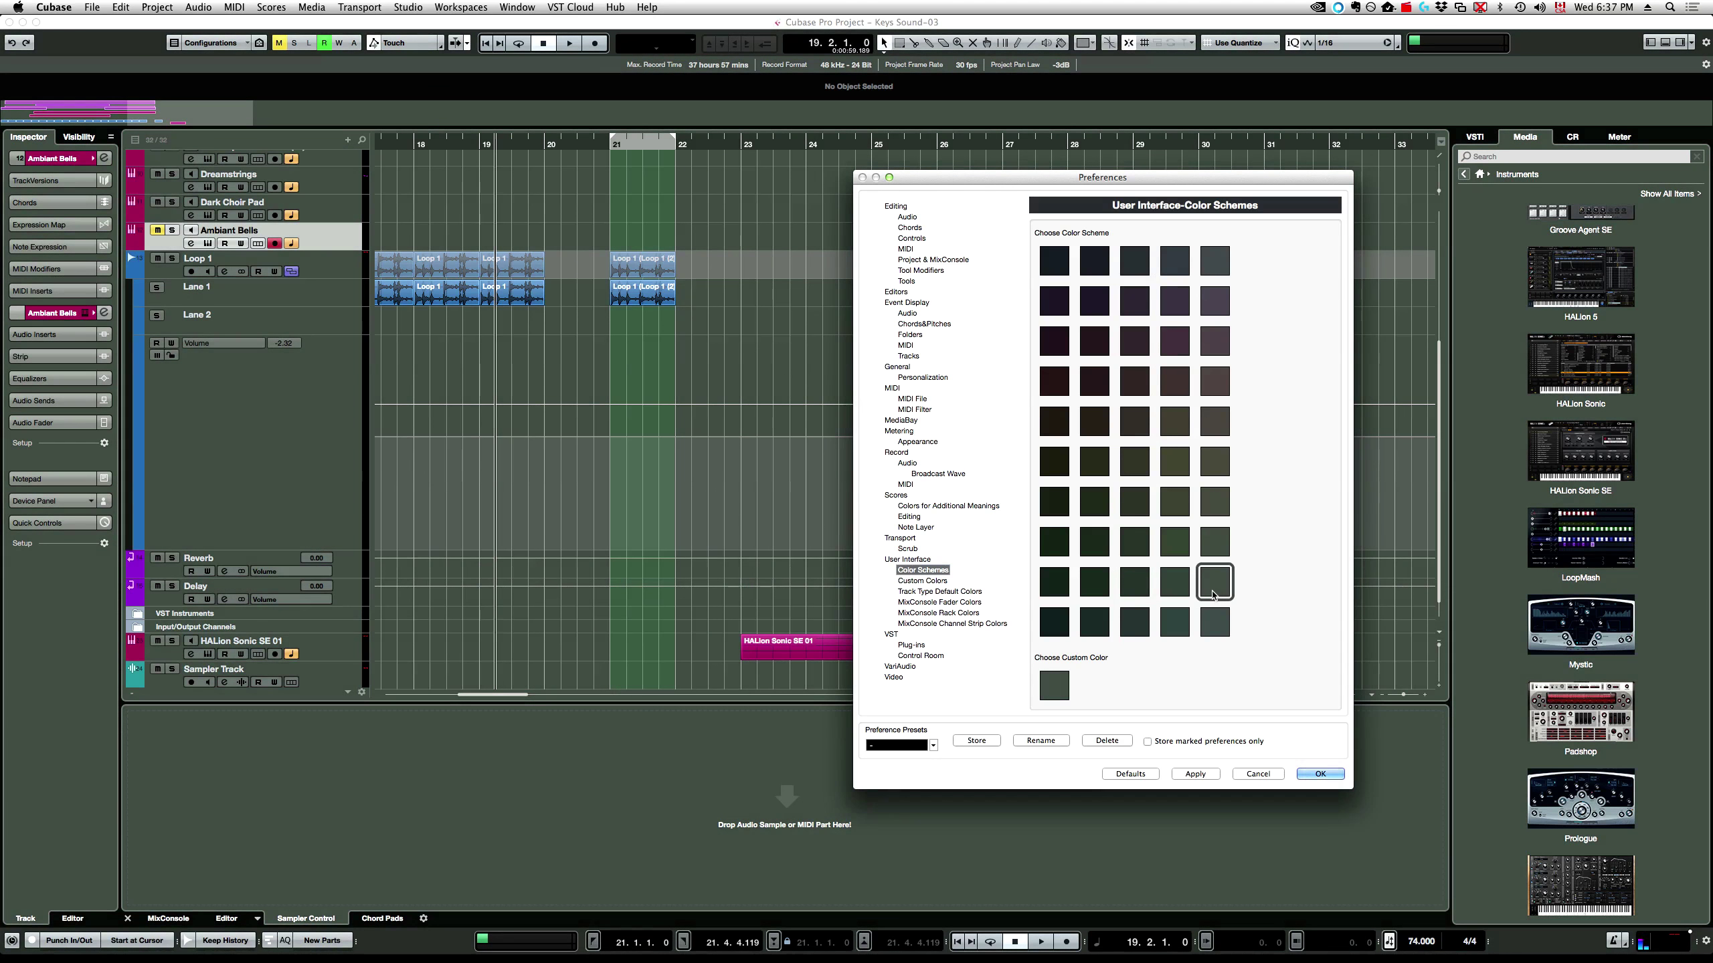
click(1185, 626)
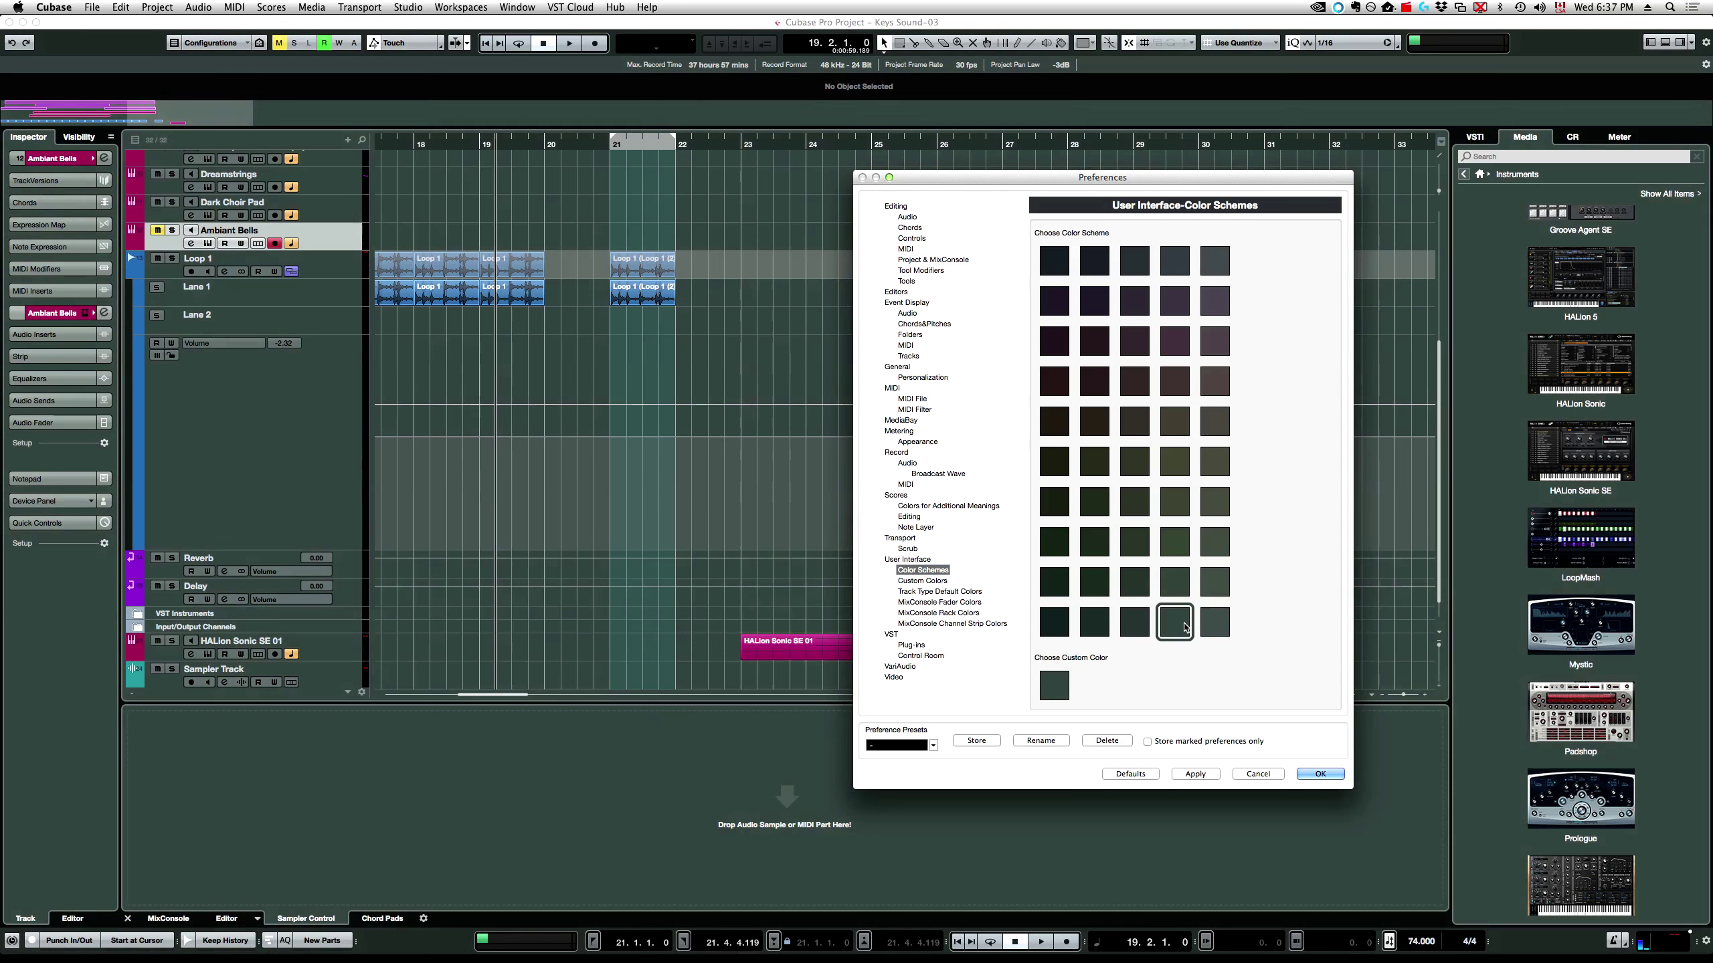
click(1065, 310)
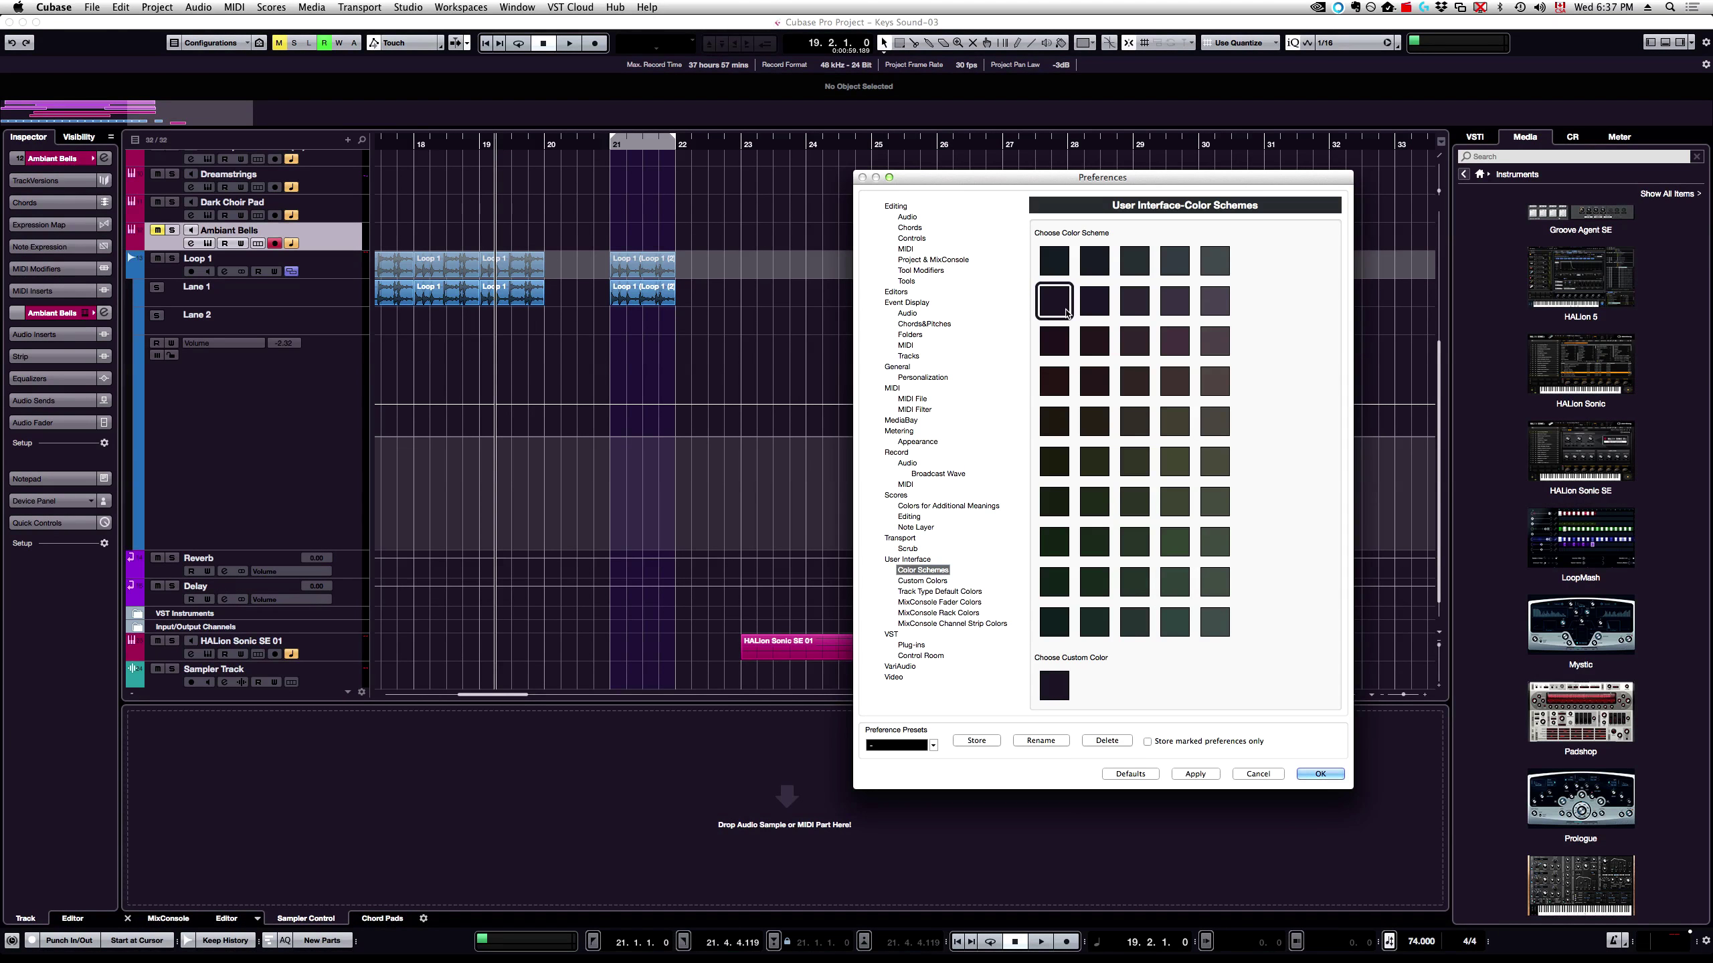
- Try a bright blue custom color for the interface and restore the dark grey scheme, third in the first row
click(1055, 687)
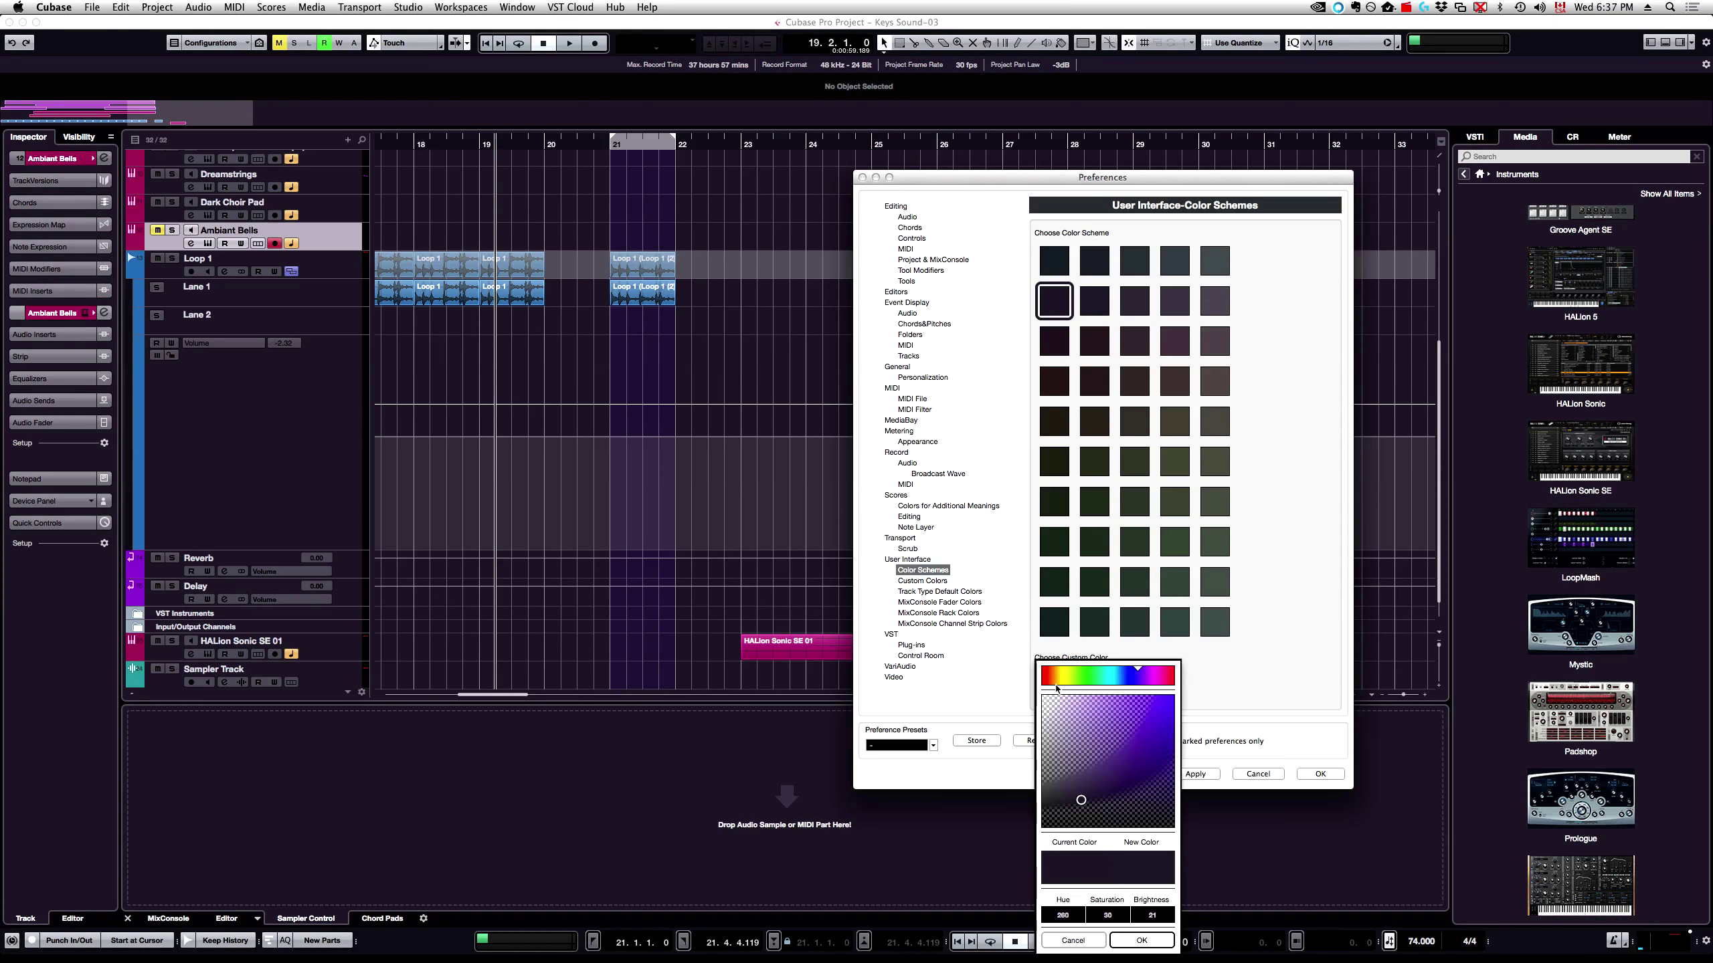
mouse_move(1125, 767)
mouse_down()
mouse_move(1174, 699)
mouse_move(1115, 677)
mouse_move(1174, 744)
mouse_up()
click(1134, 942)
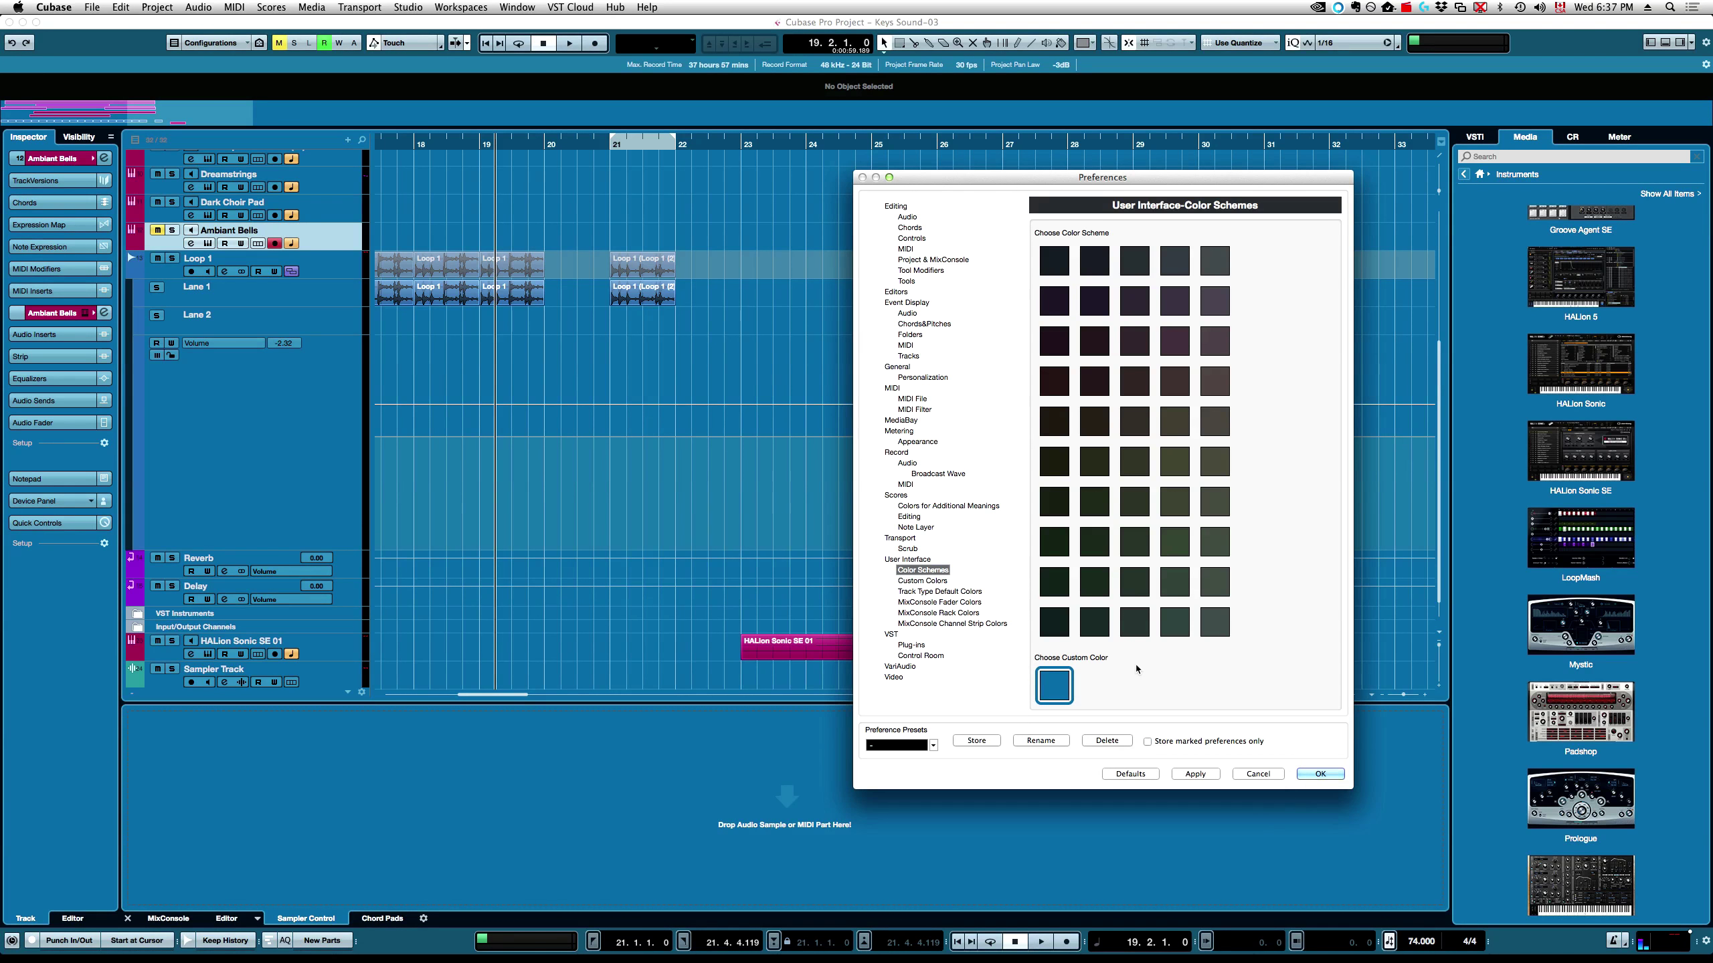
click(1134, 261)
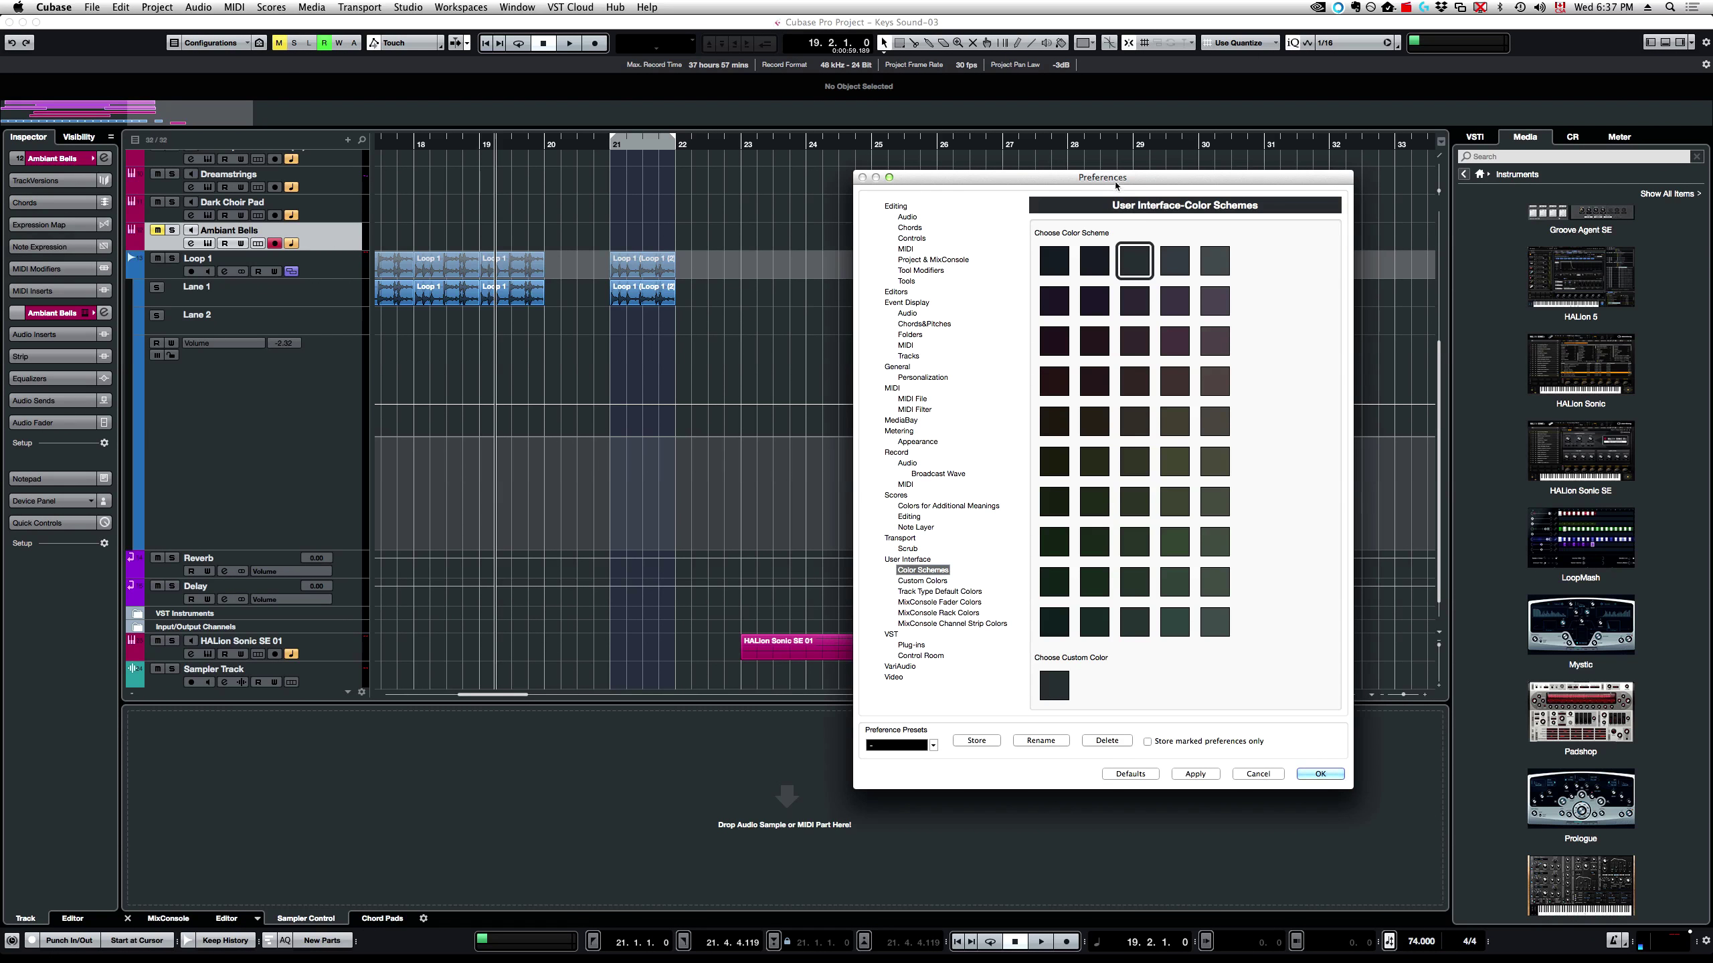
- Show the Custom Colors preferences and expand Project Area Background to reach its Cycle Region and Grid Lines colors
drag(1115, 185, 1056, 159)
click(865, 554)
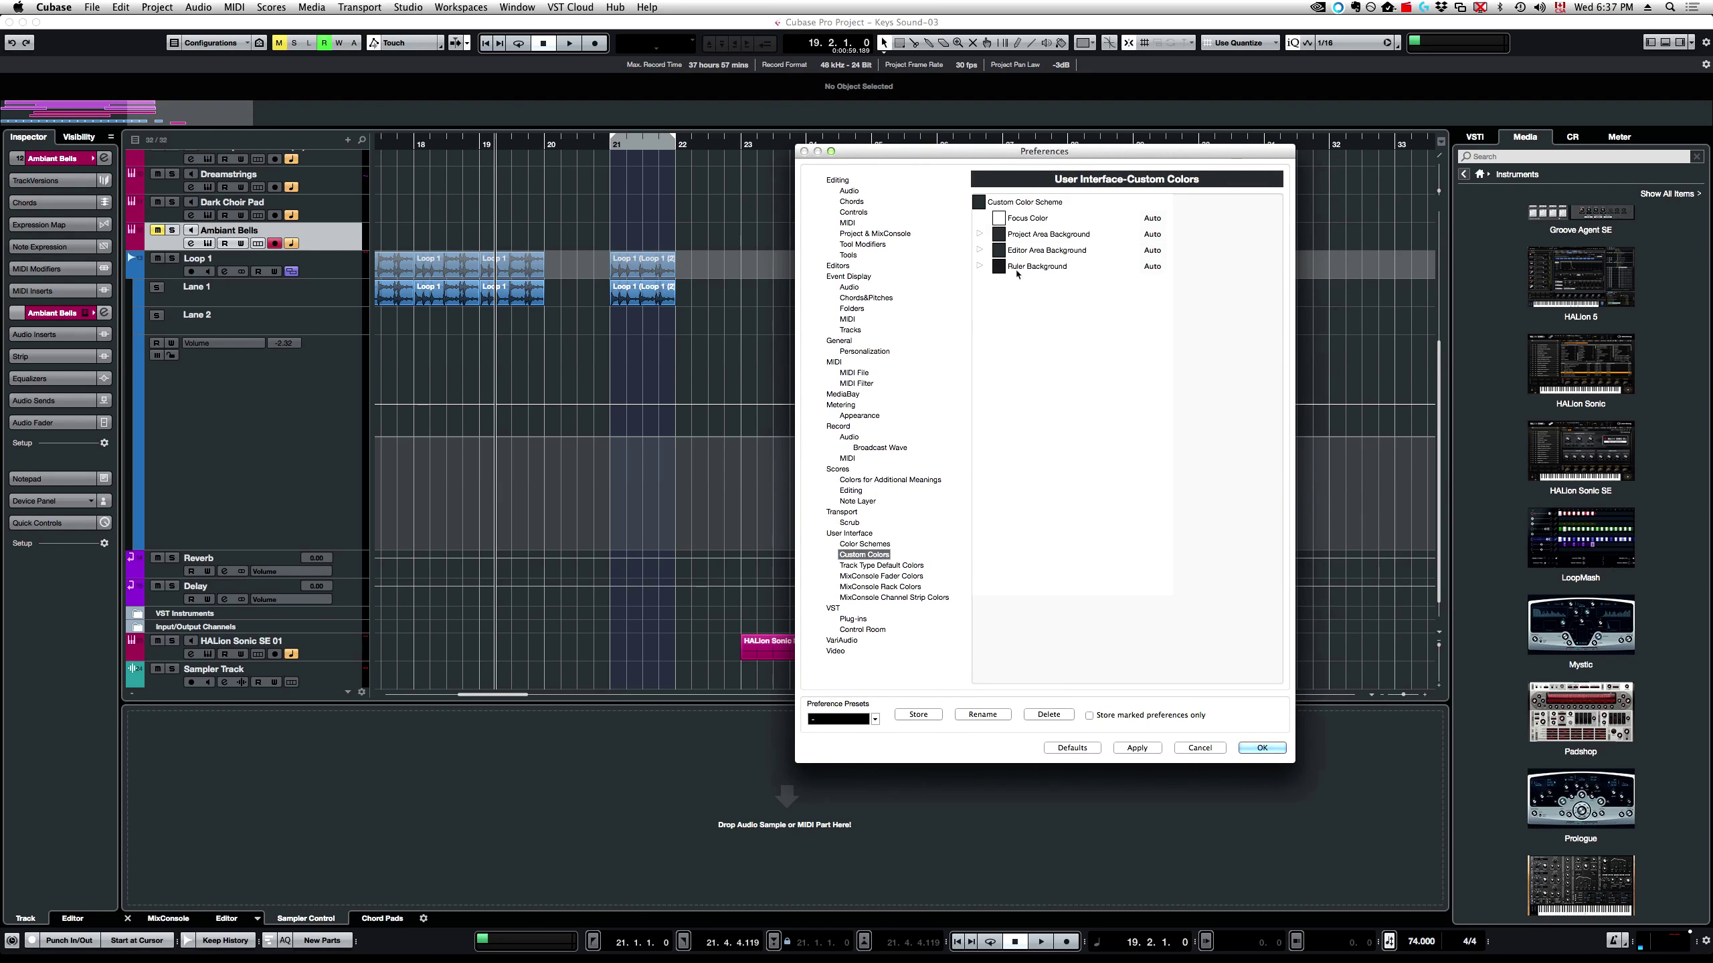
click(979, 235)
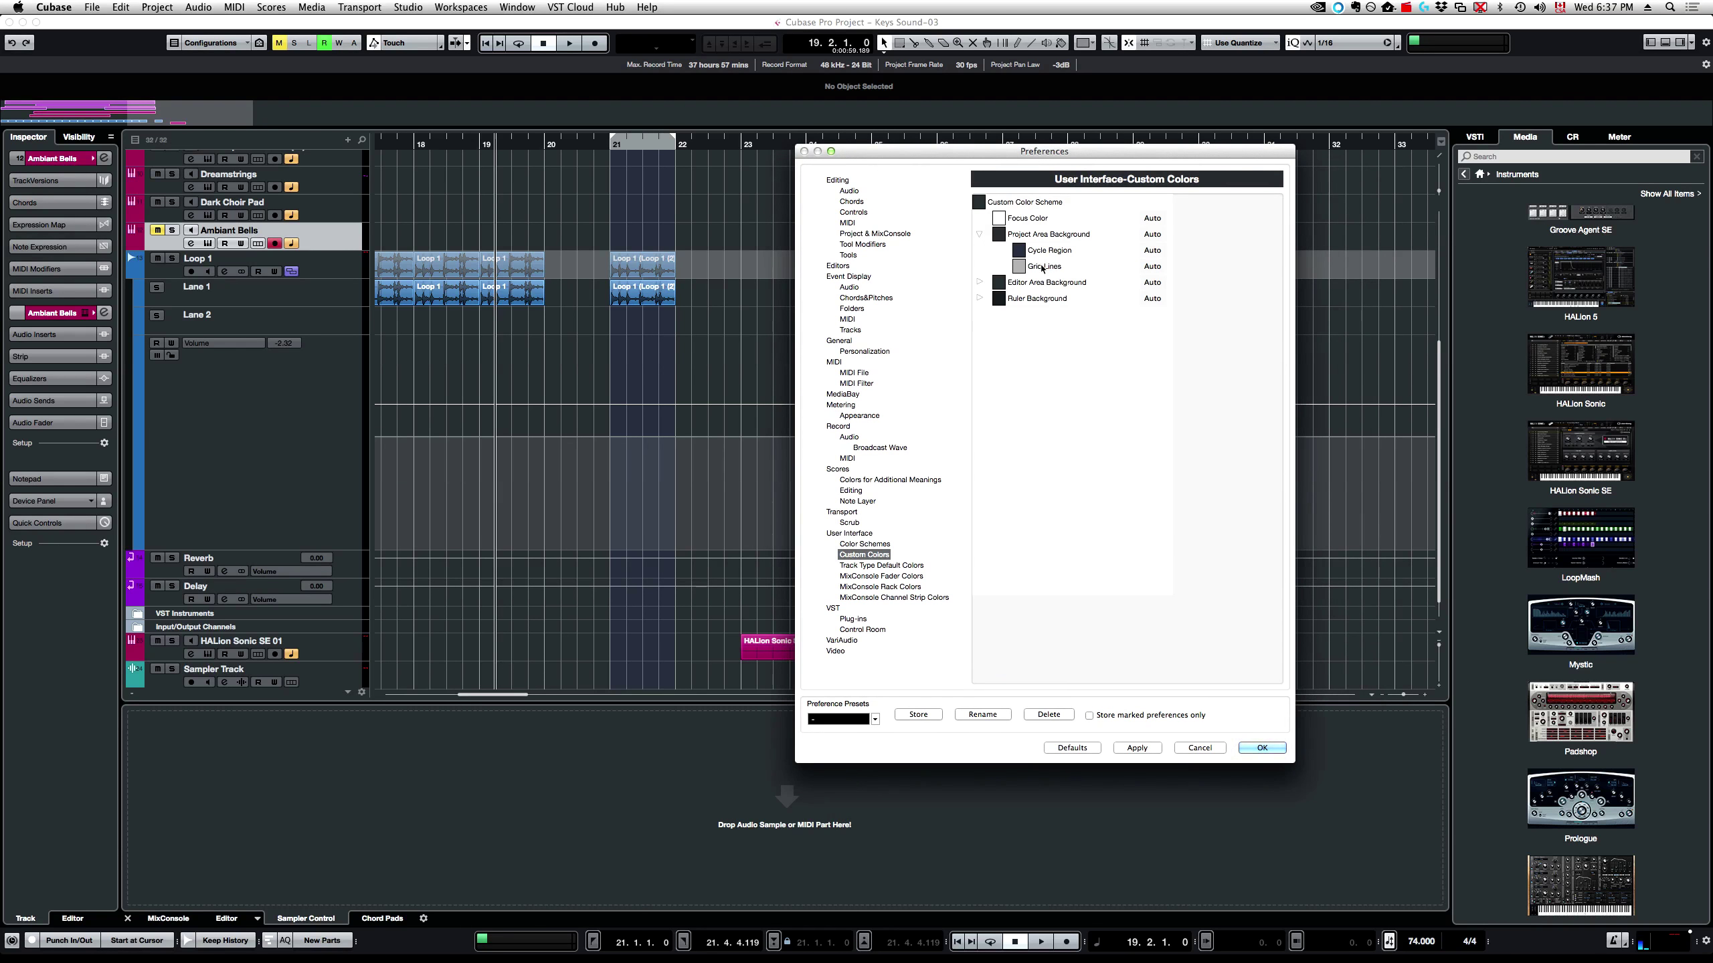